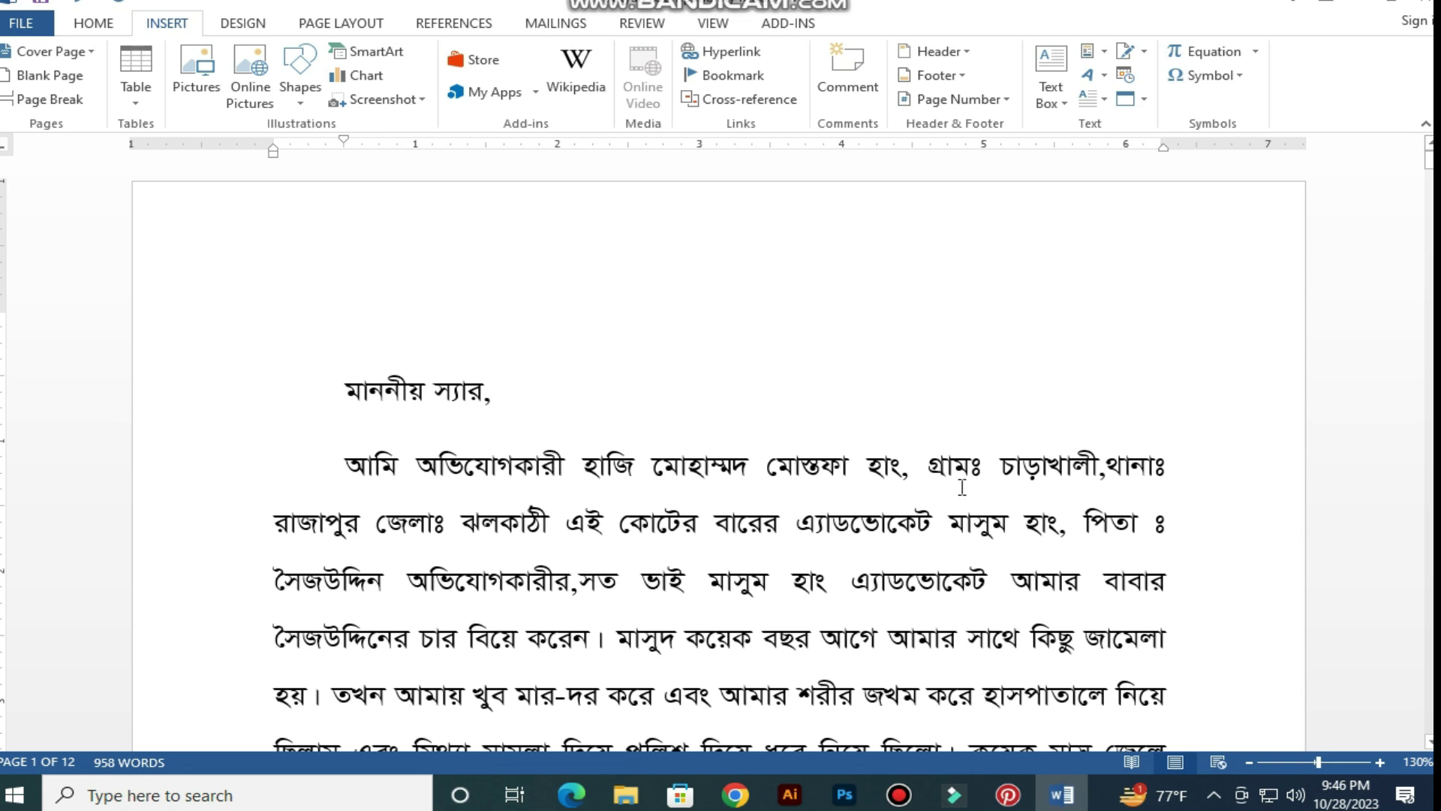
# - Pick pexels-los-muertos-crew-8460381 from Downloads in the Pictures dialog and try inserting it
pyautogui.click(196, 81)
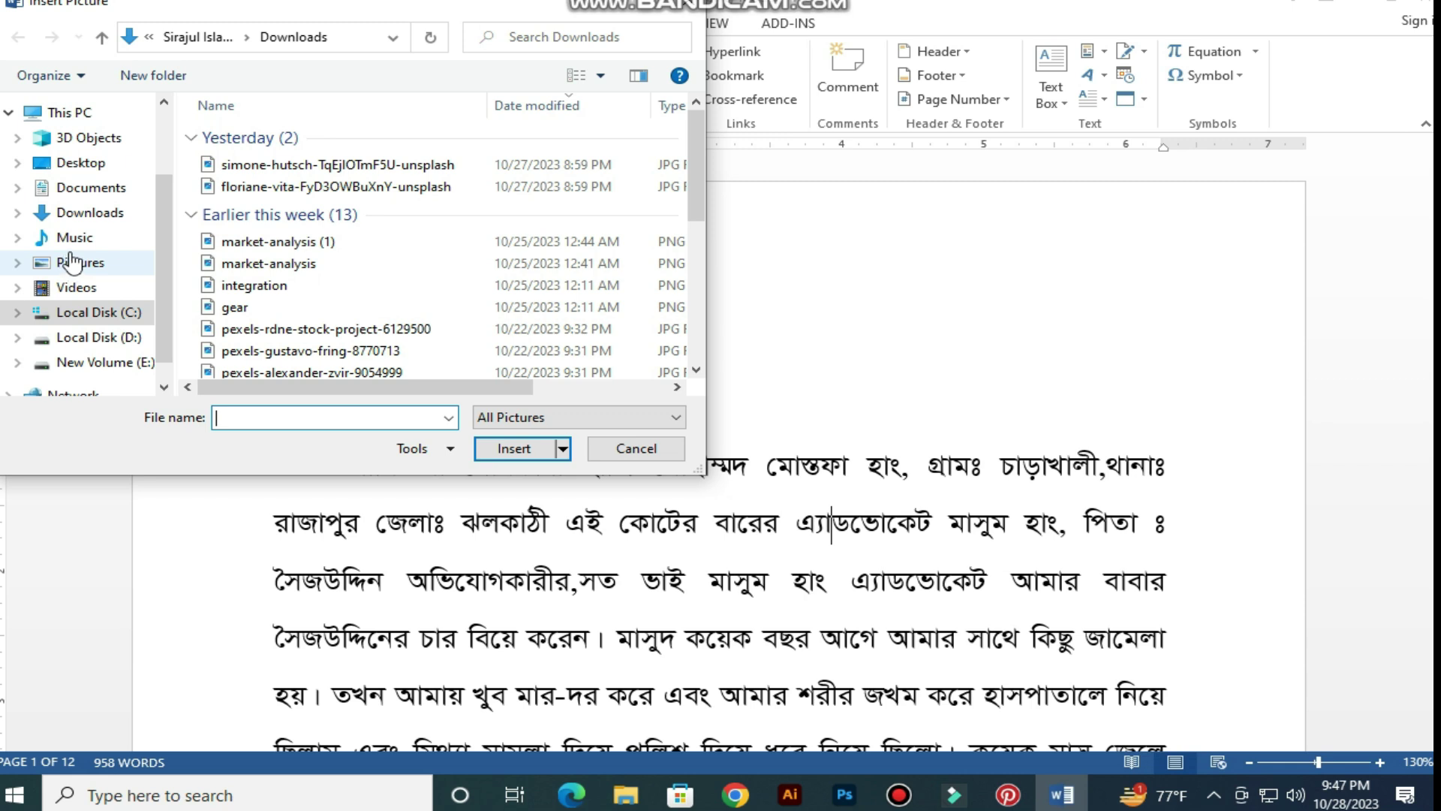
pyautogui.click(78, 214)
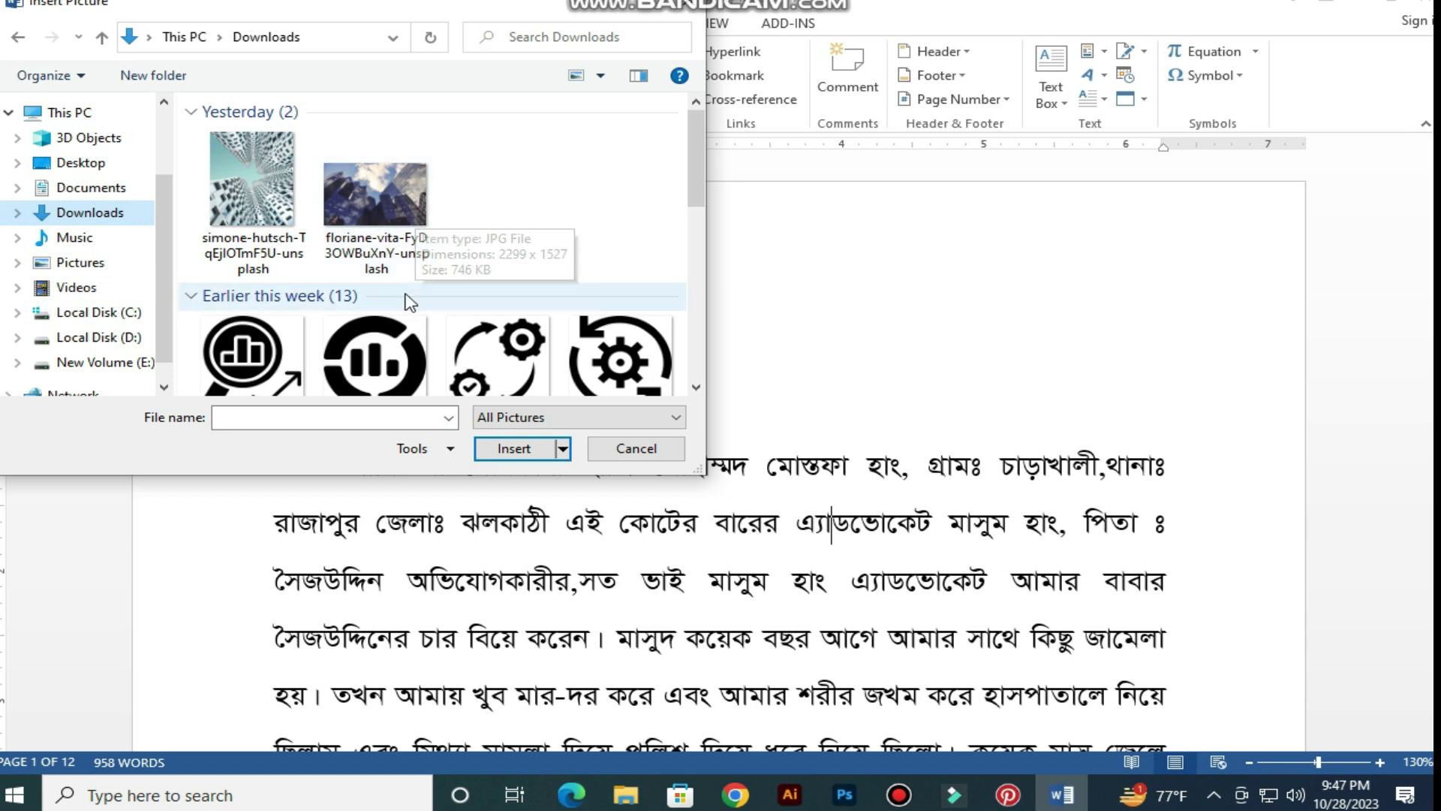
pyautogui.scroll(-5, 409, 300)
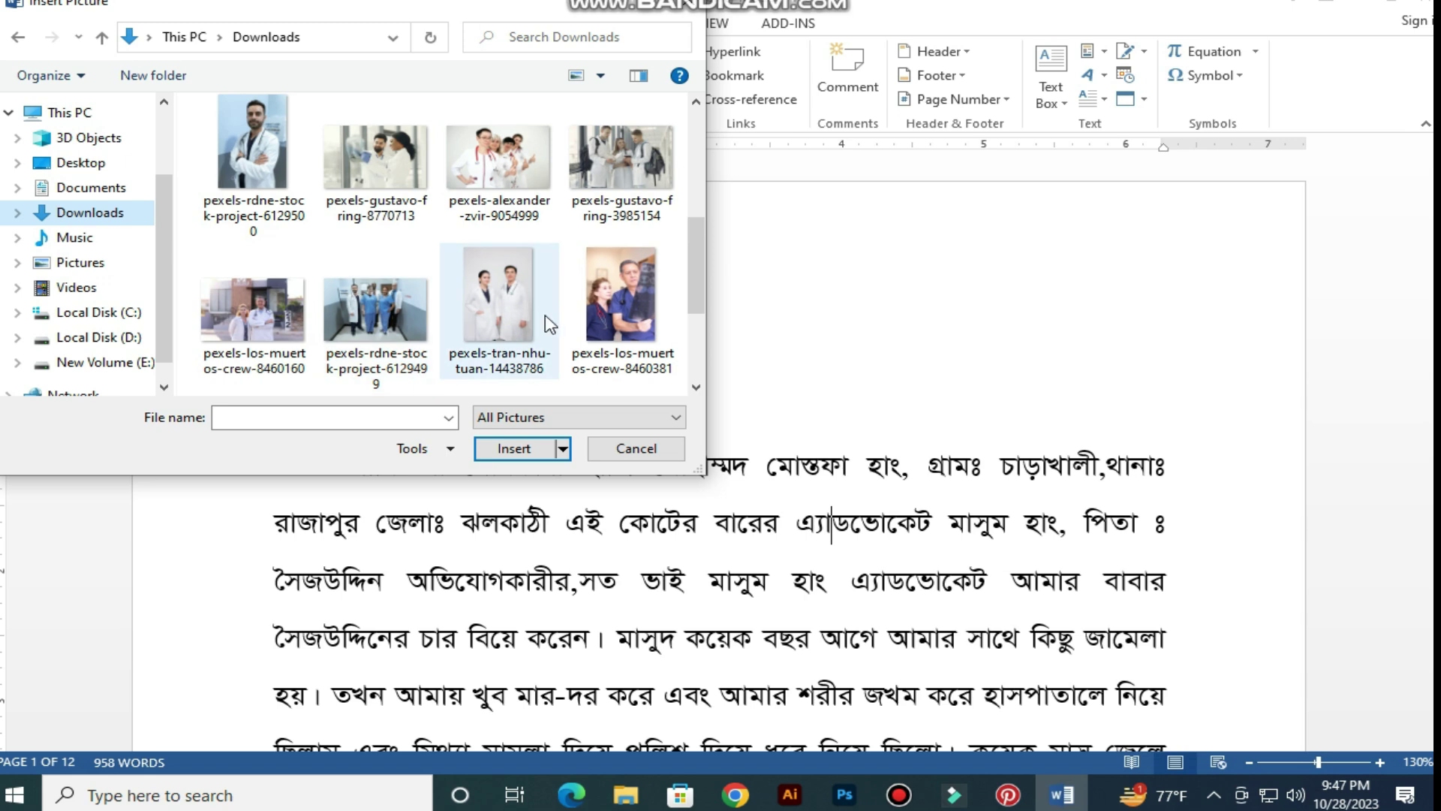
pyautogui.scroll(-3, 548, 321)
pyautogui.scroll(1, 525, 315)
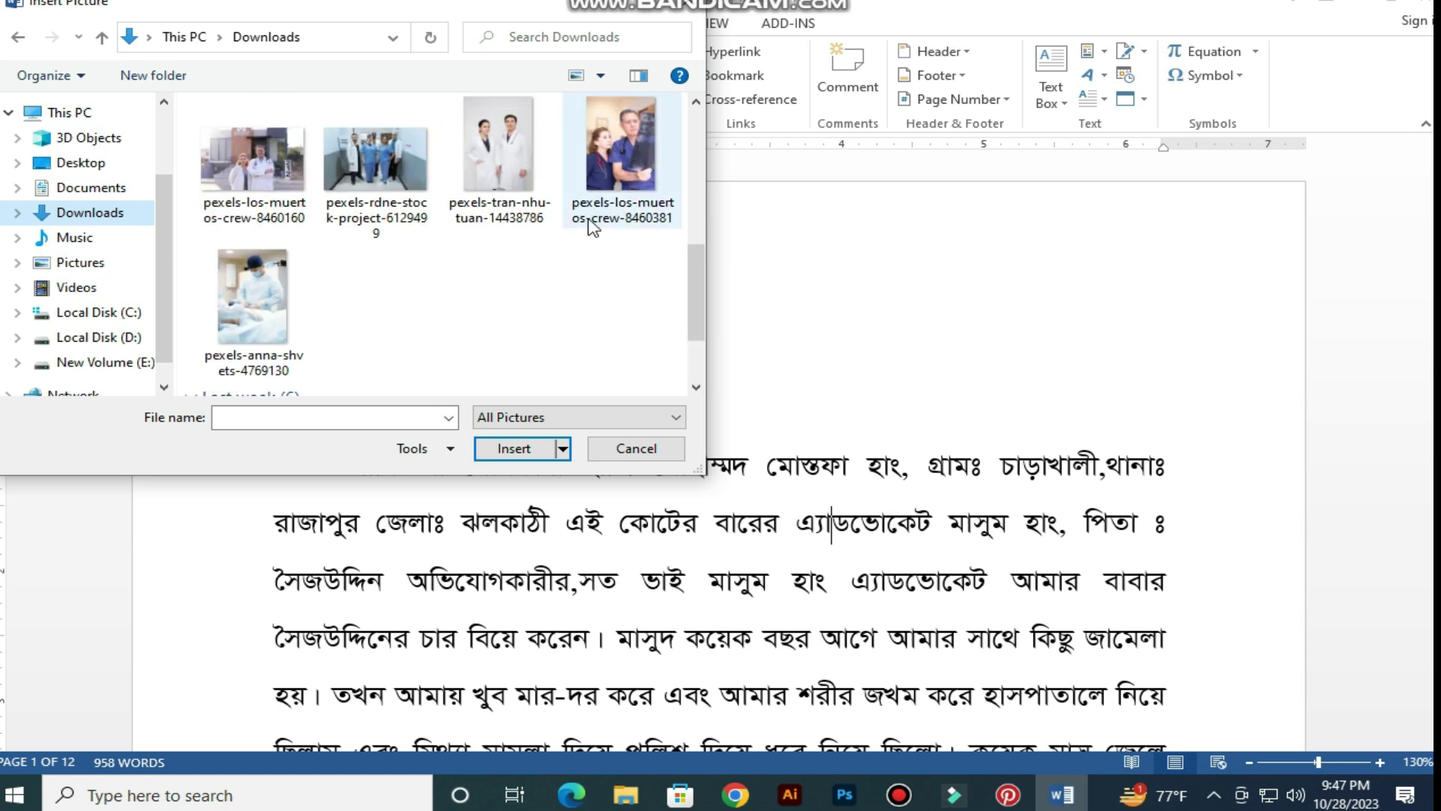
pyautogui.click(620, 178)
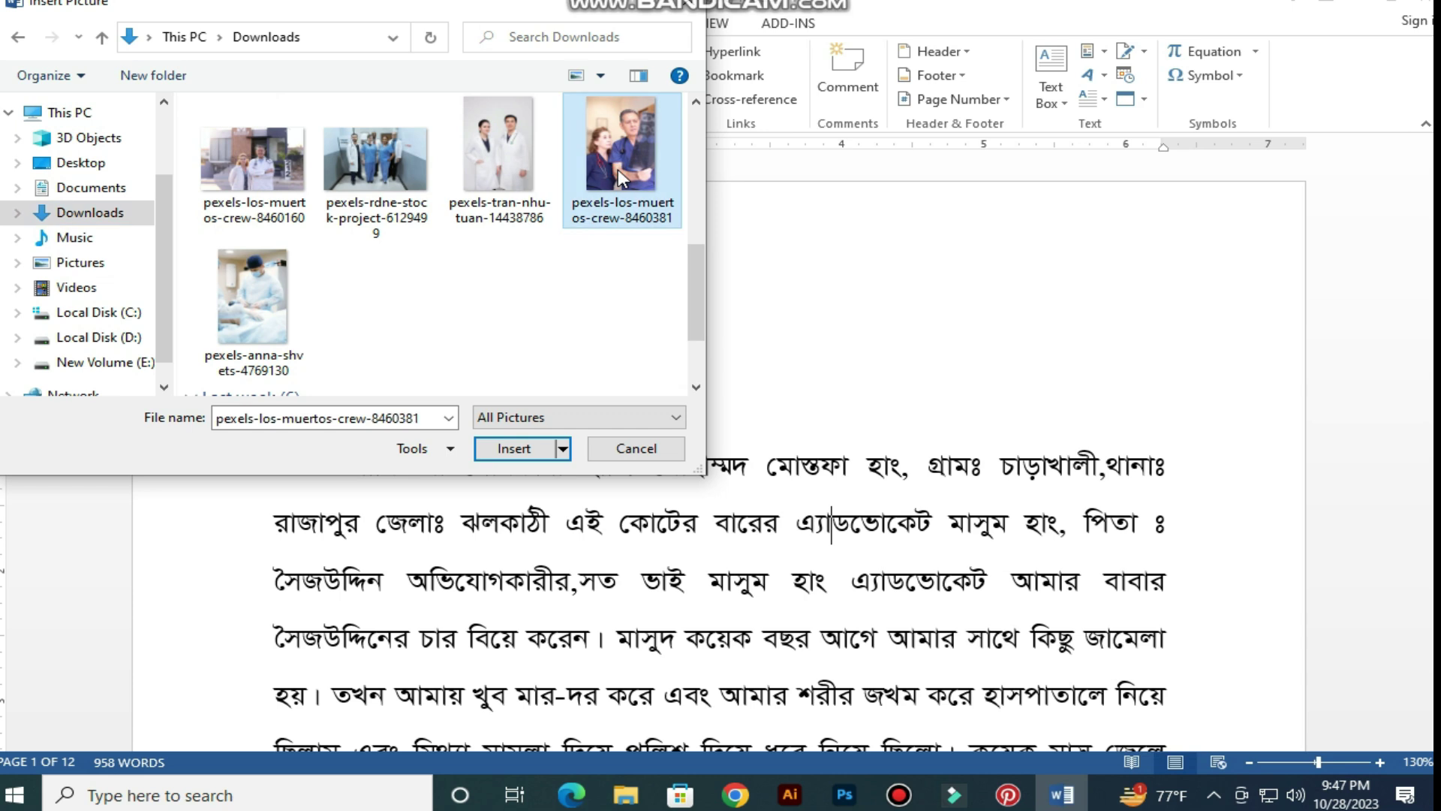
pyautogui.click(514, 449)
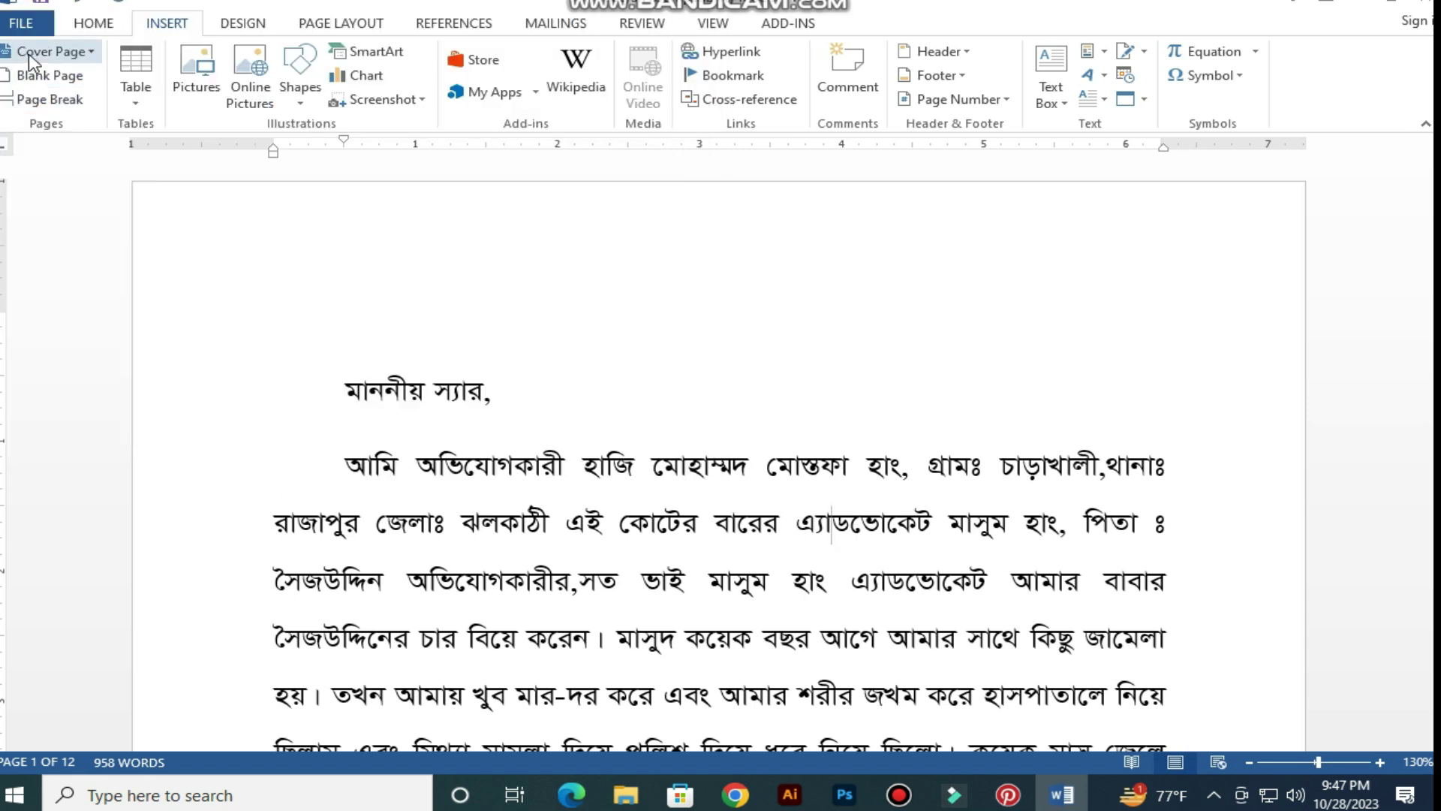
# - Step through the File info page and Home tab, then return to Insert
pyautogui.click(30, 27)
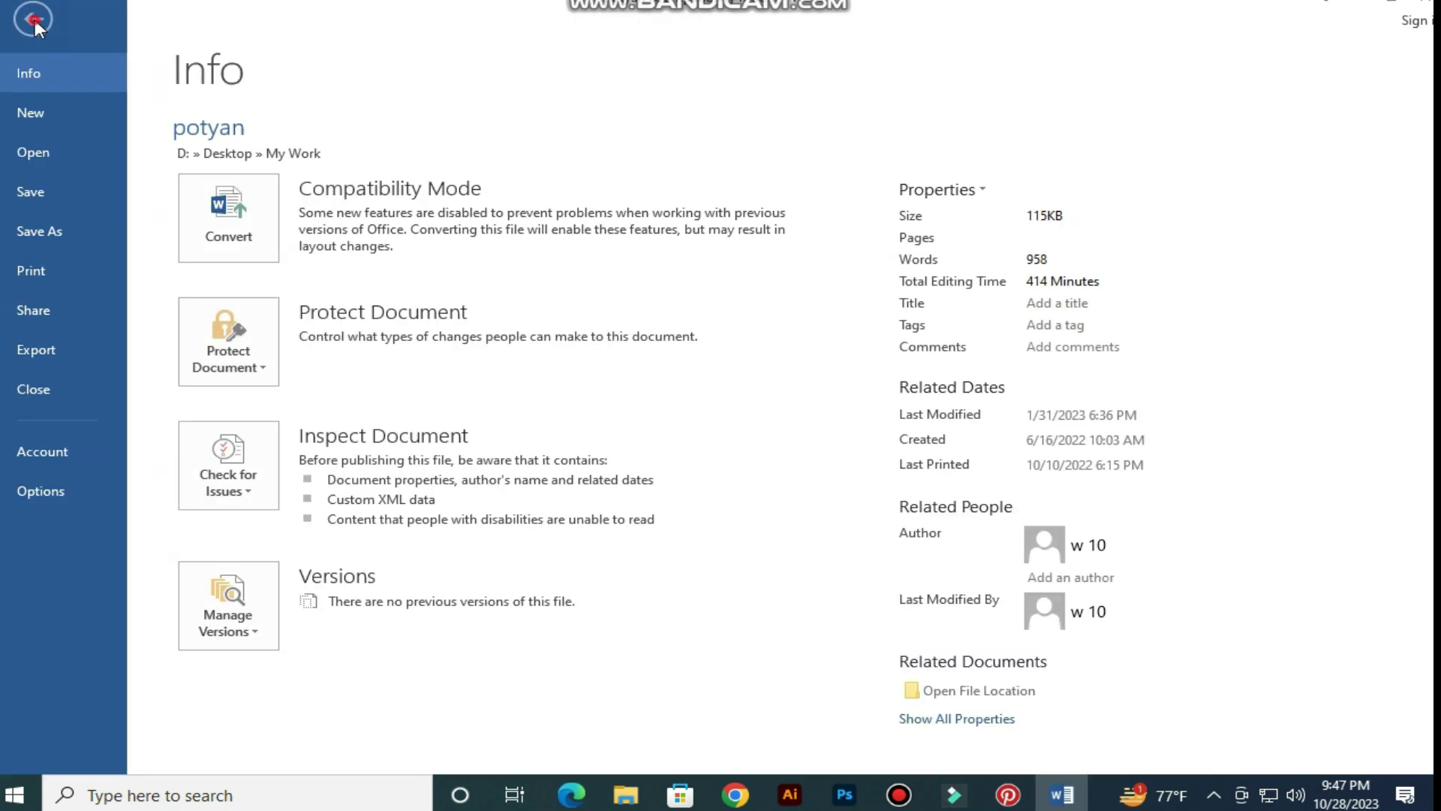
pyautogui.click(31, 20)
pyautogui.click(93, 24)
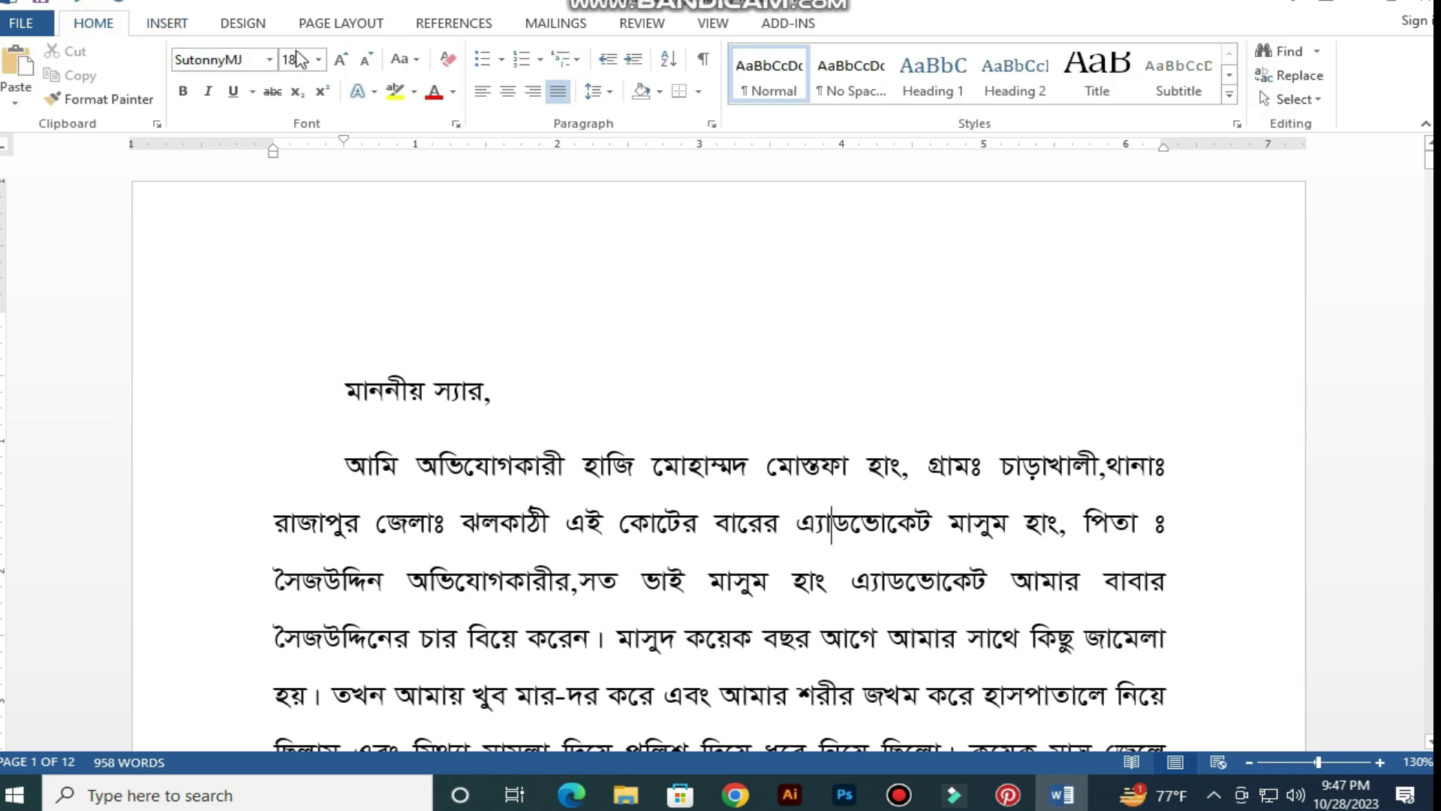
pyautogui.click(167, 26)
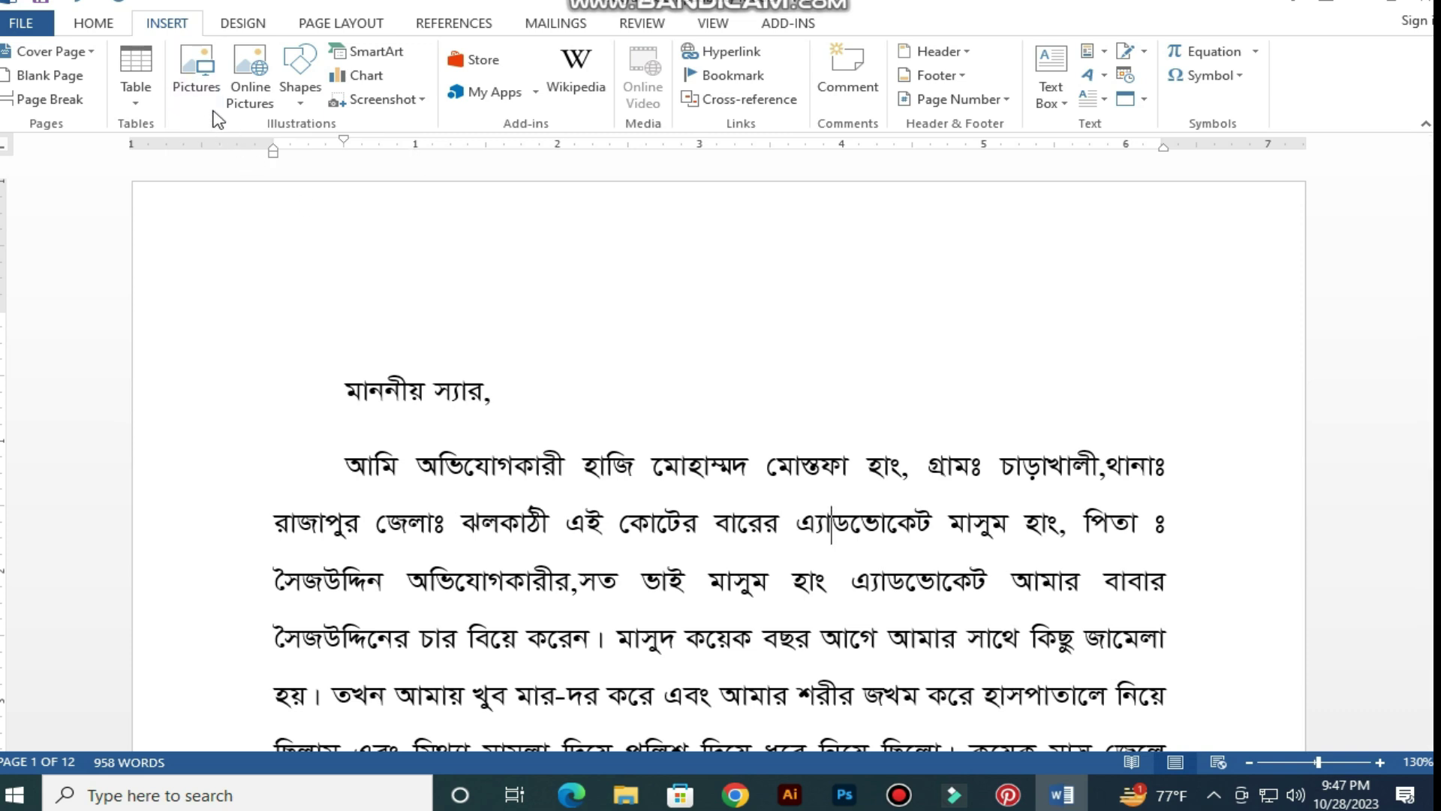
# - Reopen Pictures on Downloads and select pexels-los-muertos-crew-8460381
pyautogui.click(199, 72)
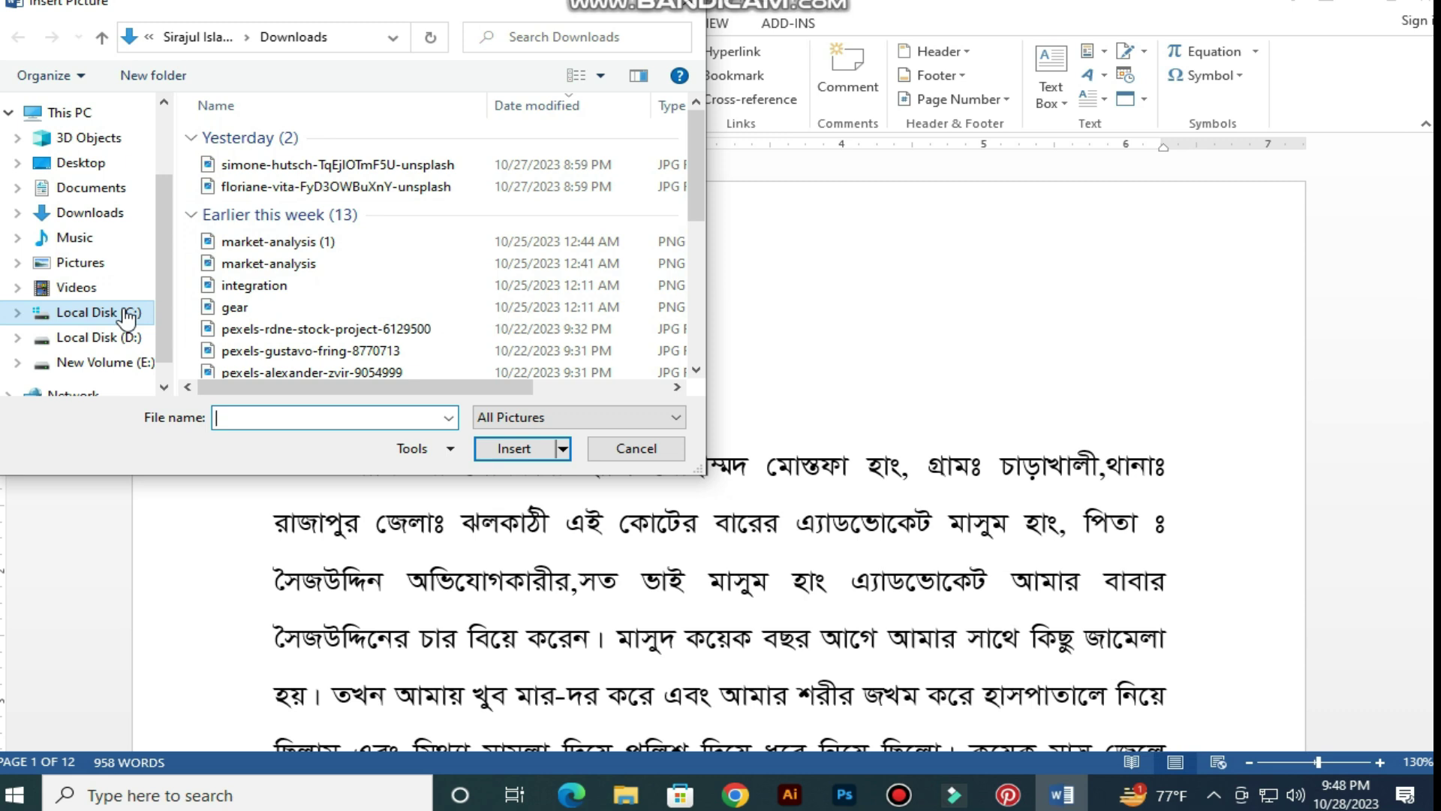
pyautogui.click(96, 219)
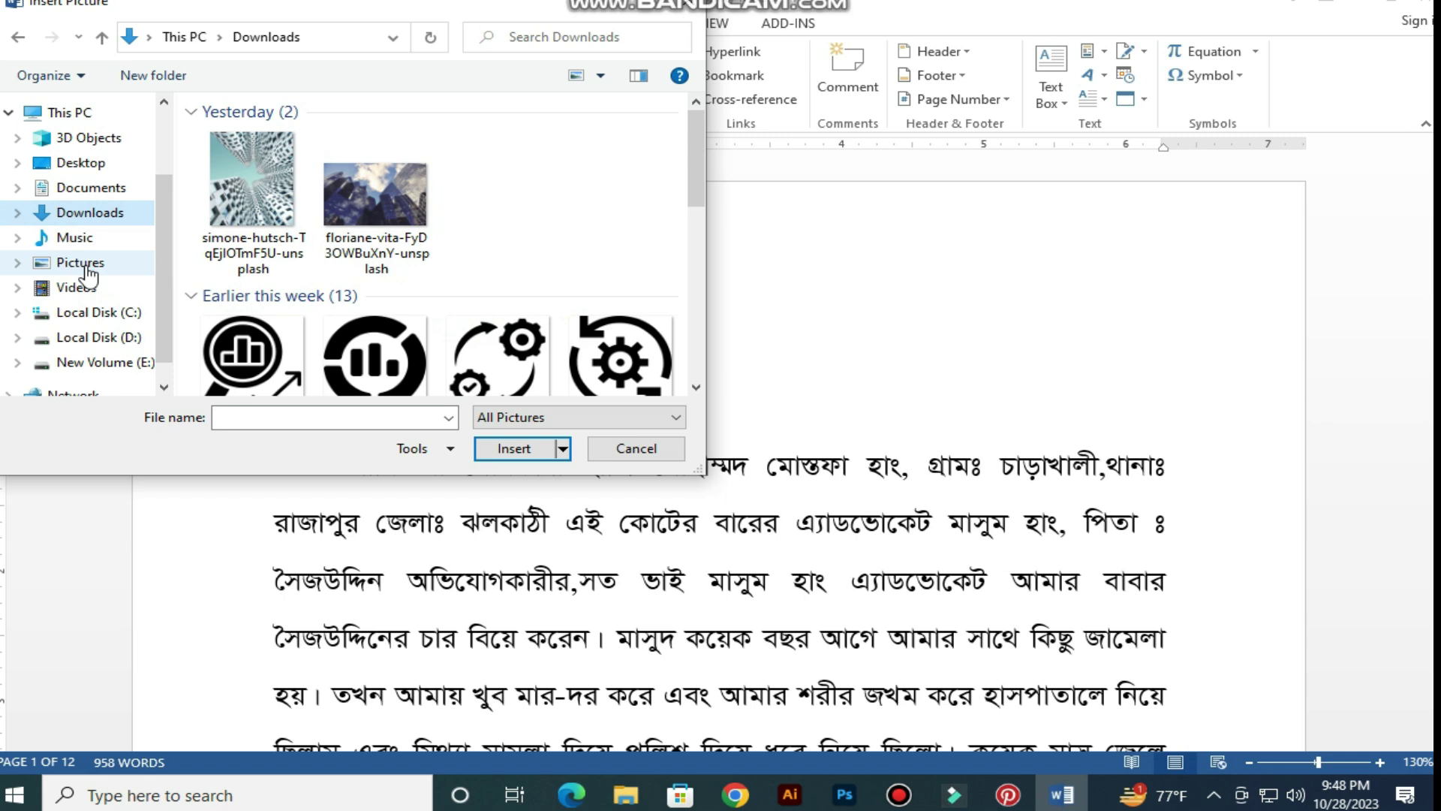
pyautogui.scroll(-1, 89, 274)
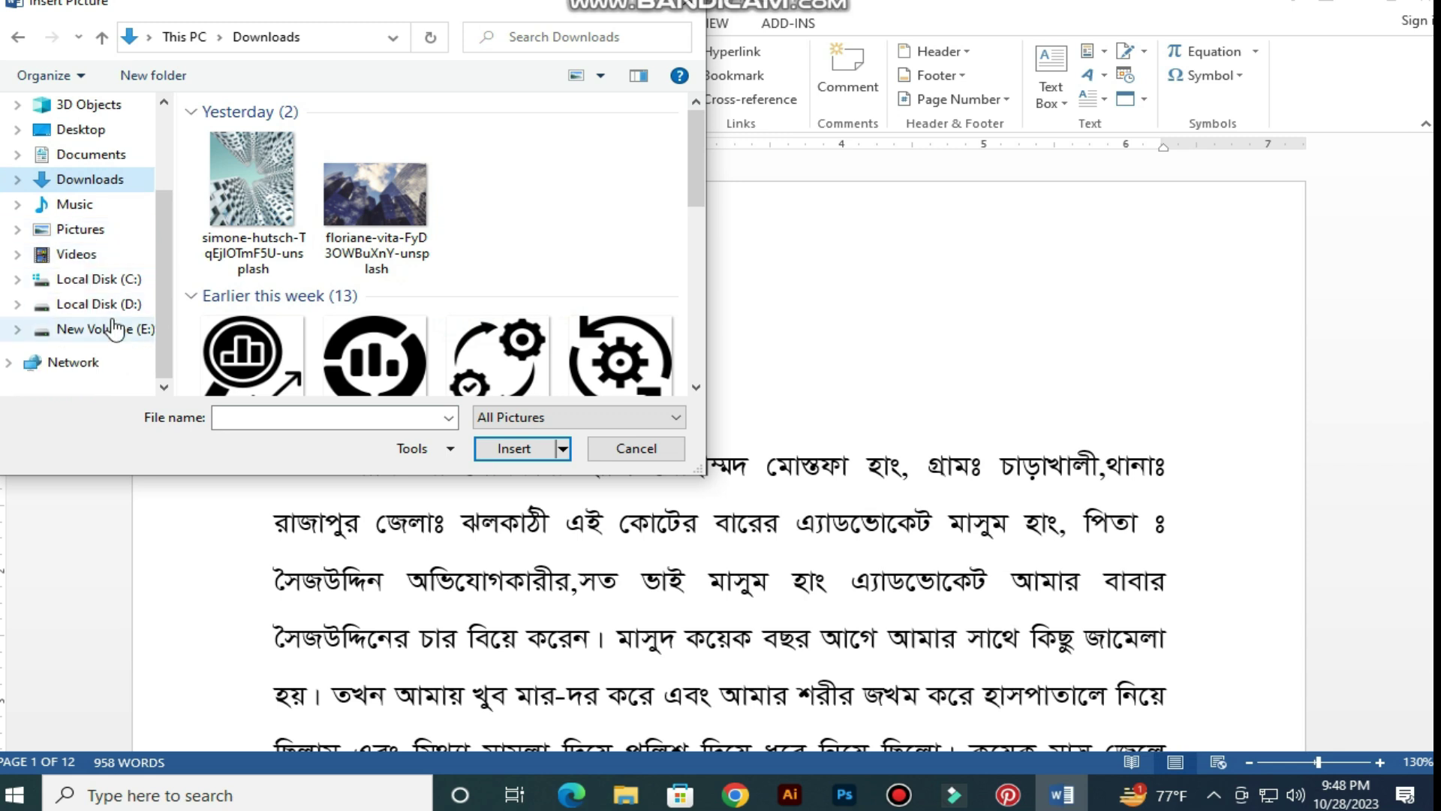
pyautogui.scroll(-1, 539, 292)
pyautogui.scroll(-2, 539, 293)
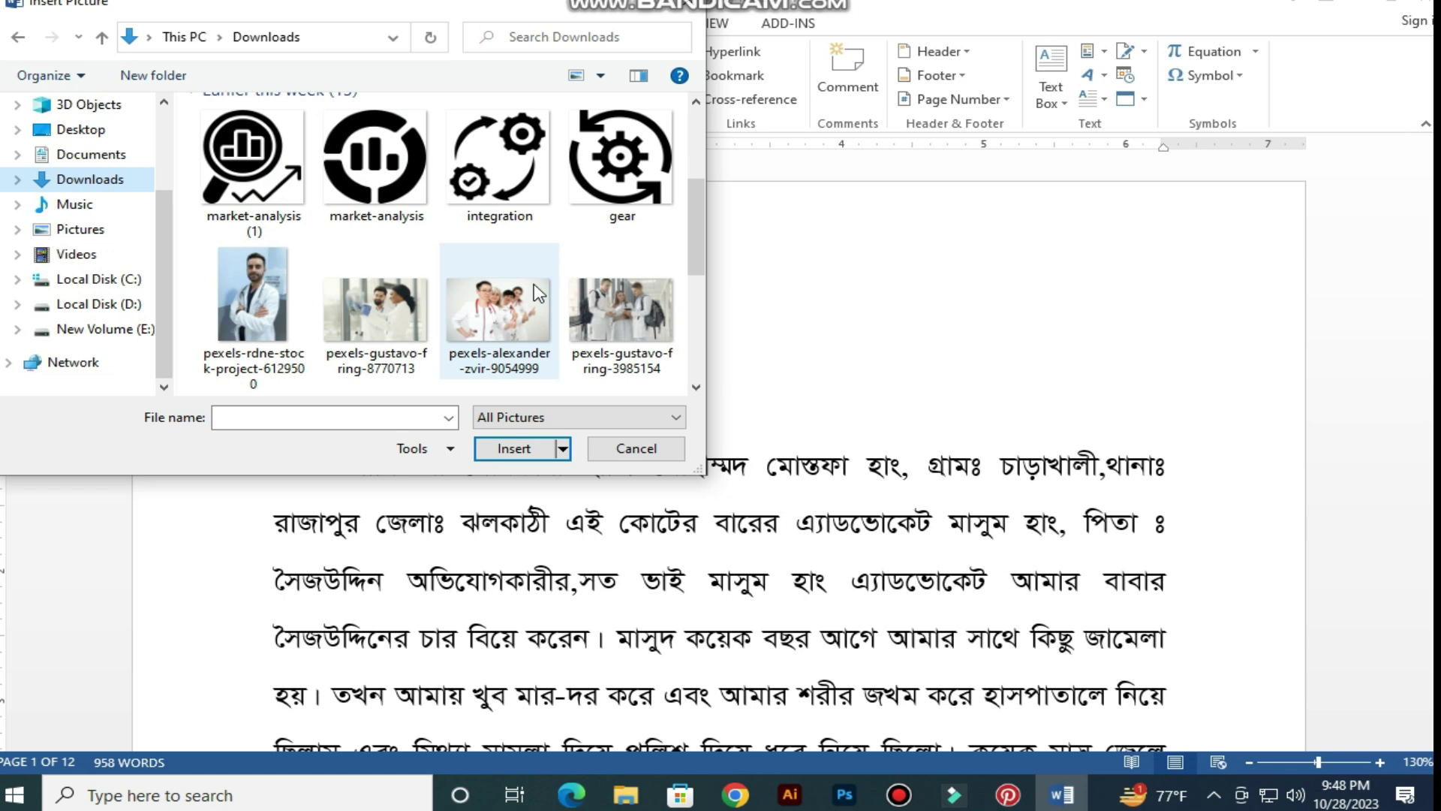
pyautogui.moveTo(700, 251); pyautogui.dragTo(695, 286)
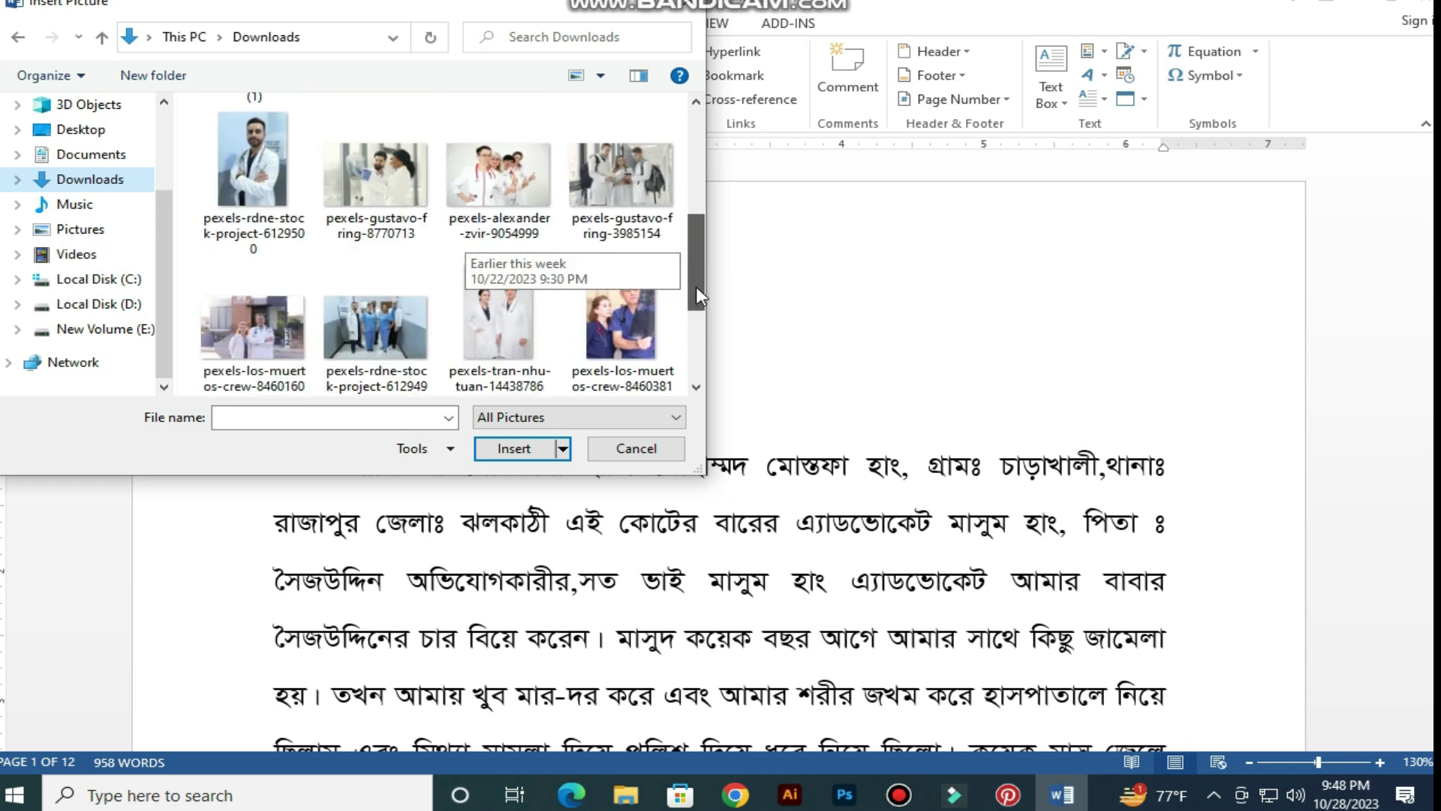
pyautogui.click(617, 375)
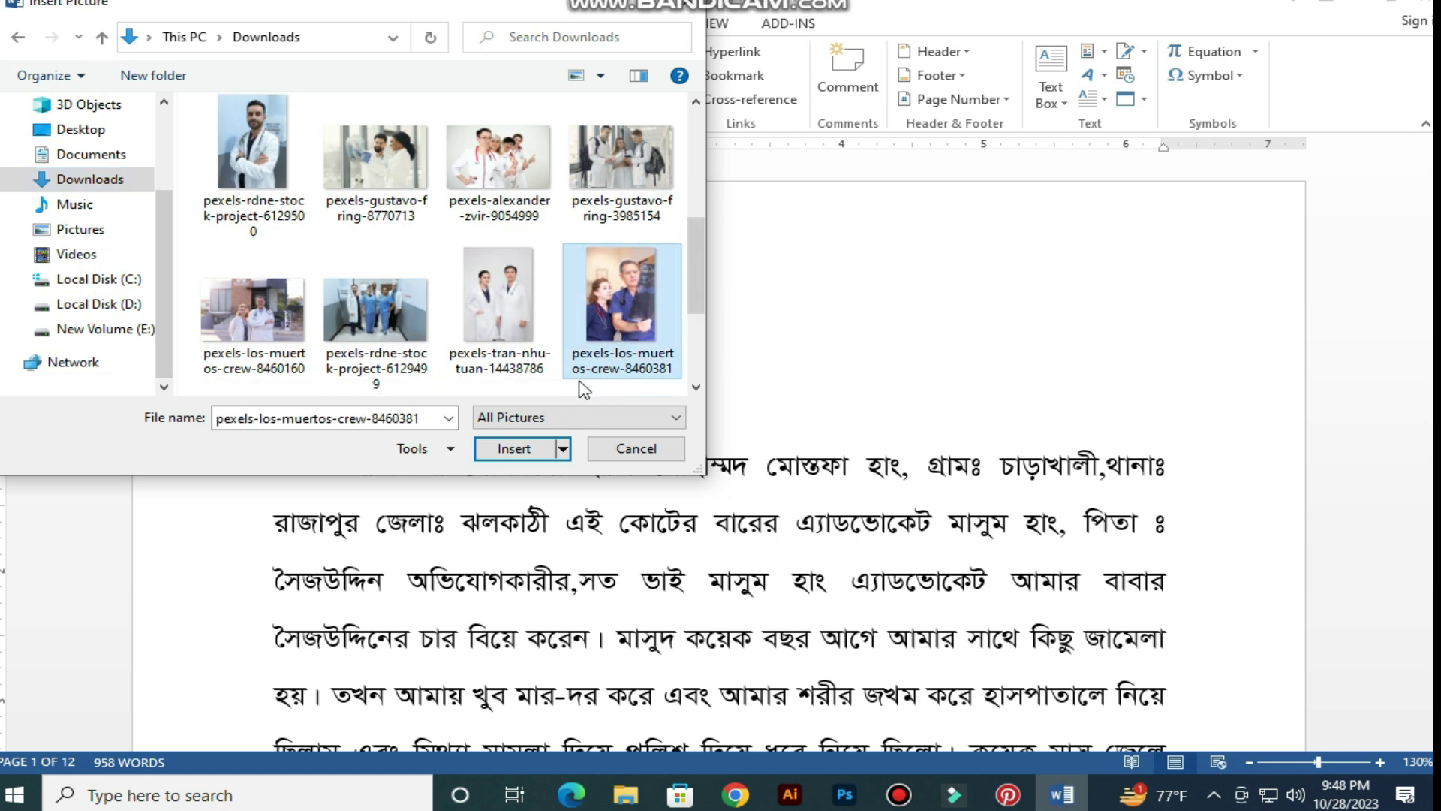
# - Insert the chosen doctor photo, then delete it where it landed mid-paragraph
pyautogui.click(513, 450)
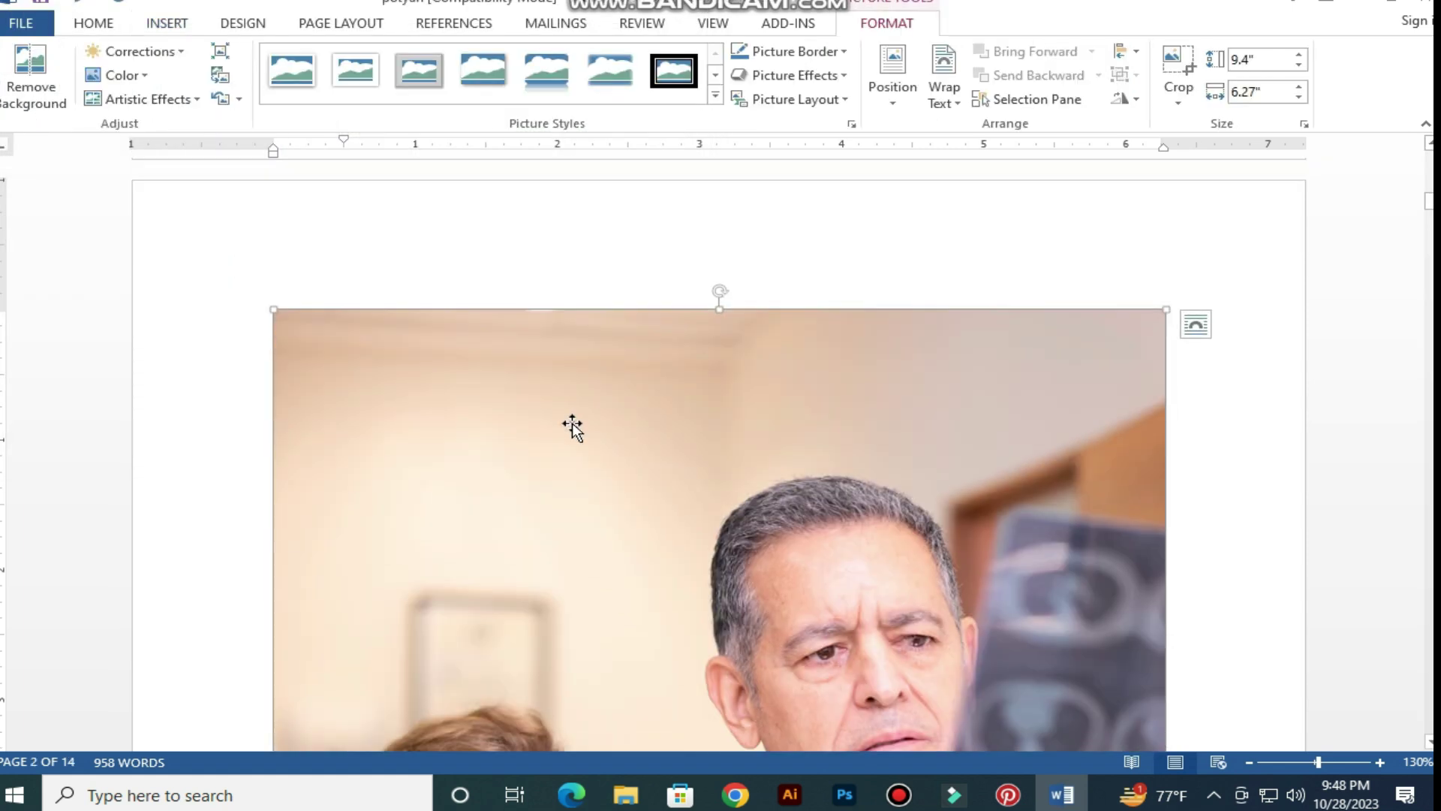
pyautogui.scroll(-5, 750, 415)
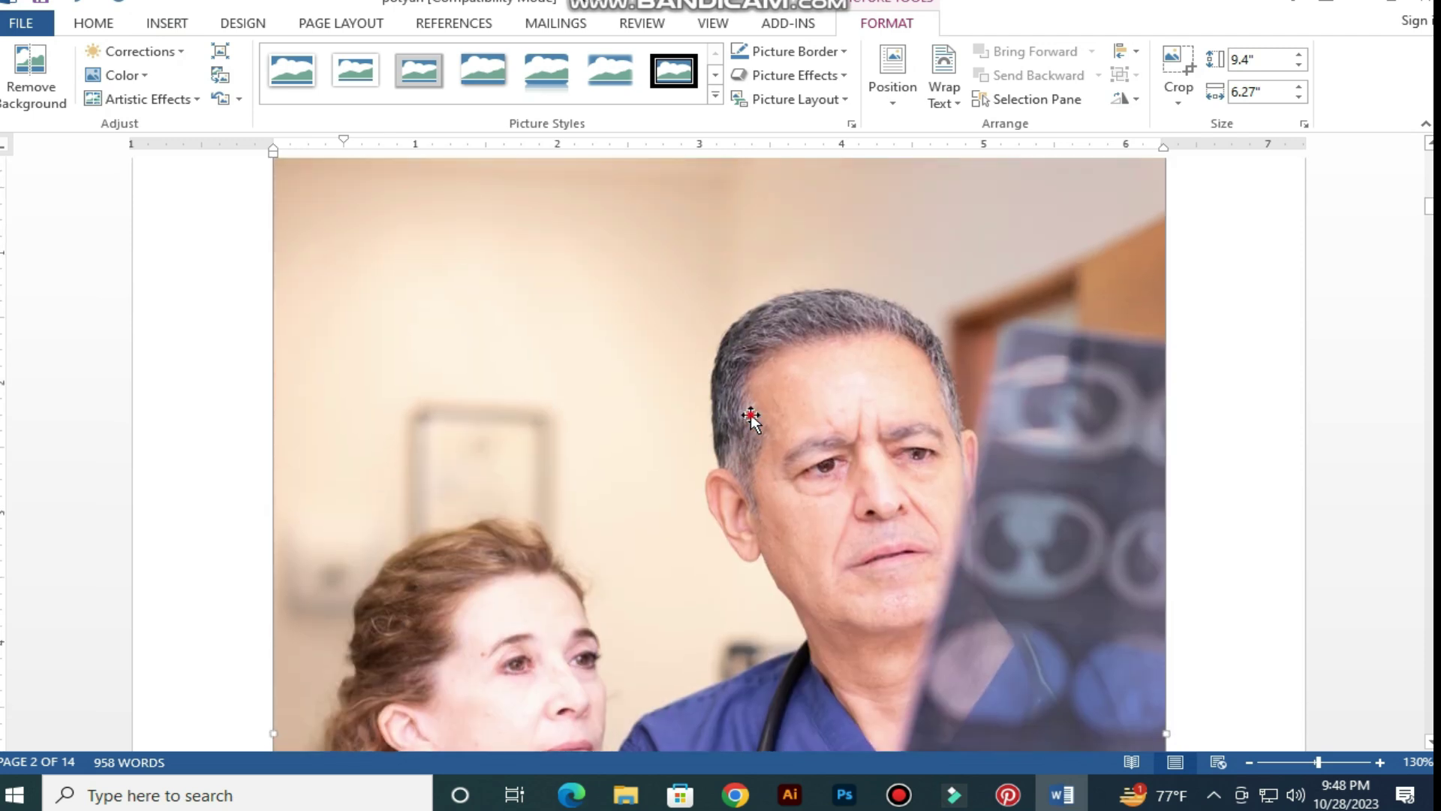
pyautogui.press('Delete')
pyautogui.scroll(6, 741, 409)
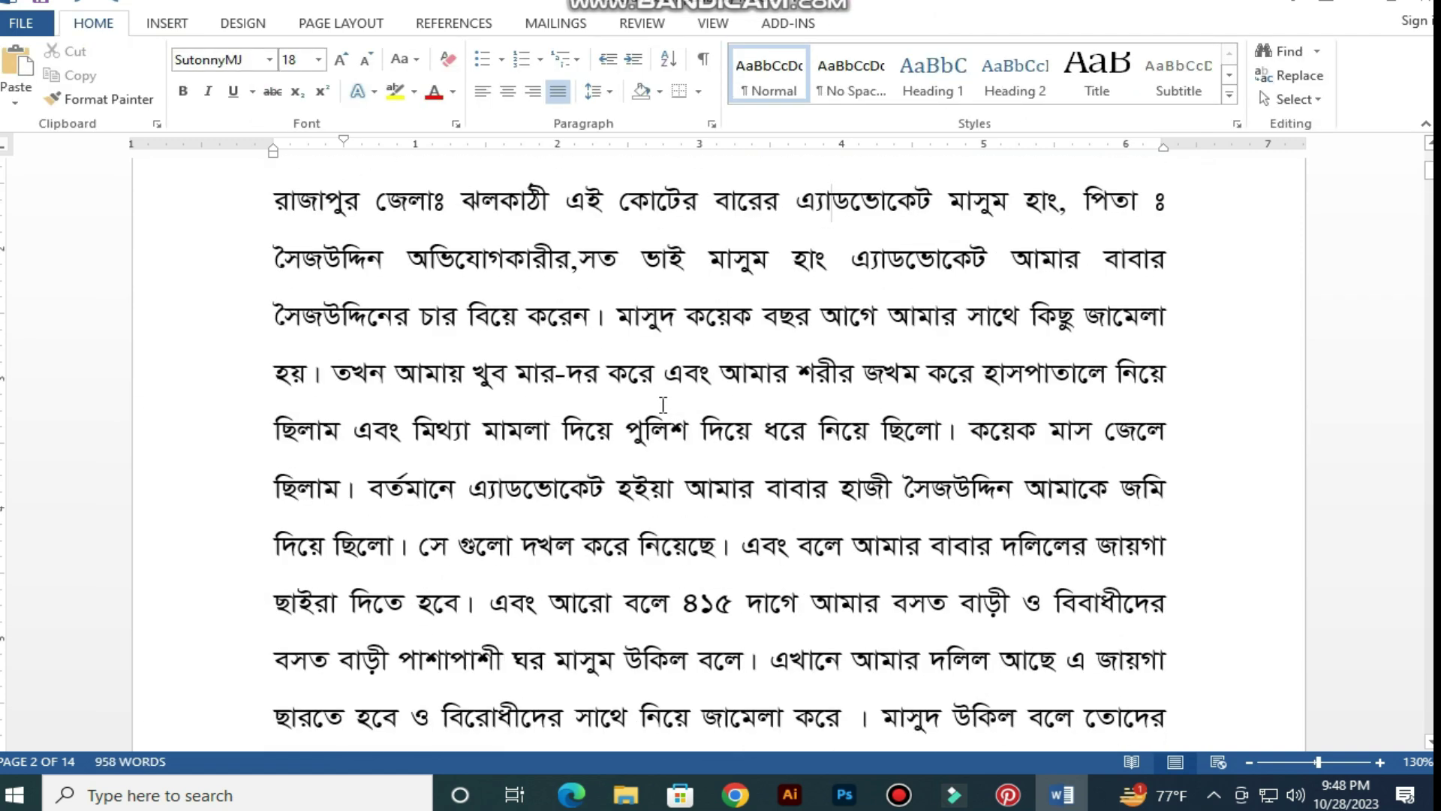
# - Put the cursor before the salutation 'মাননীয় স্যার' and reopen Insert > Pictures
pyautogui.click(334, 380)
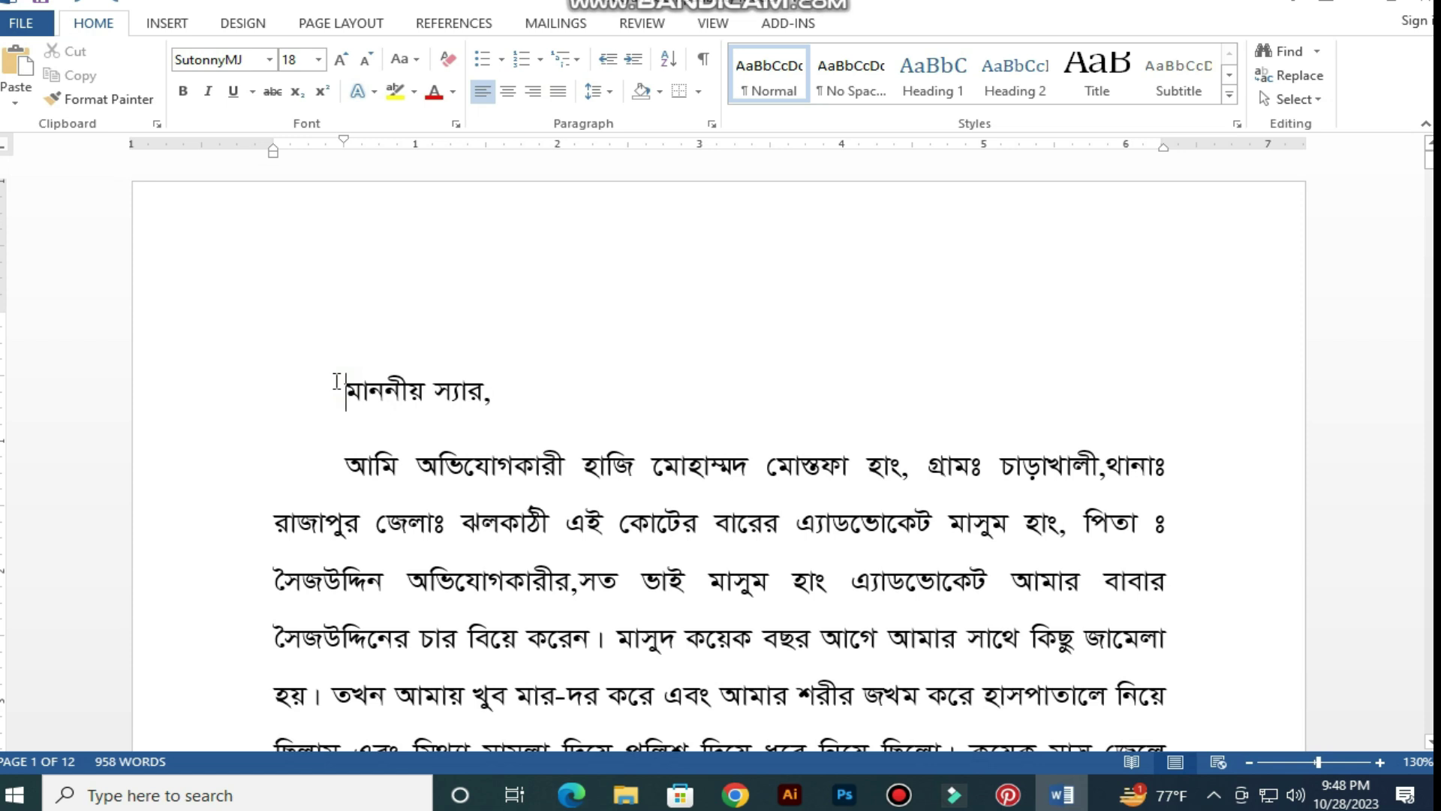
pyautogui.click(577, 582)
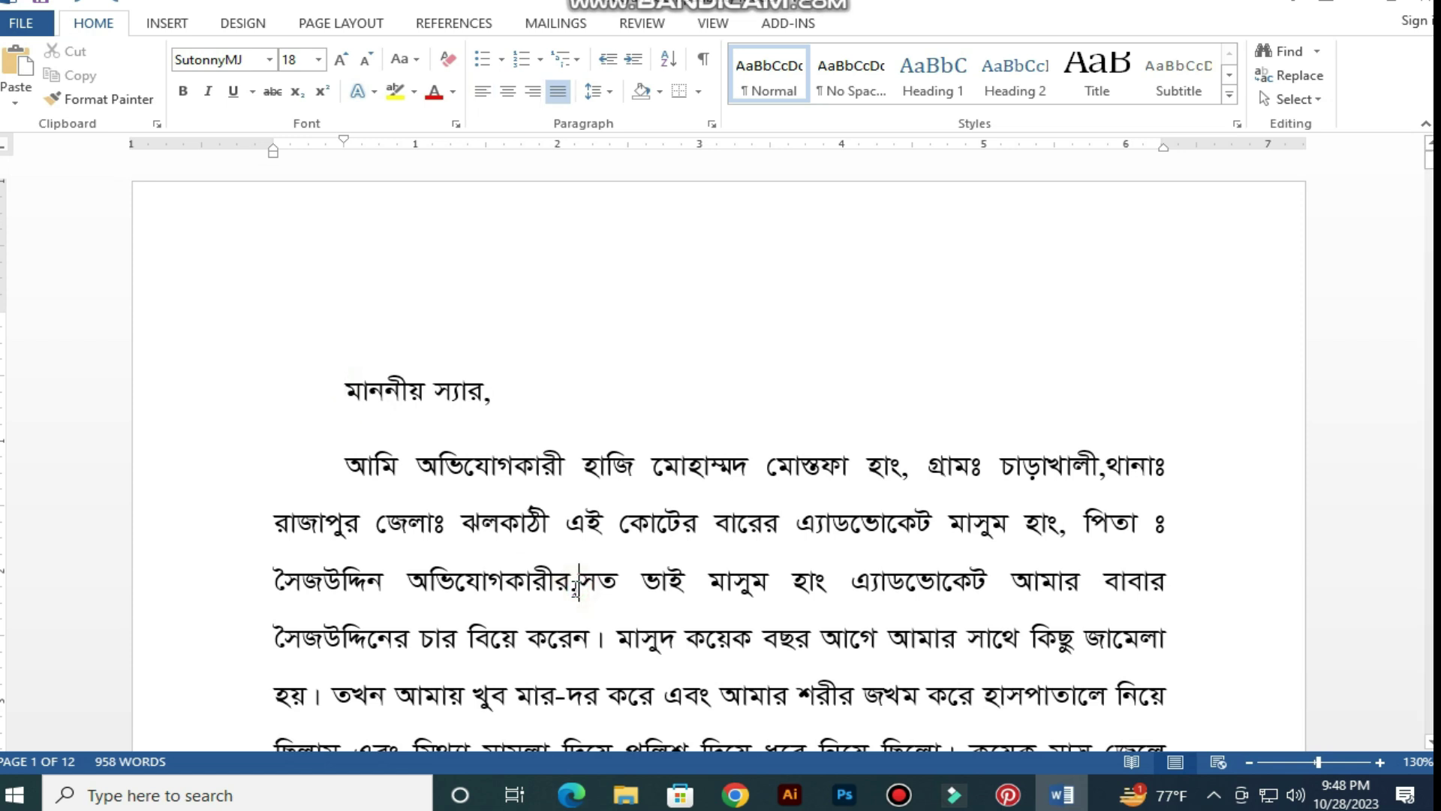
pyautogui.click(342, 387)
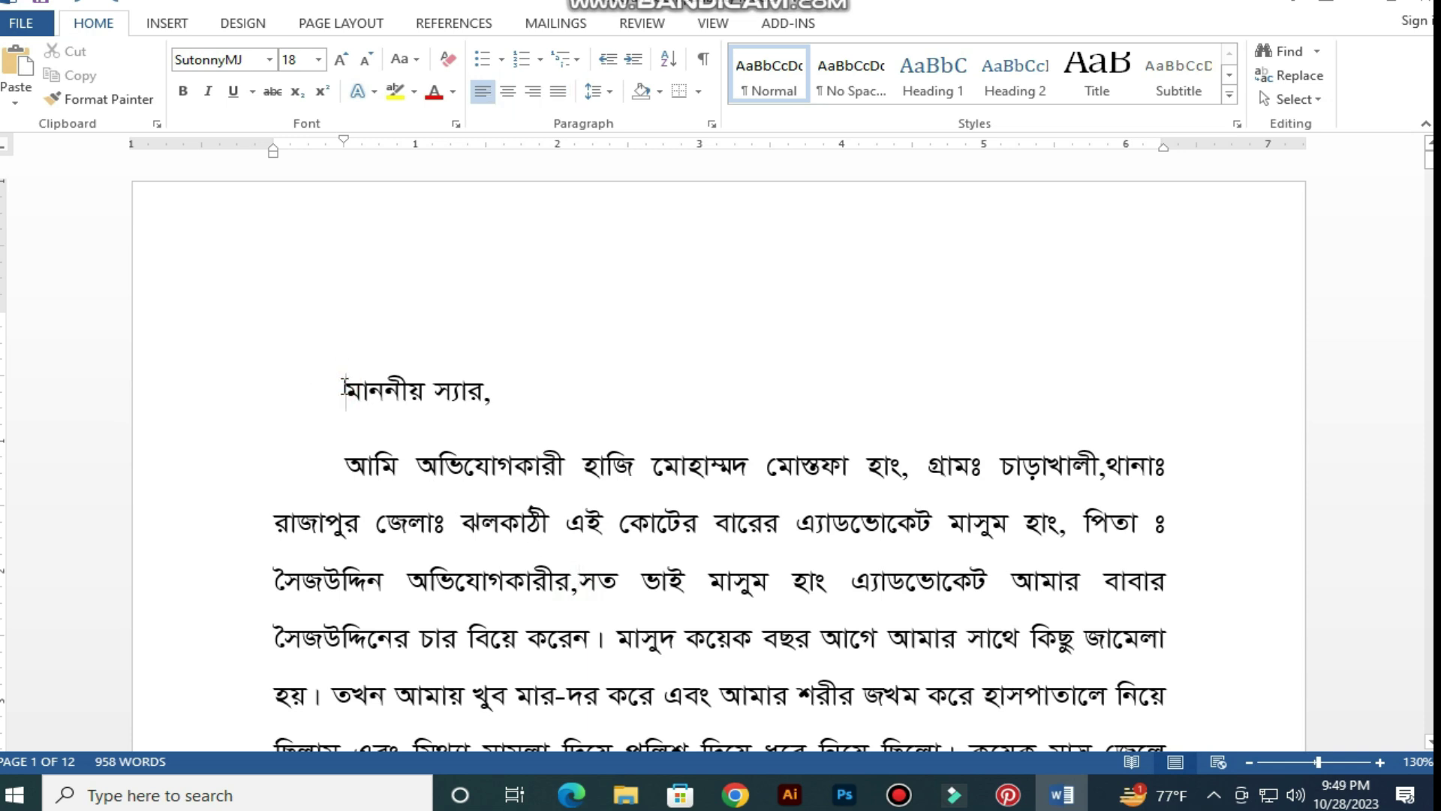
pyautogui.click(182, 30)
pyautogui.click(193, 72)
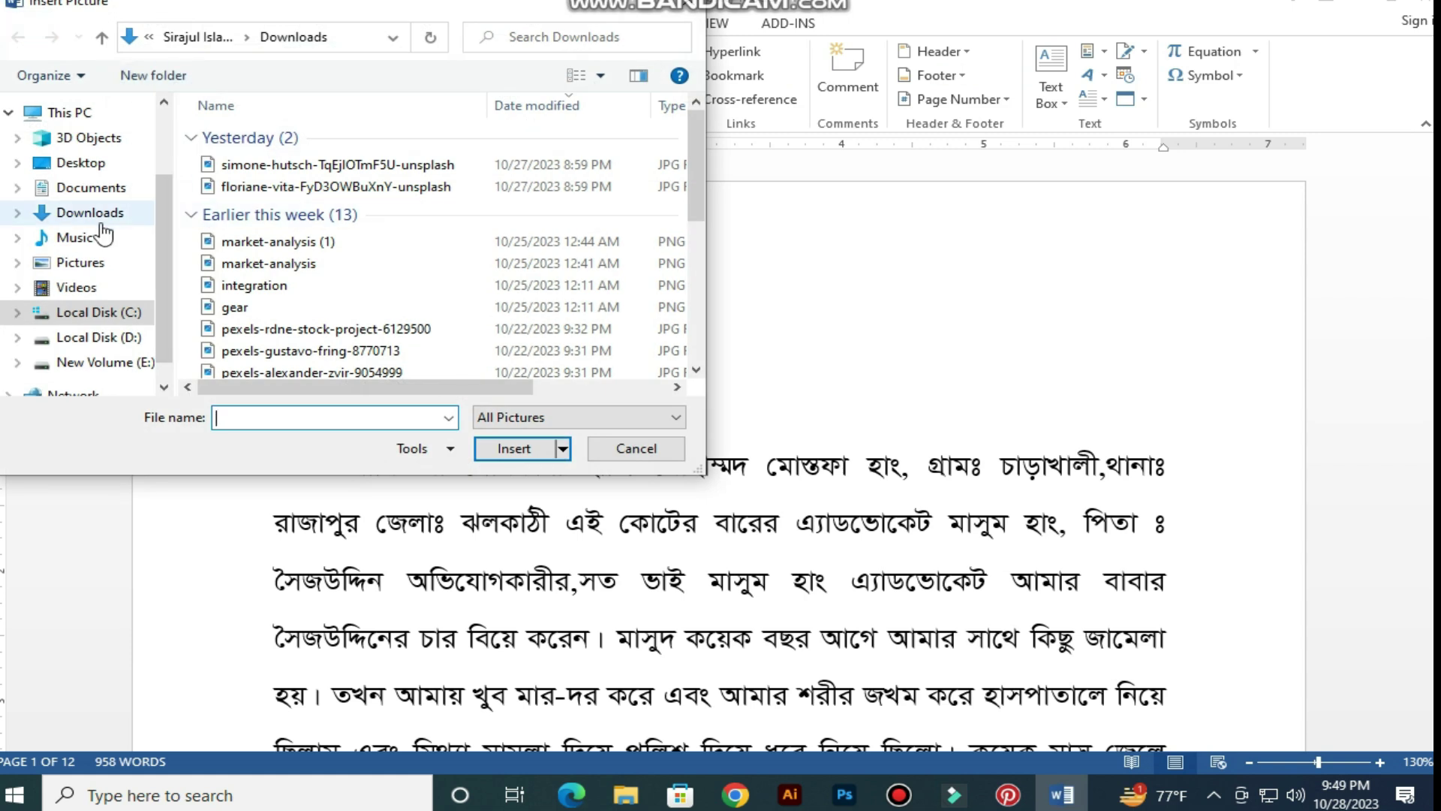
pyautogui.click(89, 216)
pyautogui.scroll(-5, 570, 345)
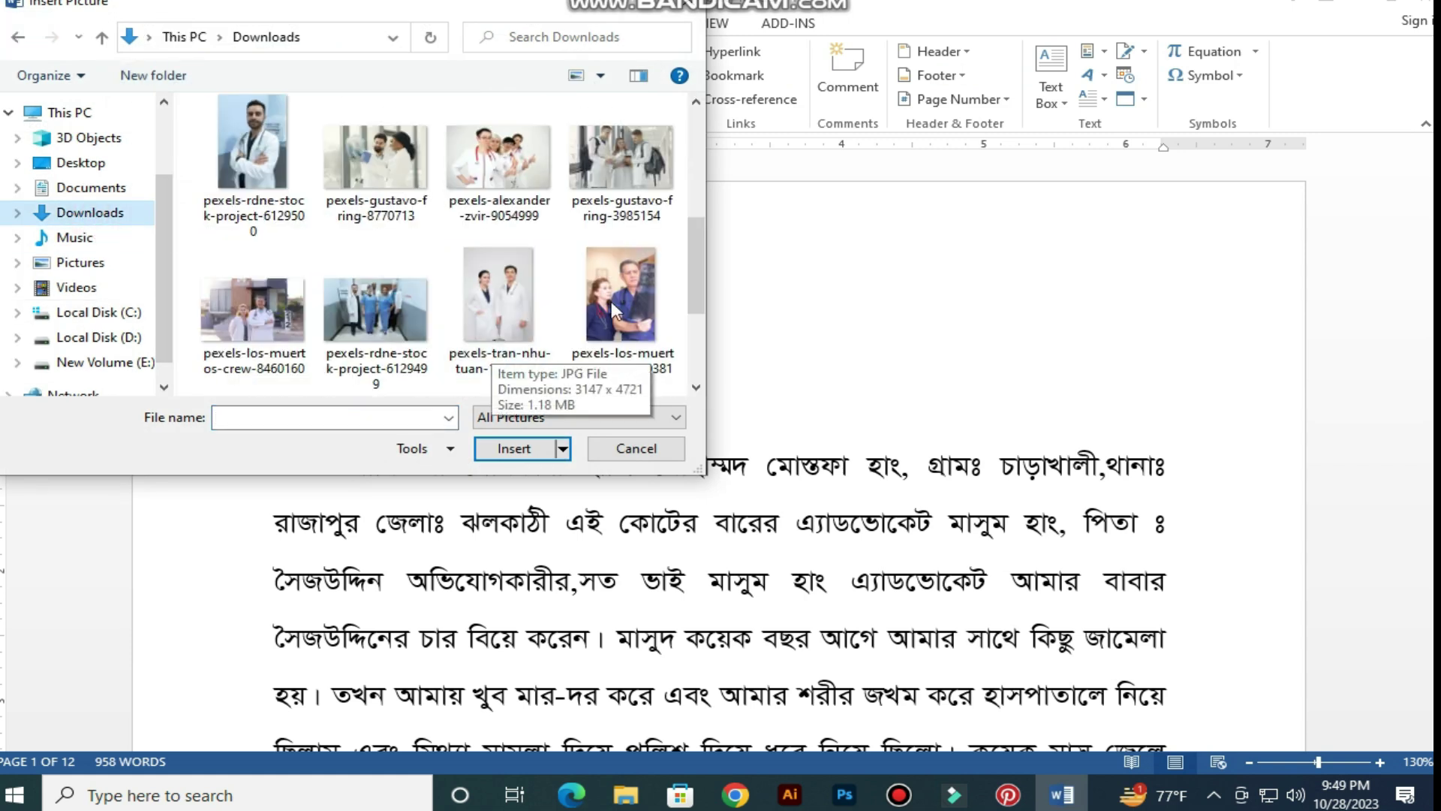
pyautogui.click(593, 330)
pyautogui.click(515, 449)
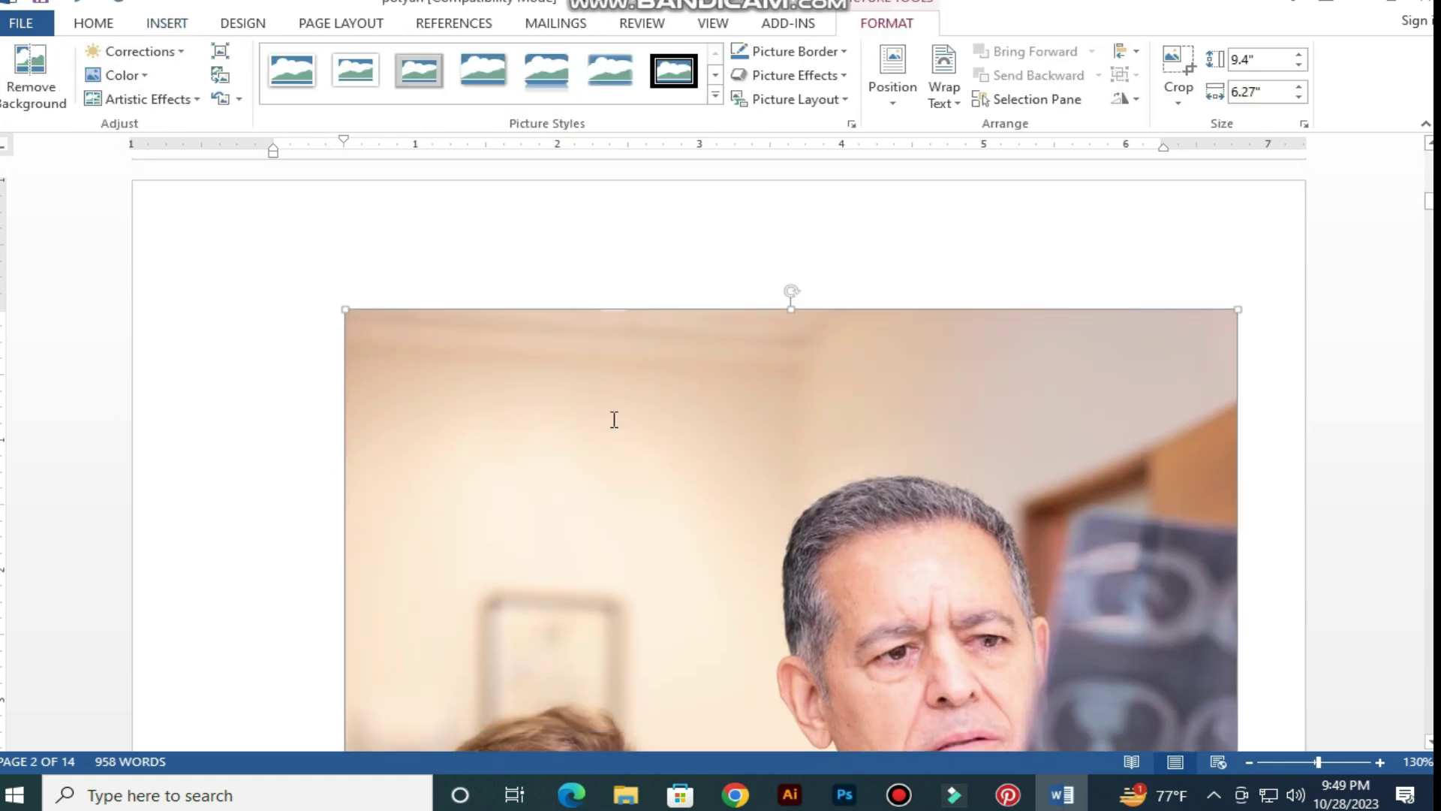
pyautogui.scroll(-3, 612, 423)
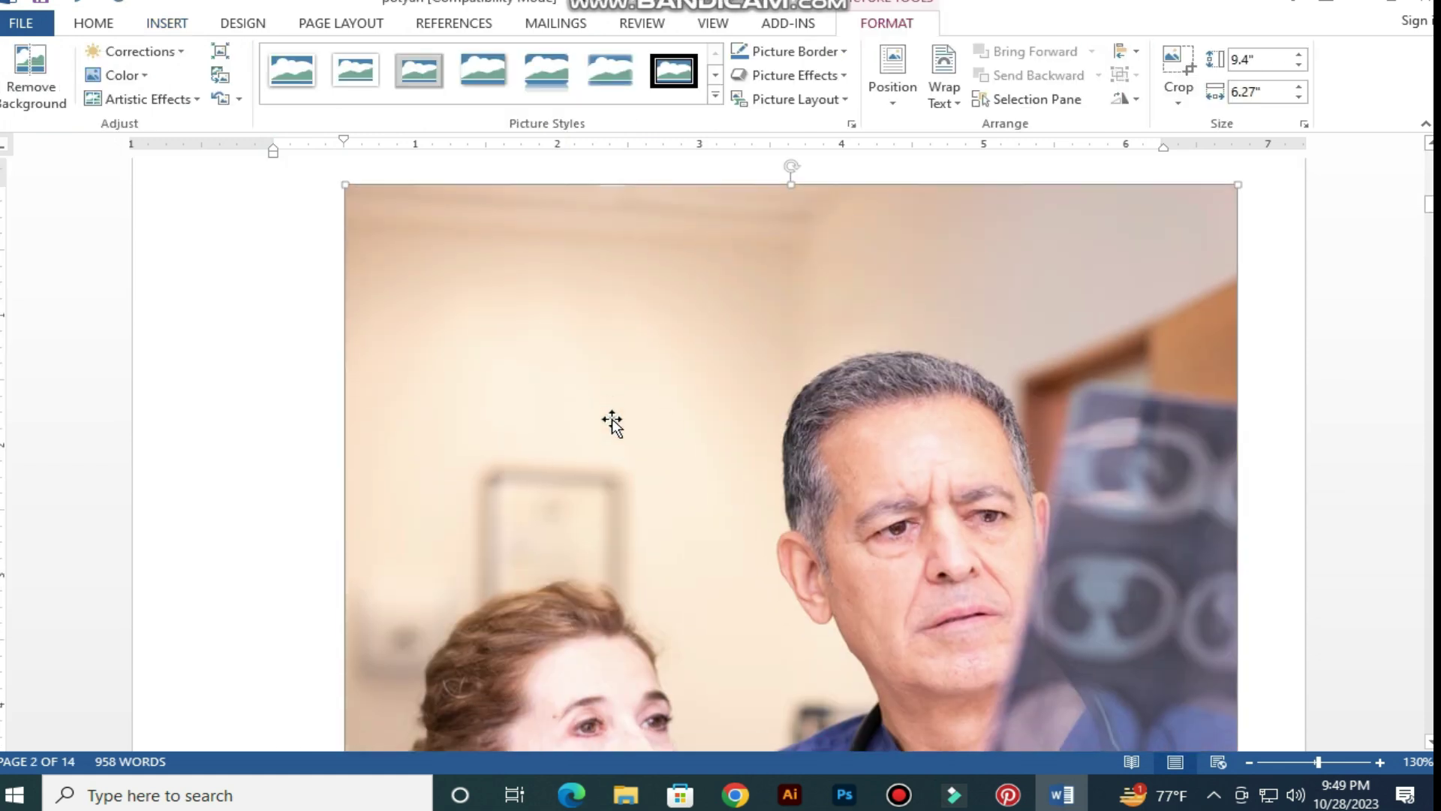
pyautogui.scroll(-2, 612, 422)
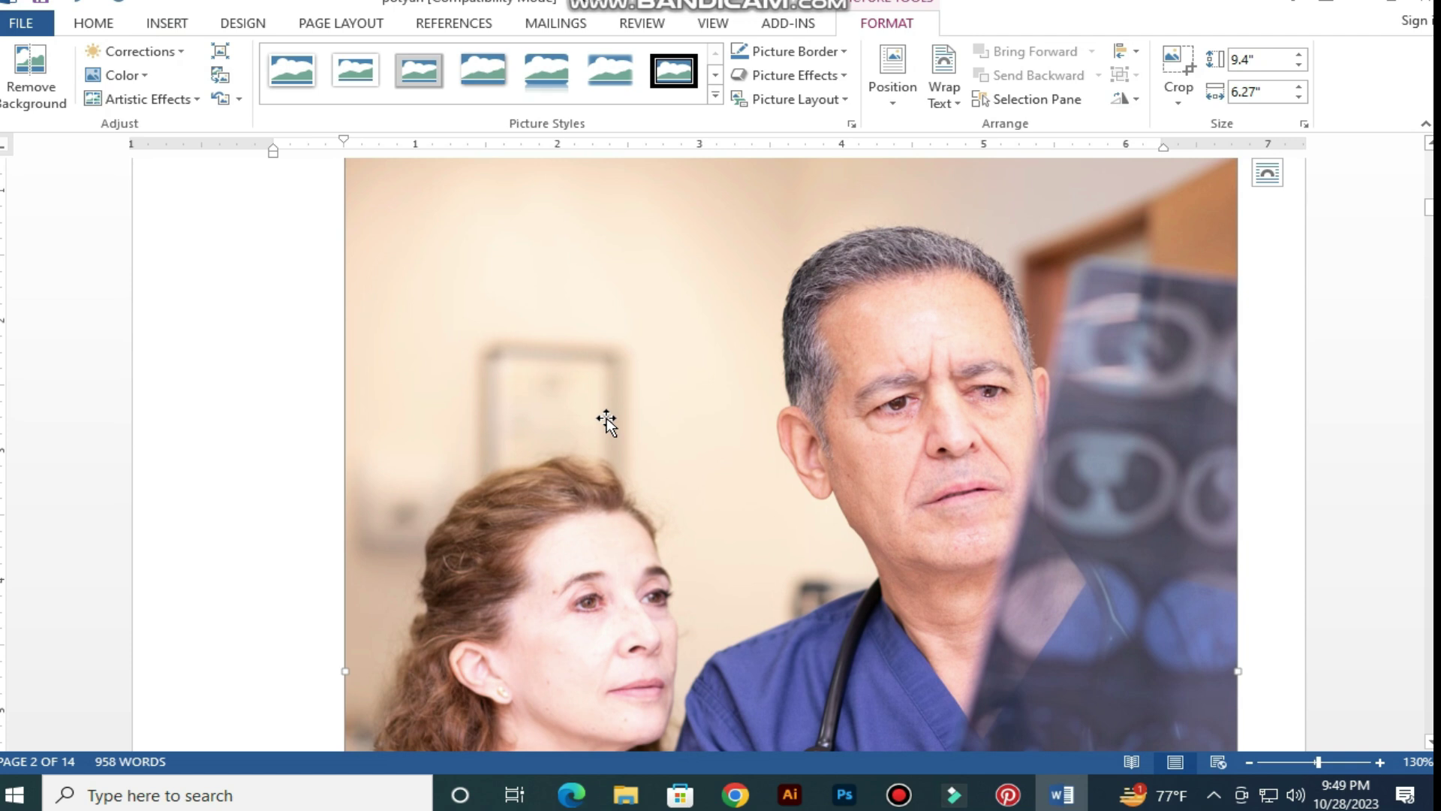
pyautogui.scroll(-3, 754, 450)
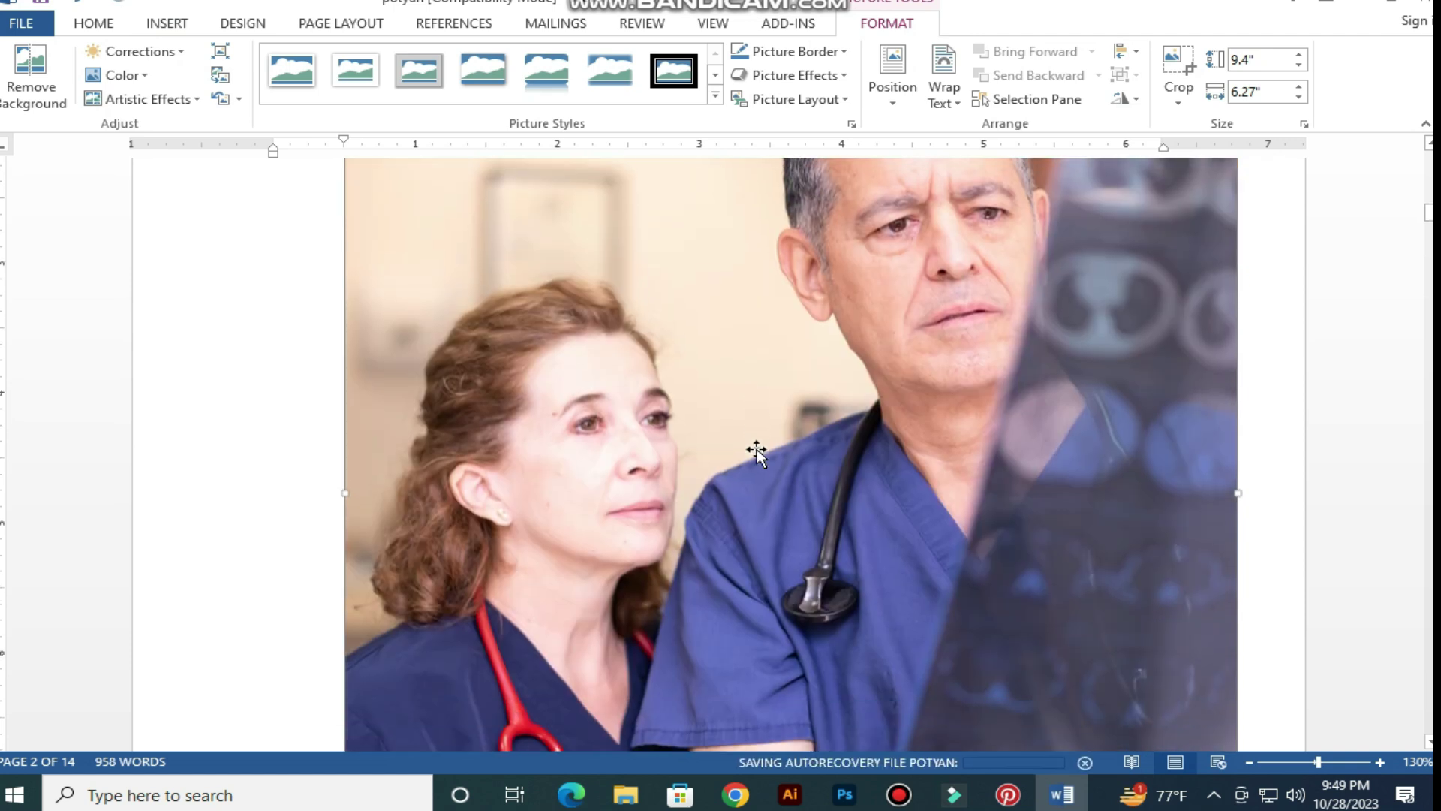
pyautogui.scroll(3, 757, 448)
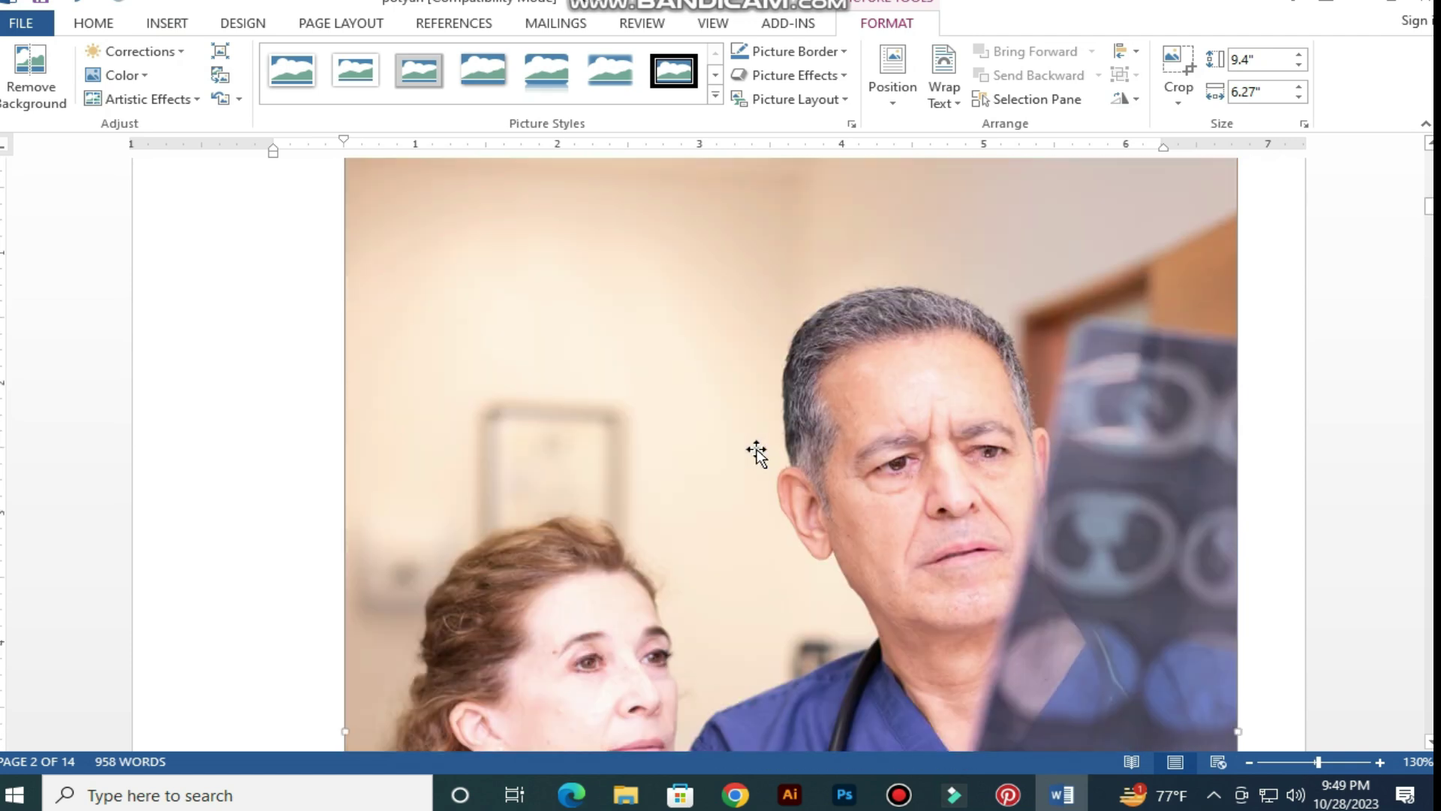
pyautogui.scroll(5, 756, 450)
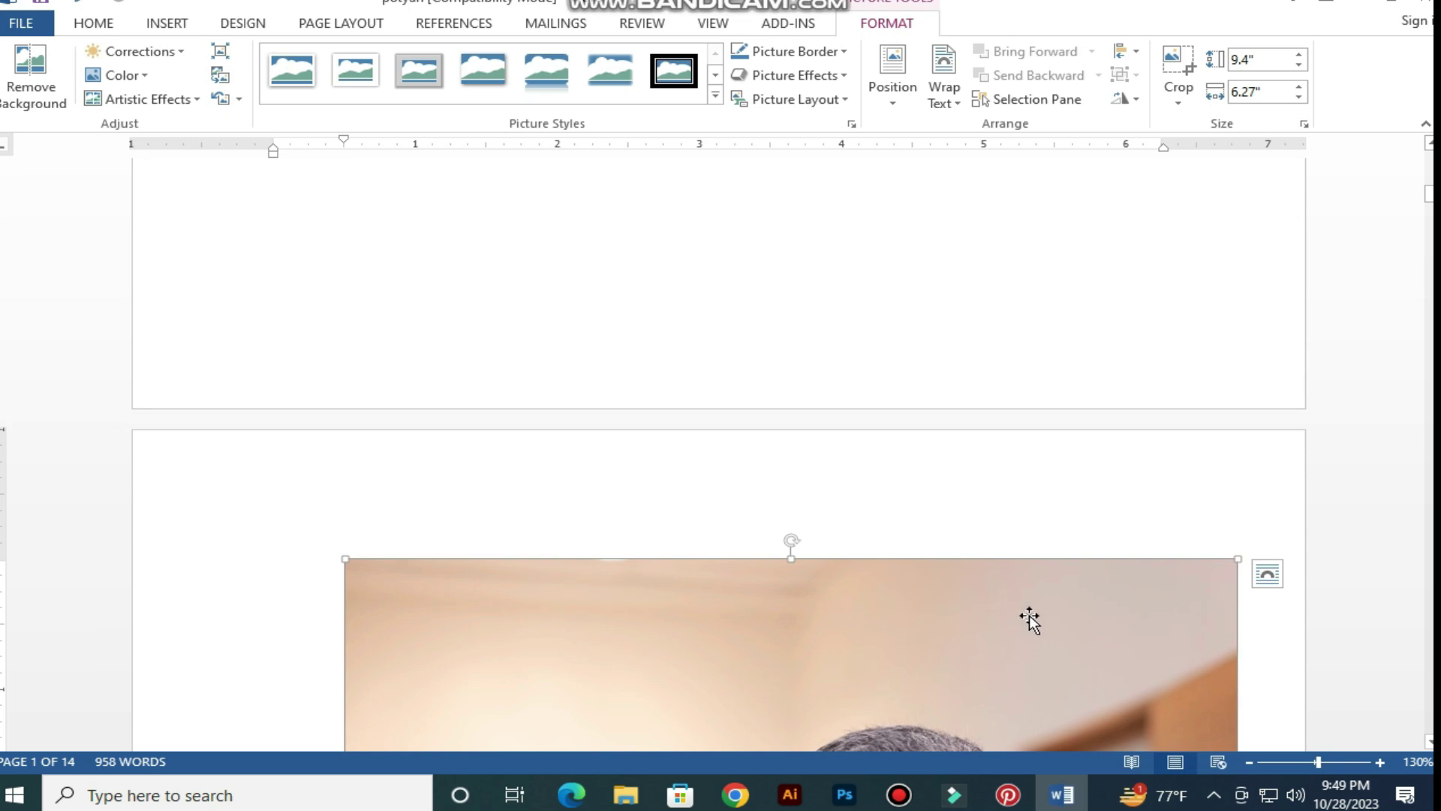
pyautogui.scroll(-15, 1030, 617)
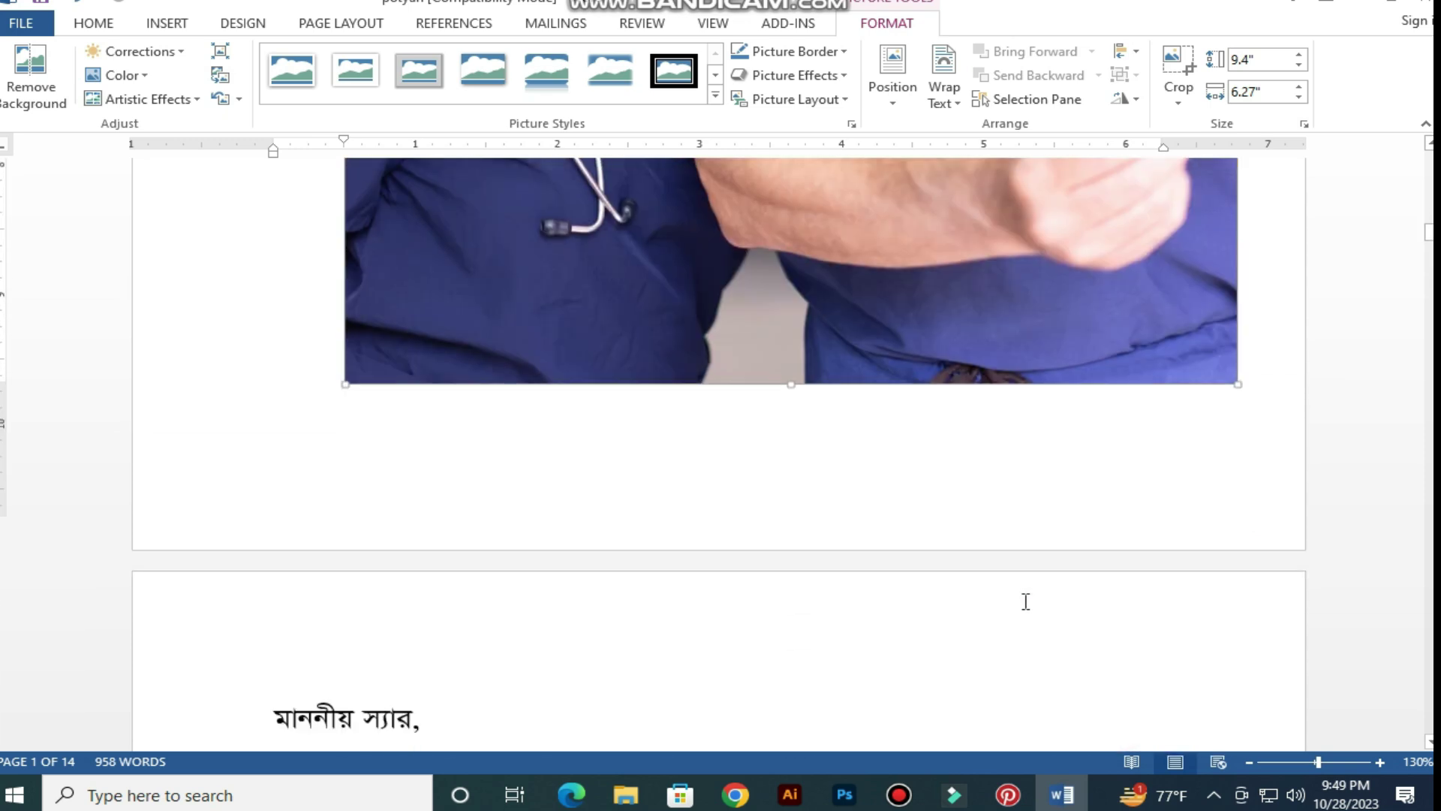
pyautogui.click(878, 547)
pyautogui.click(726, 470)
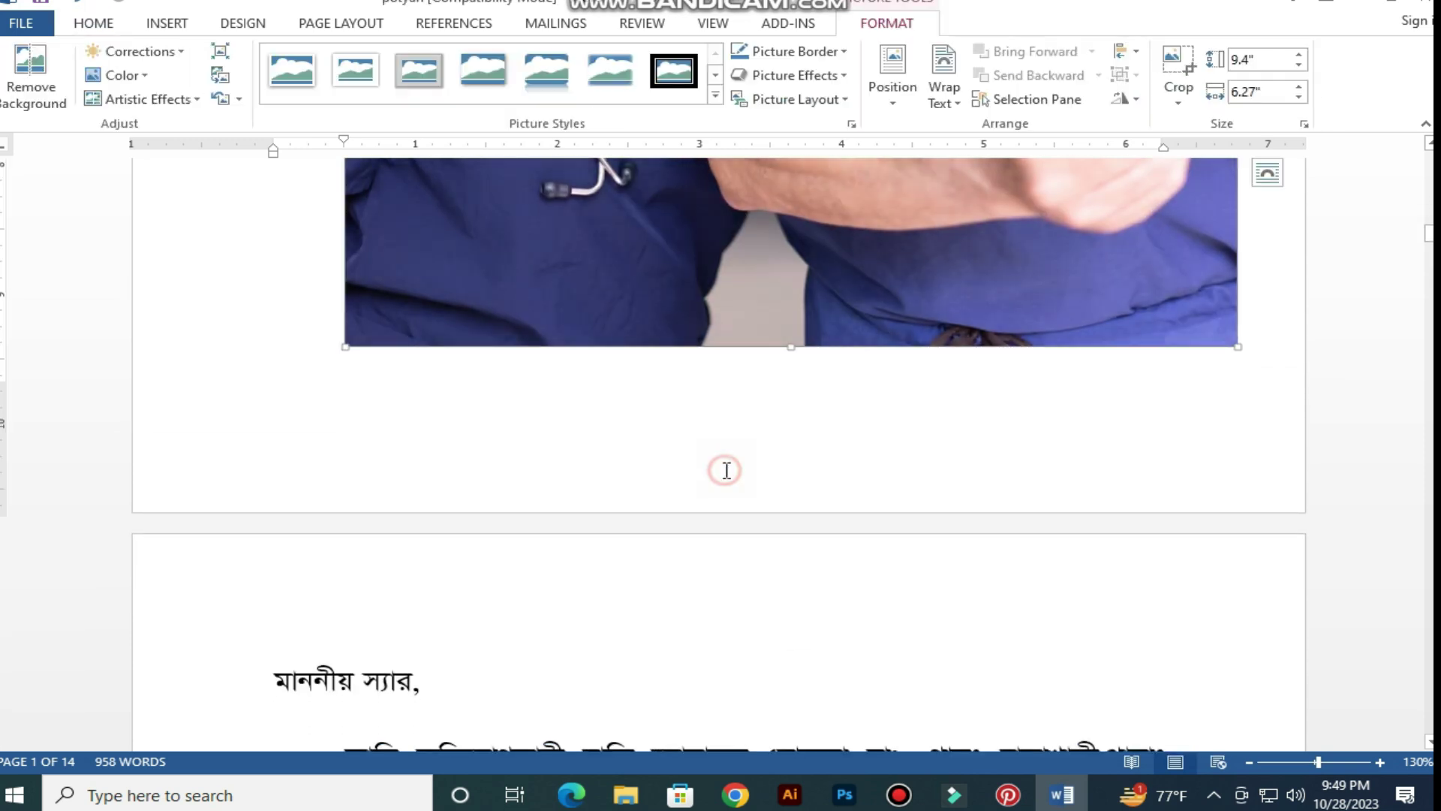
pyautogui.click(730, 618)
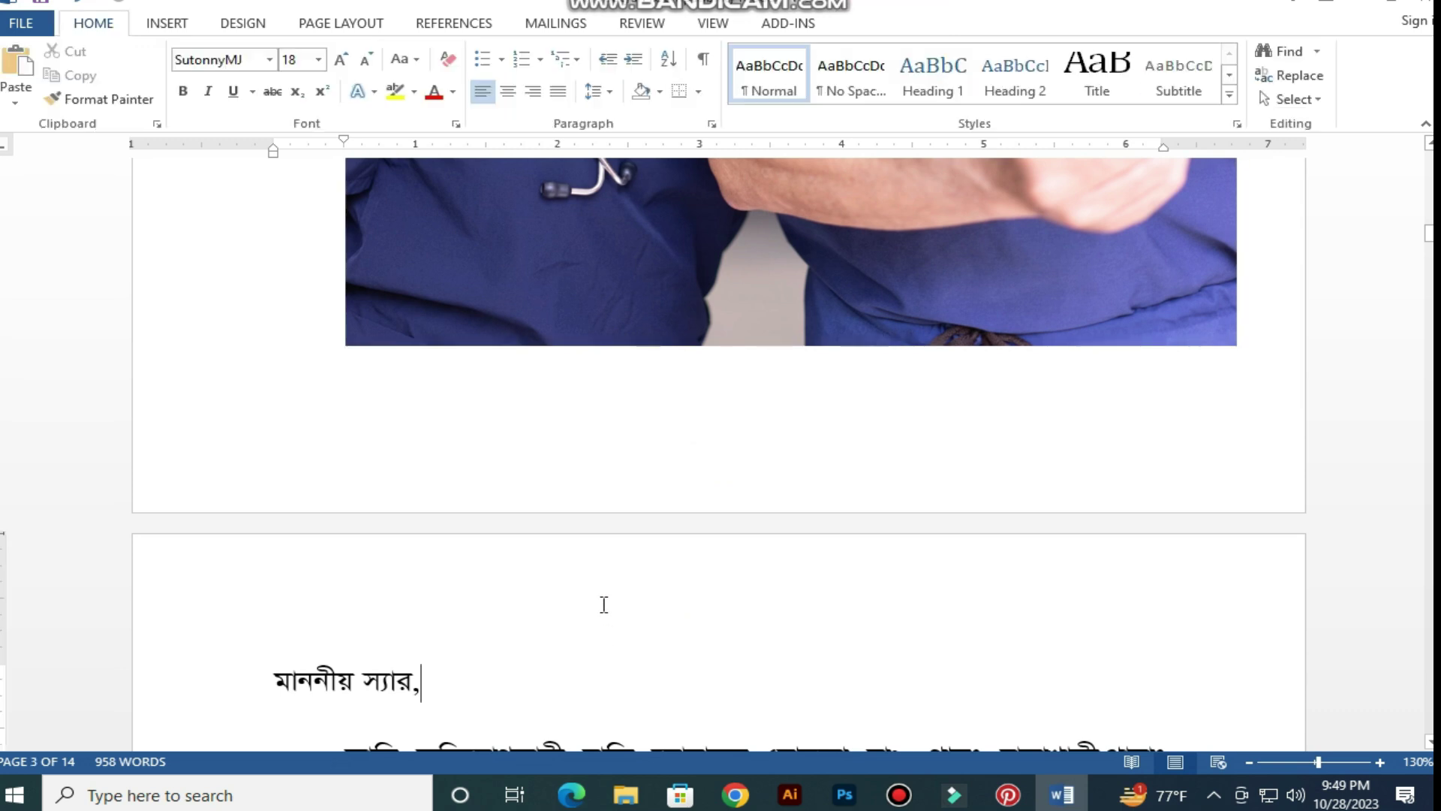
pyautogui.scroll(-1, 606, 603)
pyautogui.scroll(5, 606, 602)
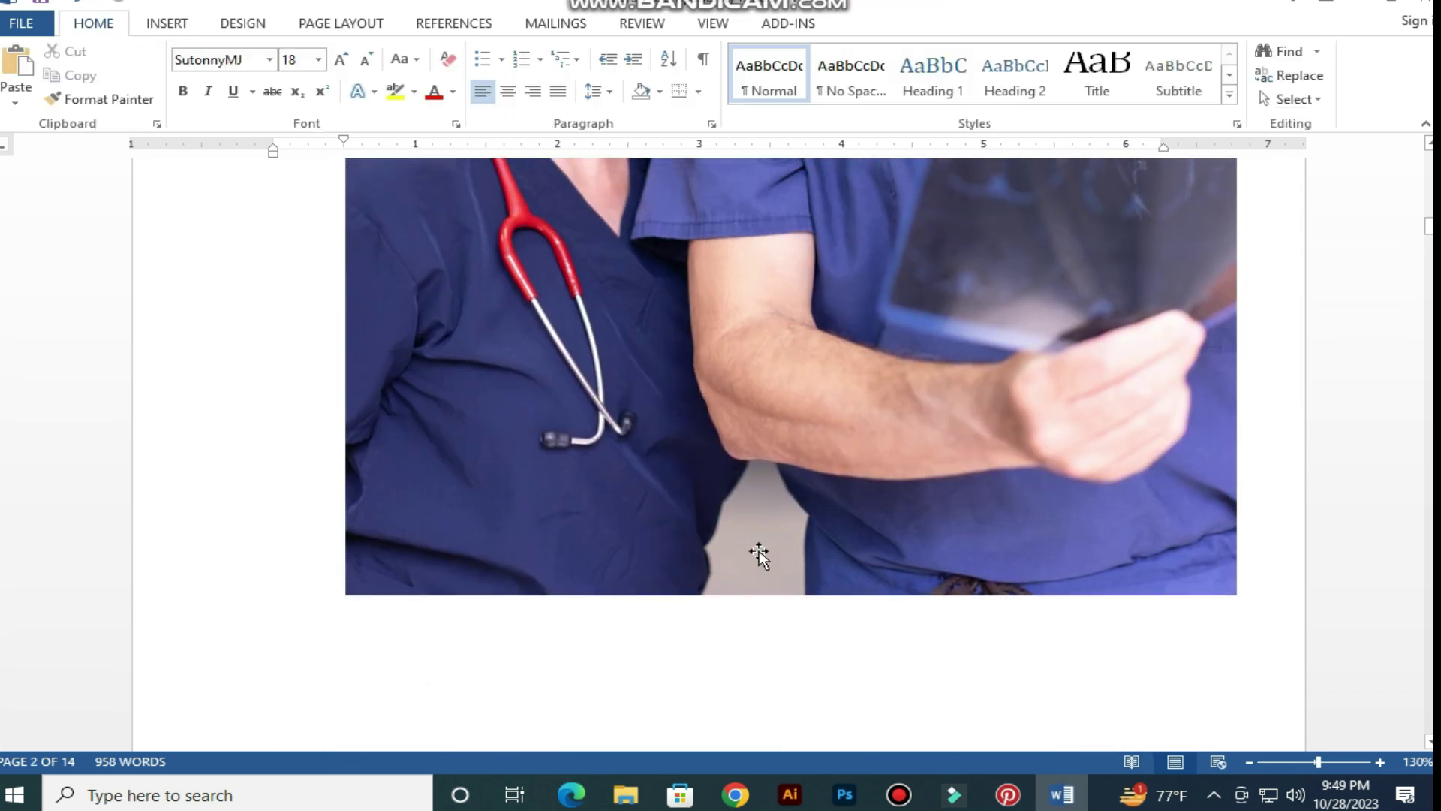
pyautogui.scroll(-3, 717, 602)
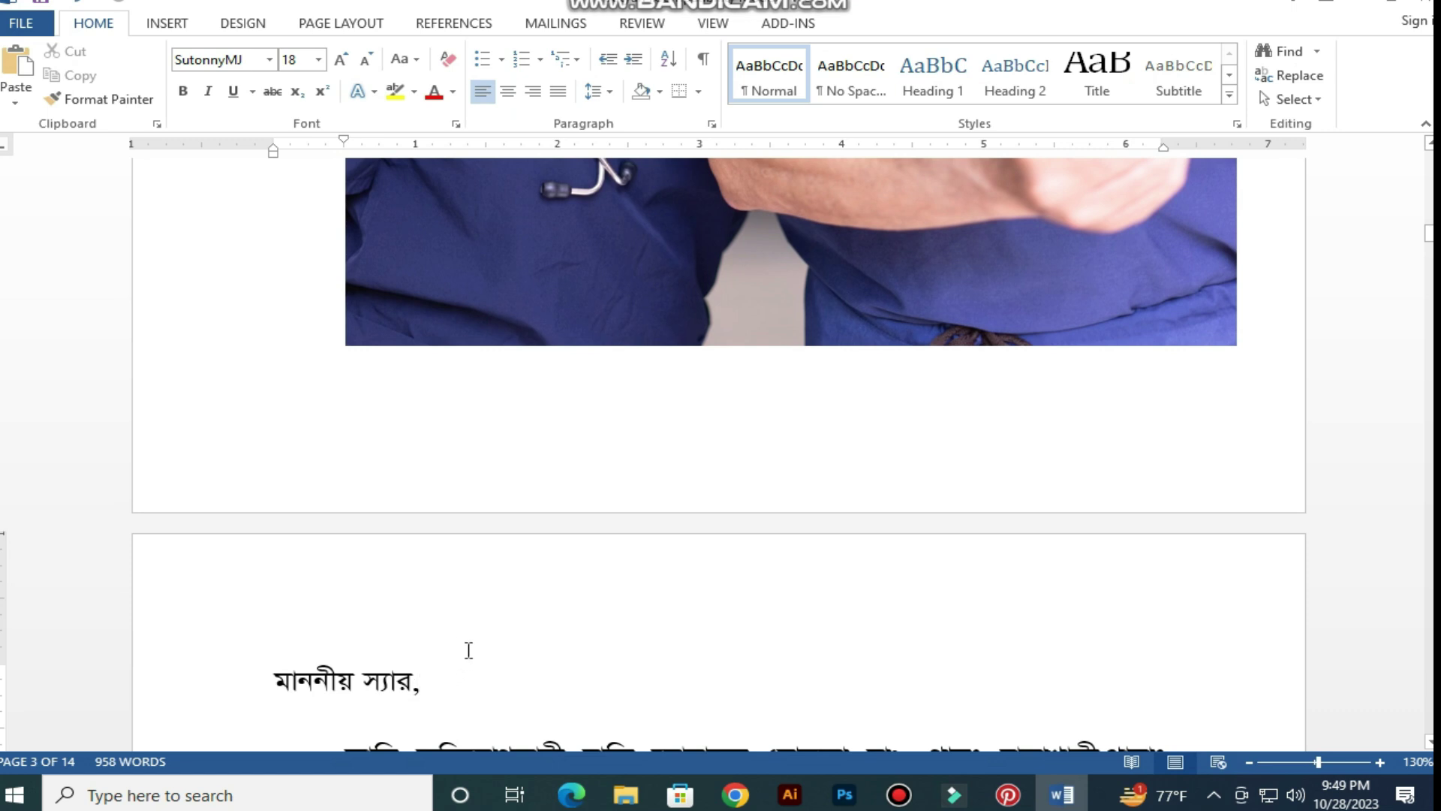
pyautogui.scroll(6, 471, 638)
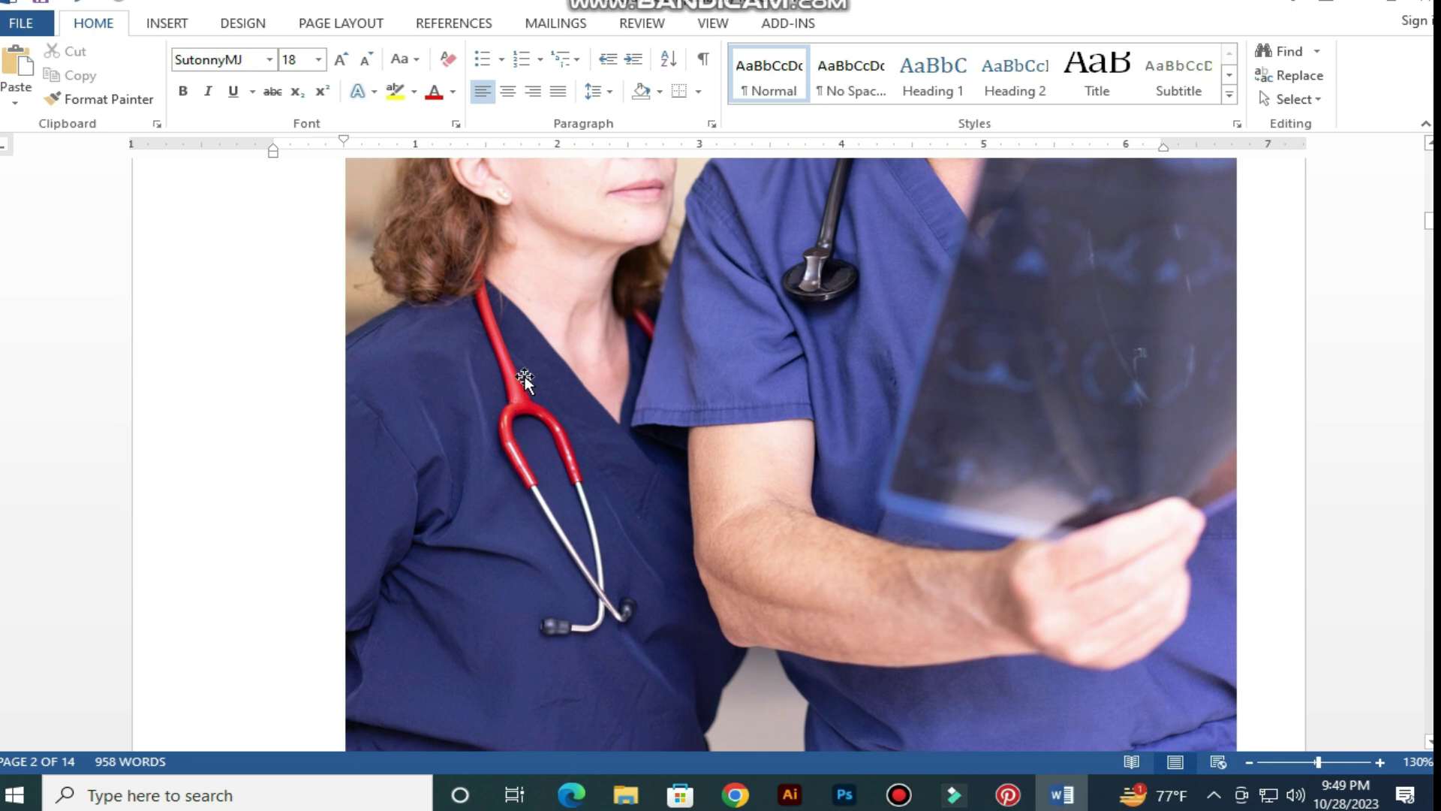
pyautogui.click(534, 347)
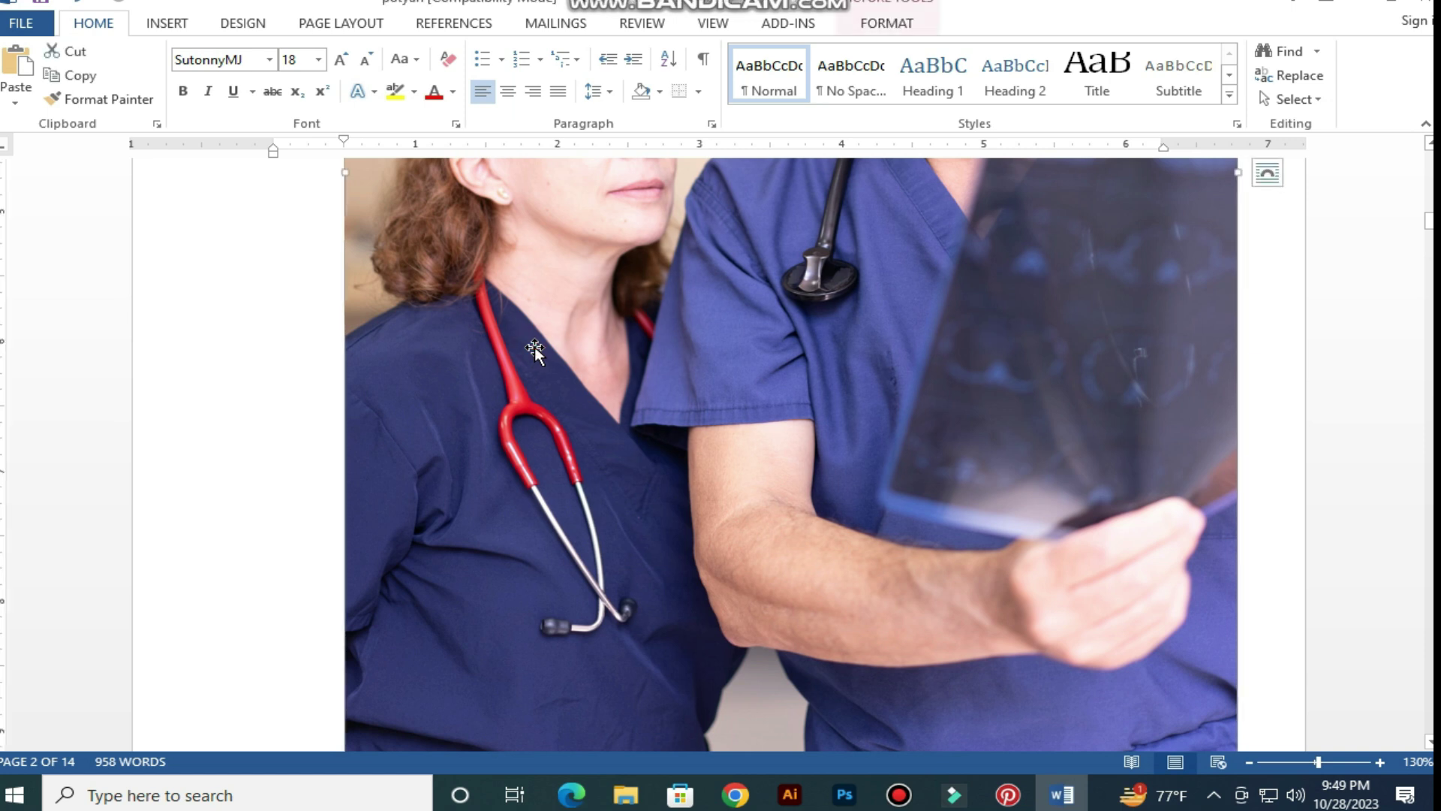
pyautogui.scroll(5, 597, 360)
pyautogui.scroll(5, 597, 360)
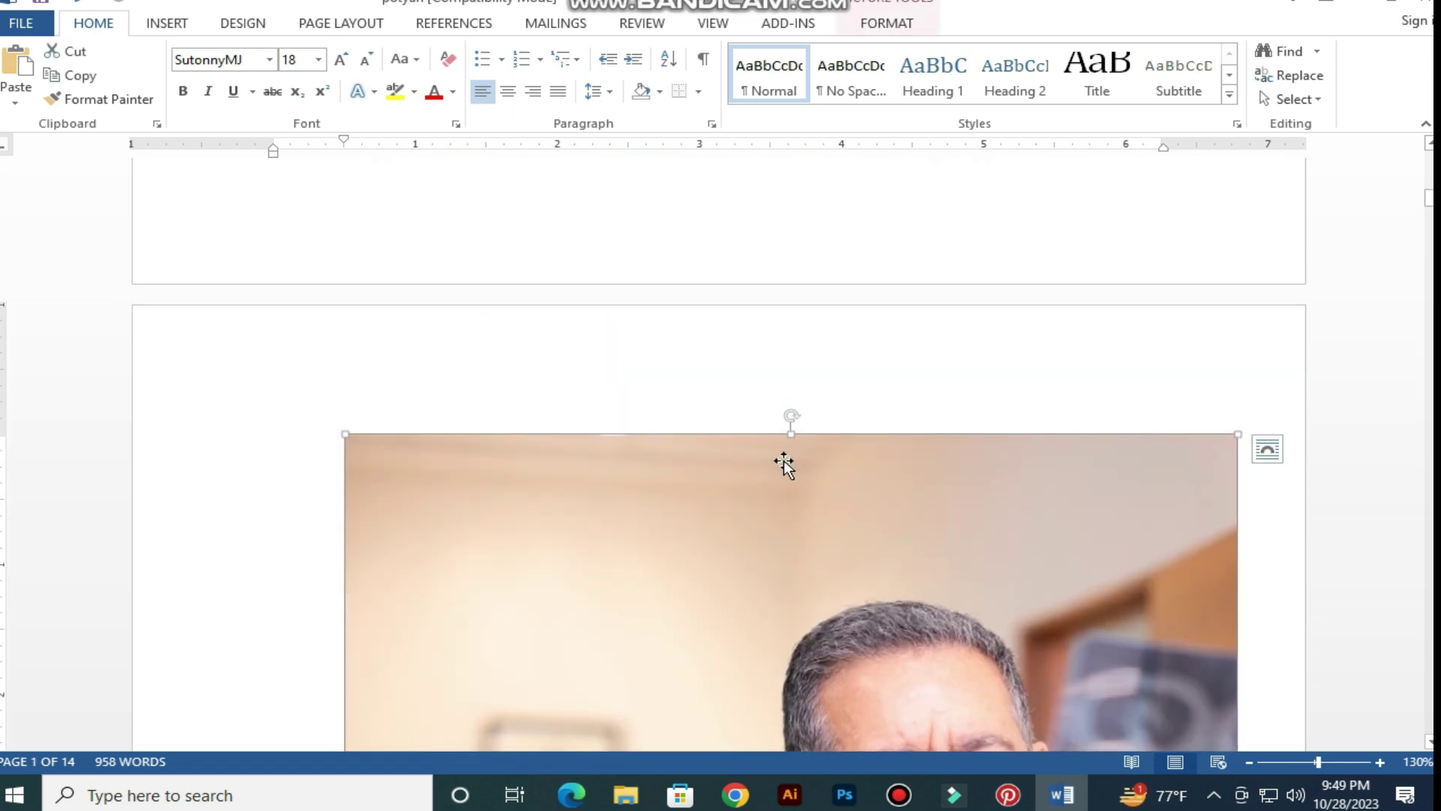
# - Resize the doctor photo smaller and drag it into the empty centred top paragraph
pyautogui.moveTo(764, 492); pyautogui.dragTo(1032, 457)
pyautogui.moveTo(979, 518); pyautogui.dragTo(453, 434)
pyautogui.moveTo(345, 435); pyautogui.dragTo(673, 606)
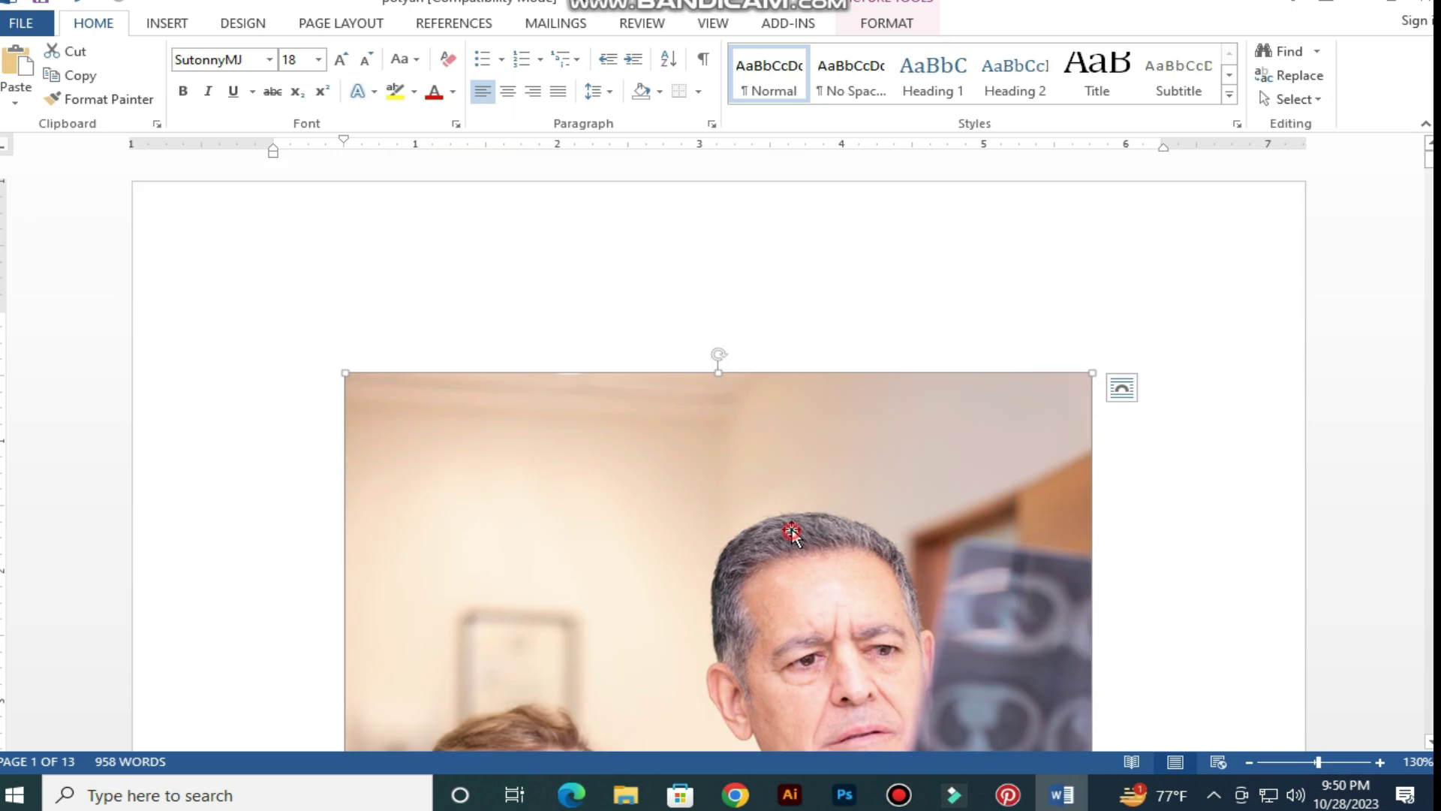
pyautogui.moveTo(792, 532)
pyautogui.mouseDown()
pyautogui.moveTo(808, 312)
pyautogui.moveTo(777, 462)
pyautogui.mouseUp()
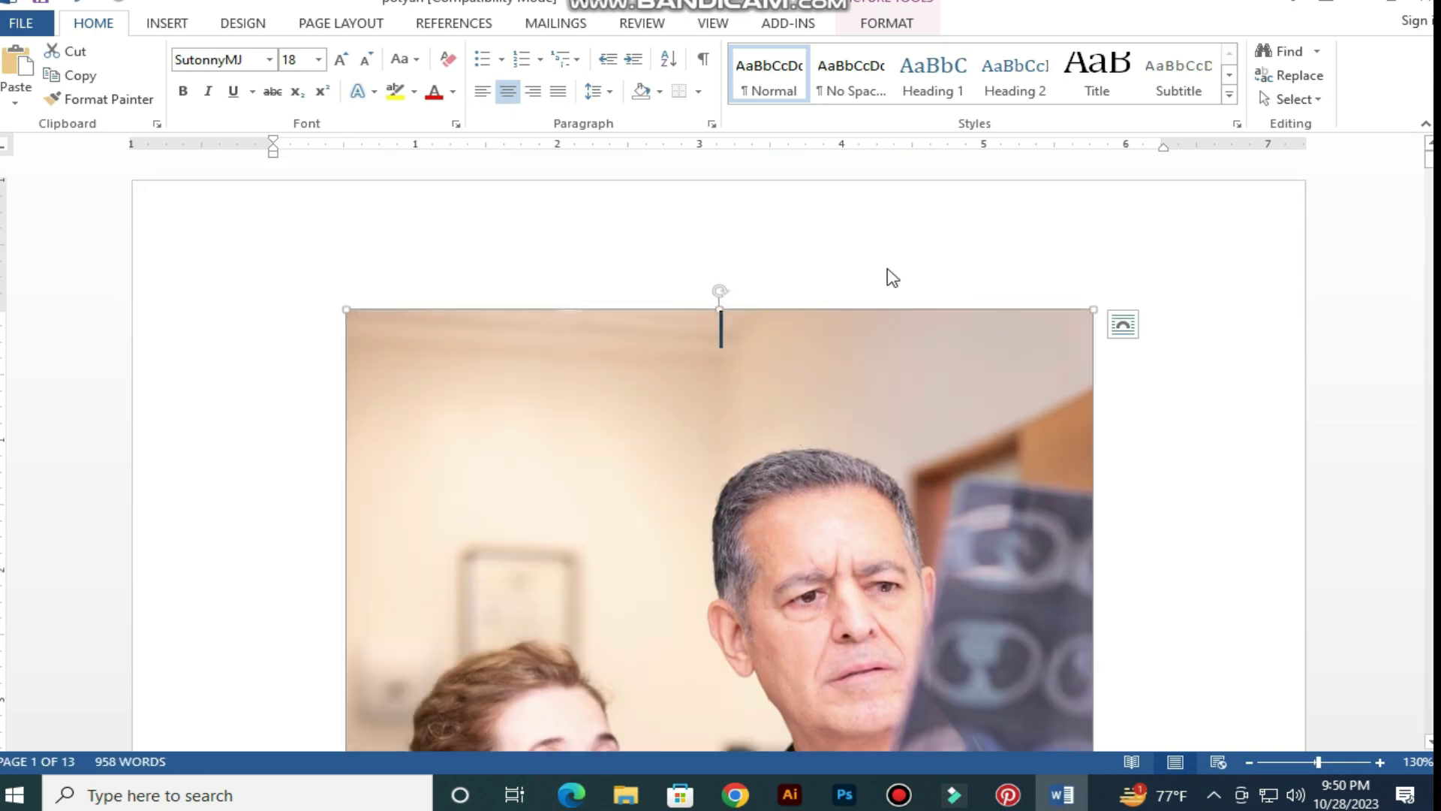
# - Set the doctor photo's text wrapping to Behind Text
pyautogui.click(880, 30)
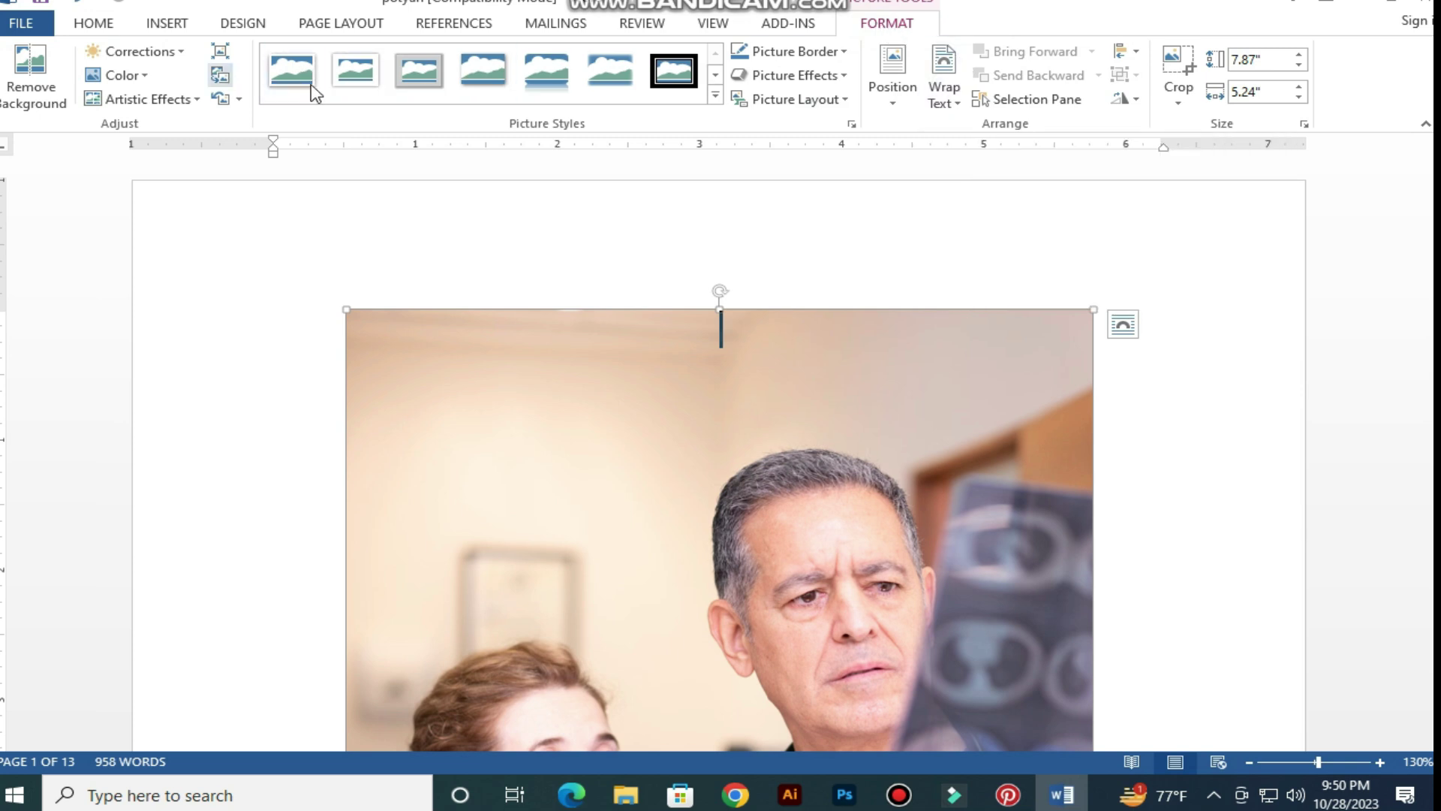
pyautogui.click(951, 66)
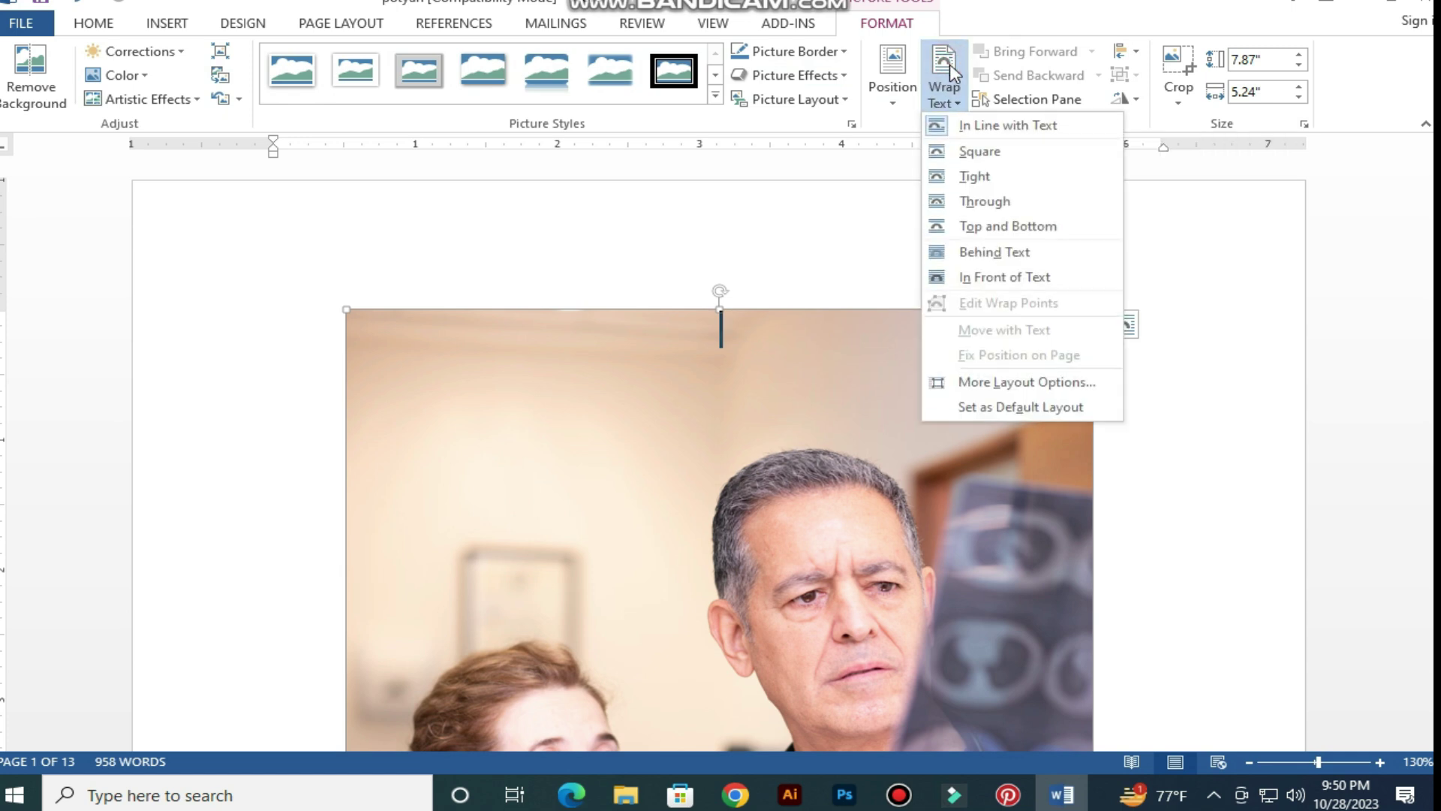
pyautogui.click(996, 256)
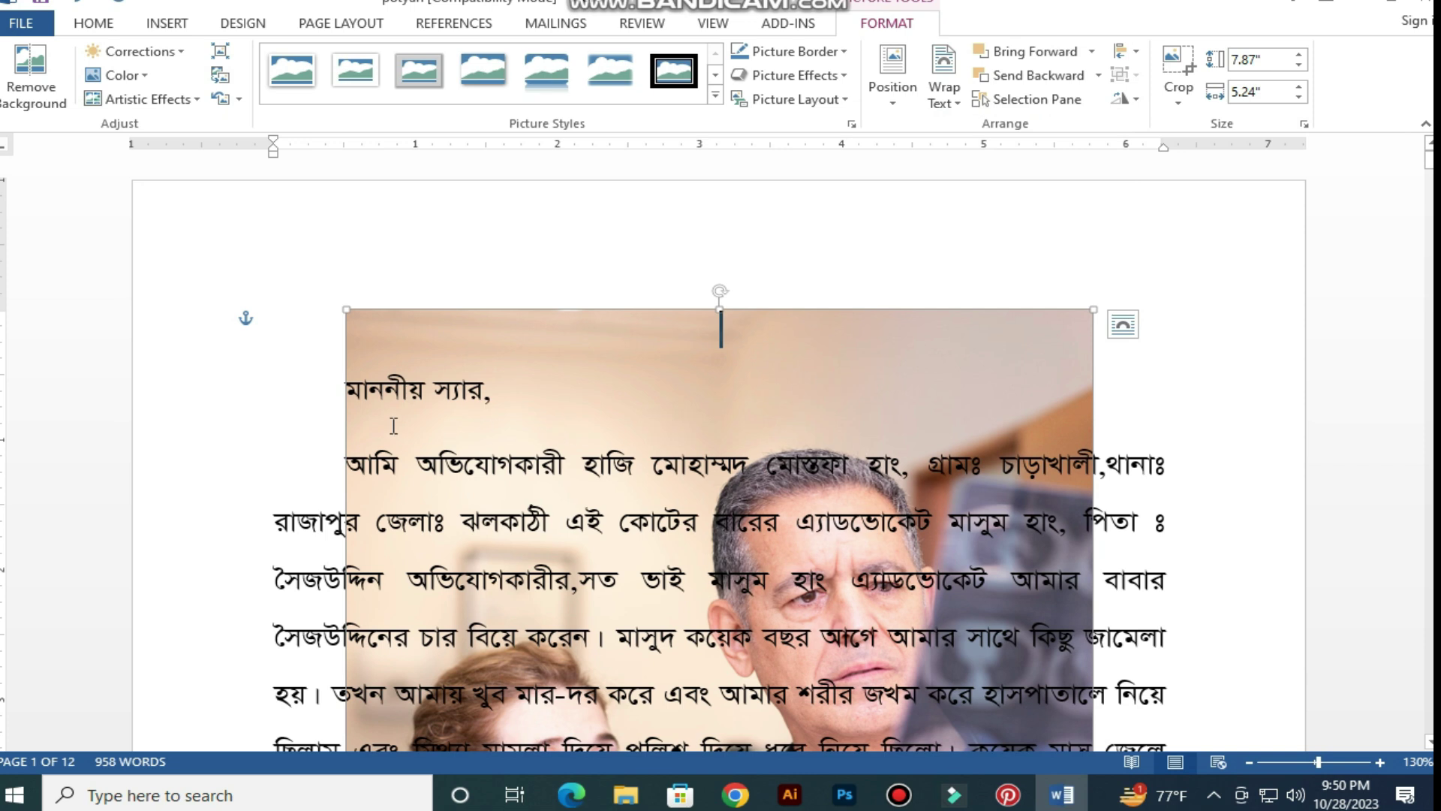
# - Reselect the photo, nudge it up-left and resize it to 5.1" x 3.4"
pyautogui.click(358, 398)
pyautogui.click(647, 388)
pyautogui.moveTo(719, 427); pyautogui.dragTo(713, 361)
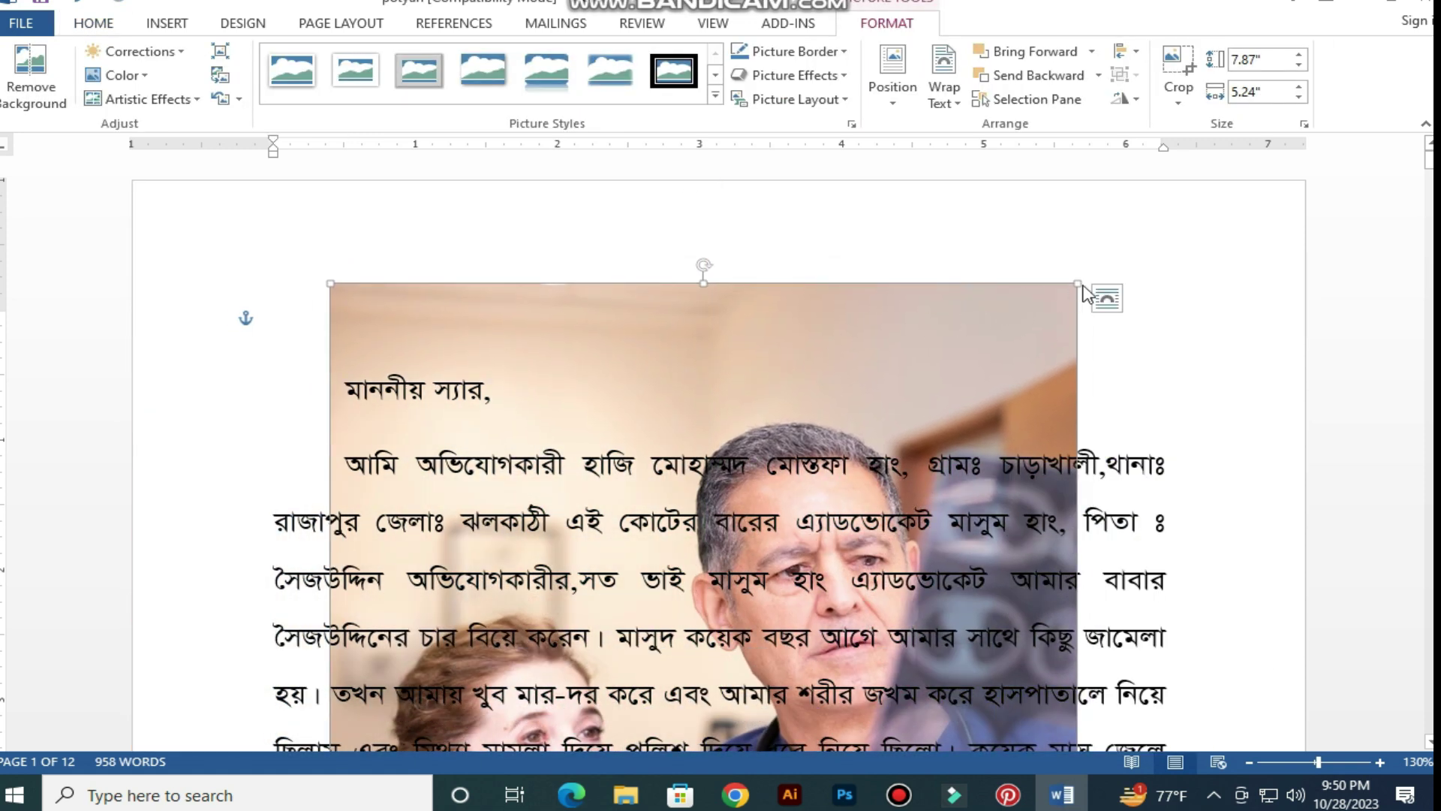
pyautogui.moveTo(1078, 284); pyautogui.dragTo(570, 644)
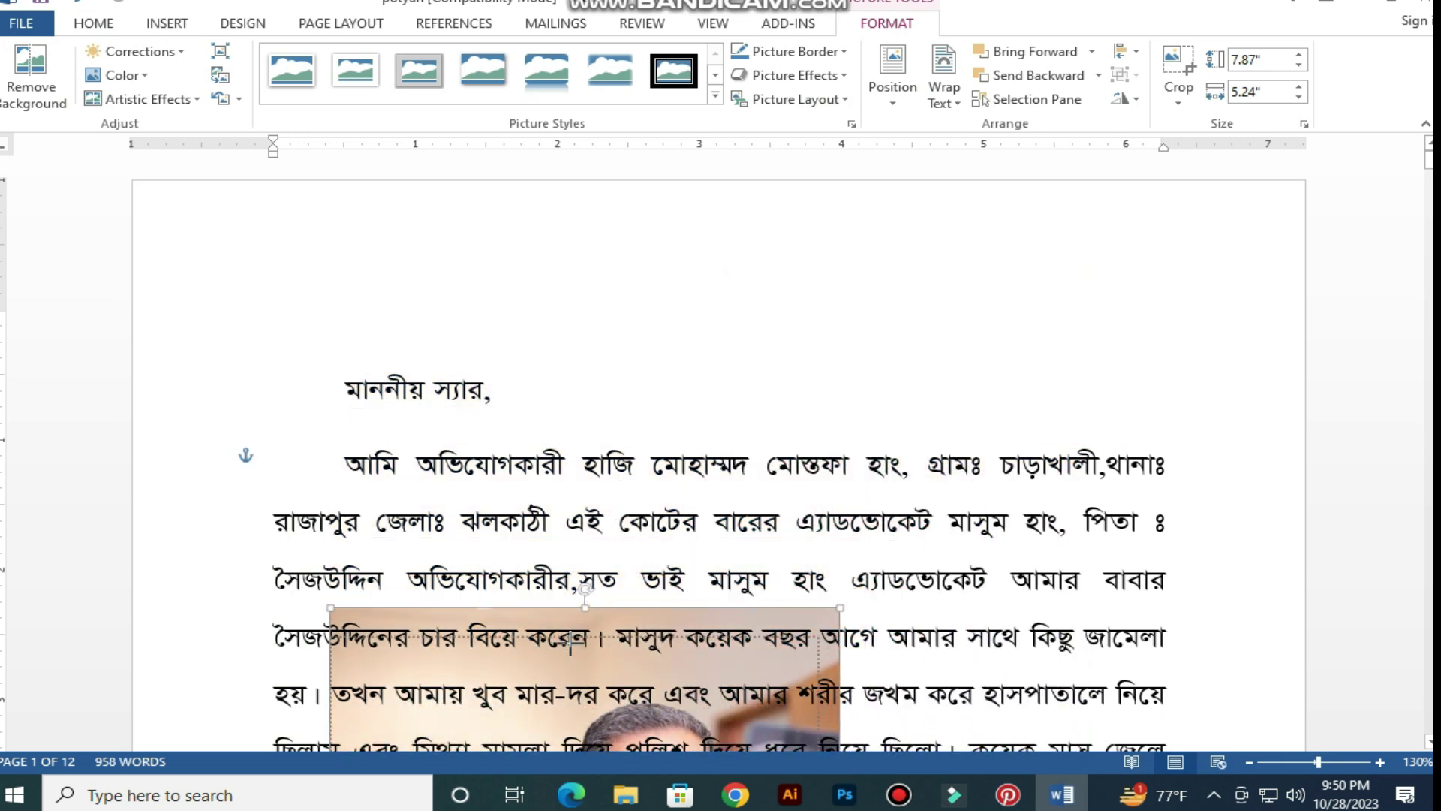
pyautogui.scroll(-6, 571, 644)
pyautogui.scroll(7, 768, 582)
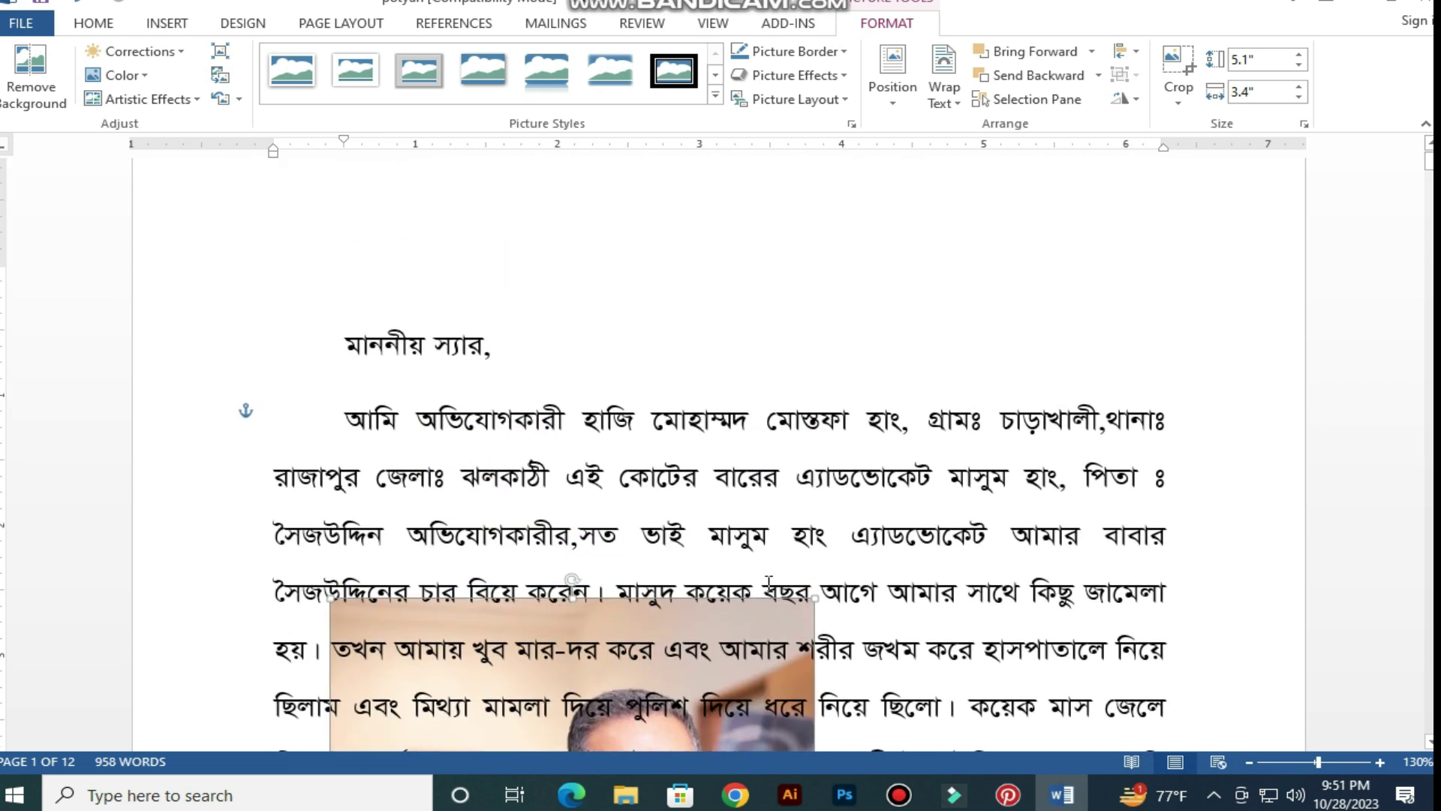
pyautogui.click(753, 593)
pyautogui.click(785, 664)
pyautogui.scroll(-3, 856, 620)
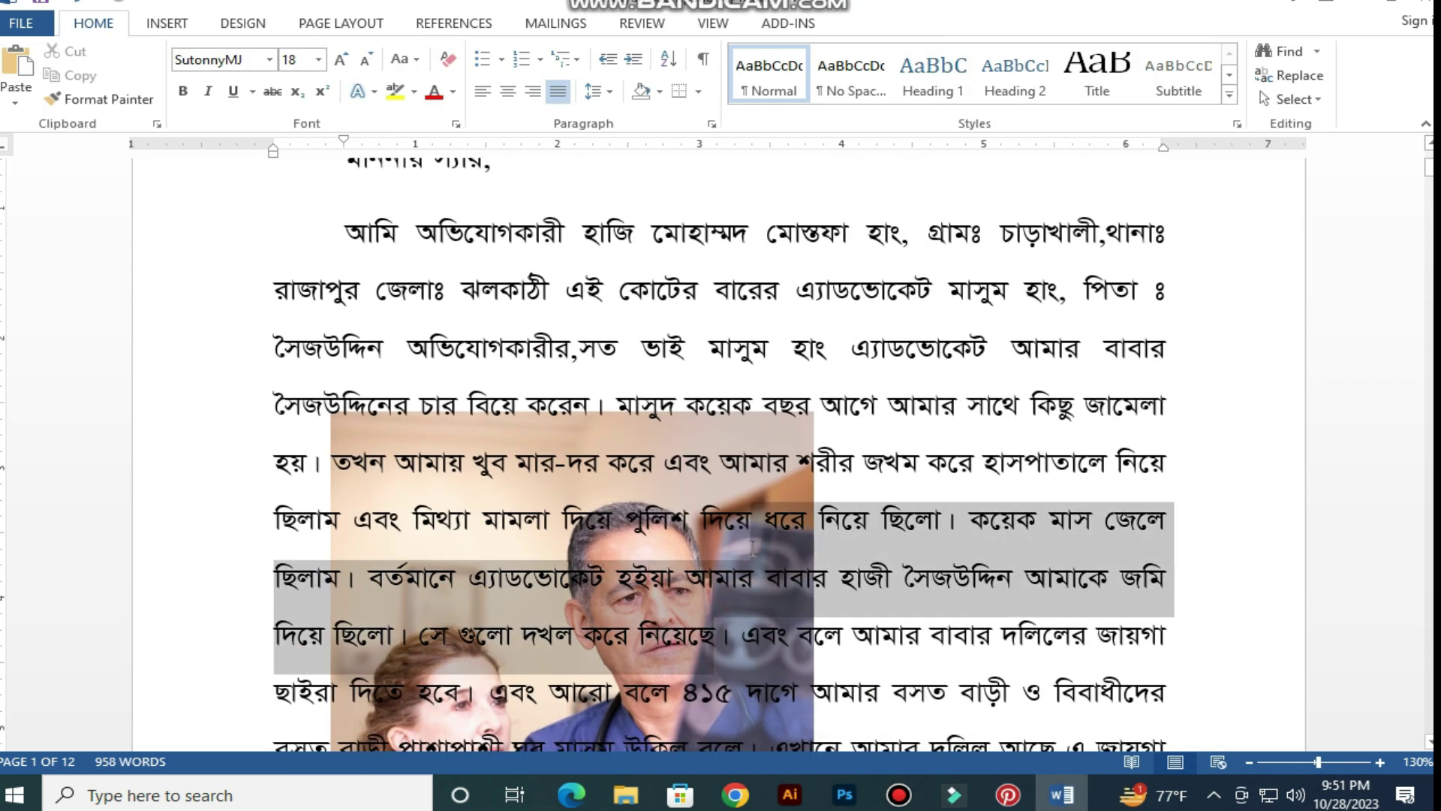
pyautogui.scroll(-6, 855, 638)
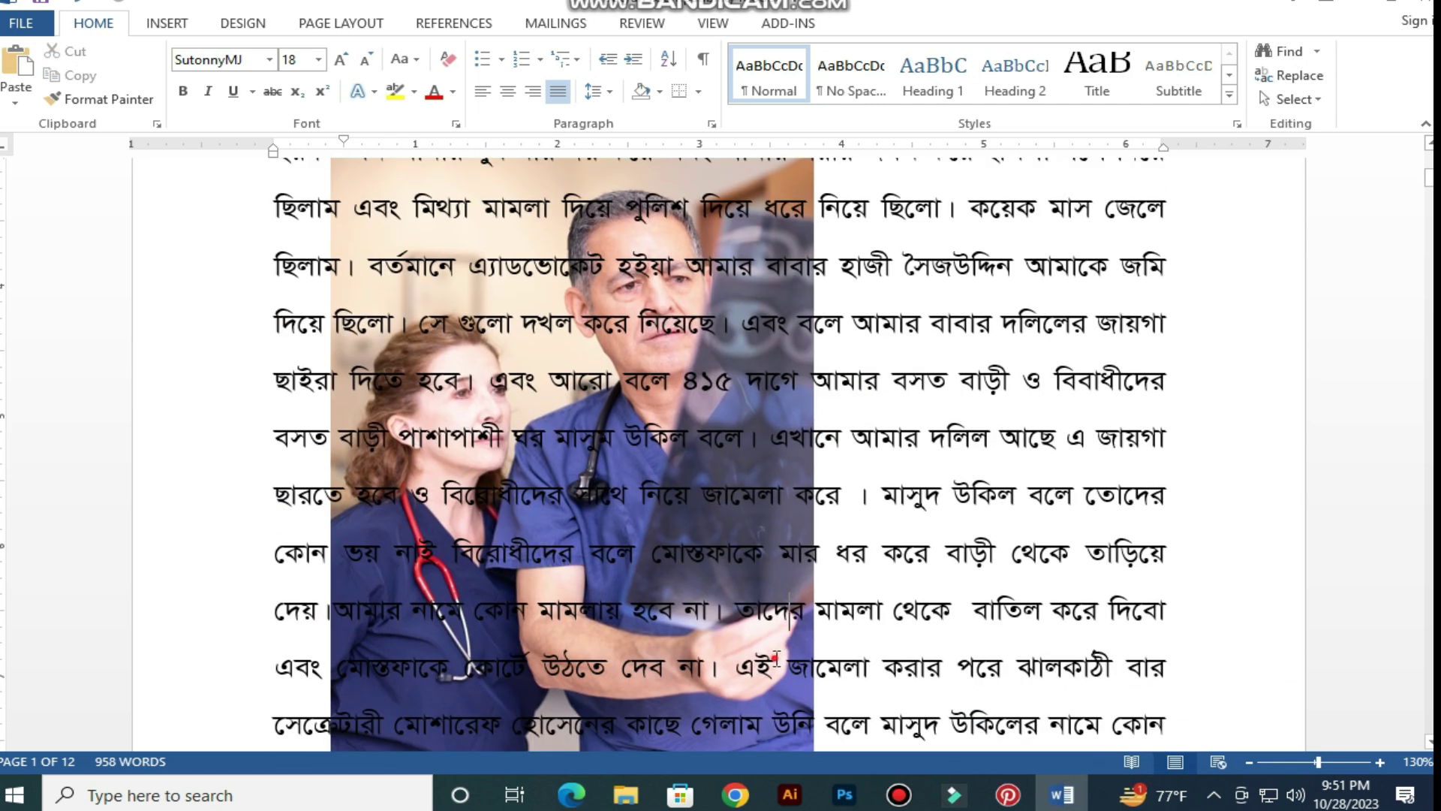
pyautogui.click(590, 639)
pyautogui.scroll(-2, 591, 642)
pyautogui.scroll(-4, 590, 639)
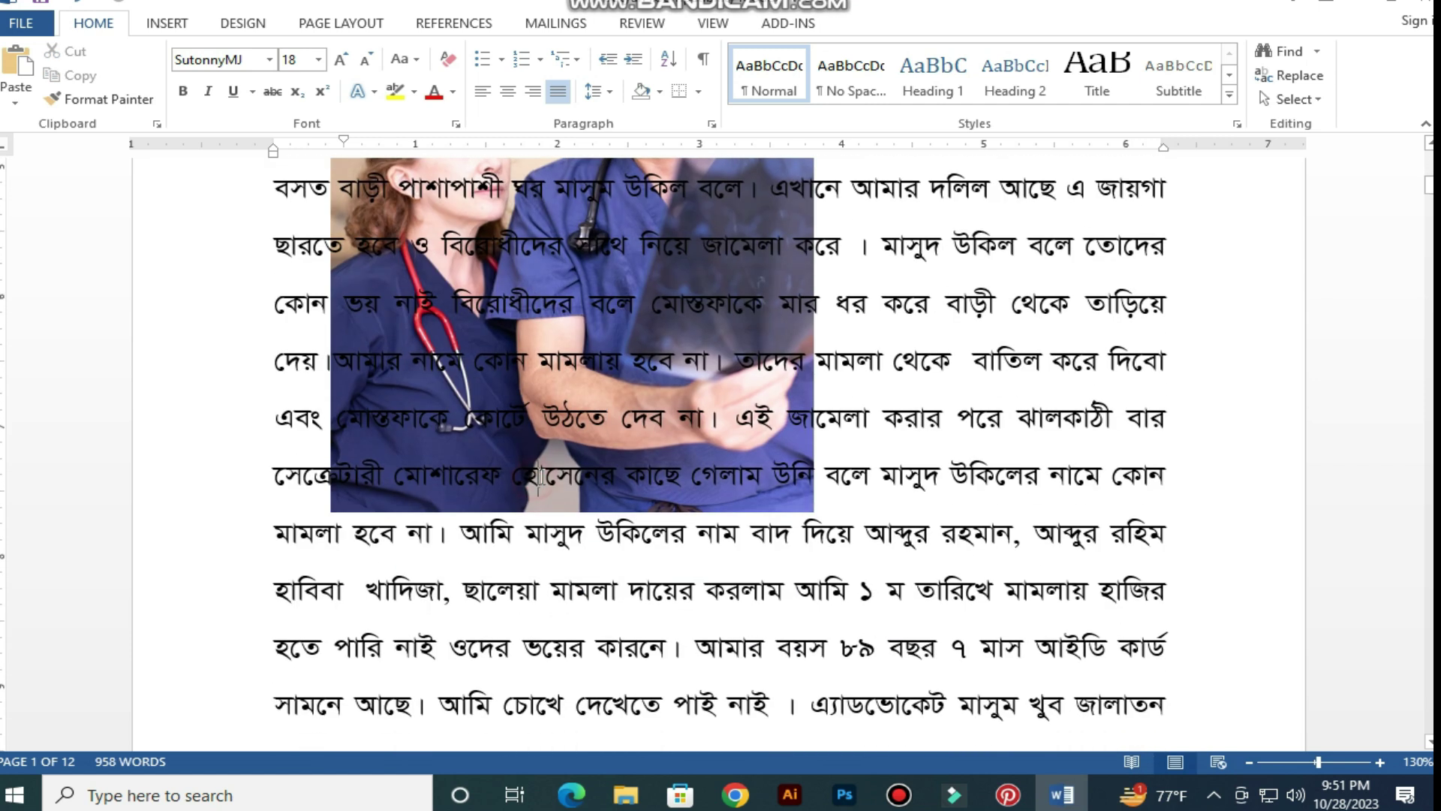
pyautogui.scroll(12, 534, 480)
pyautogui.scroll(3, 551, 467)
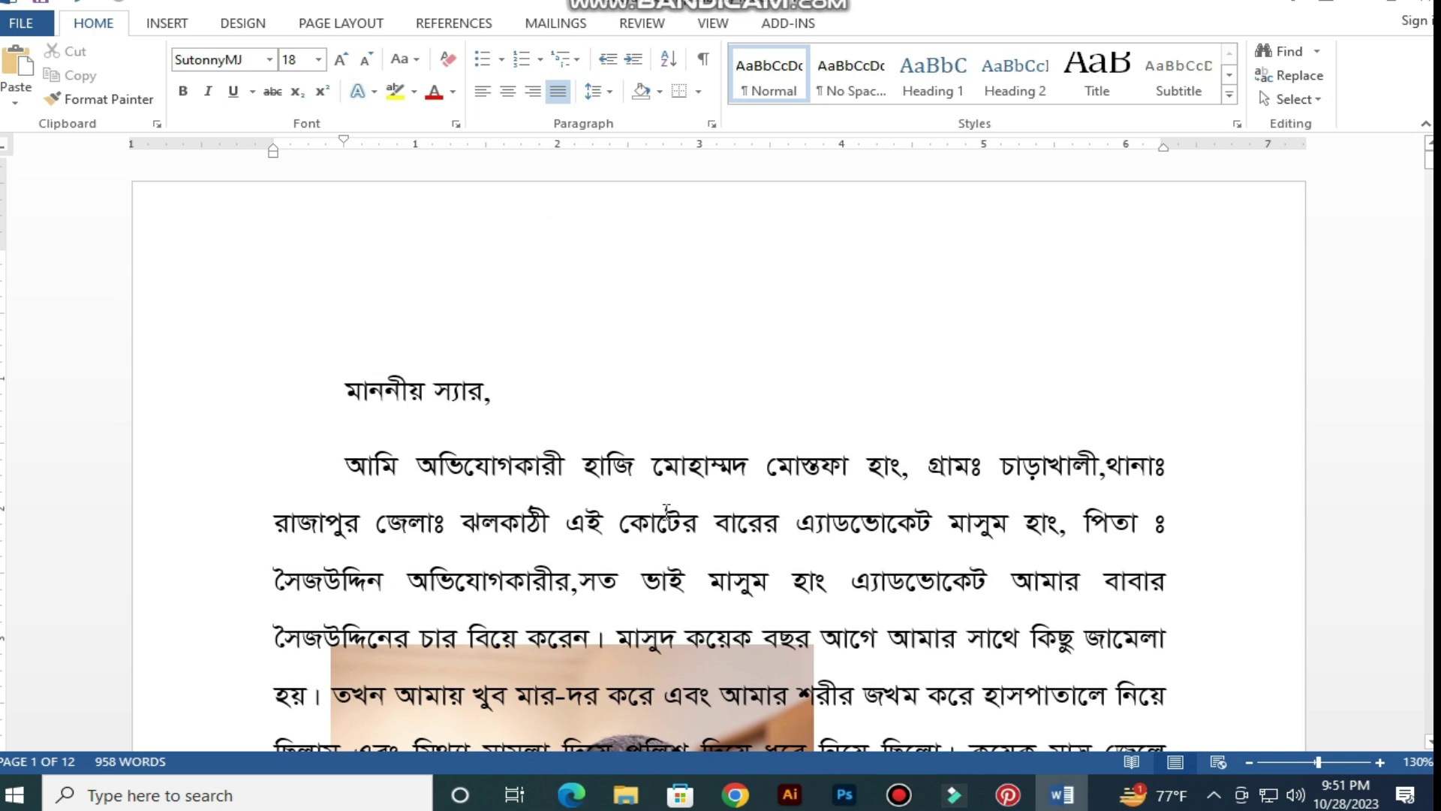
pyautogui.scroll(-4, 667, 405)
pyautogui.click(668, 405)
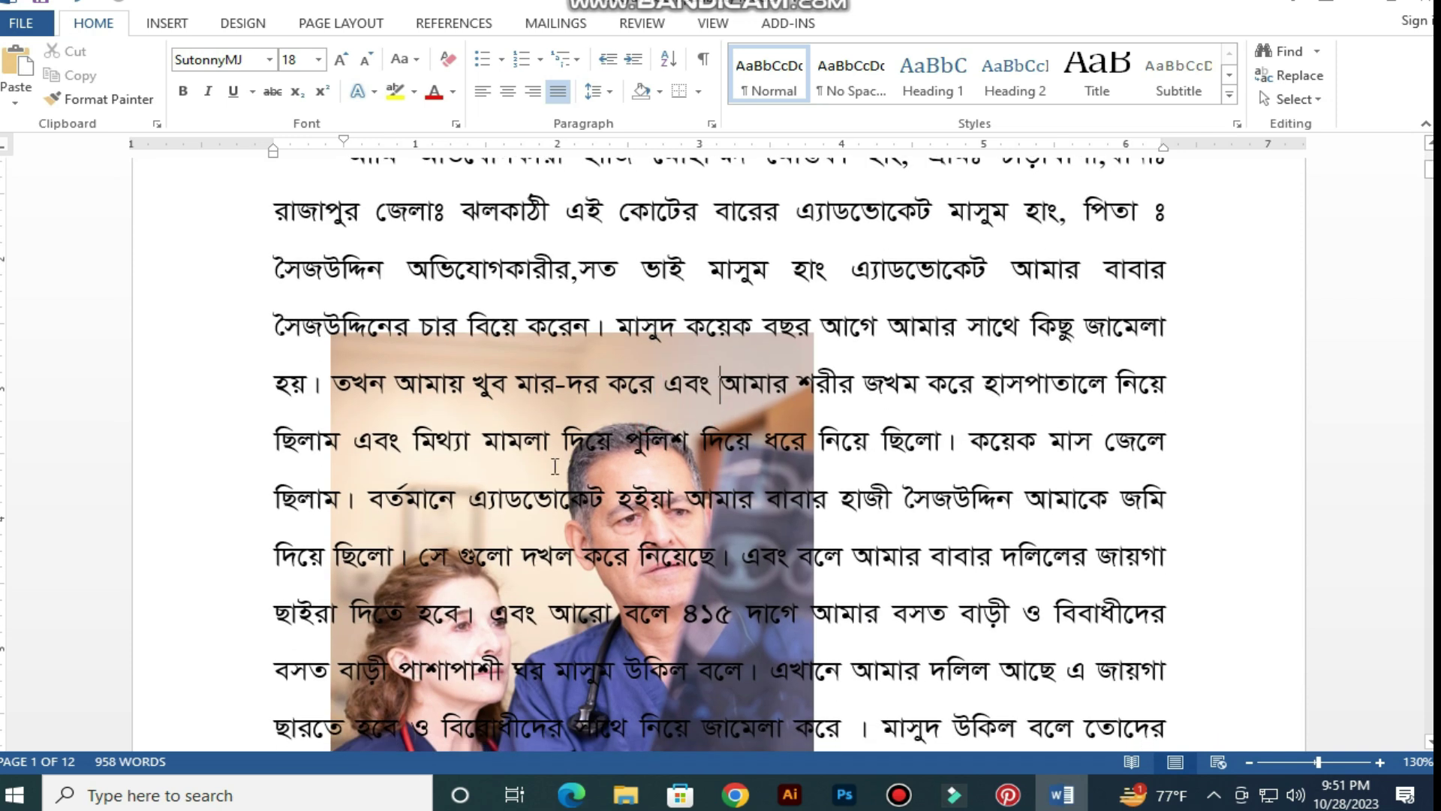
pyautogui.doubleClick(564, 589)
pyautogui.click(460, 592)
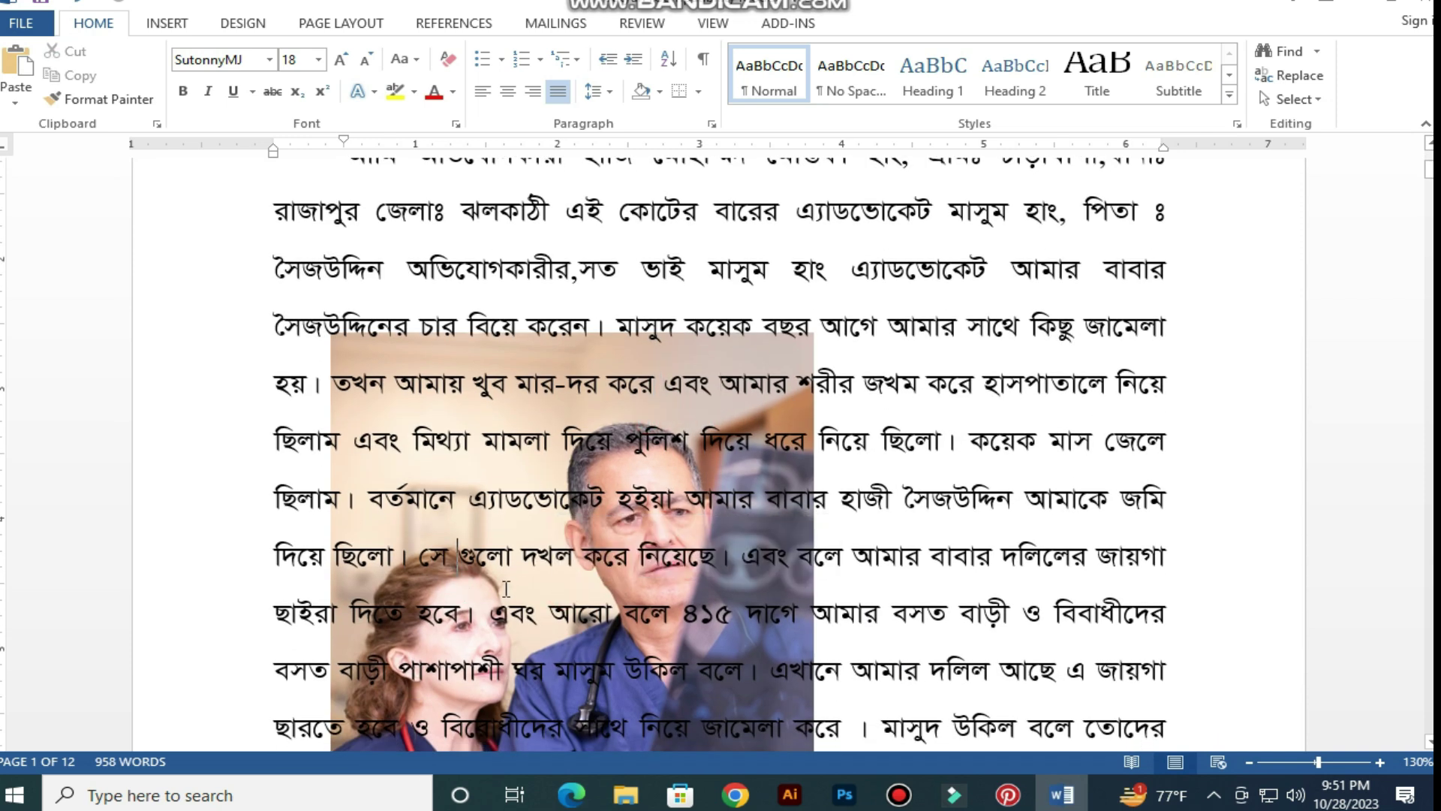
# - Turn on Select Objects from the Home Select menu and pick the photo behind the text
pyautogui.click(1280, 105)
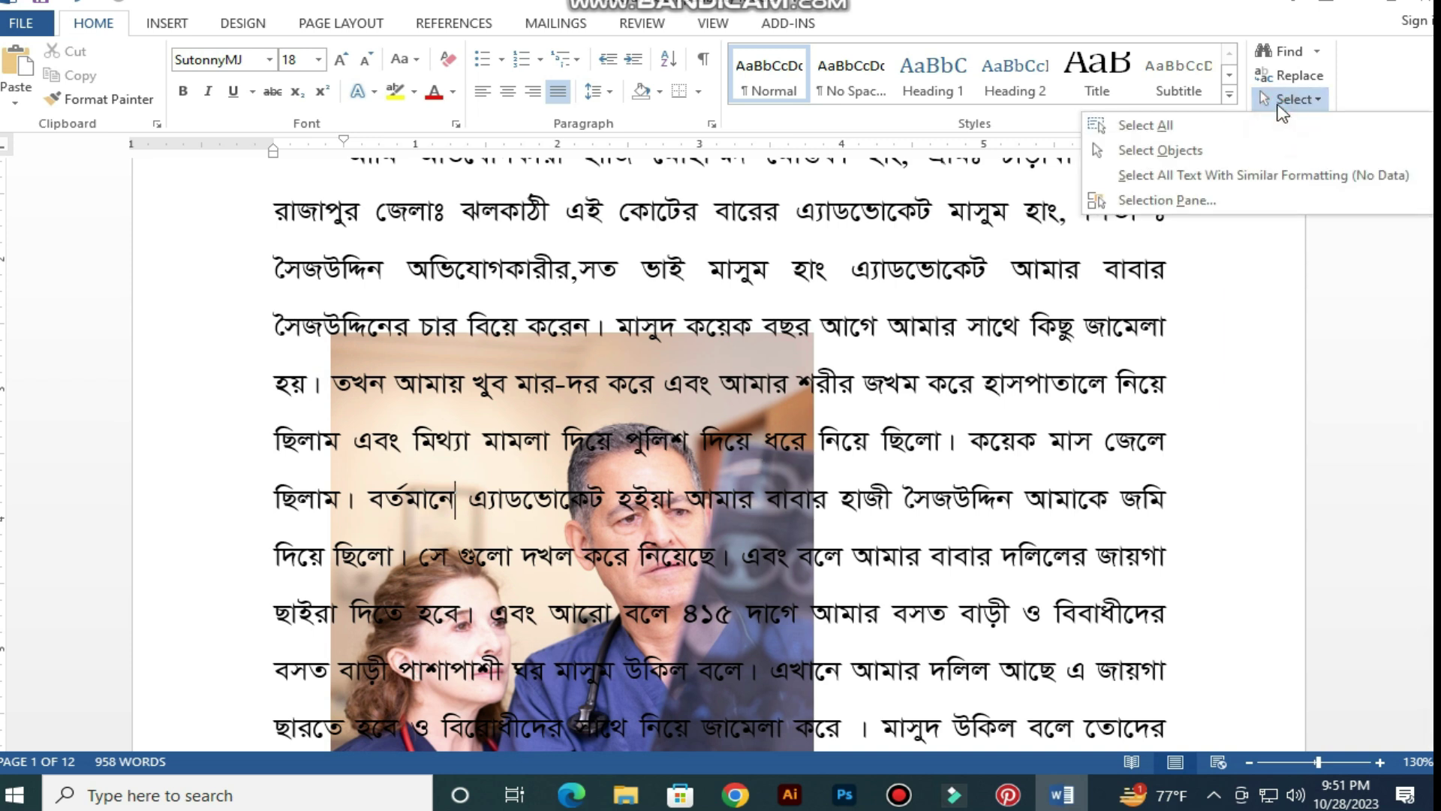
pyautogui.click(1159, 151)
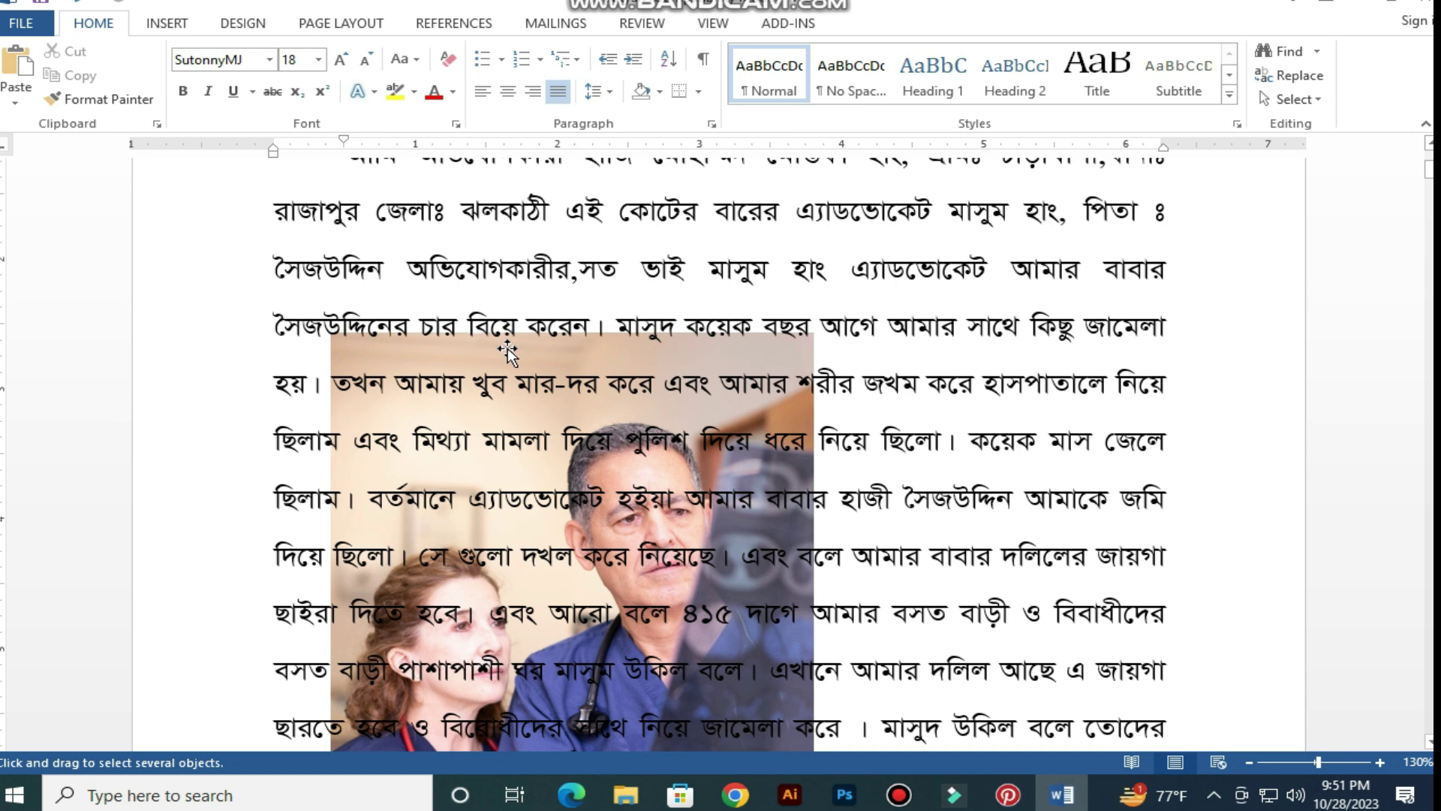
pyautogui.click(596, 412)
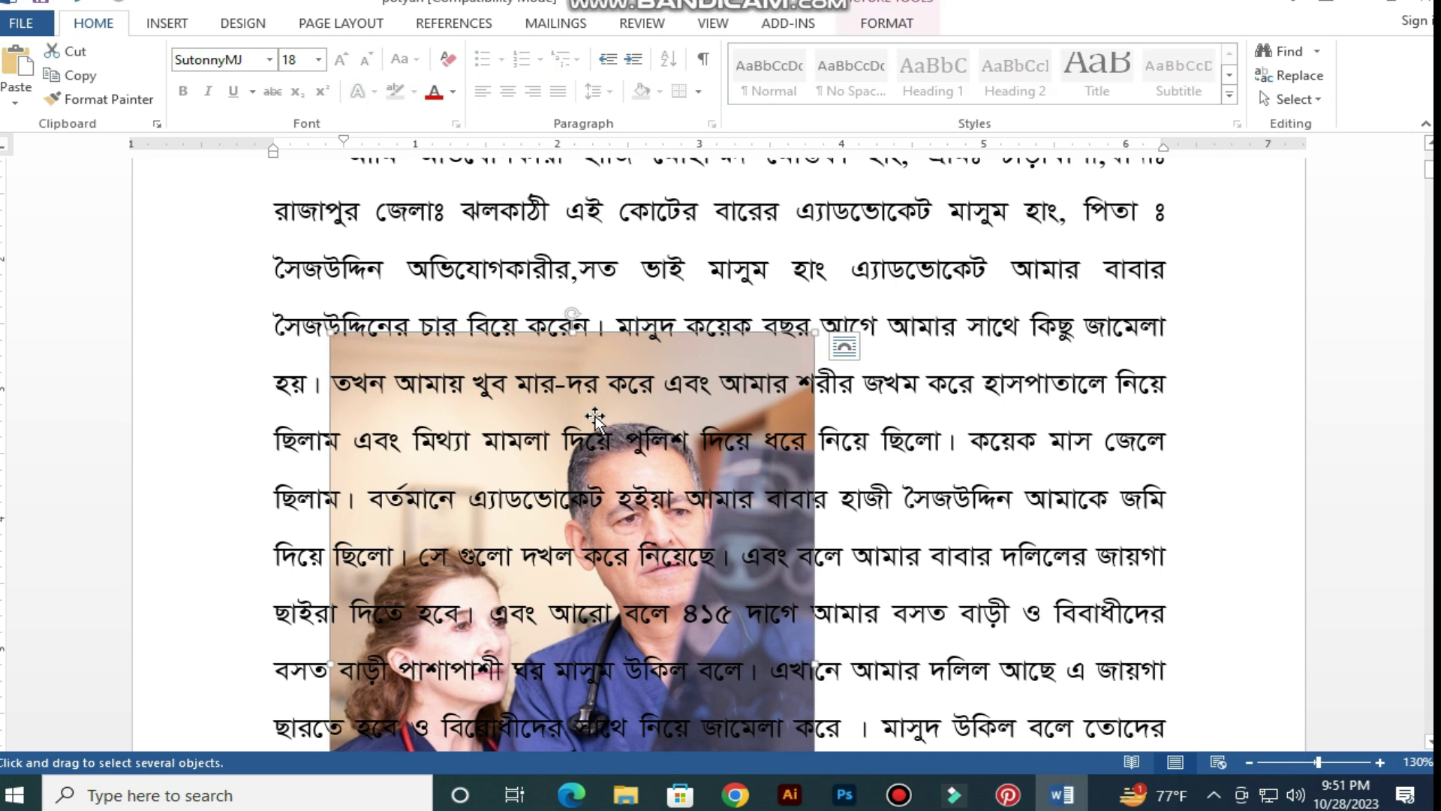
# - Resize the doctor photo to a small thumbnail placed top right above 'মাননীয় স্যার,'
pyautogui.moveTo(643, 413); pyautogui.dragTo(794, 298)
pyautogui.click(954, 221)
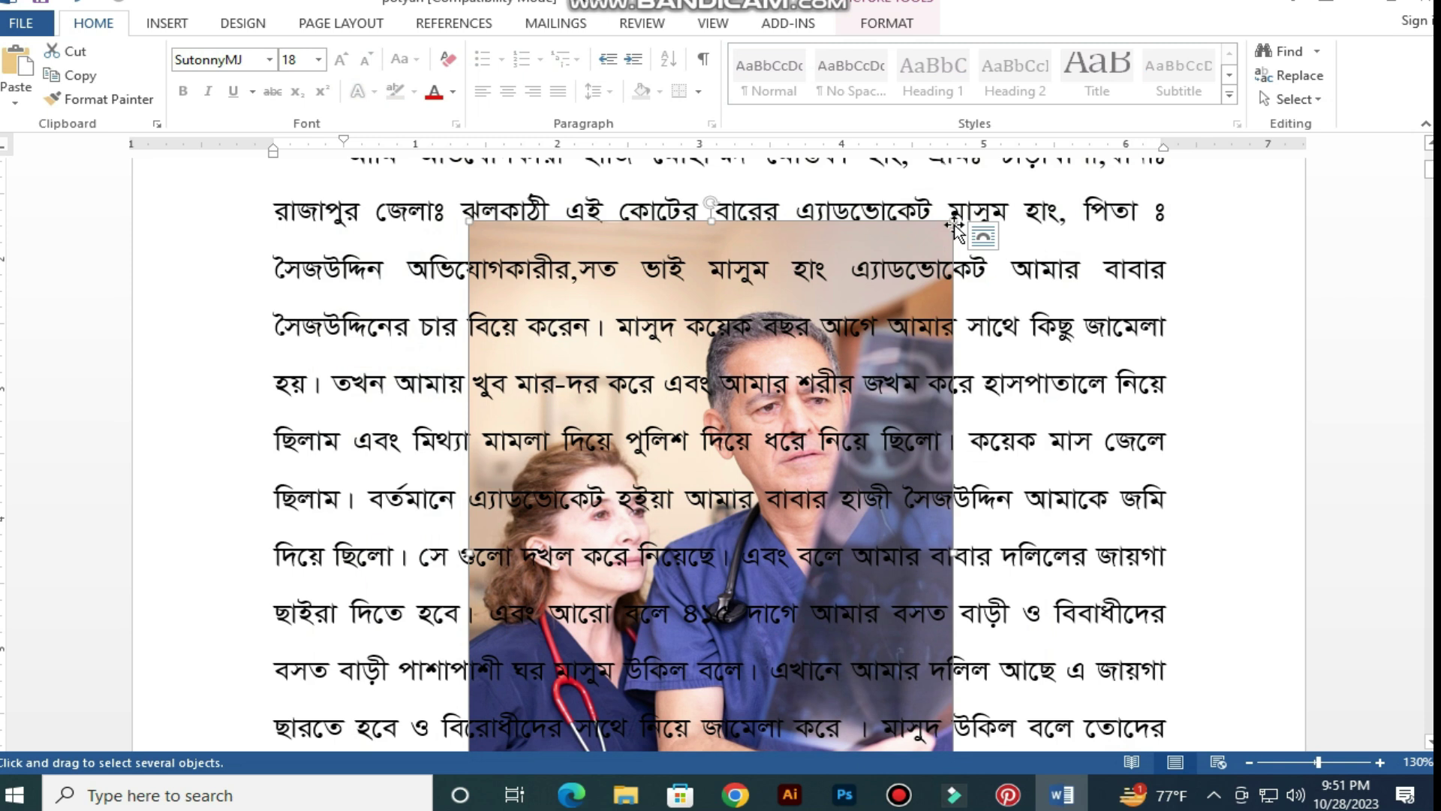
pyautogui.moveTo(954, 221); pyautogui.dragTo(637, 652)
pyautogui.scroll(-8, 698, 499)
pyautogui.scroll(4, 698, 499)
pyautogui.moveTo(638, 578); pyautogui.dragTo(576, 493)
pyautogui.moveTo(562, 444); pyautogui.dragTo(1172, 233)
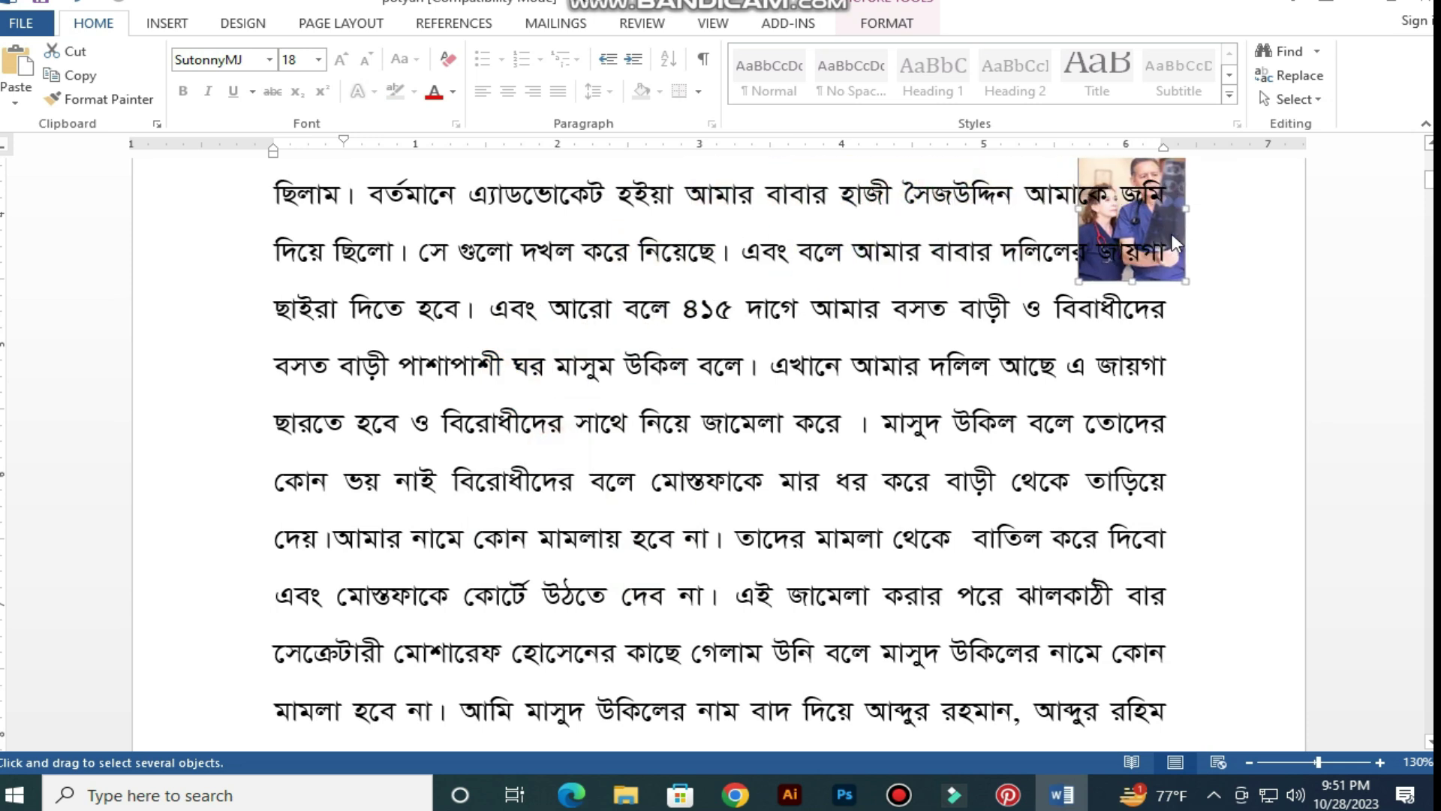
pyautogui.scroll(3, 1197, 223)
pyautogui.scroll(-3, 1195, 505)
pyautogui.moveTo(1190, 484); pyautogui.dragTo(1143, 332)
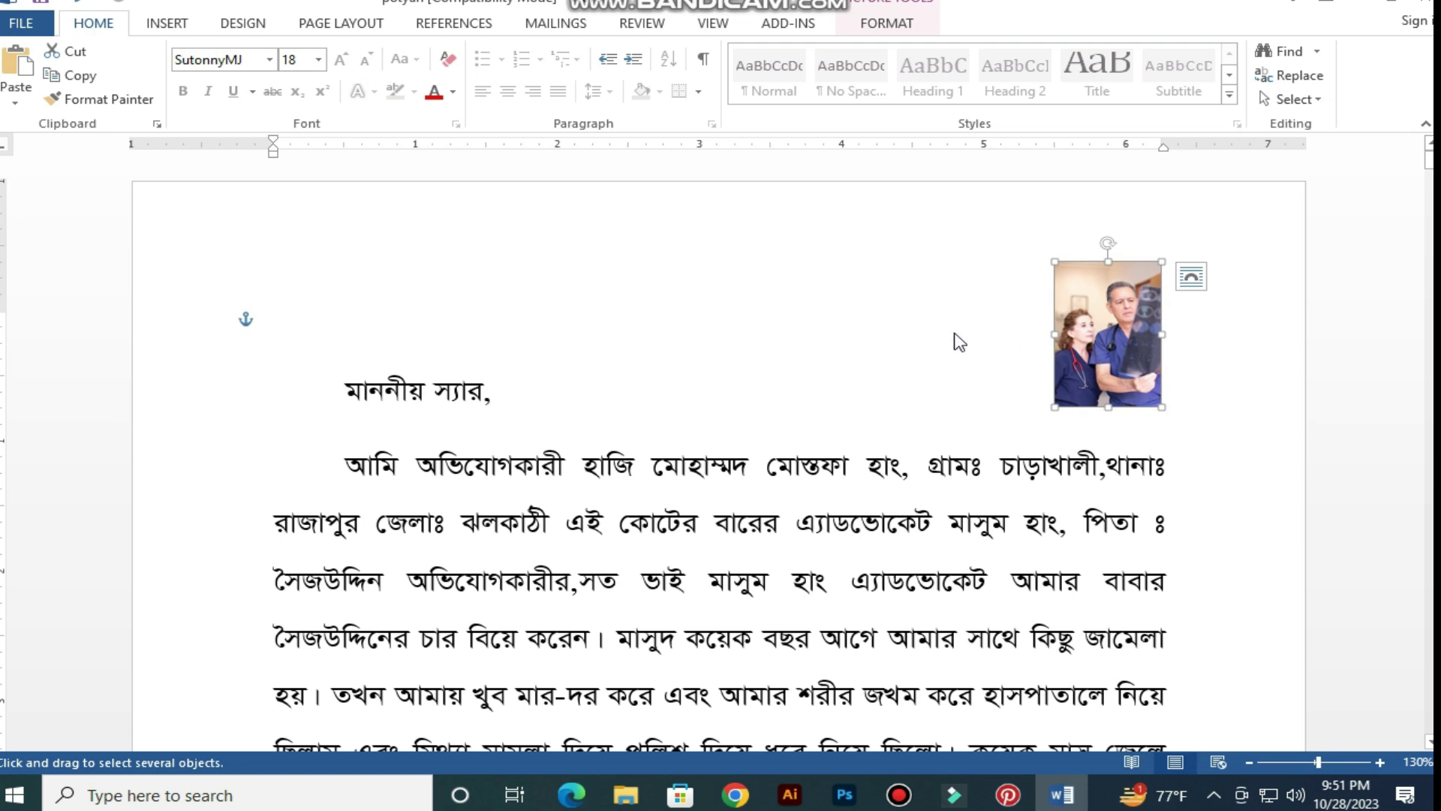
# - Copy the doctor photo thumbnail and drag a duplicate to the original's left
pyautogui.click(875, 25)
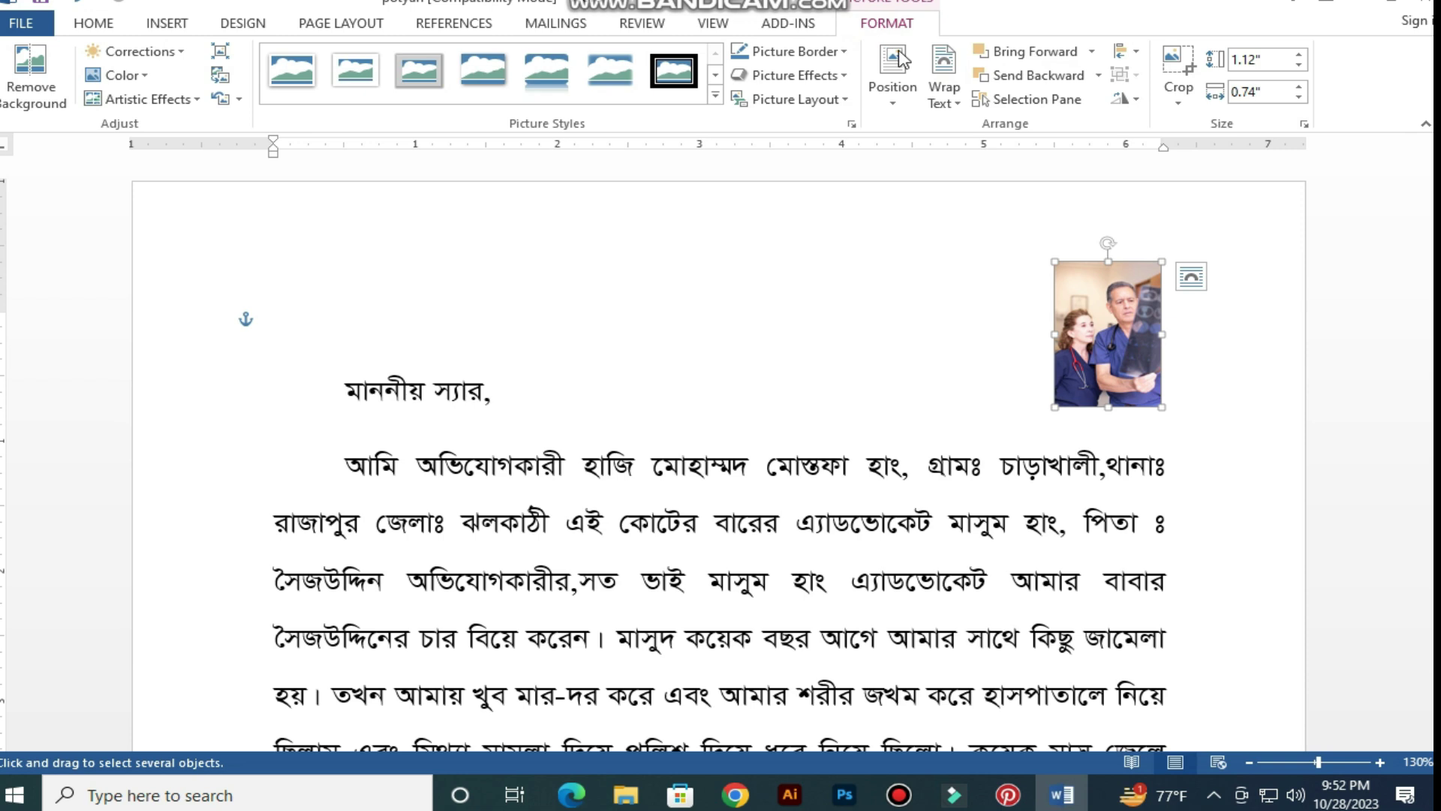
pyautogui.rightClick(1094, 328)
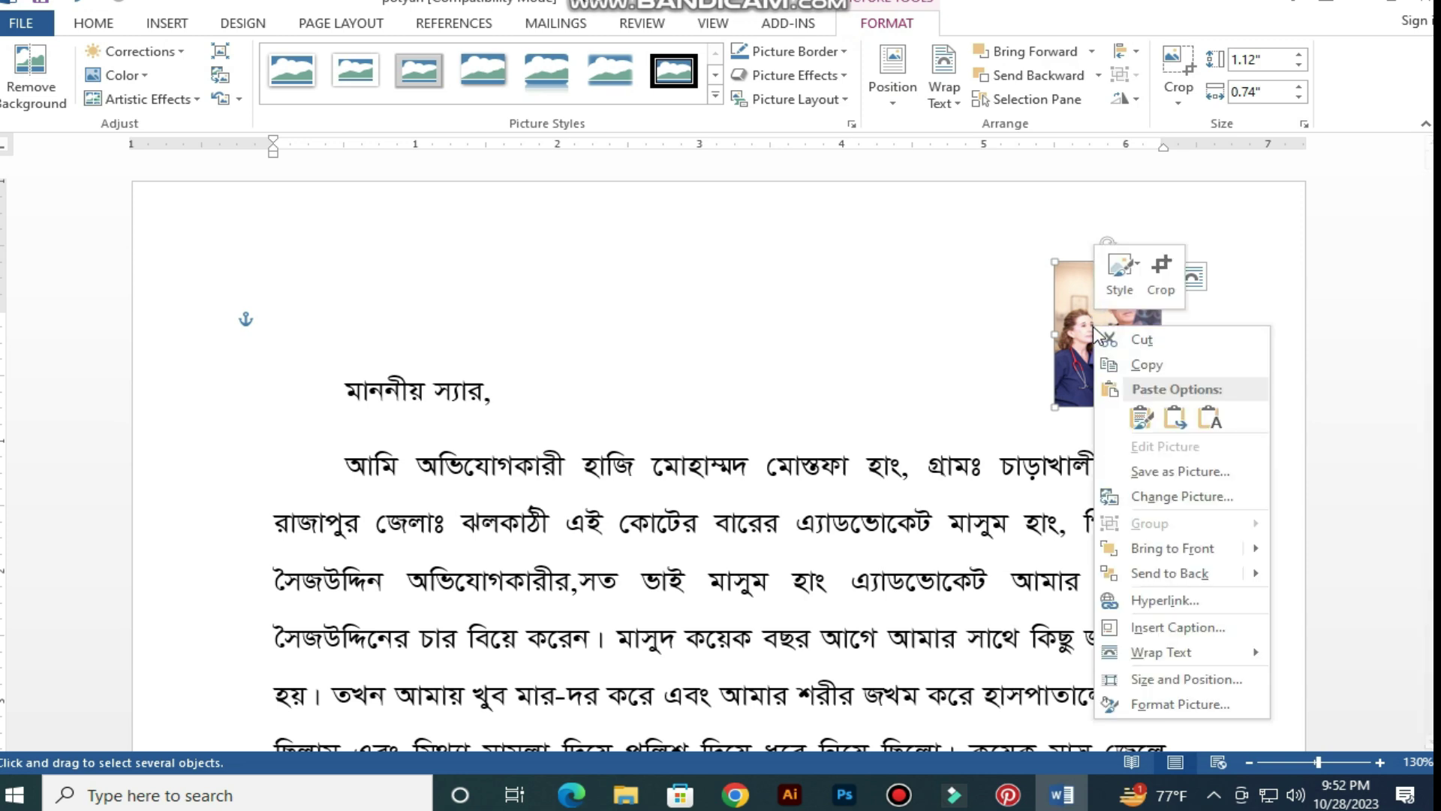
pyautogui.click(1124, 368)
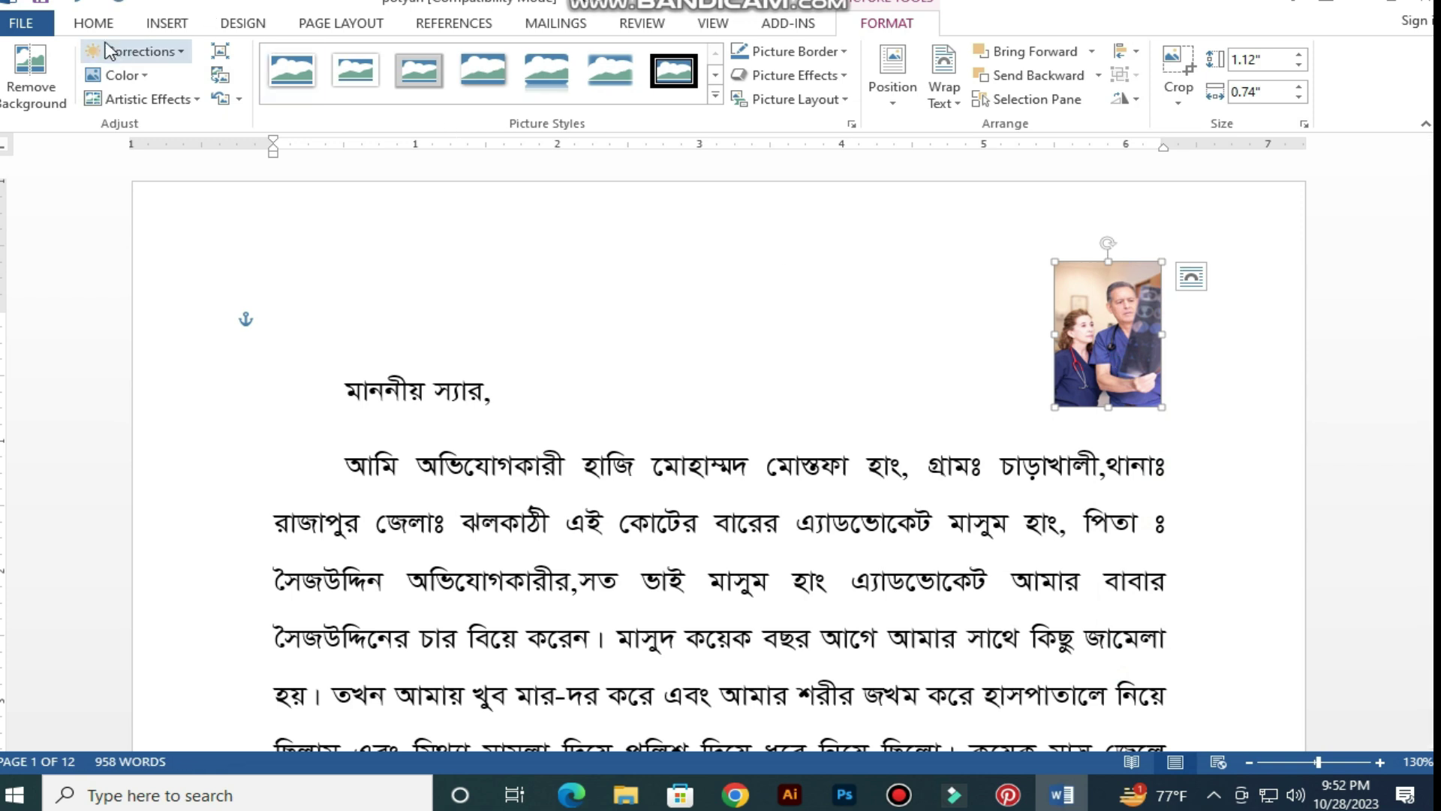
pyautogui.click(90, 24)
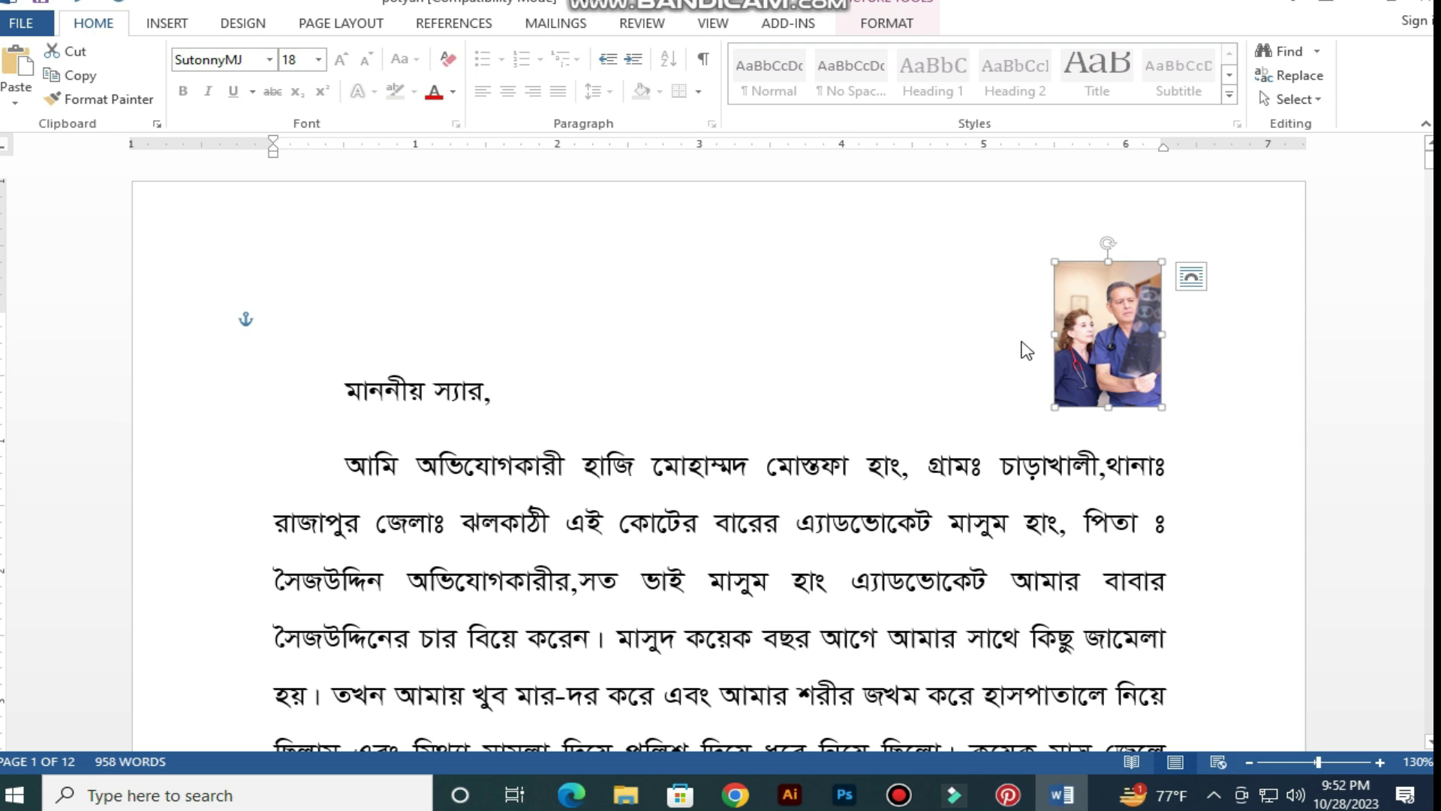
pyautogui.click(1191, 277)
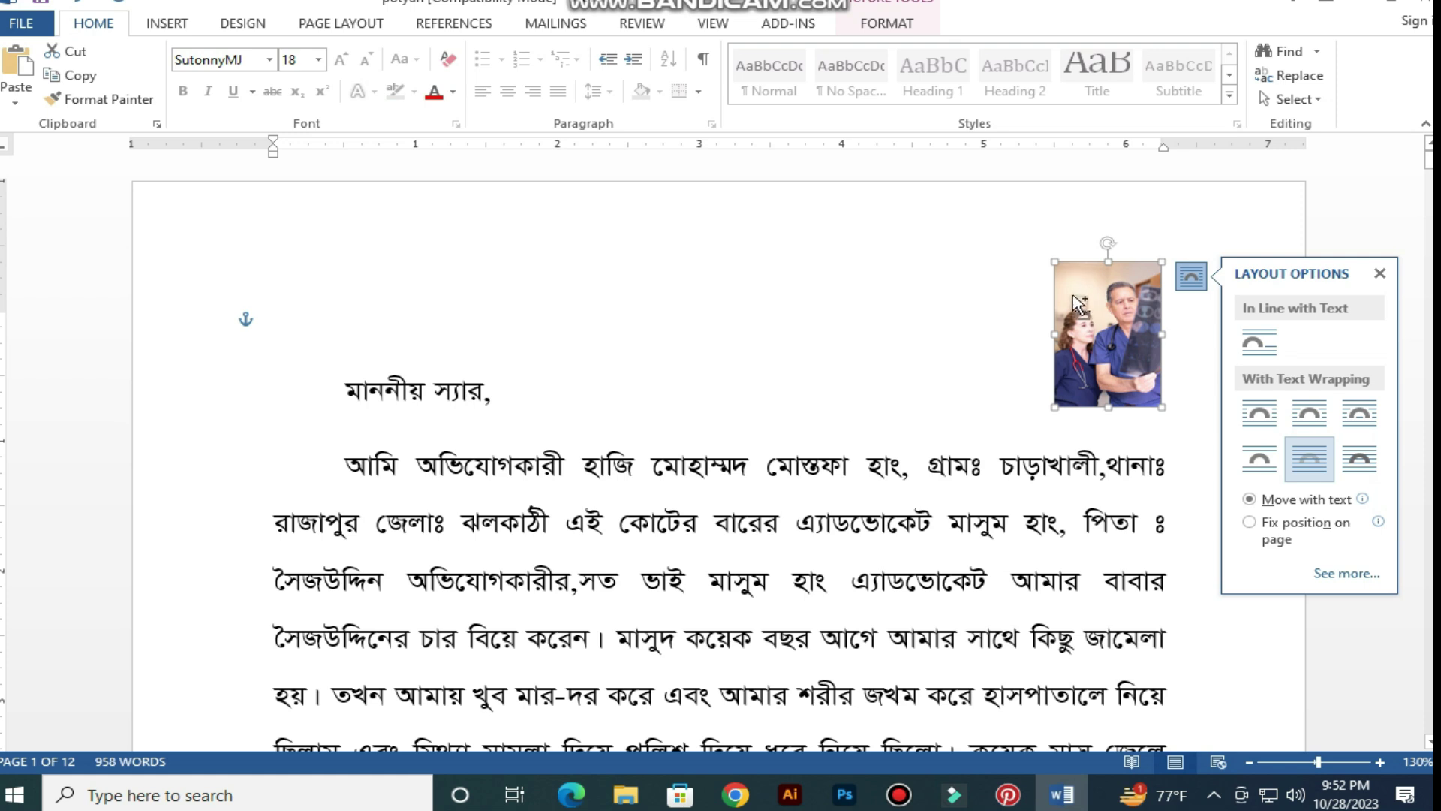
pyautogui.moveTo(1097, 304); pyautogui.dragTo(830, 287)
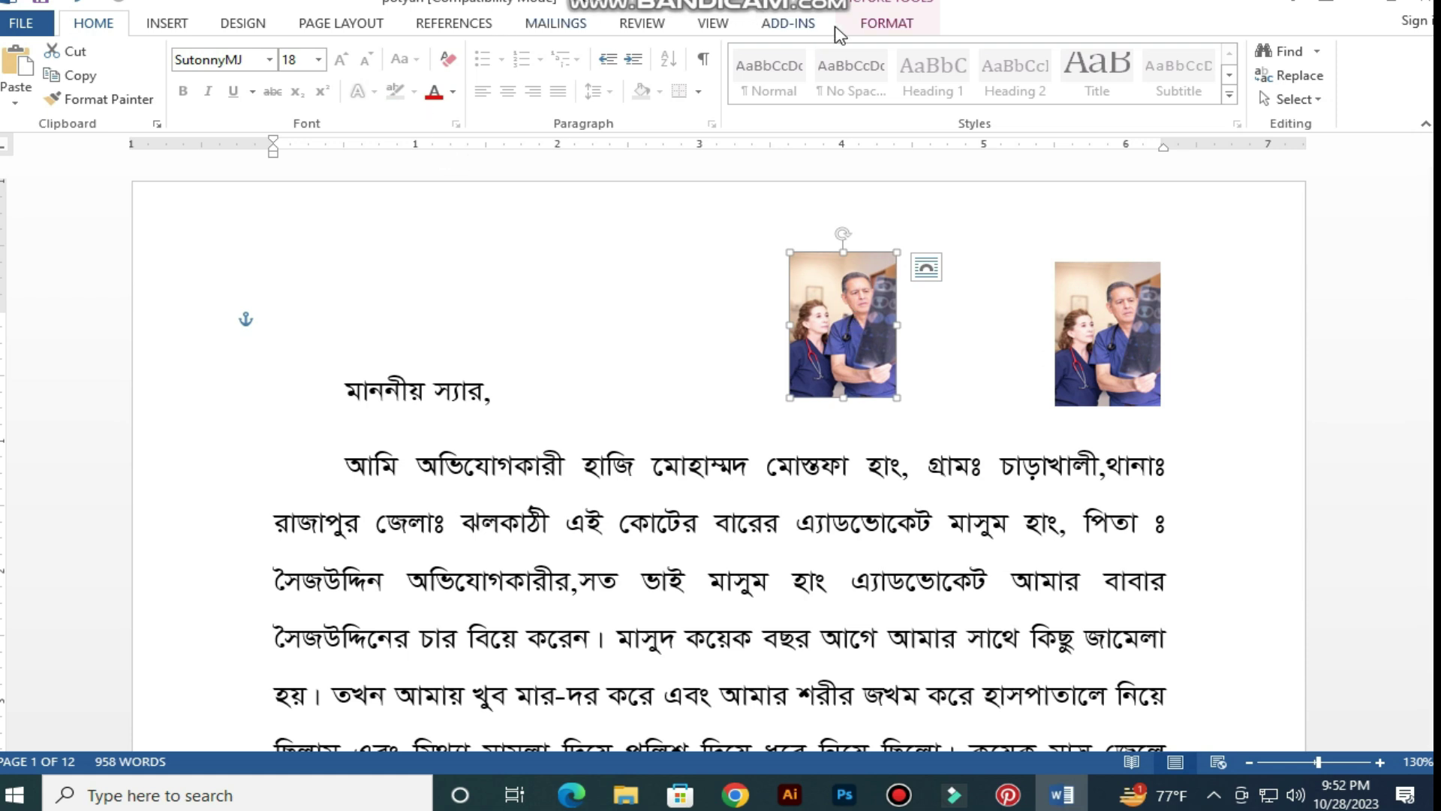
# - Apply Remove Background to the left copy and keep the changes, leaving only the male doctor
pyautogui.click(886, 27)
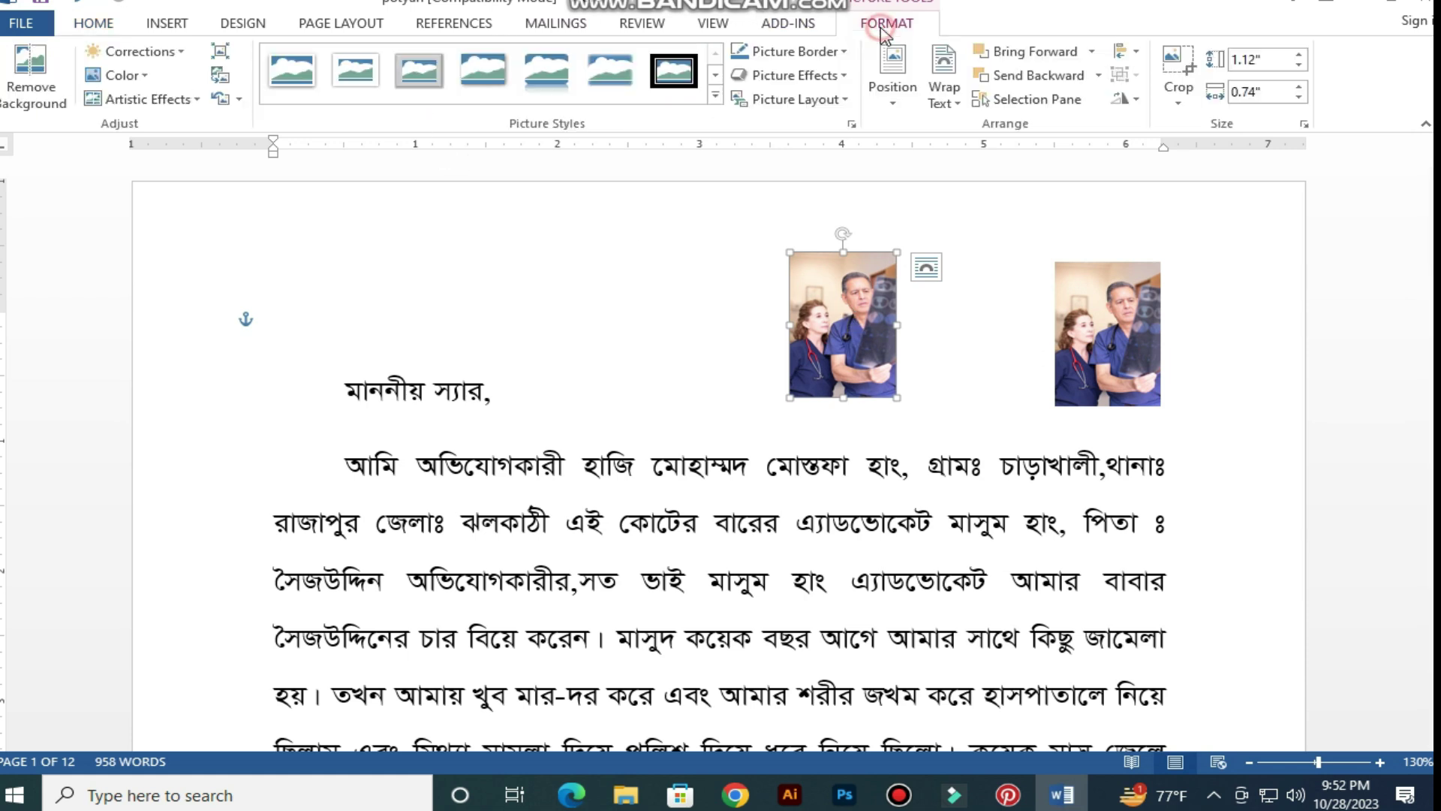
pyautogui.click(51, 82)
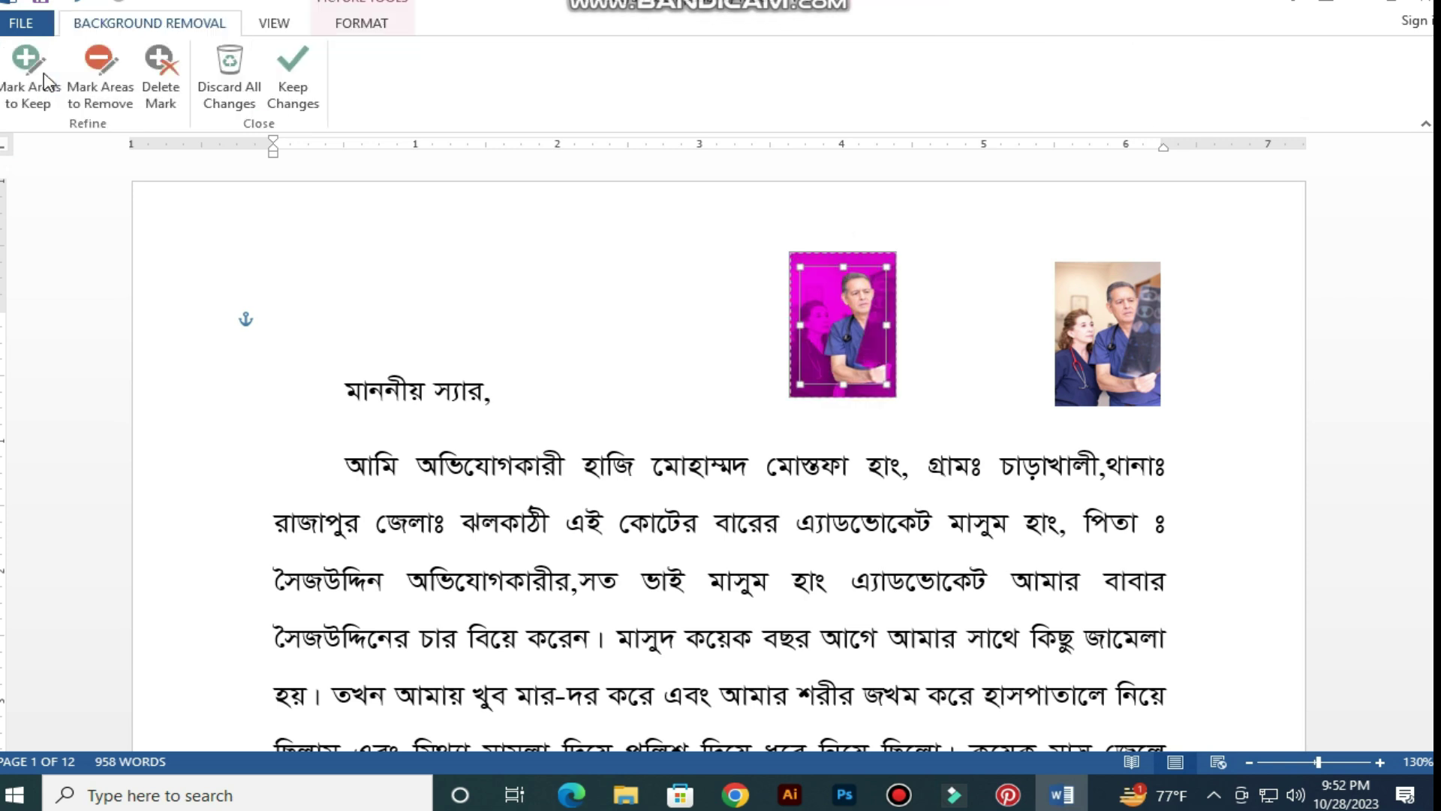
pyautogui.click(627, 315)
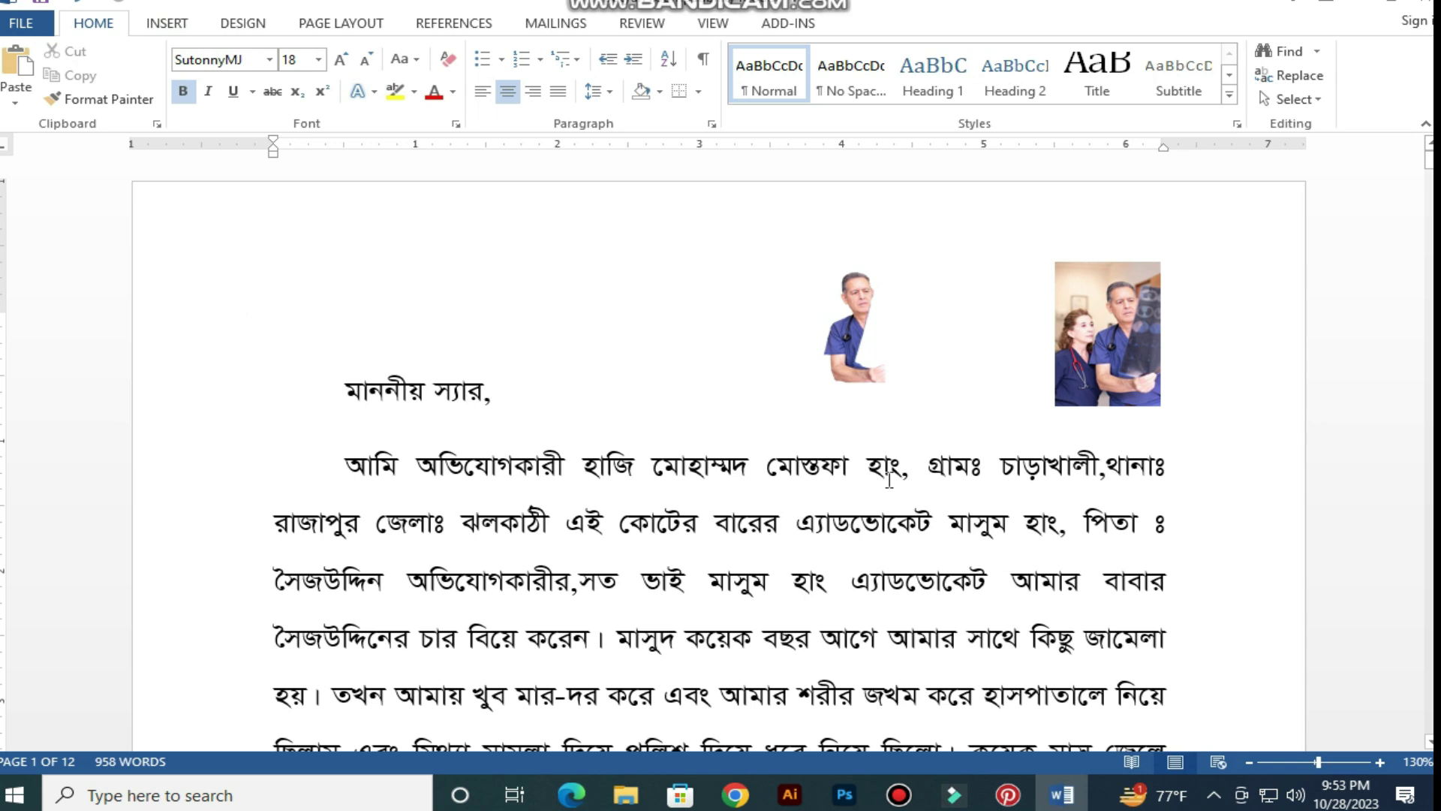
# - Move the cut-out doctor photo further to the left
pyautogui.scroll(9, 889, 476)
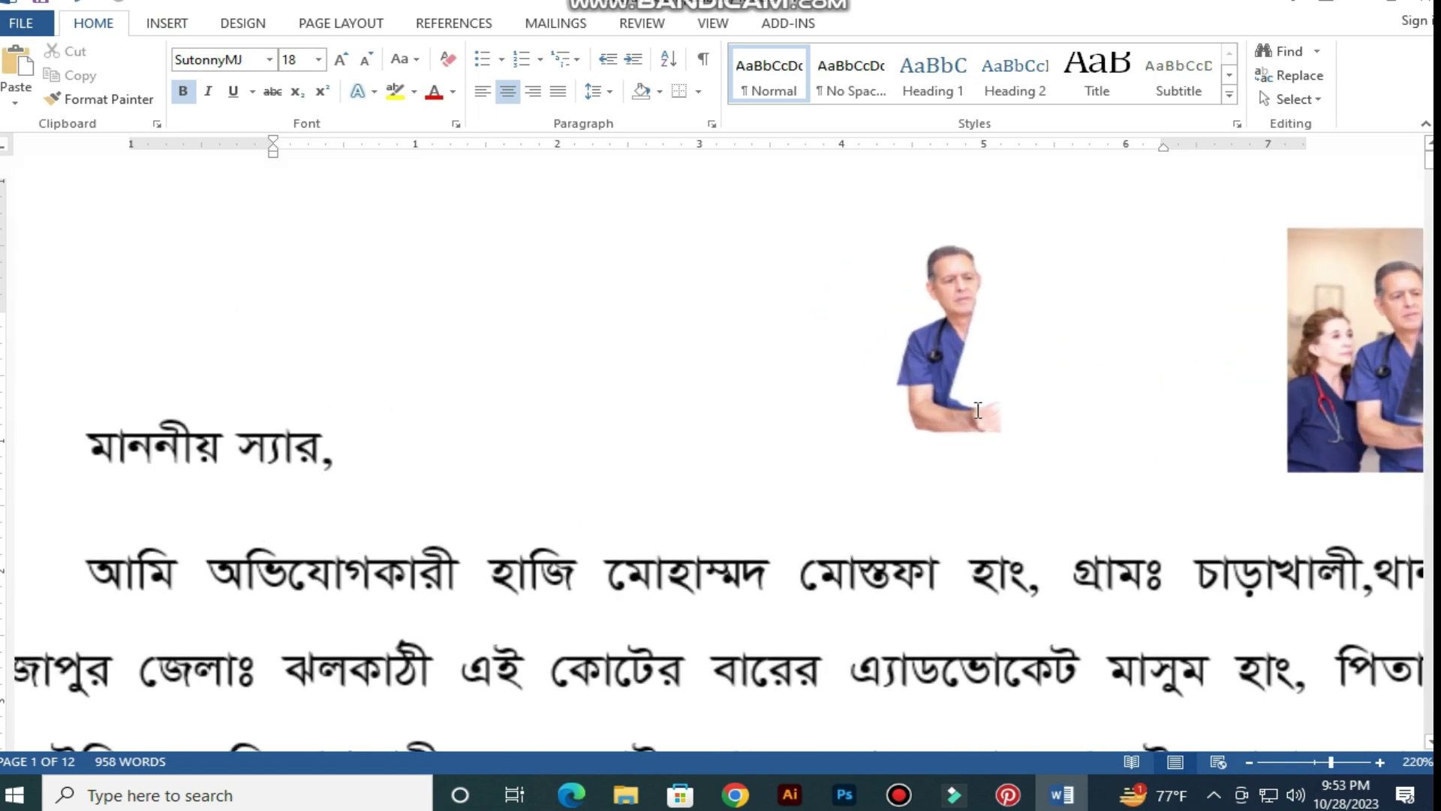
pyautogui.click(947, 421)
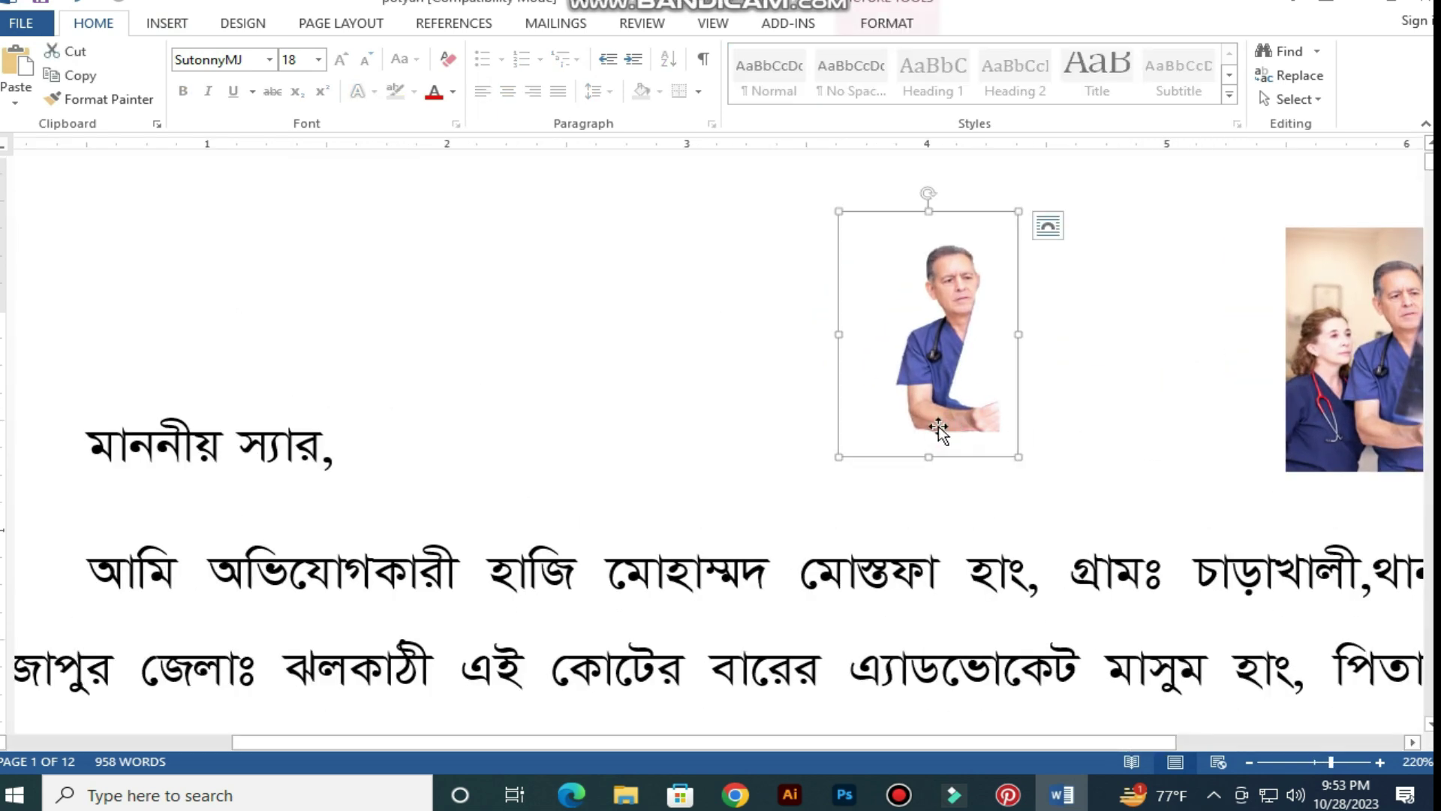
pyautogui.click(680, 425)
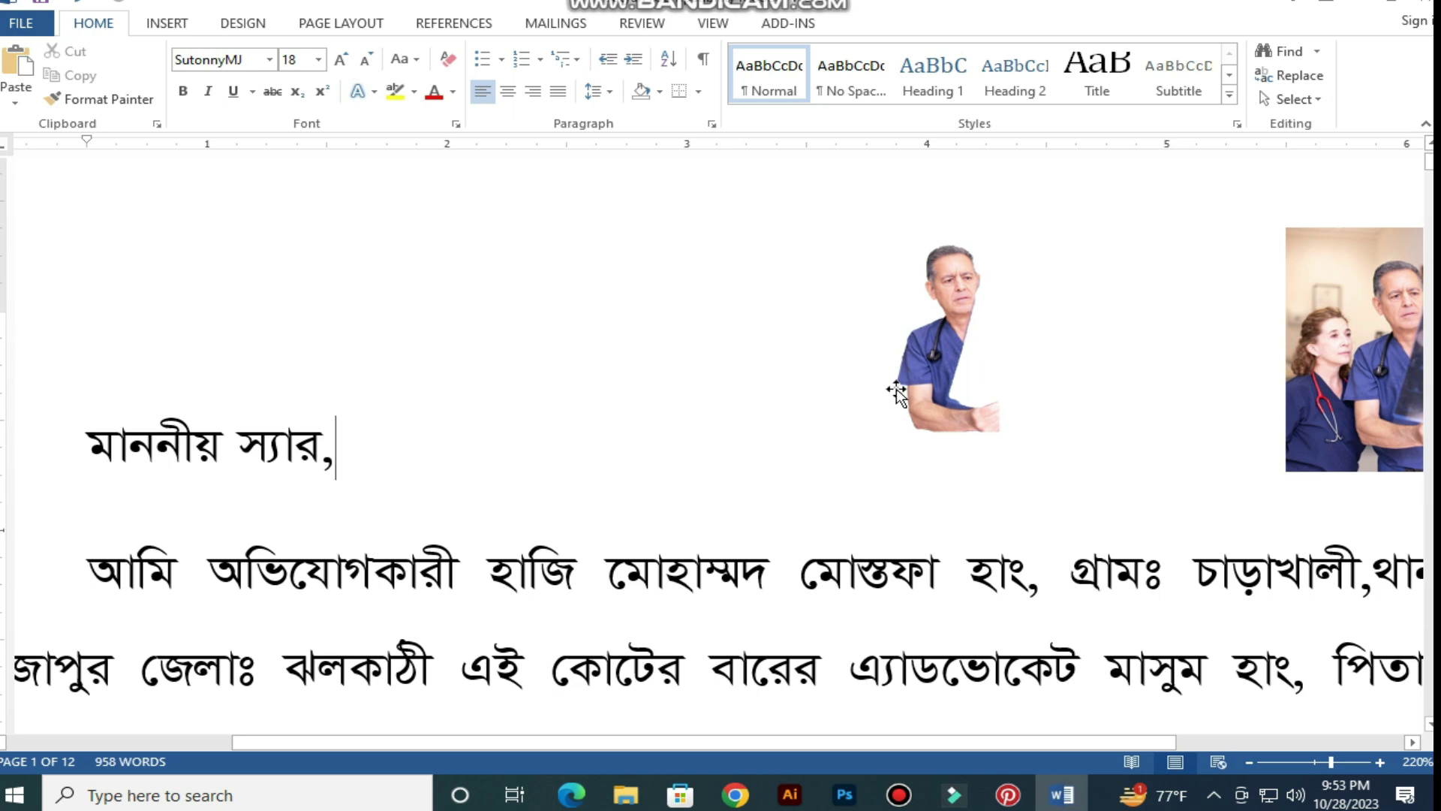
pyautogui.moveTo(938, 376); pyautogui.dragTo(846, 393)
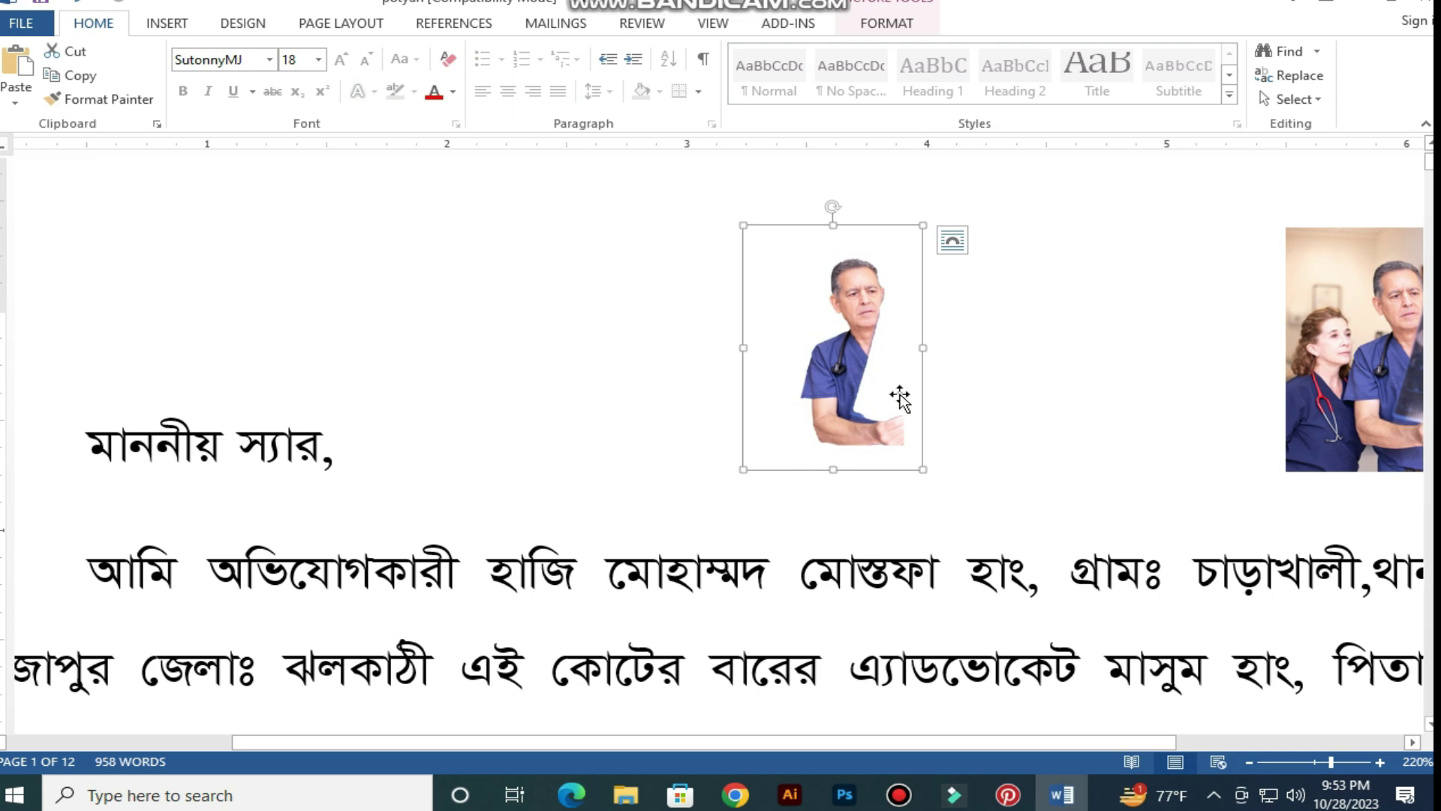
pyautogui.click(1040, 398)
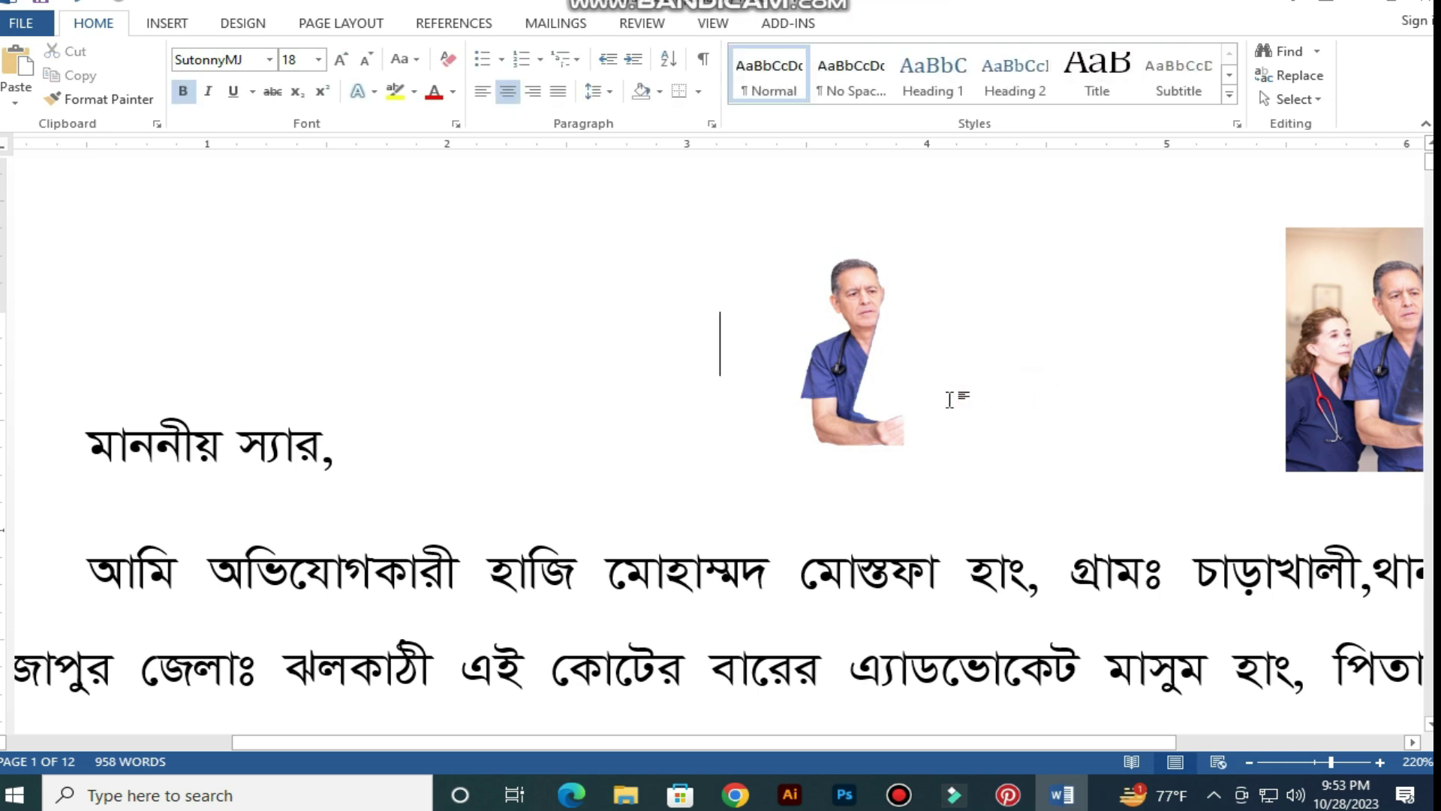
pyautogui.click(848, 395)
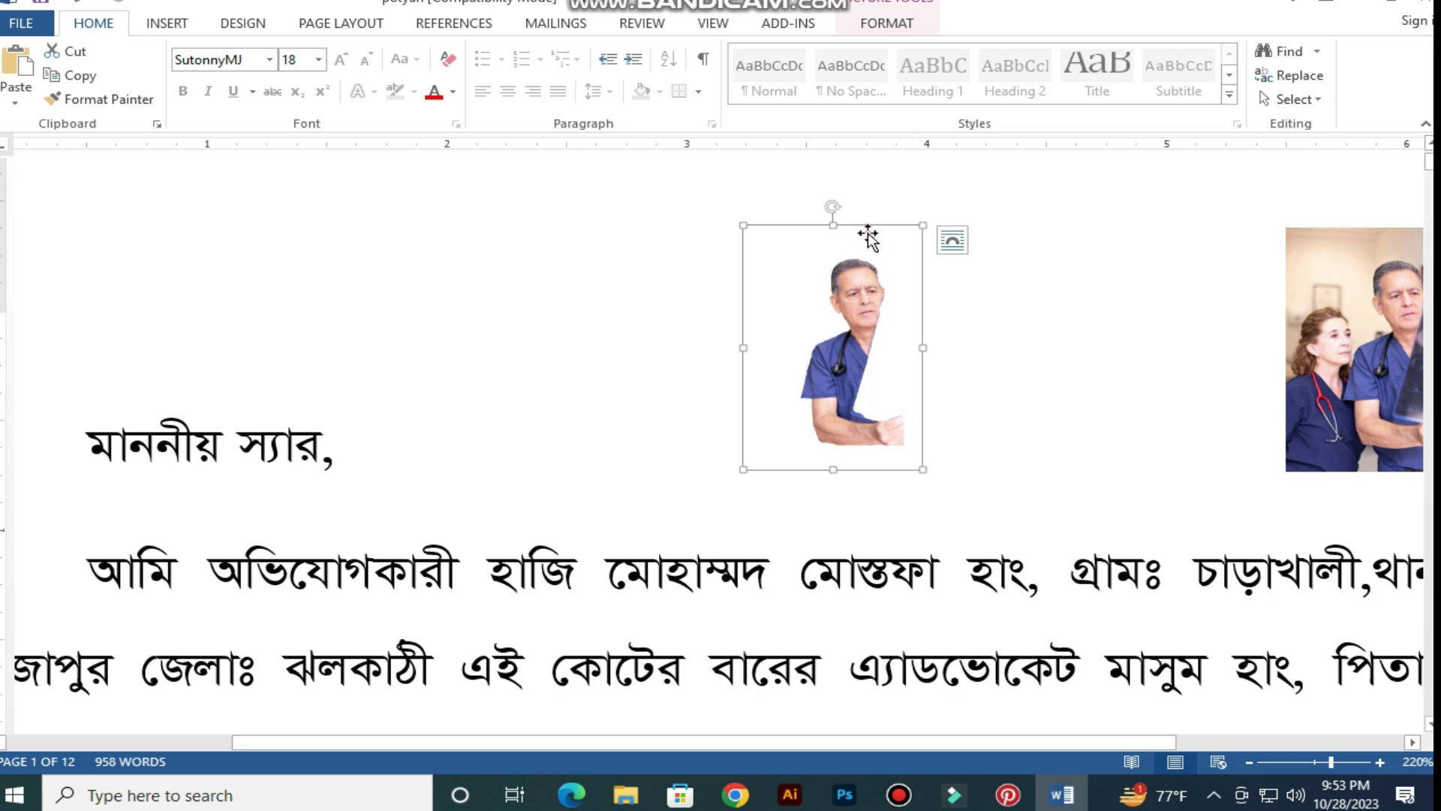
# - Ctrl-drag a copy of the right-hand original photo into the gap
pyautogui.click(883, 30)
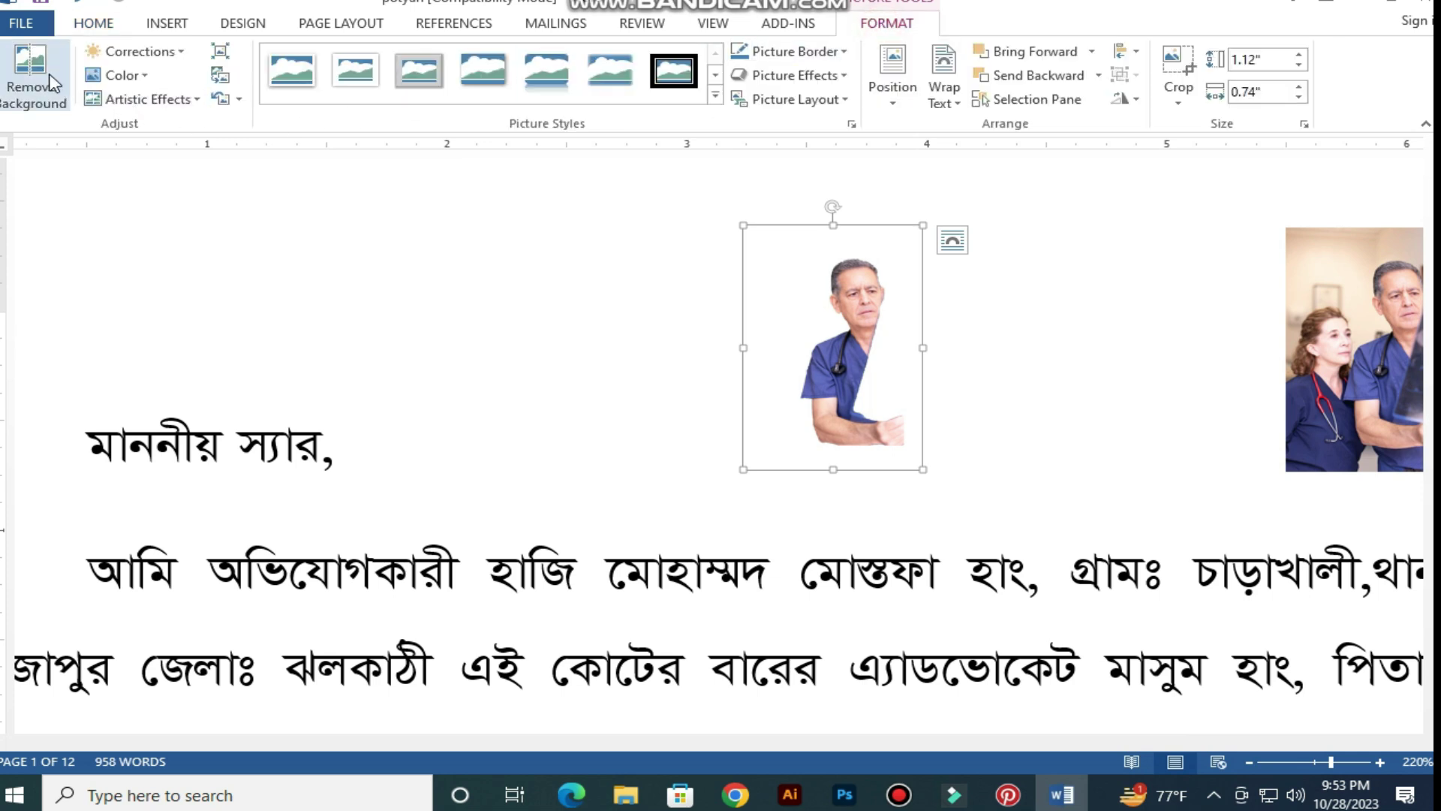
pyautogui.click(999, 409)
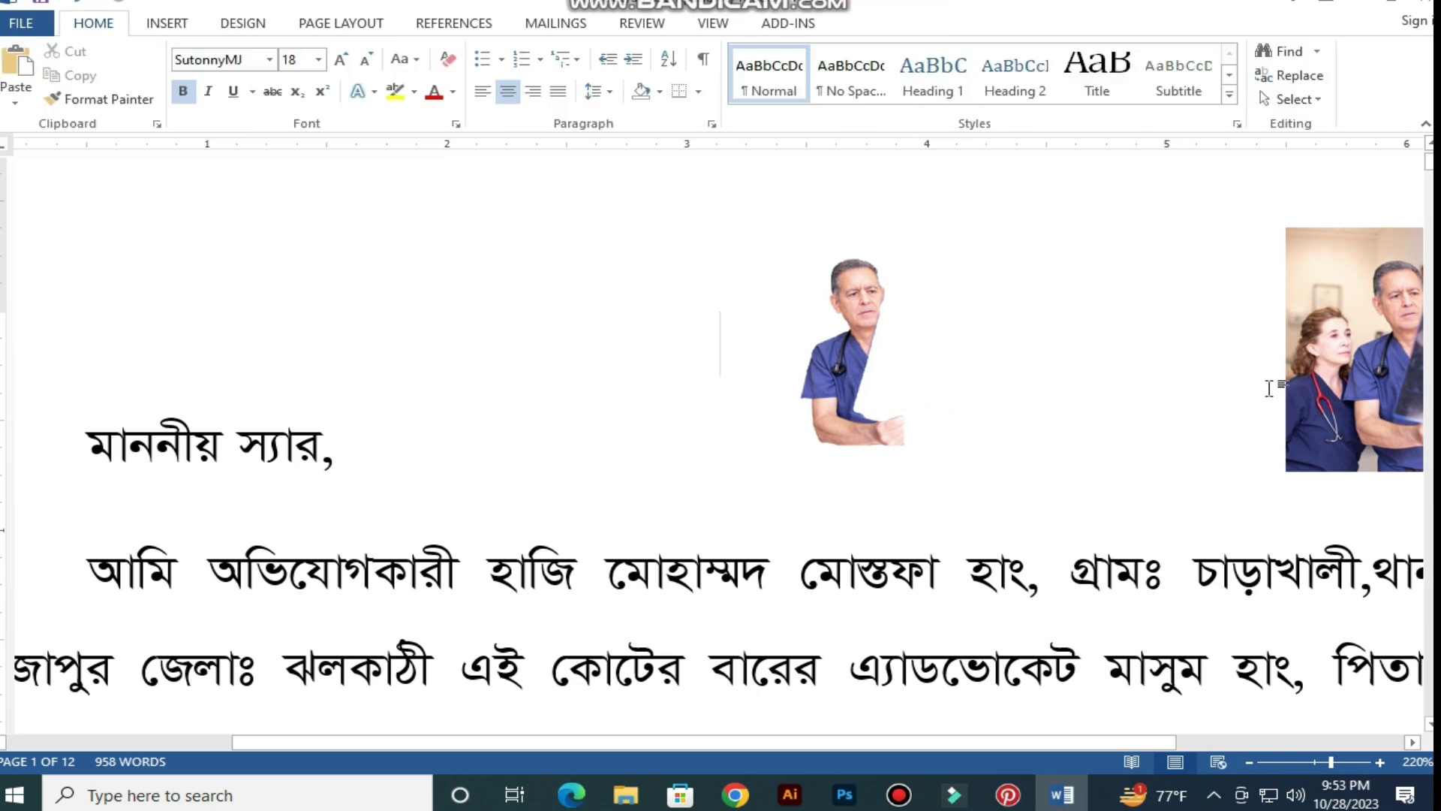
pyautogui.click(1328, 417)
pyautogui.moveTo(1333, 419); pyautogui.dragTo(1034, 409)
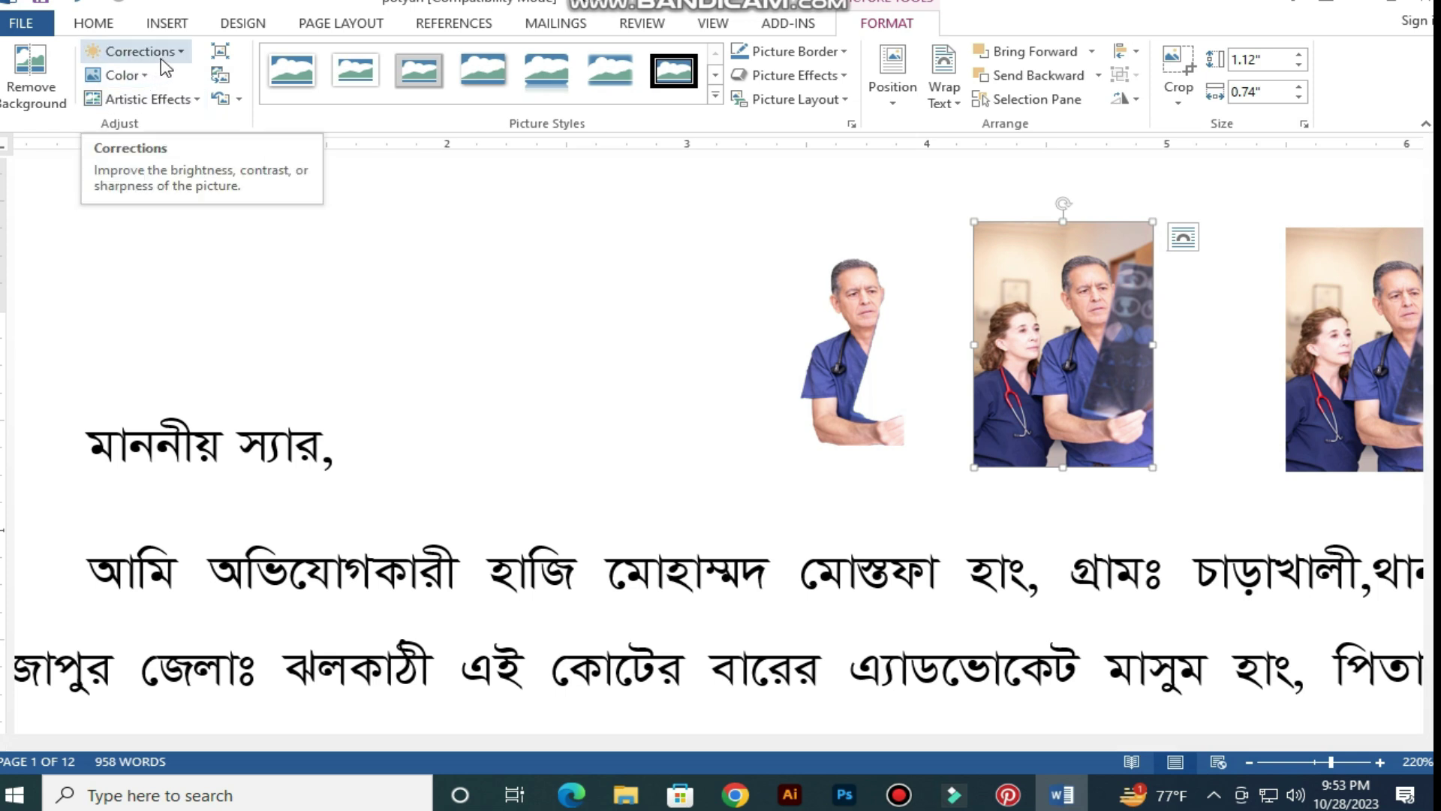
# - Sharpen the middle doctor photo by 25%, then try a brighter and a darker brightness preset
pyautogui.click(183, 52)
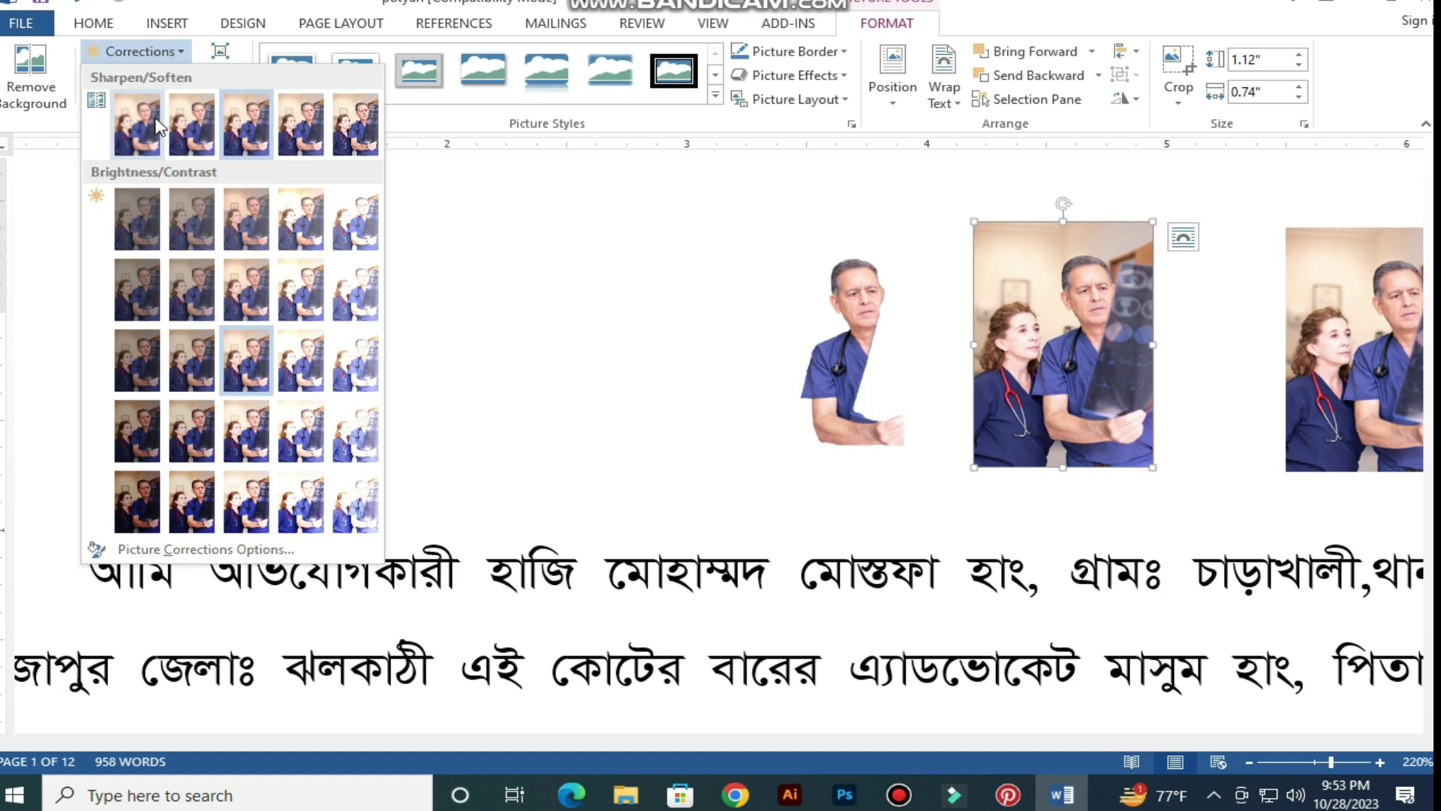
pyautogui.click(299, 129)
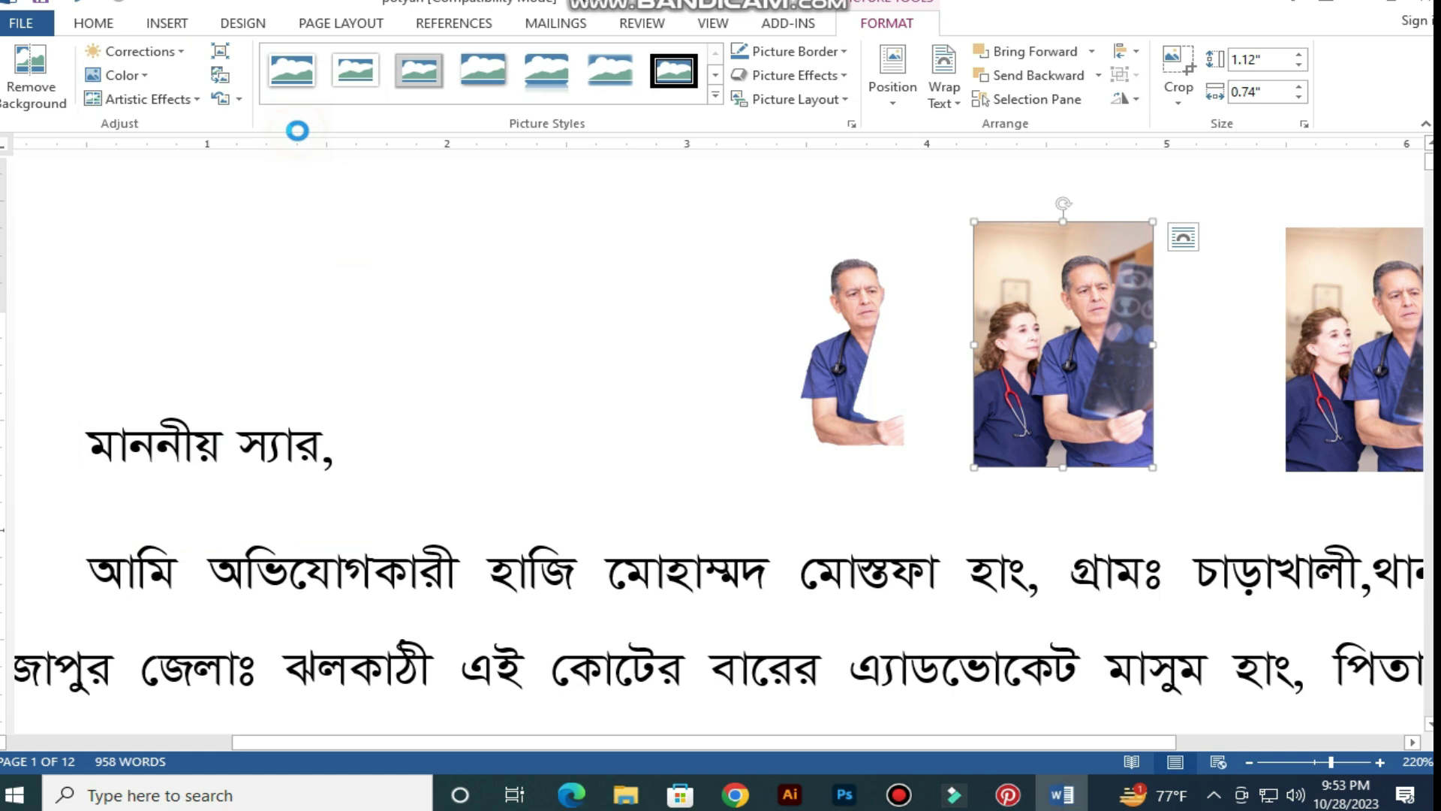
pyautogui.click(173, 53)
pyautogui.click(343, 300)
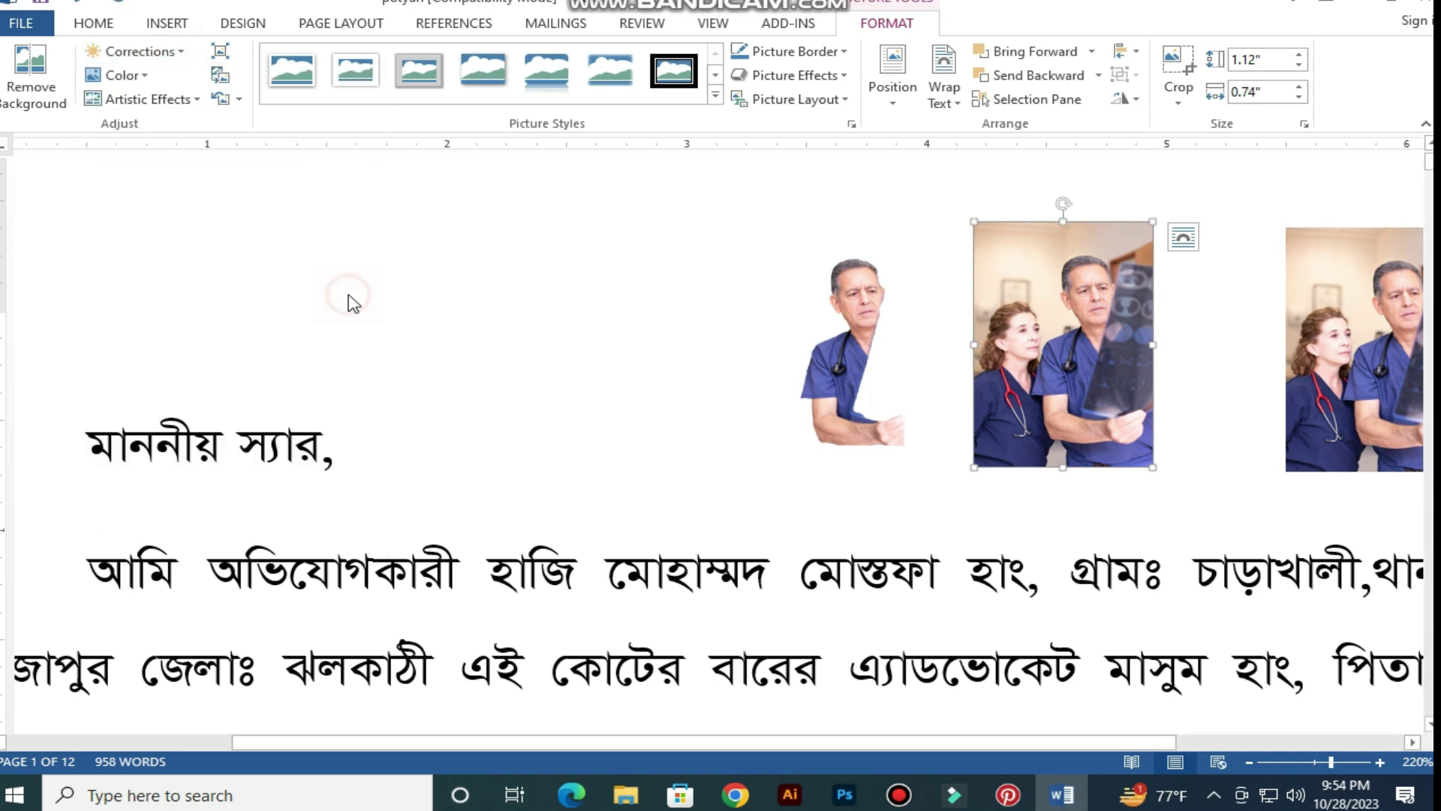
pyautogui.click(178, 59)
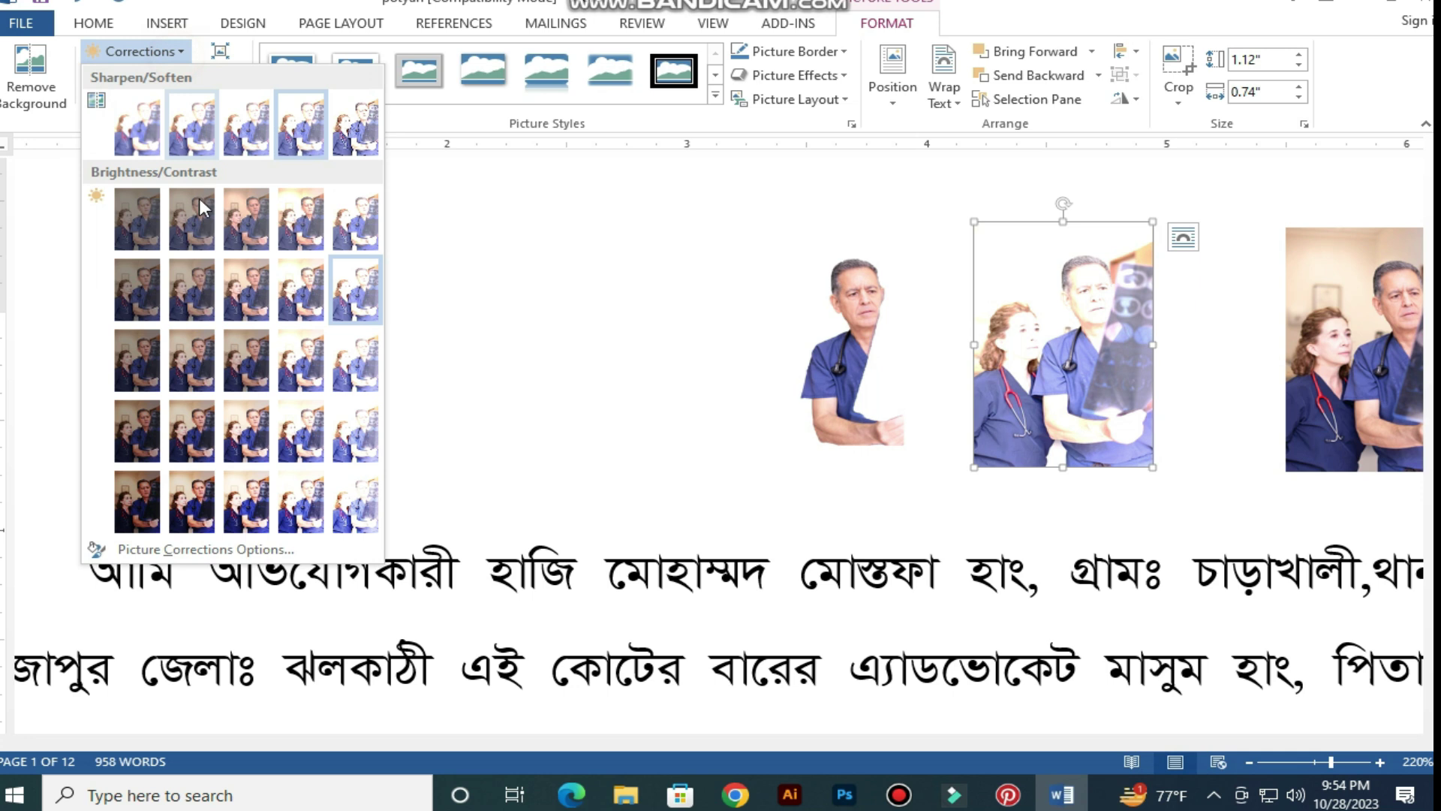
pyautogui.click(195, 387)
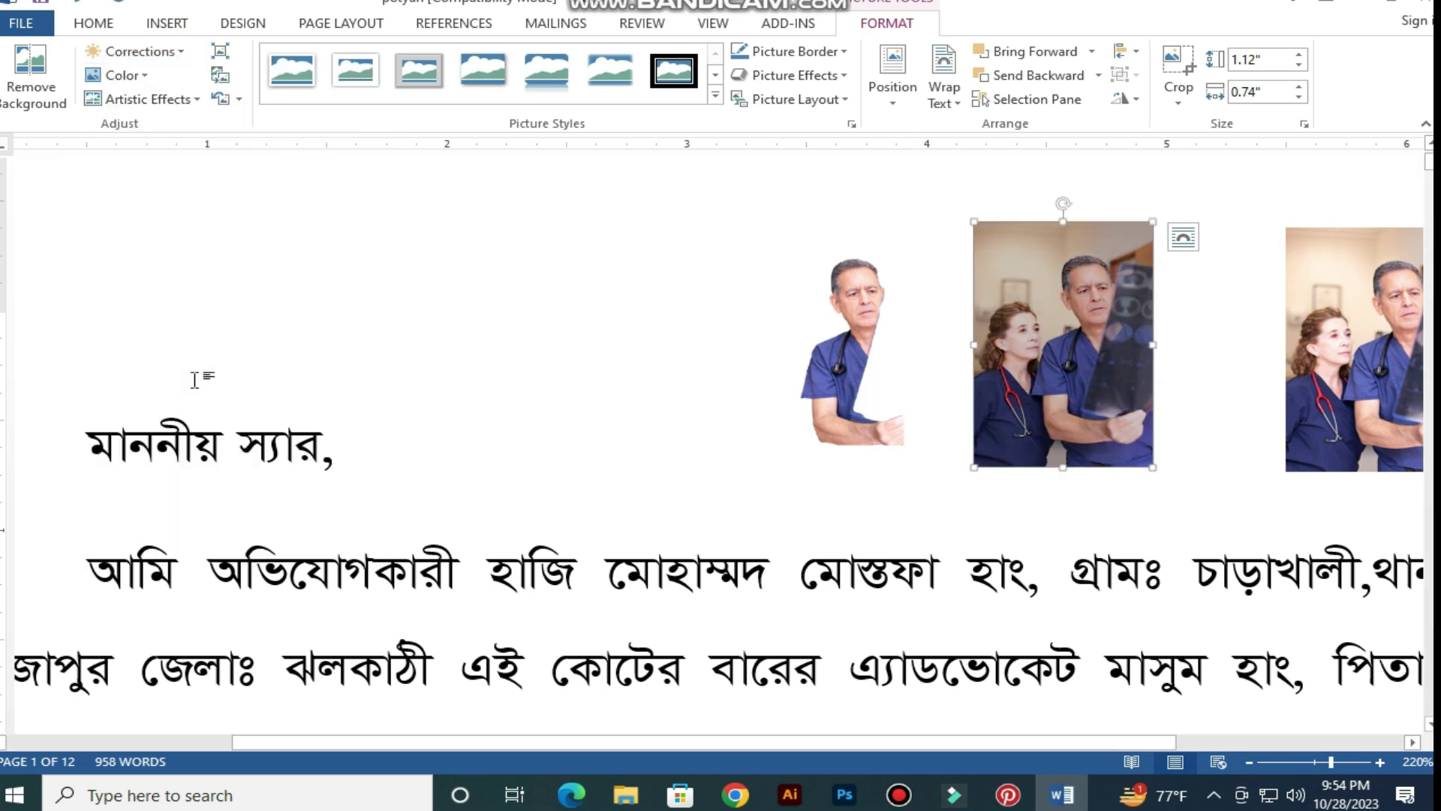
# - Settle on Brightness +20% Contrast +40%, and drag another photo copy further left
pyautogui.click(142, 51)
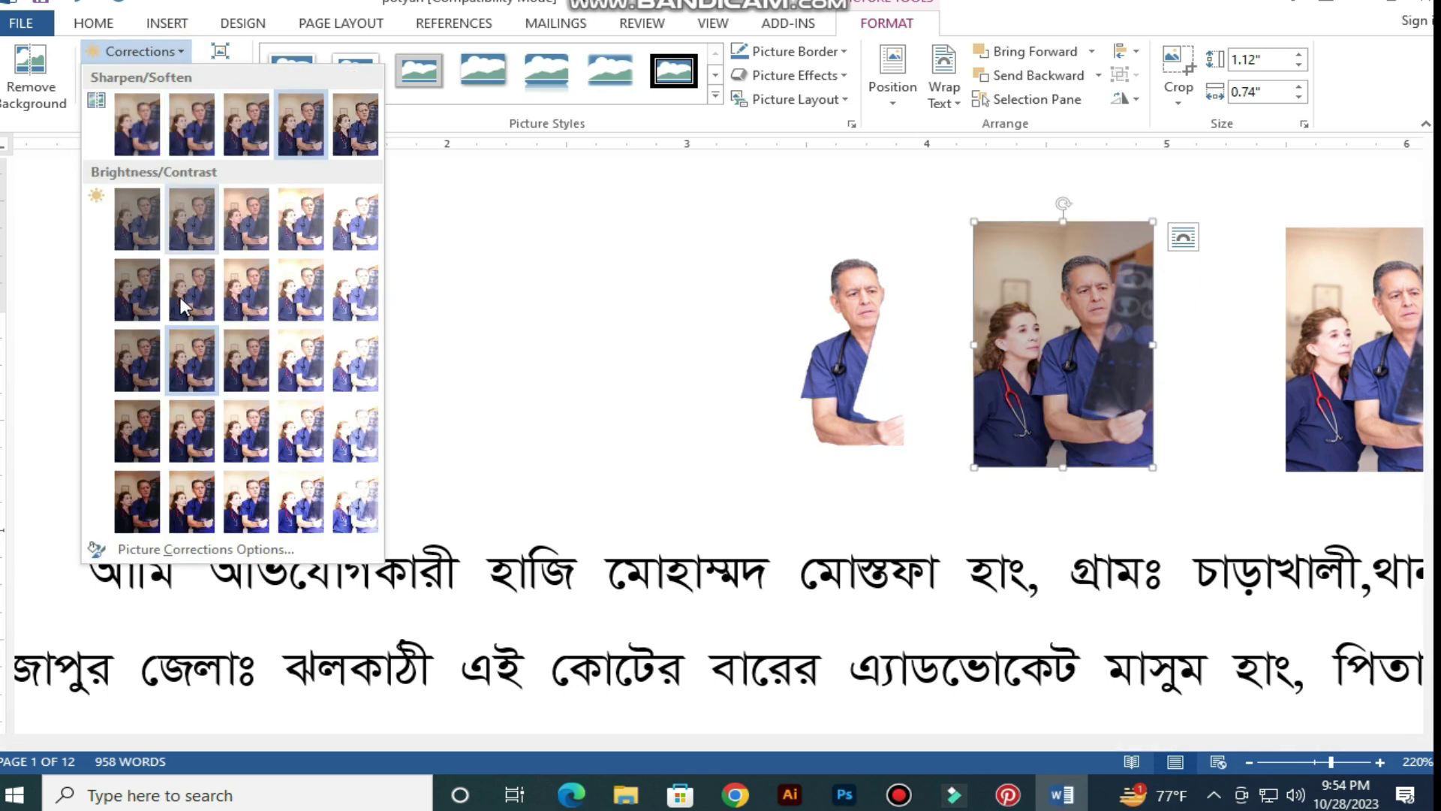
pyautogui.click(150, 441)
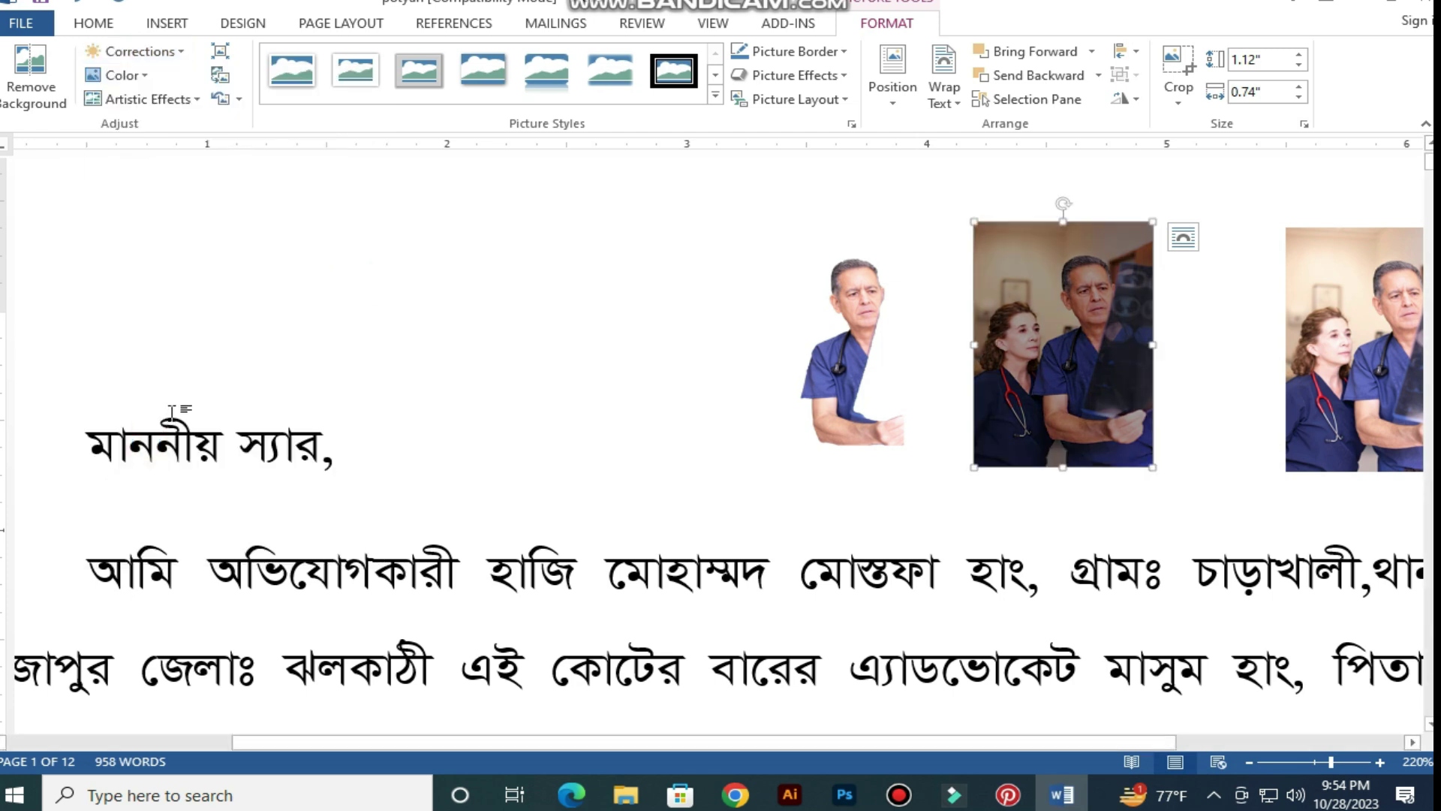
pyautogui.click(182, 60)
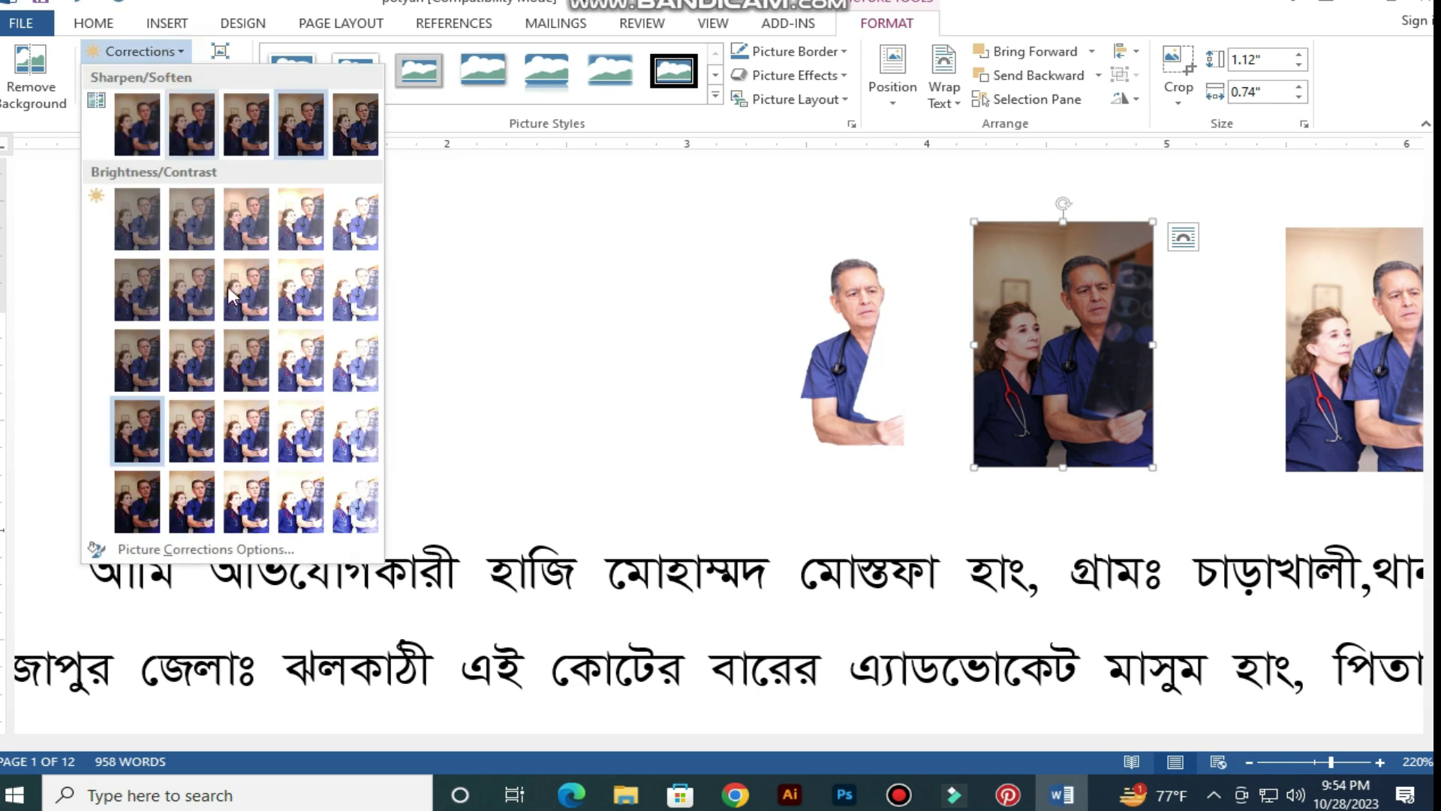
pyautogui.click(298, 511)
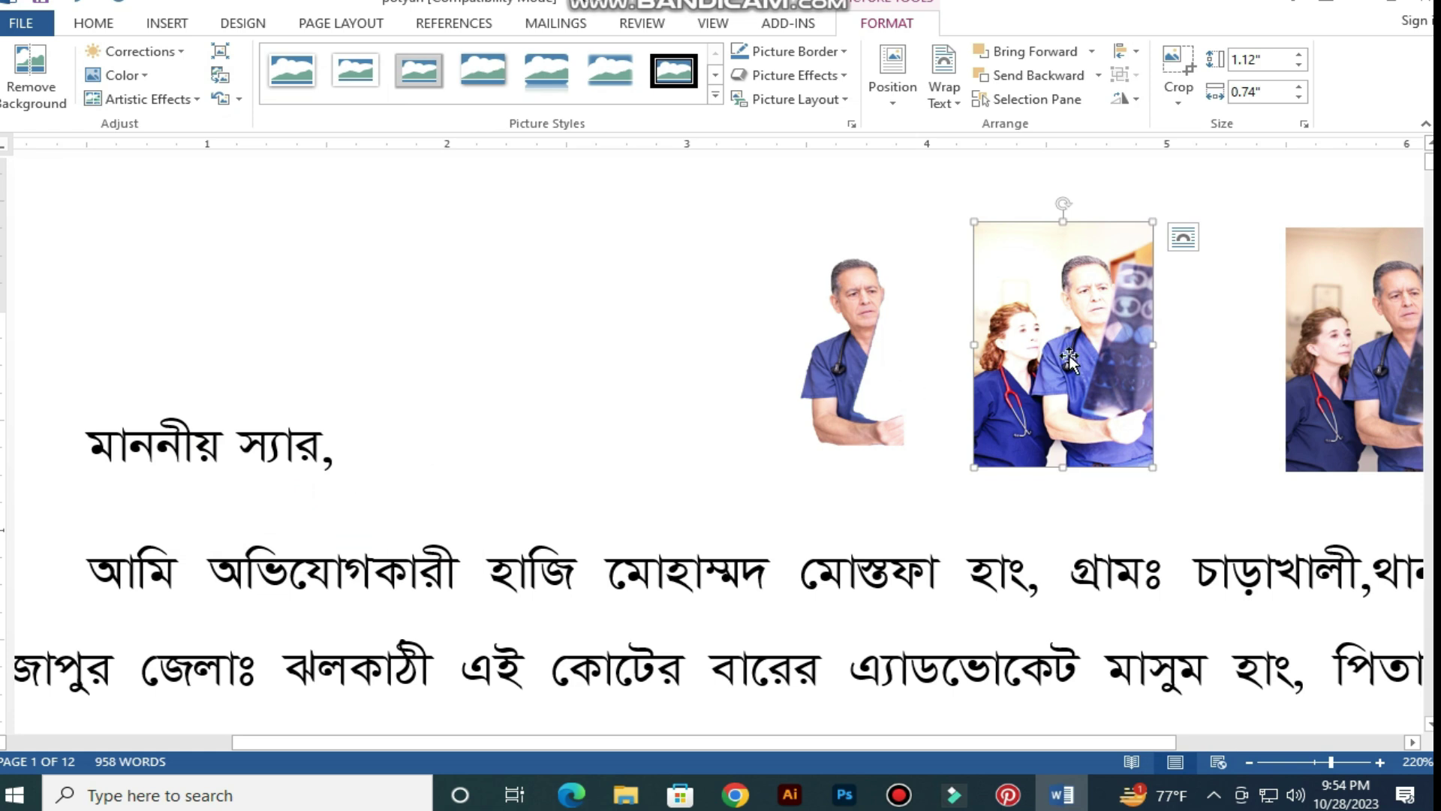
pyautogui.moveTo(1076, 360); pyautogui.dragTo(575, 349)
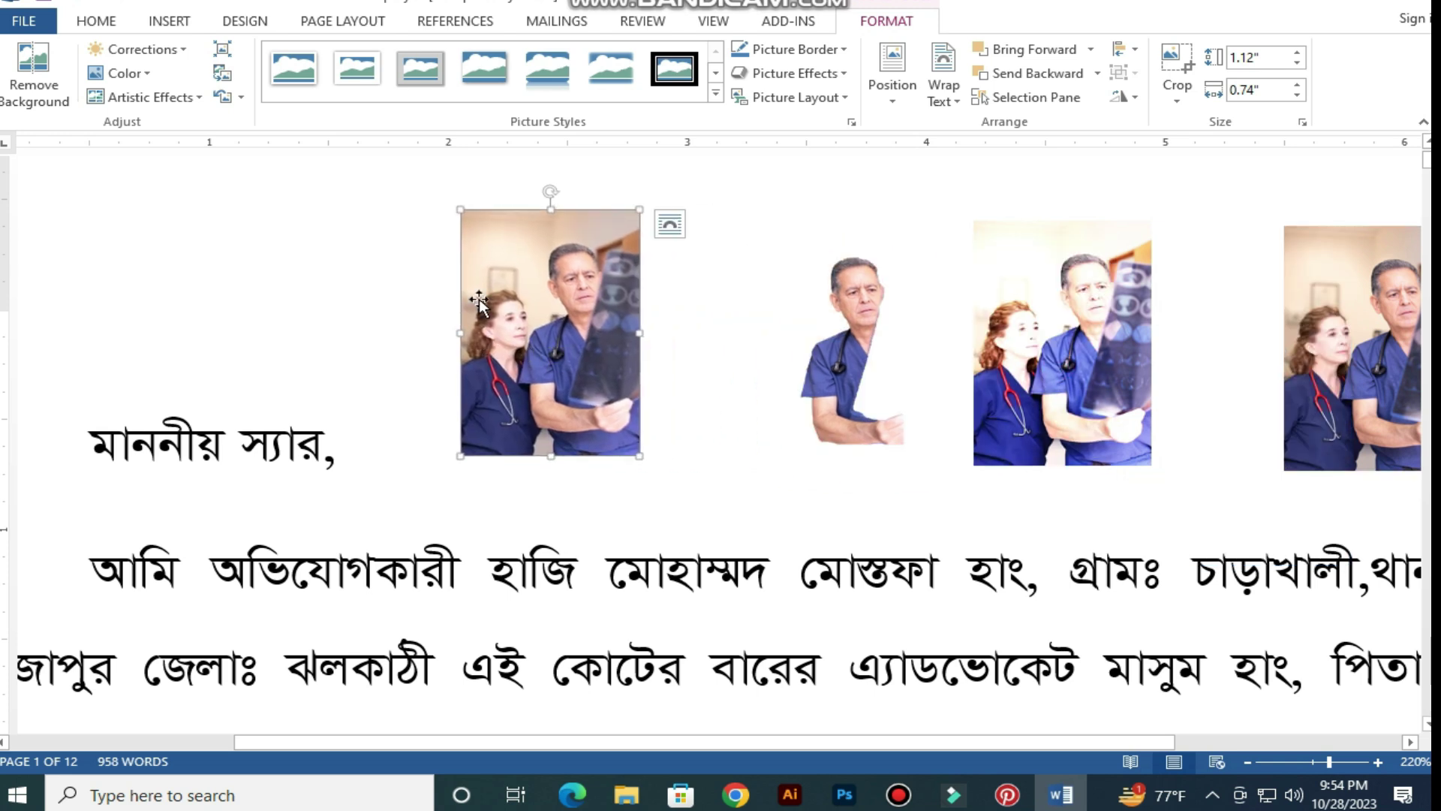
# - Try Saturation 33%, a vivid saturation, dark teal and light purple recolours on the photo
pyautogui.click(147, 73)
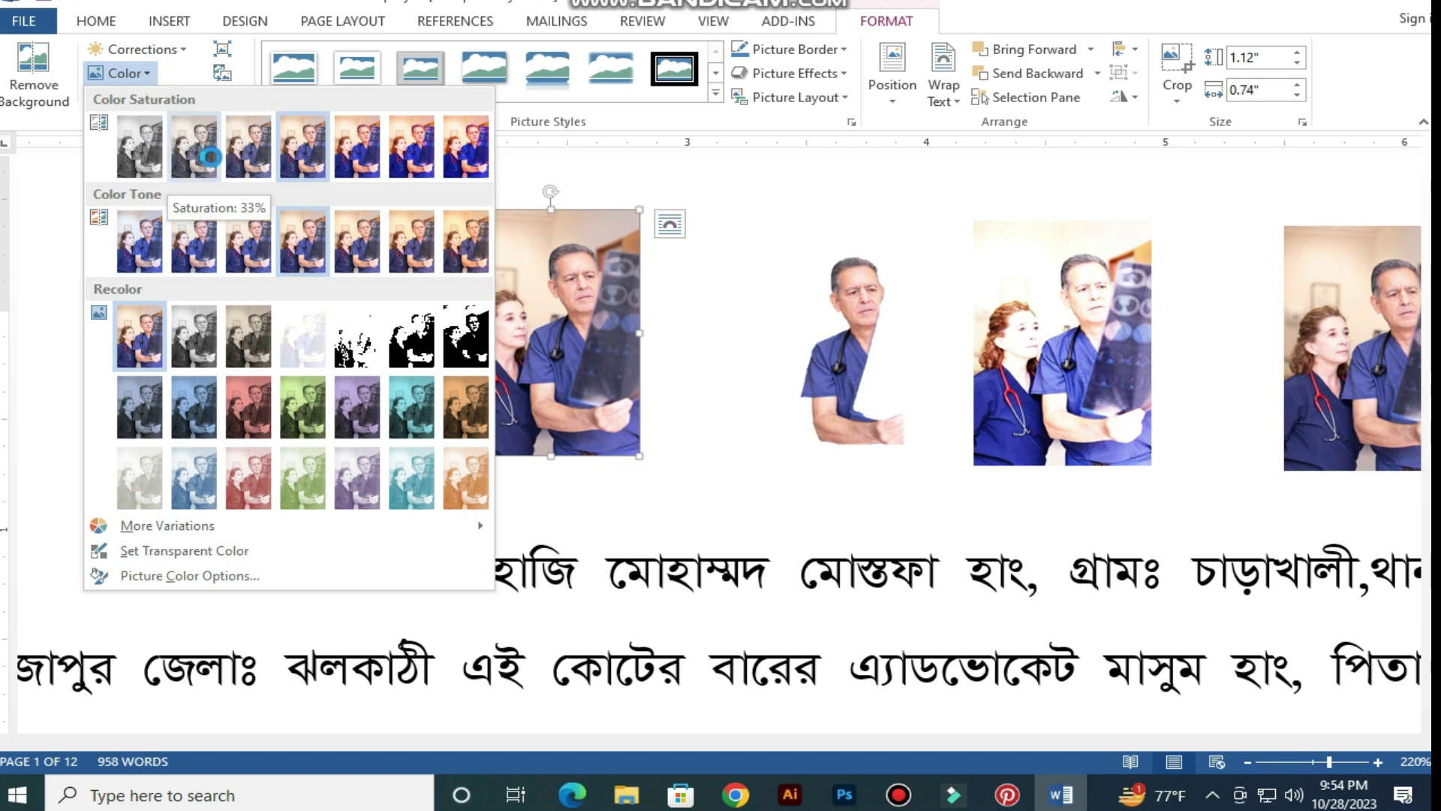
pyautogui.click(240, 164)
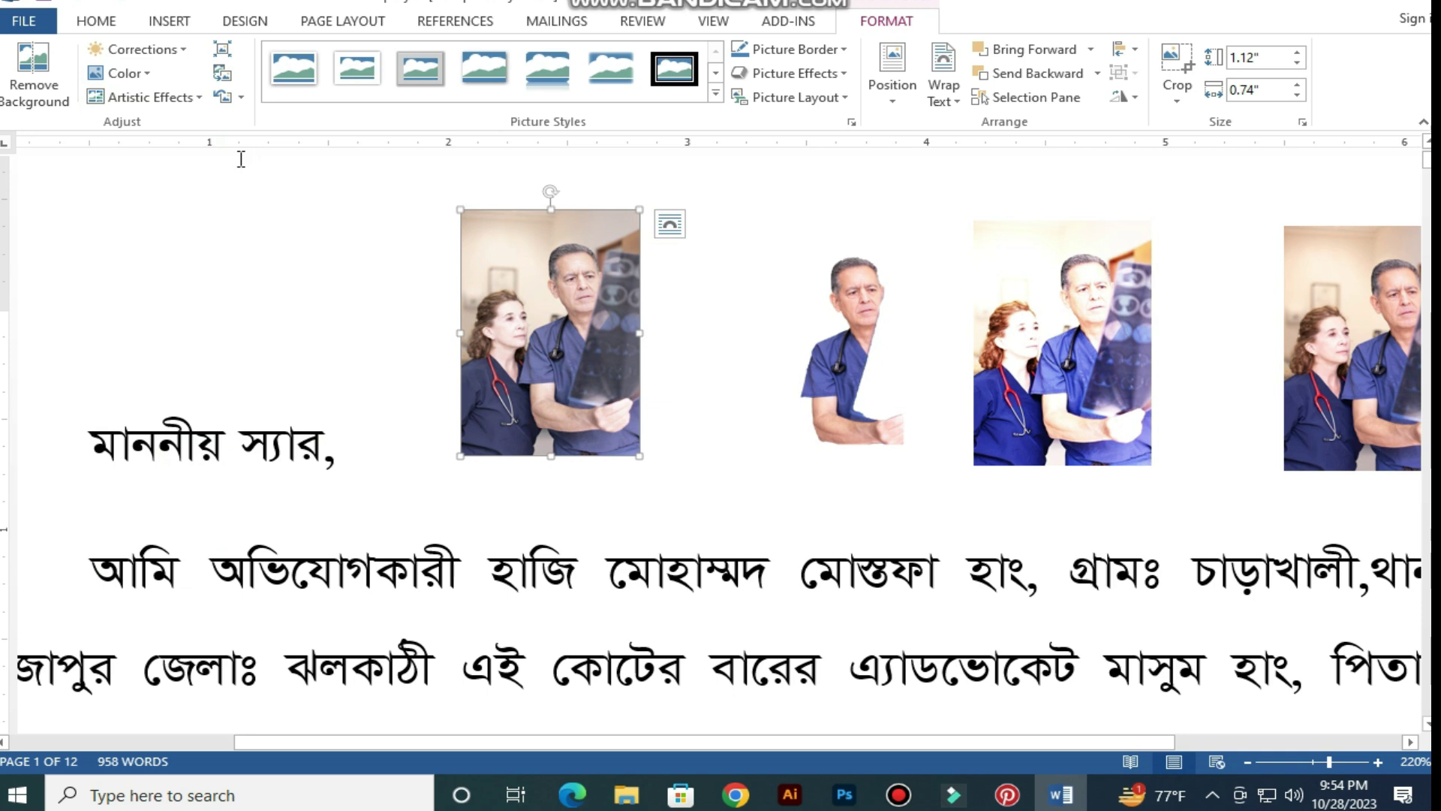
pyautogui.click(137, 72)
pyautogui.click(417, 159)
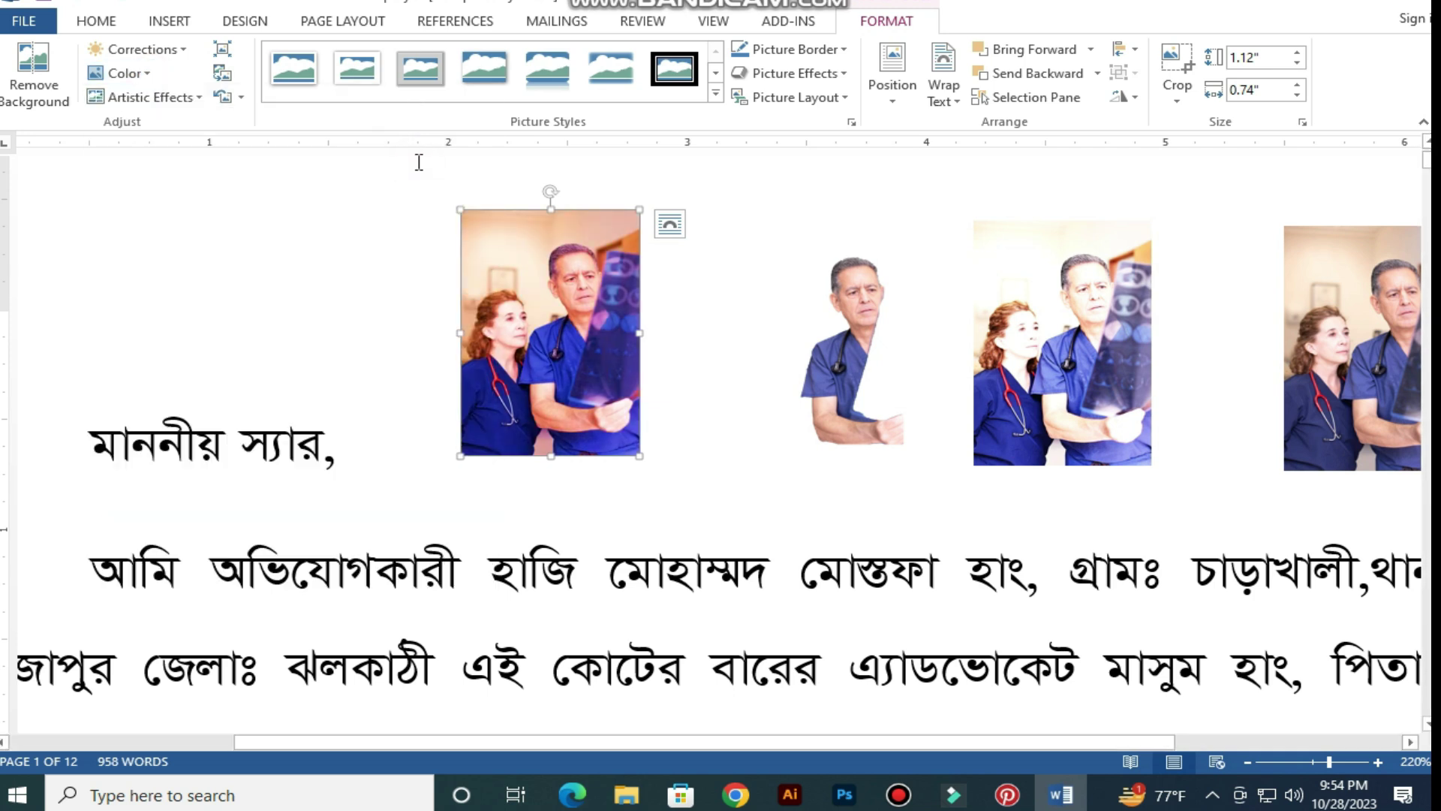
pyautogui.click(129, 73)
pyautogui.click(409, 405)
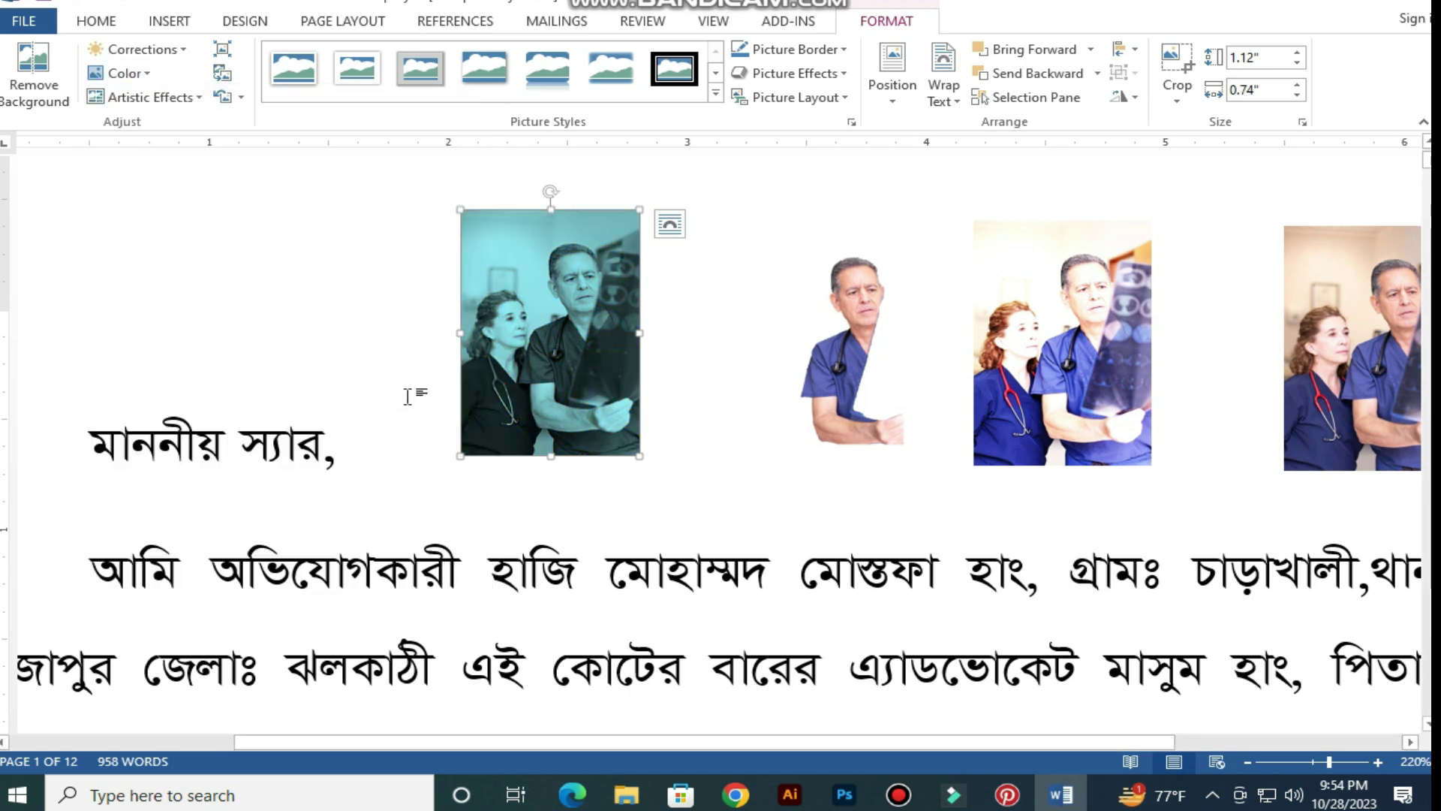
pyautogui.click(124, 72)
pyautogui.click(359, 474)
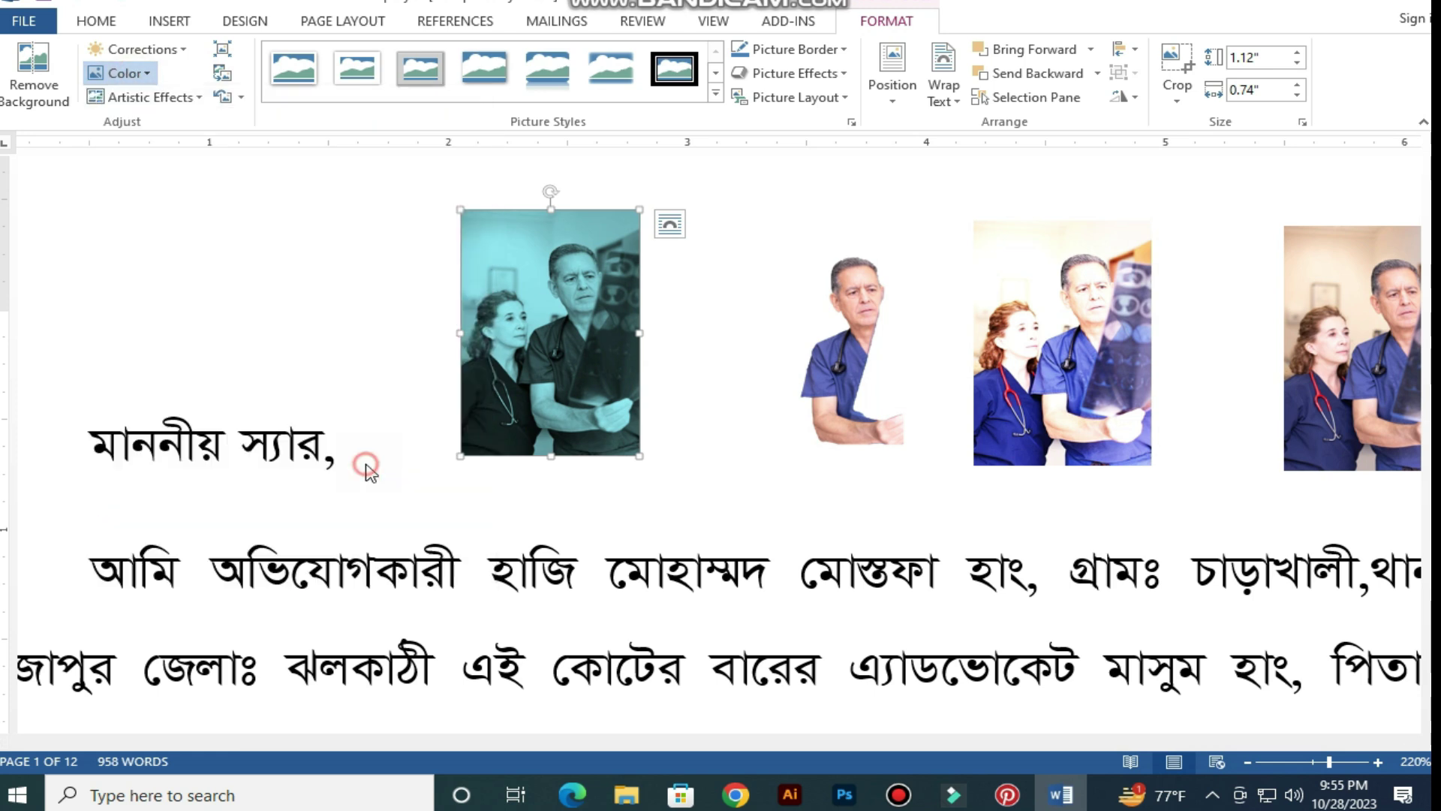
# - Recolour the photo with a red tint, then switch to an orange sepia variation
pyautogui.click(126, 73)
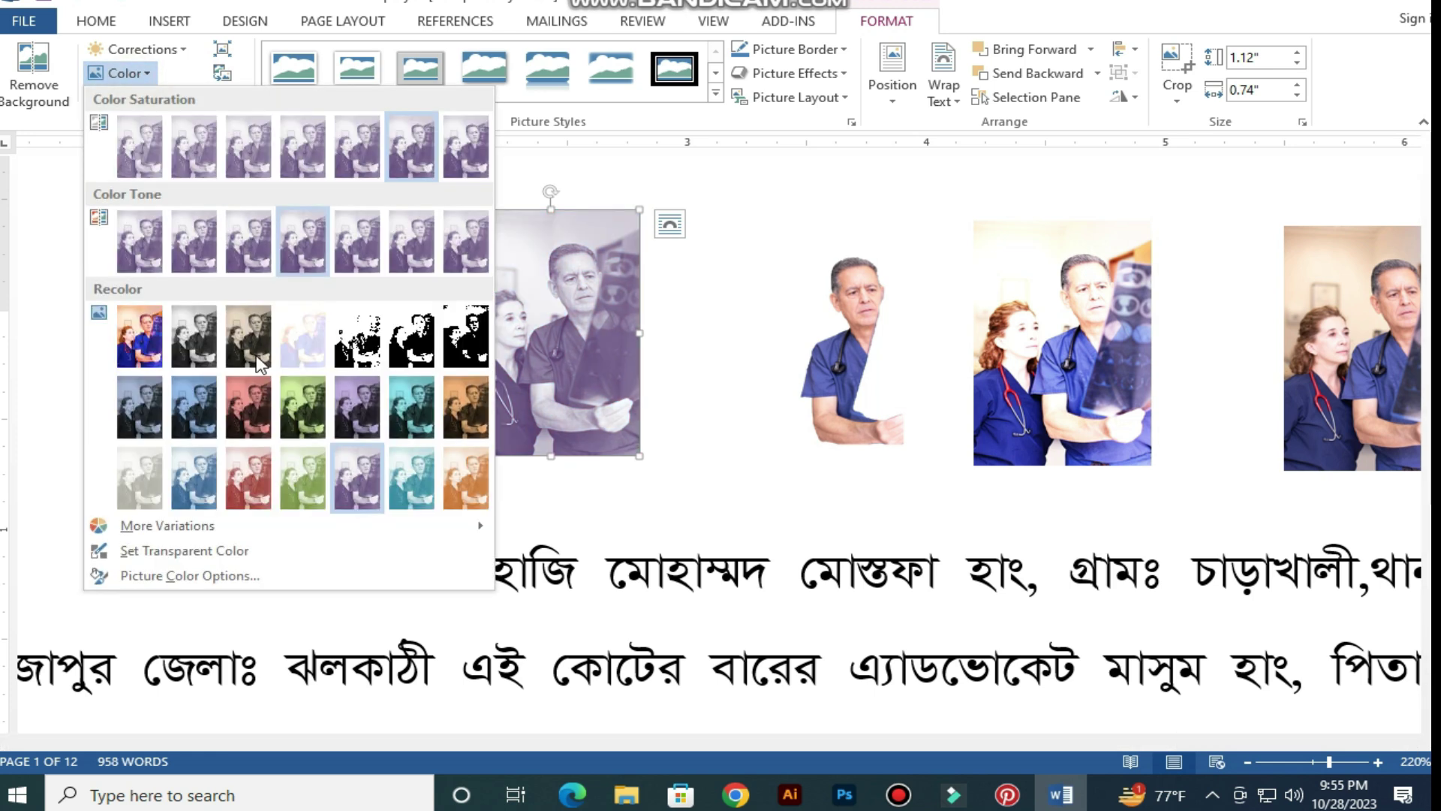
pyautogui.click(254, 493)
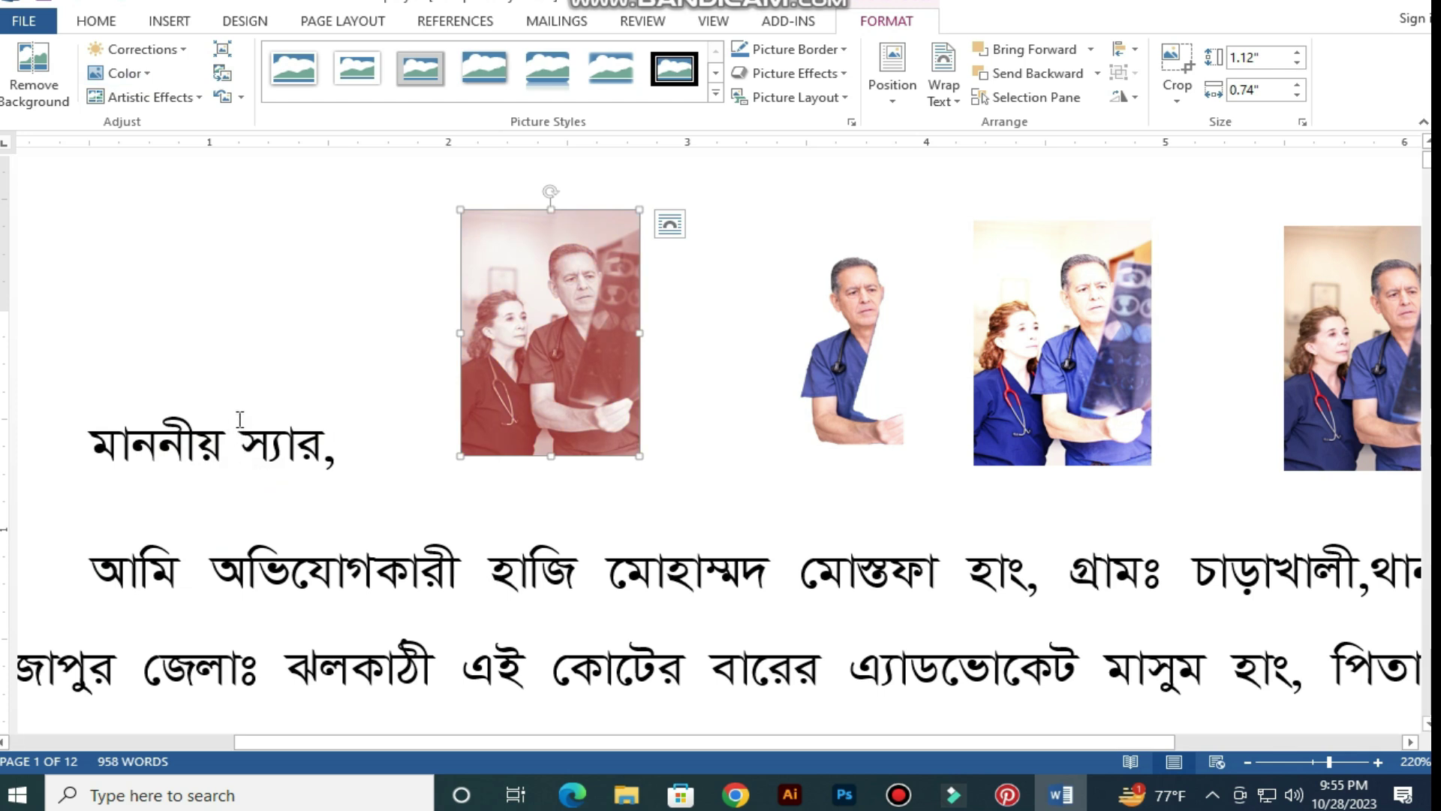
pyautogui.click(120, 72)
pyautogui.moveTo(226, 531)
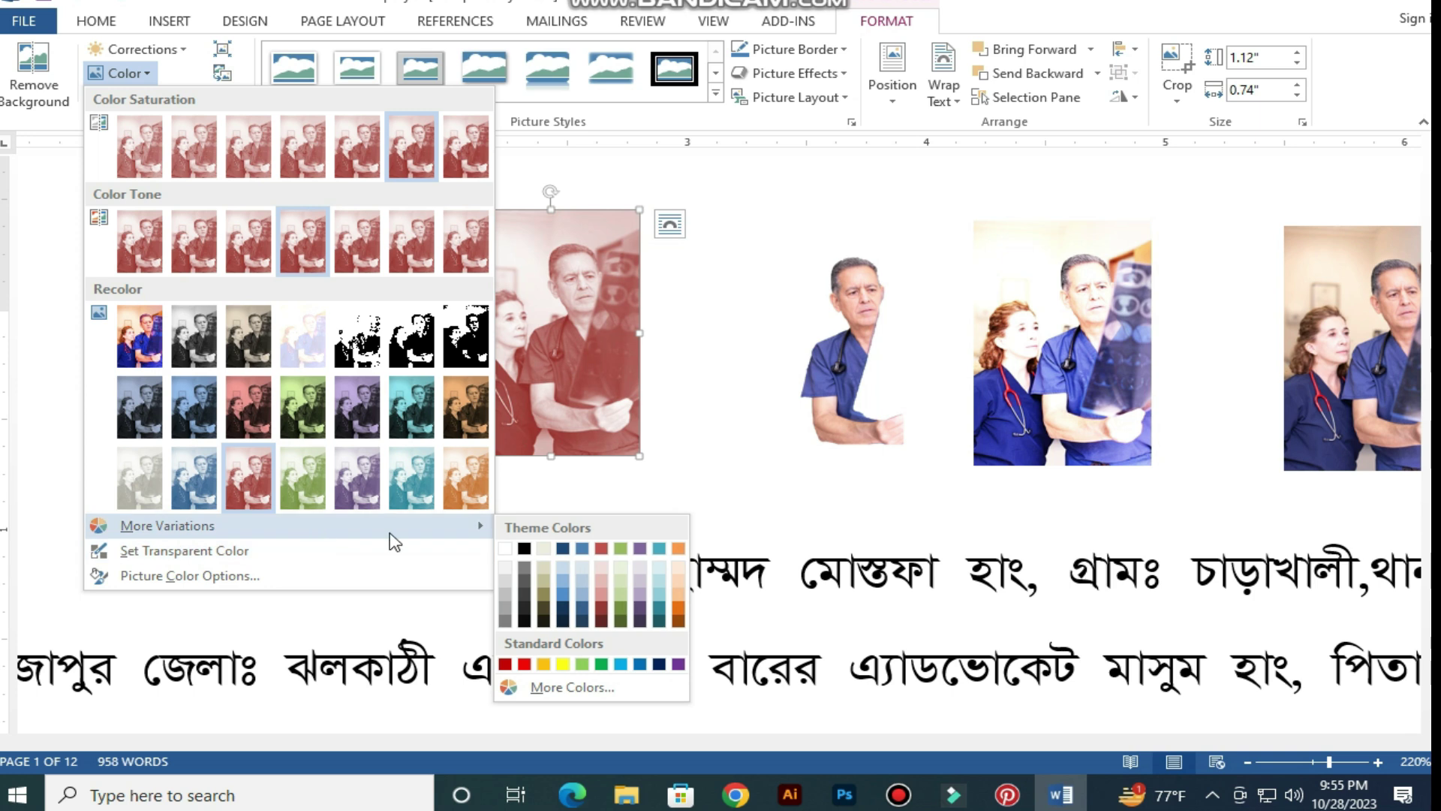
pyautogui.click(679, 614)
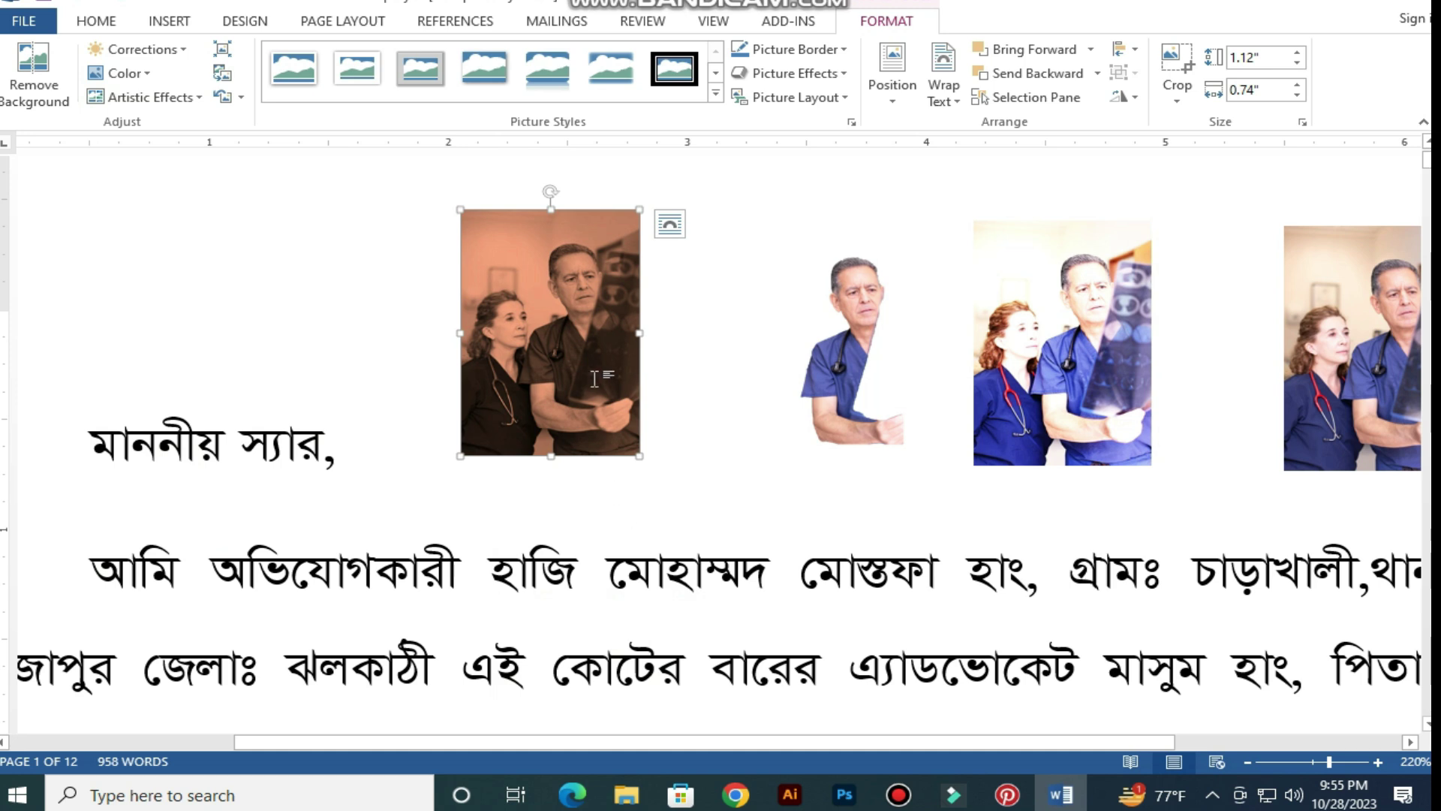
# - Cancel Set Transparent Color and undo the accidental move of the sepia photo
pyautogui.click(120, 73)
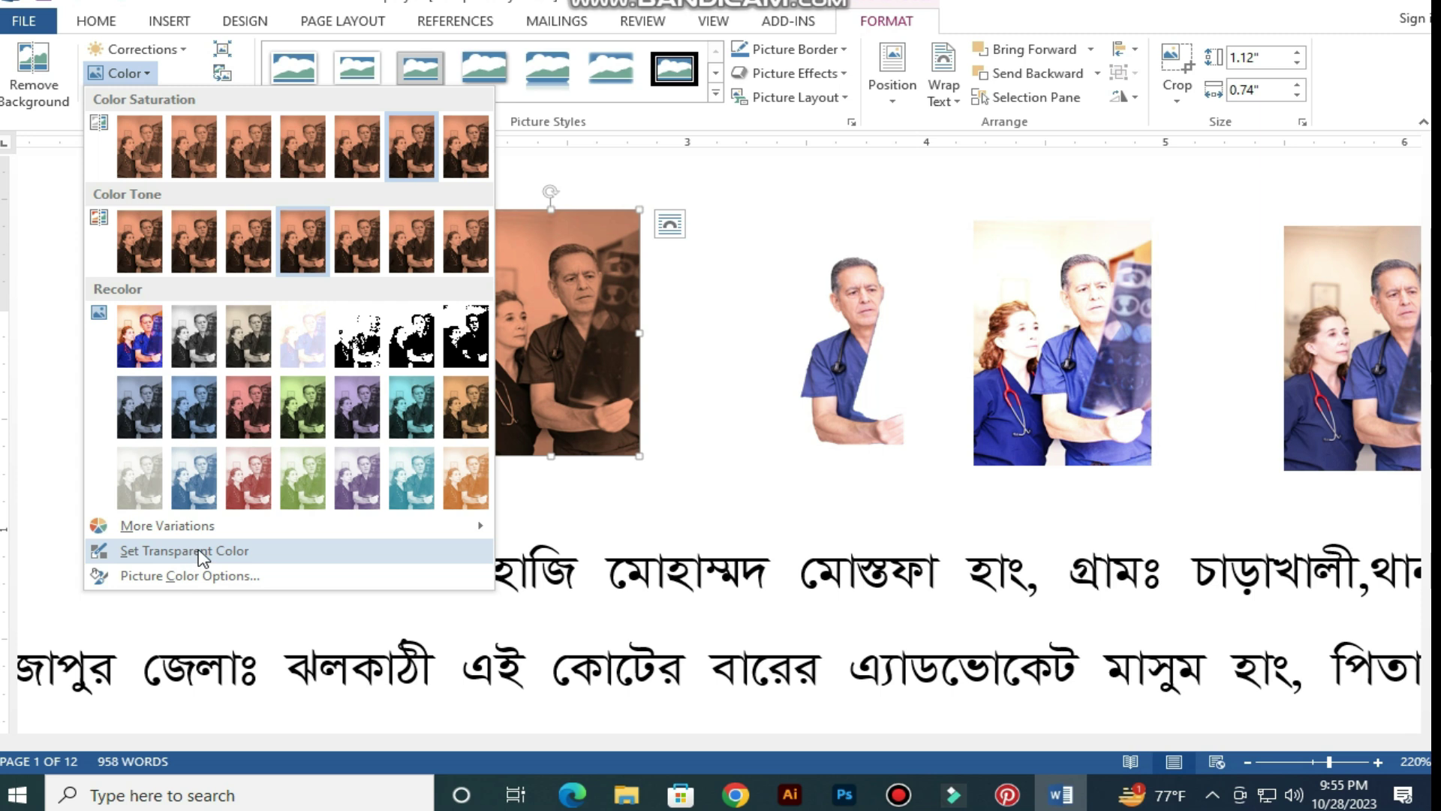
pyautogui.click(225, 553)
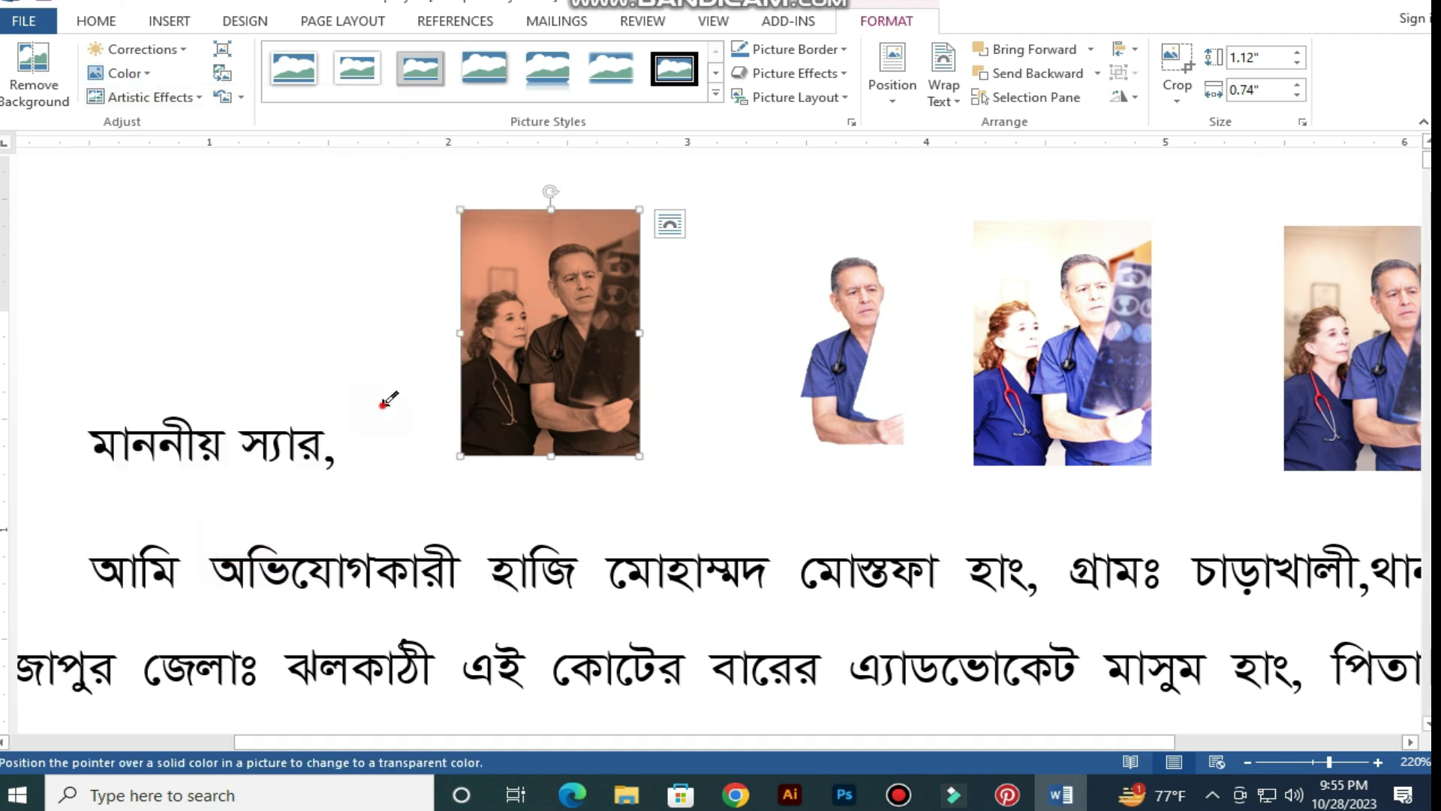
pyautogui.press('Escape')
pyautogui.moveTo(505, 288); pyautogui.dragTo(565, 385)
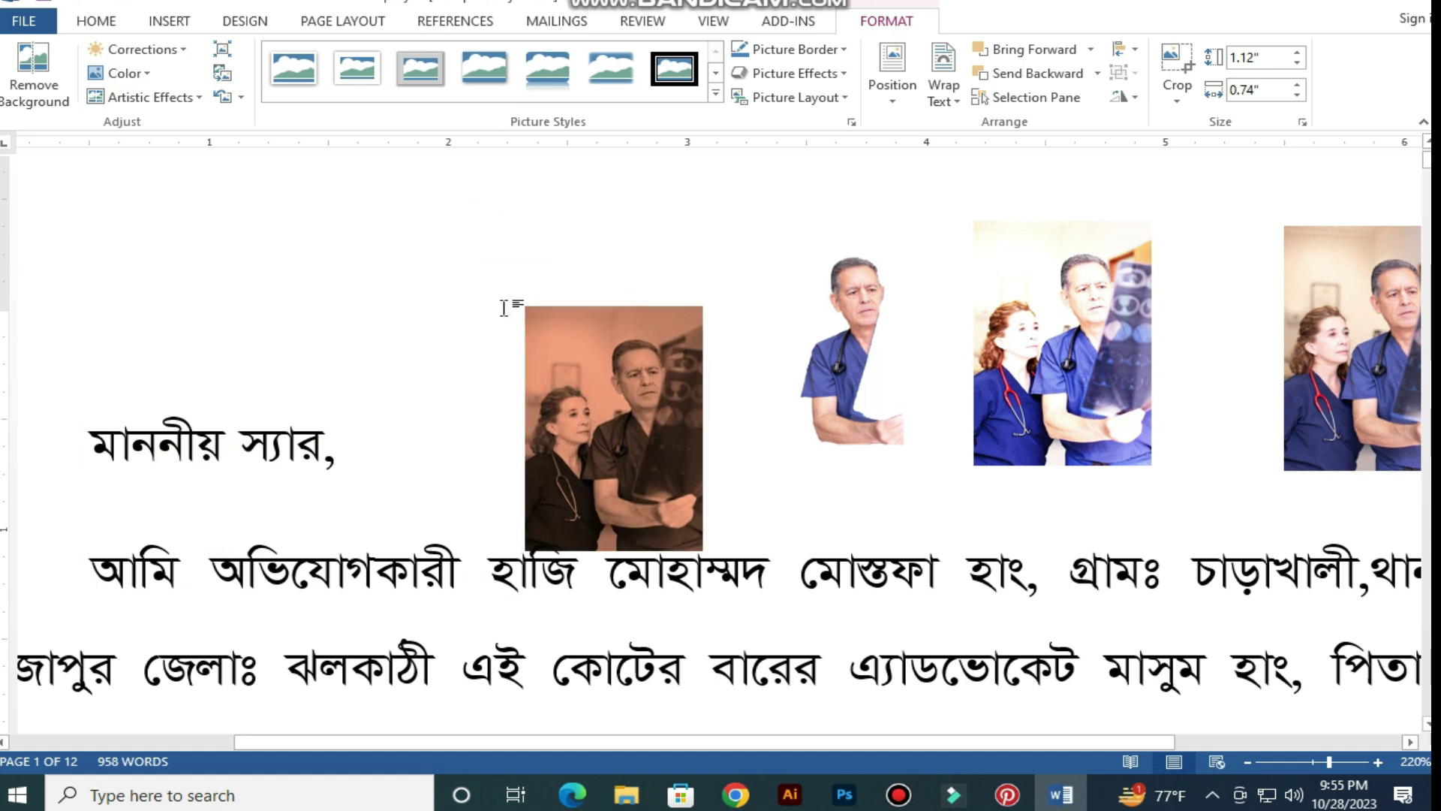
pyautogui.hotkey('ctrl', 'z')
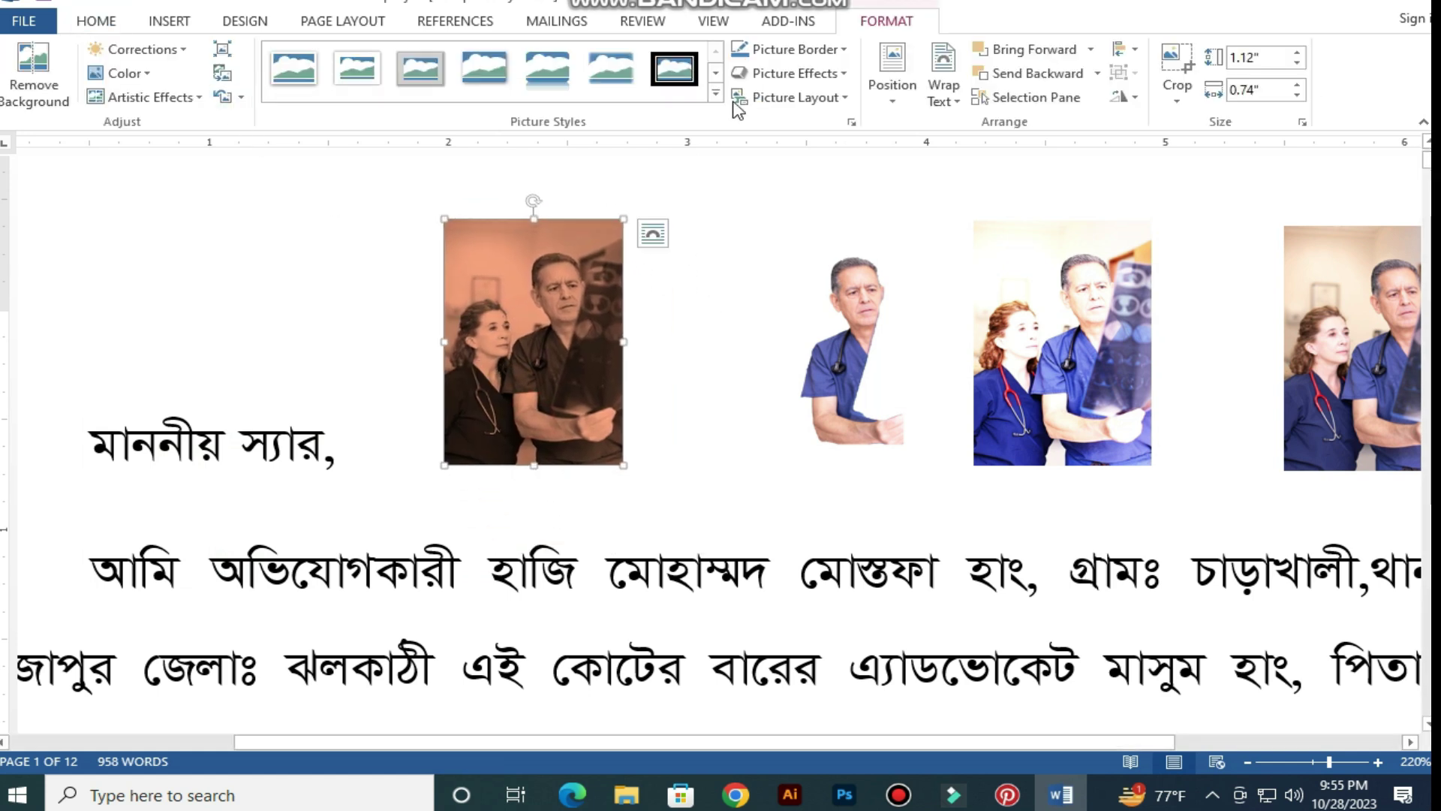
pyautogui.click(161, 104)
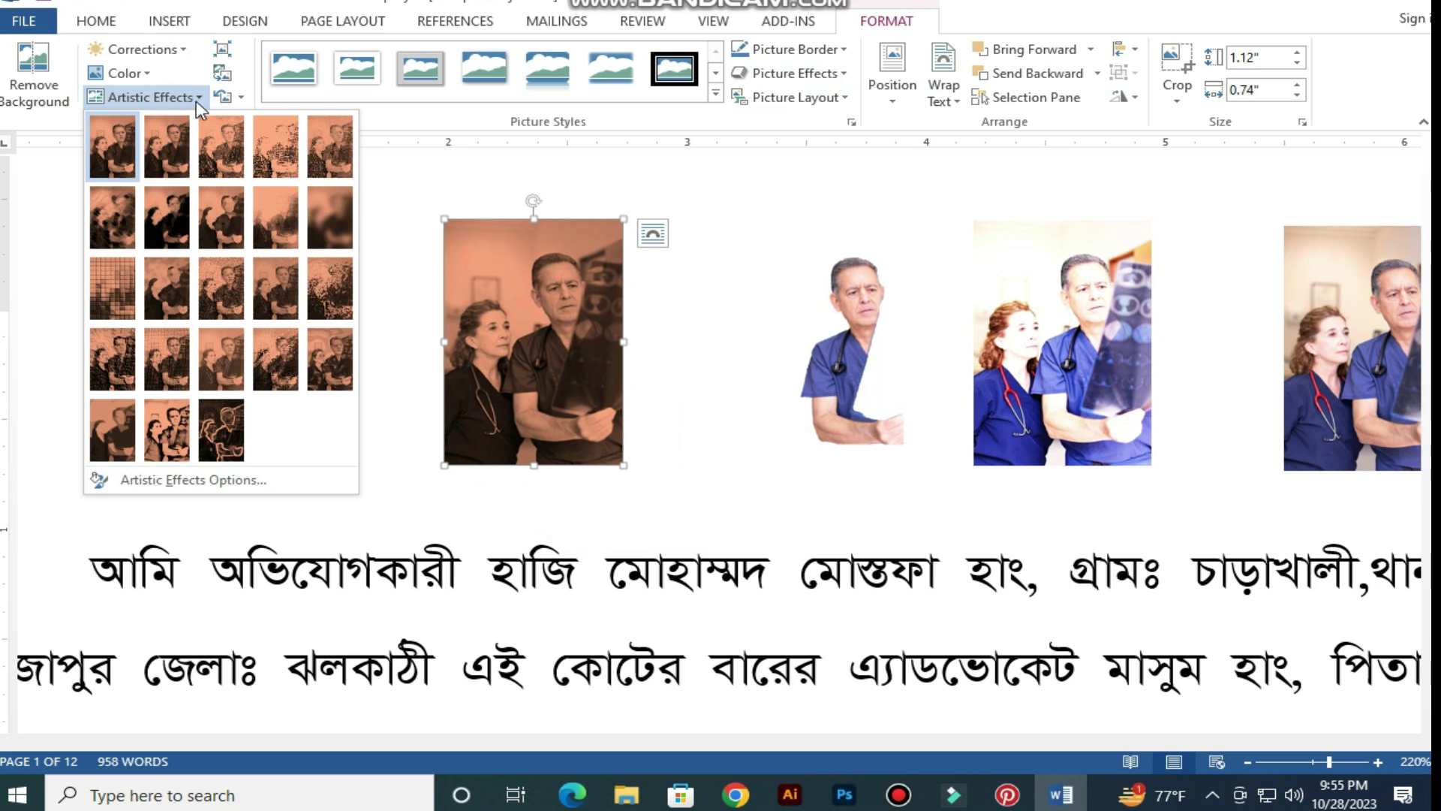
# - Apply a mosaic artistic effect to the sepia photo, then a textured effect
pyautogui.click(111, 293)
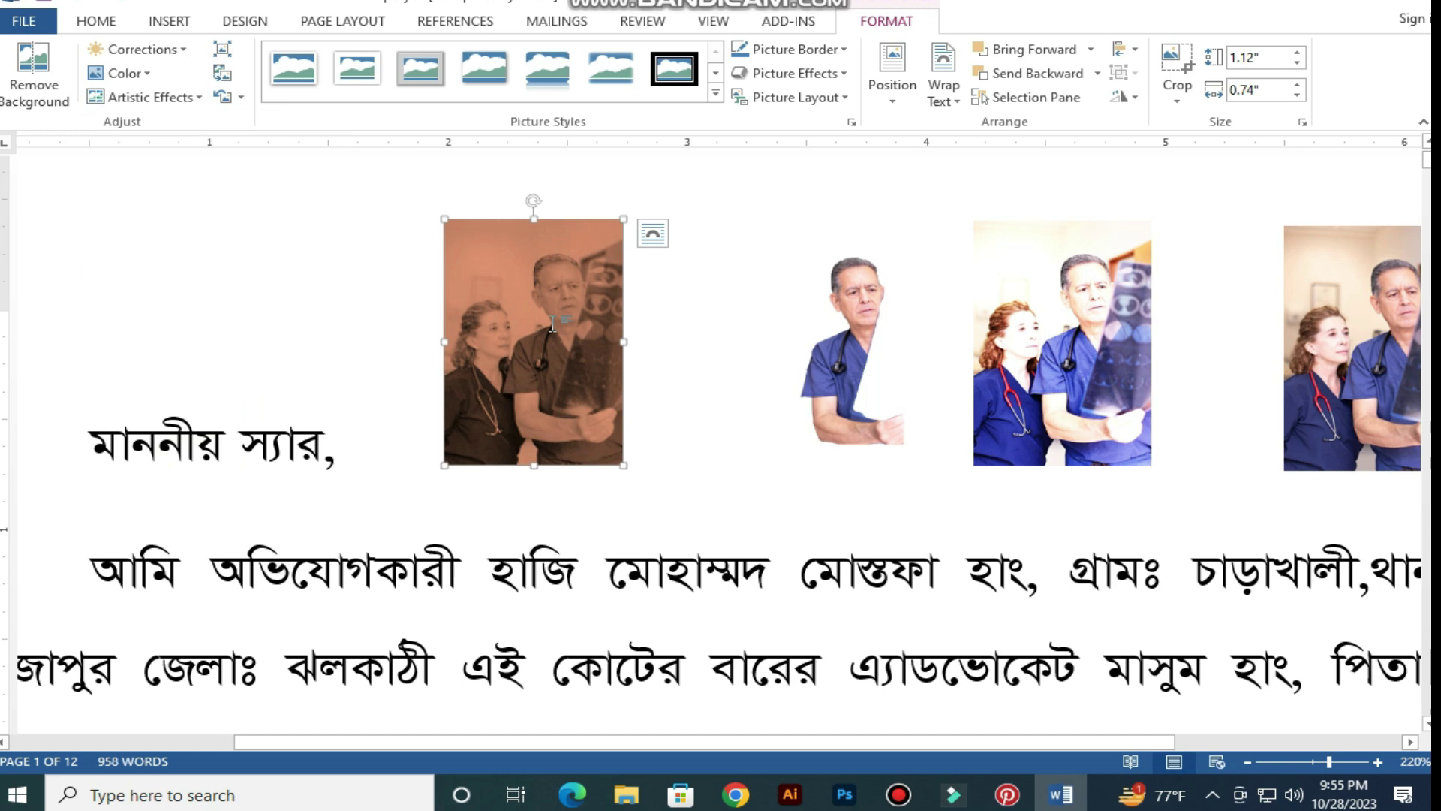
pyautogui.keyDown('ctrl'); pyautogui.scroll(10, 553, 323); pyautogui.keyUp('ctrl')
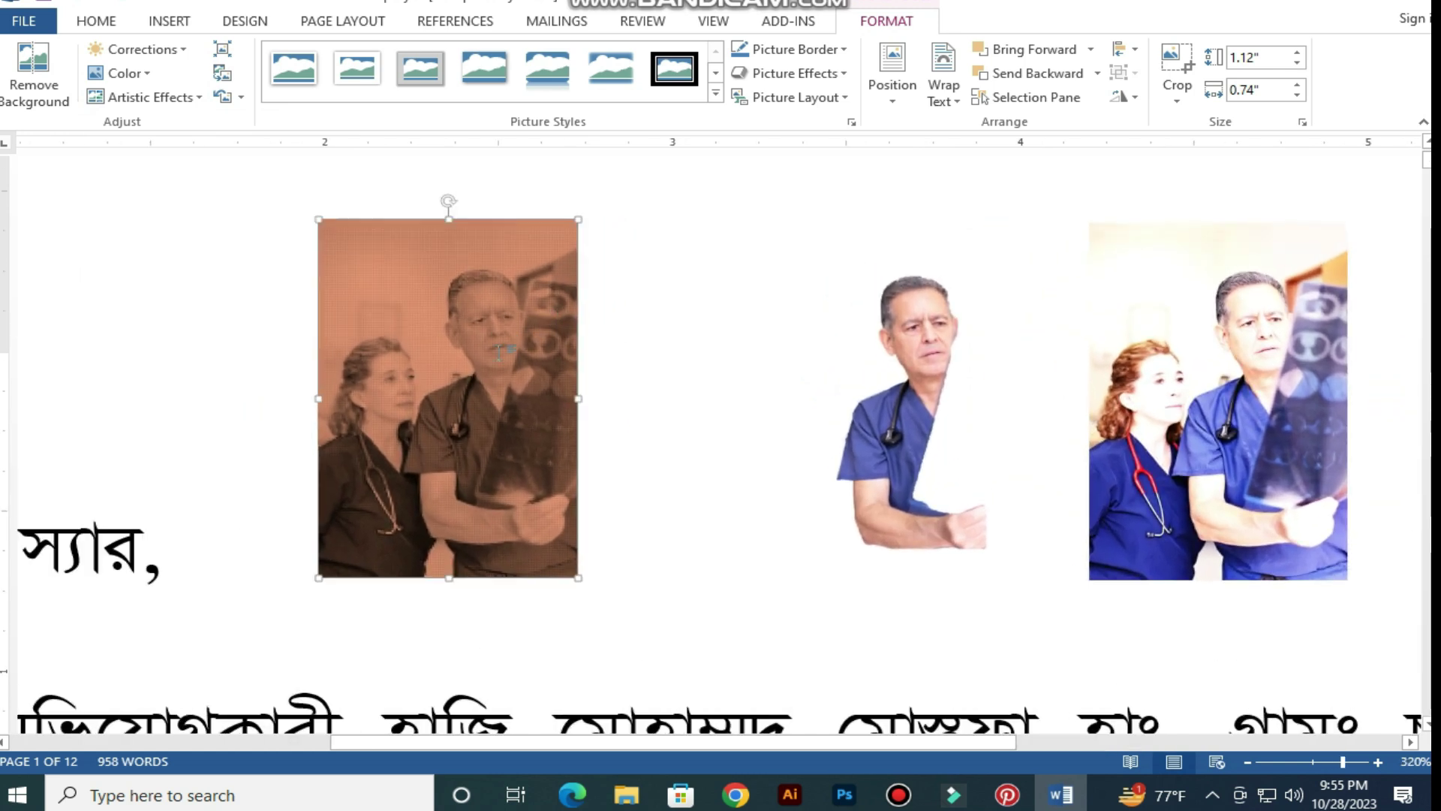
pyautogui.keyDown('ctrl'); pyautogui.scroll(9, 578, 370); pyautogui.keyUp('ctrl')
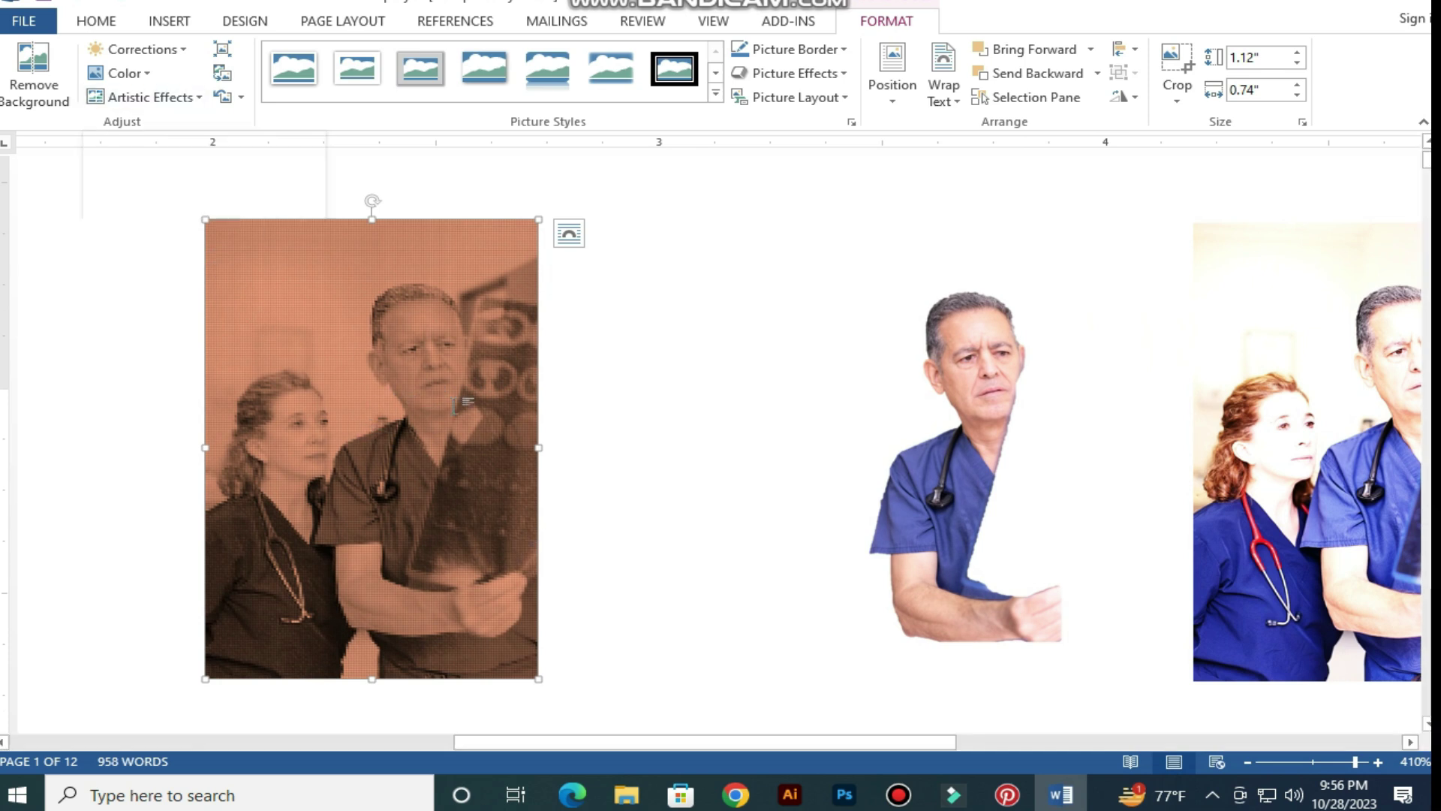
pyautogui.click(177, 96)
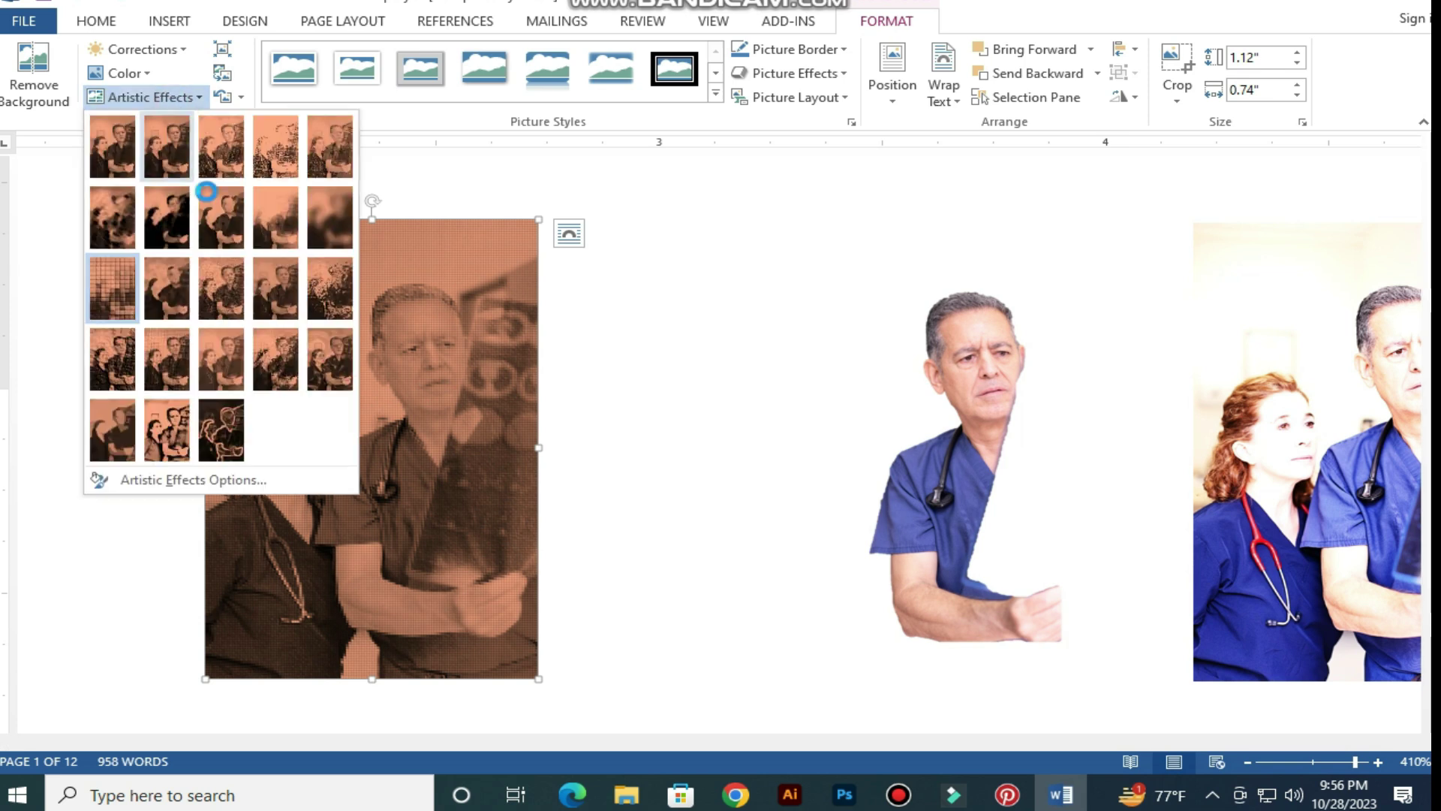
pyautogui.click(322, 295)
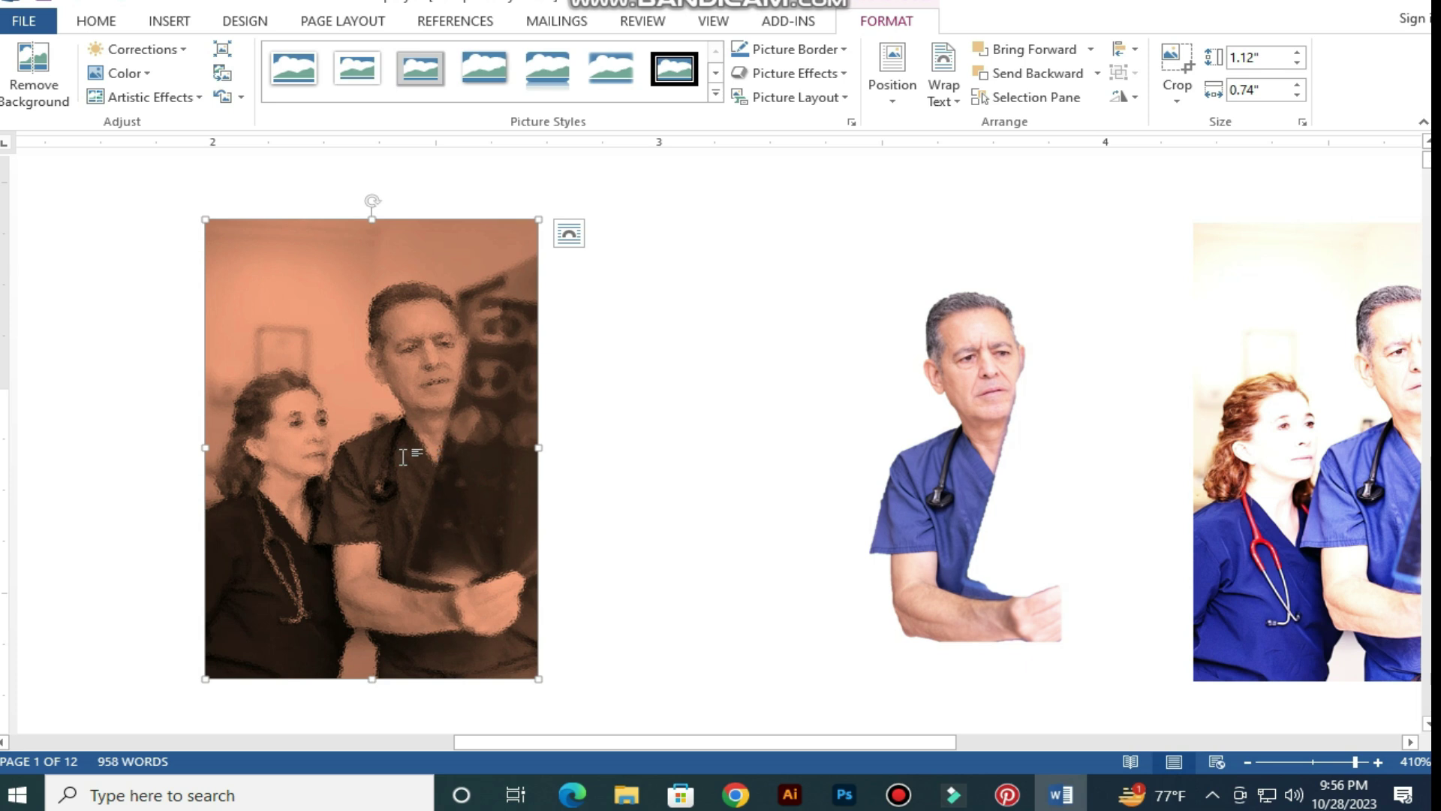
# - Try the Glow Edges effect, then replace it with a pencil sketch effect
pyautogui.click(193, 100)
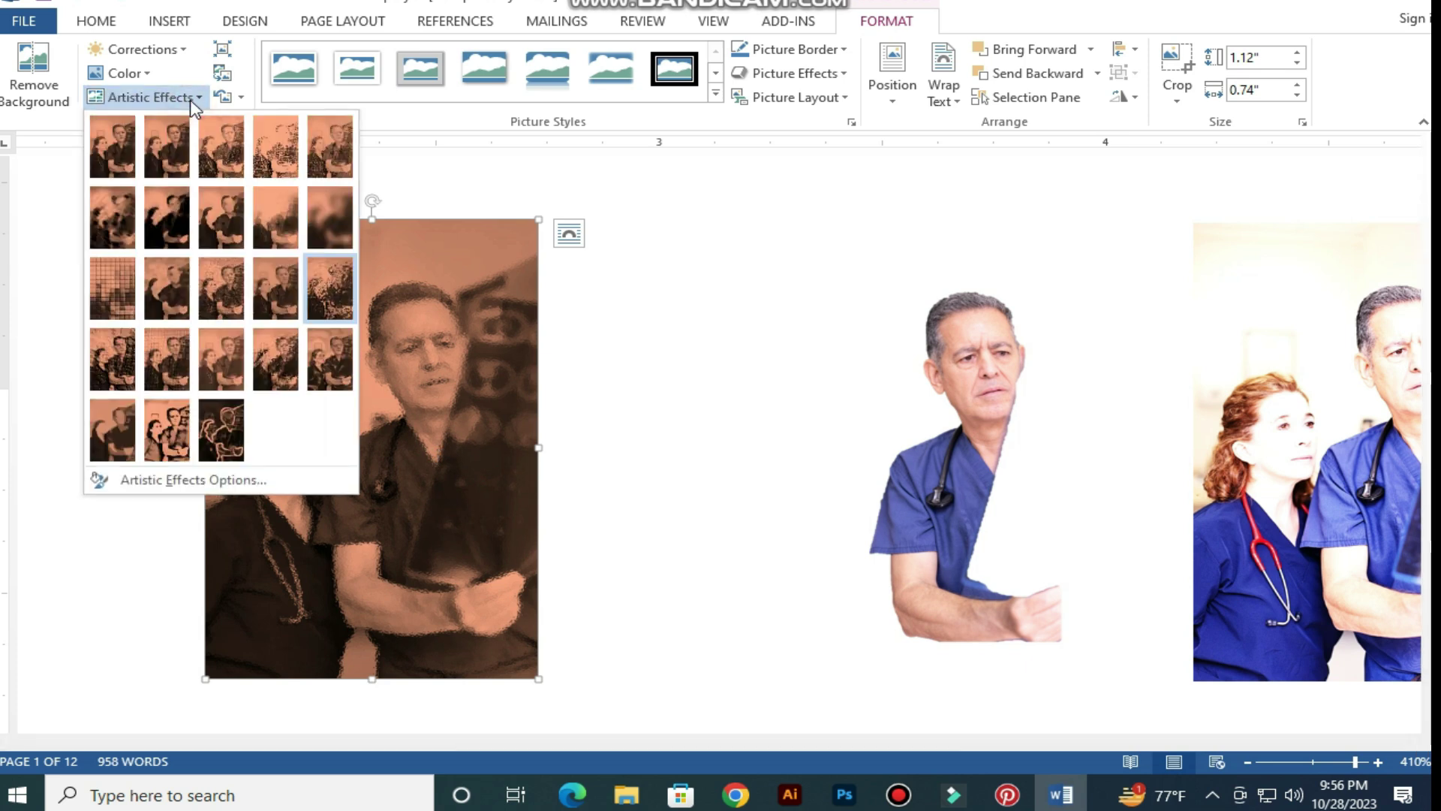
pyautogui.click(219, 442)
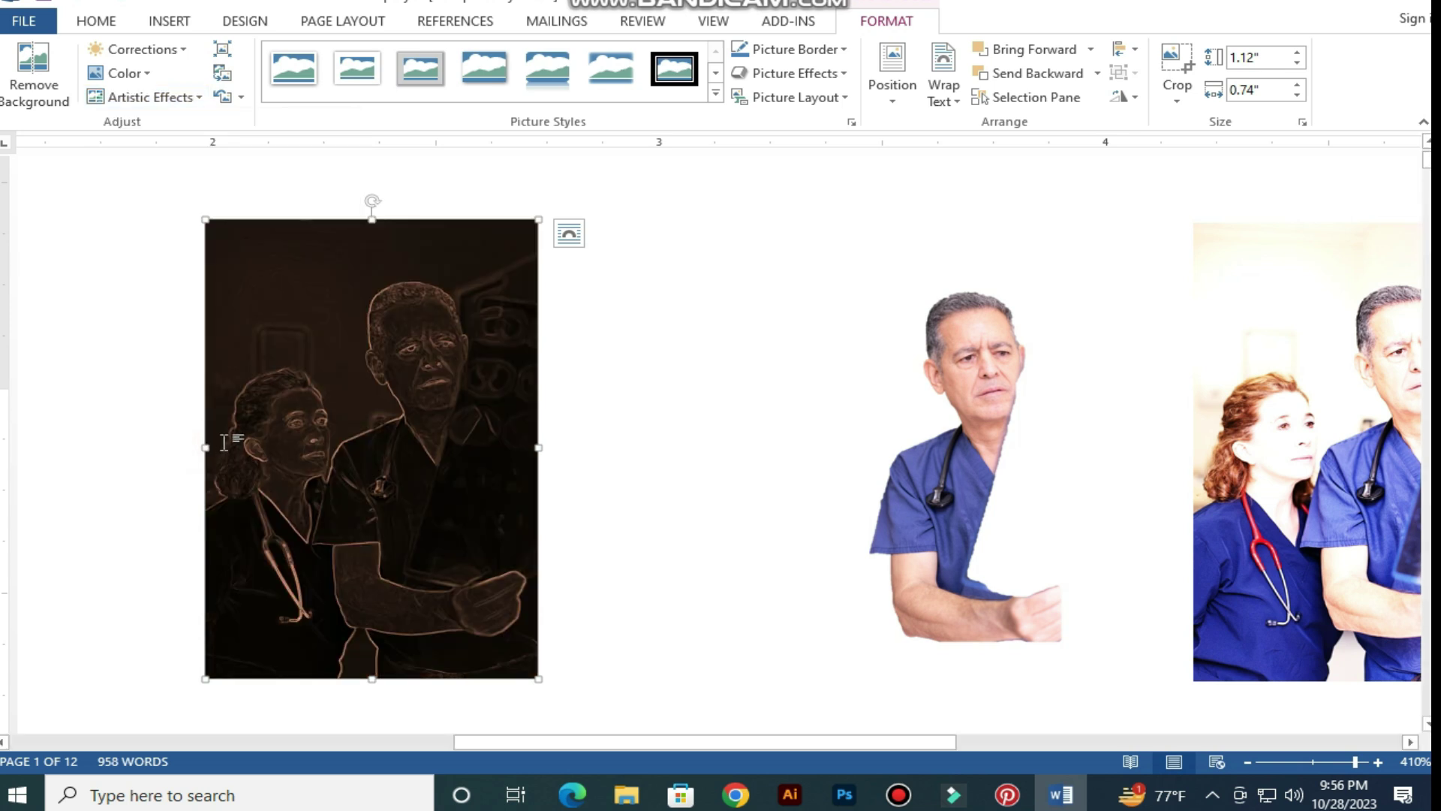
pyautogui.click(150, 98)
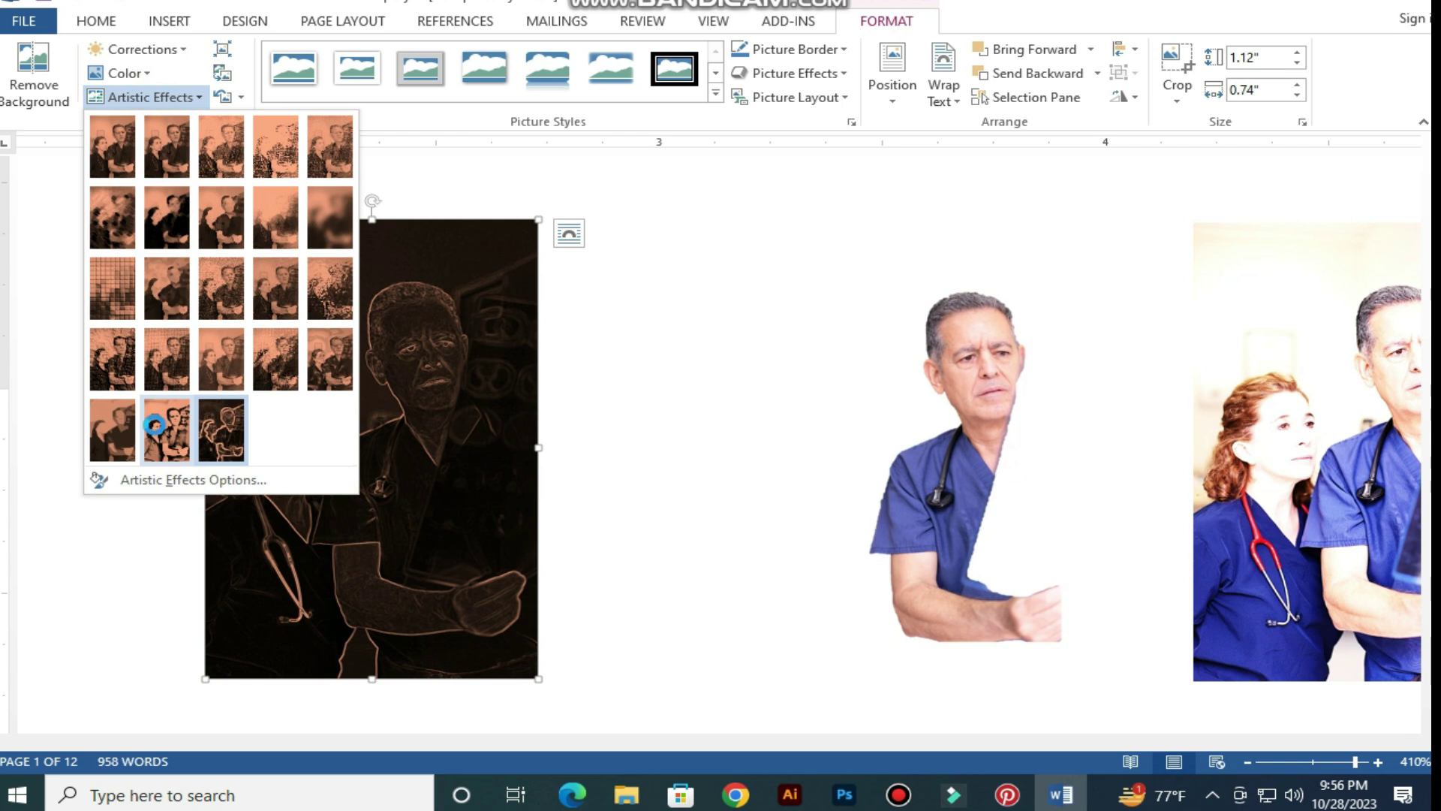
pyautogui.click(158, 434)
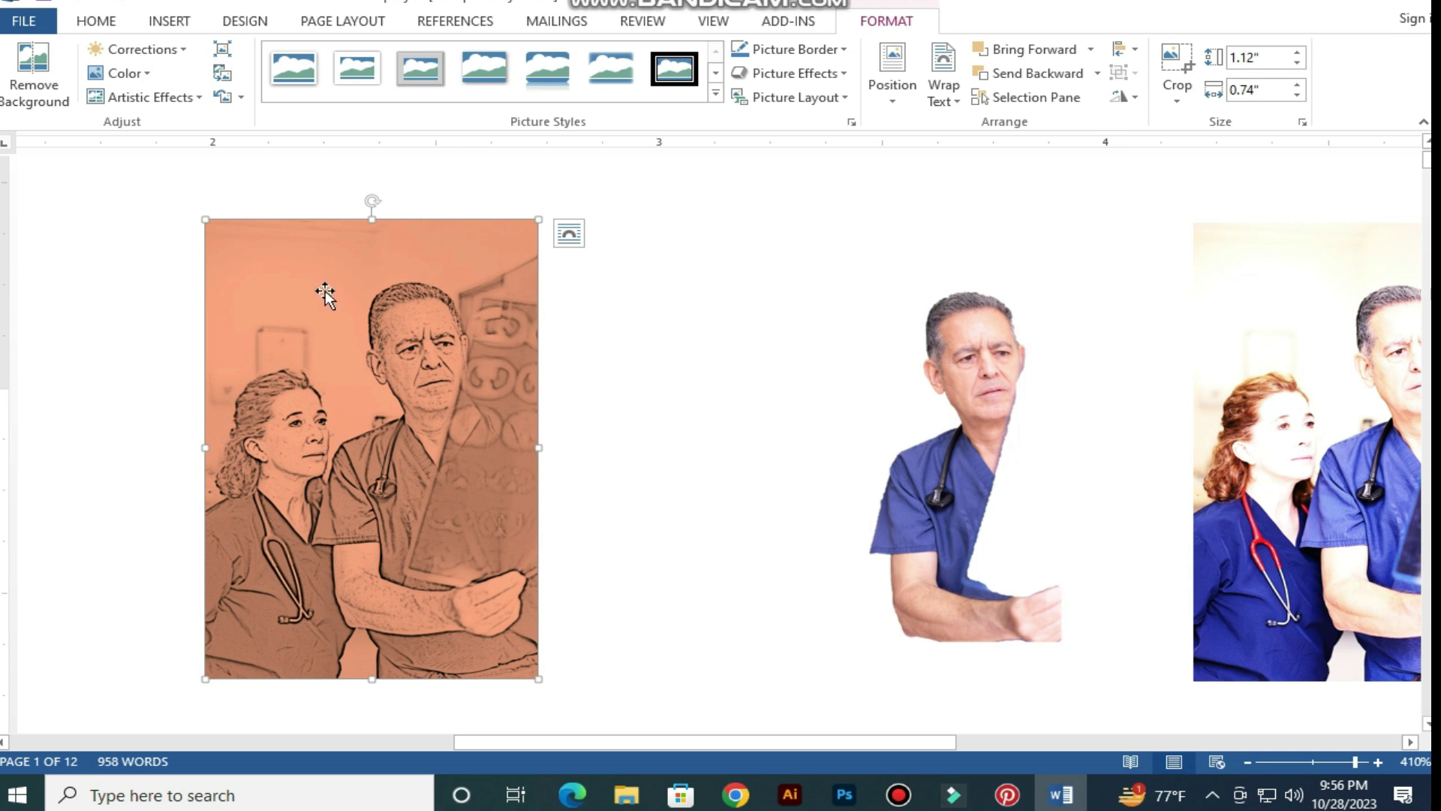
pyautogui.click(363, 343)
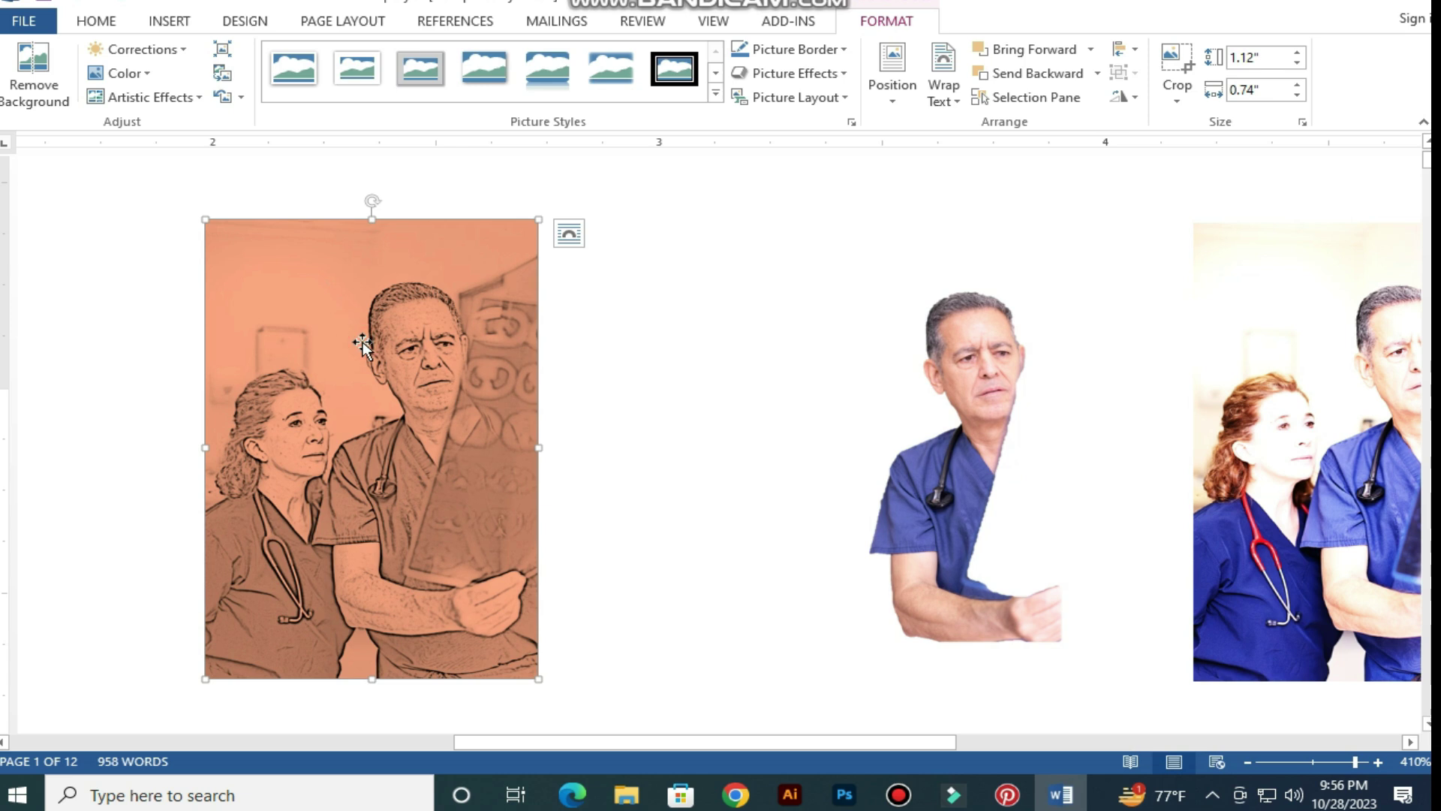
# - Widen the doctor photo by dragging its side handles right and left
pyautogui.click(241, 97)
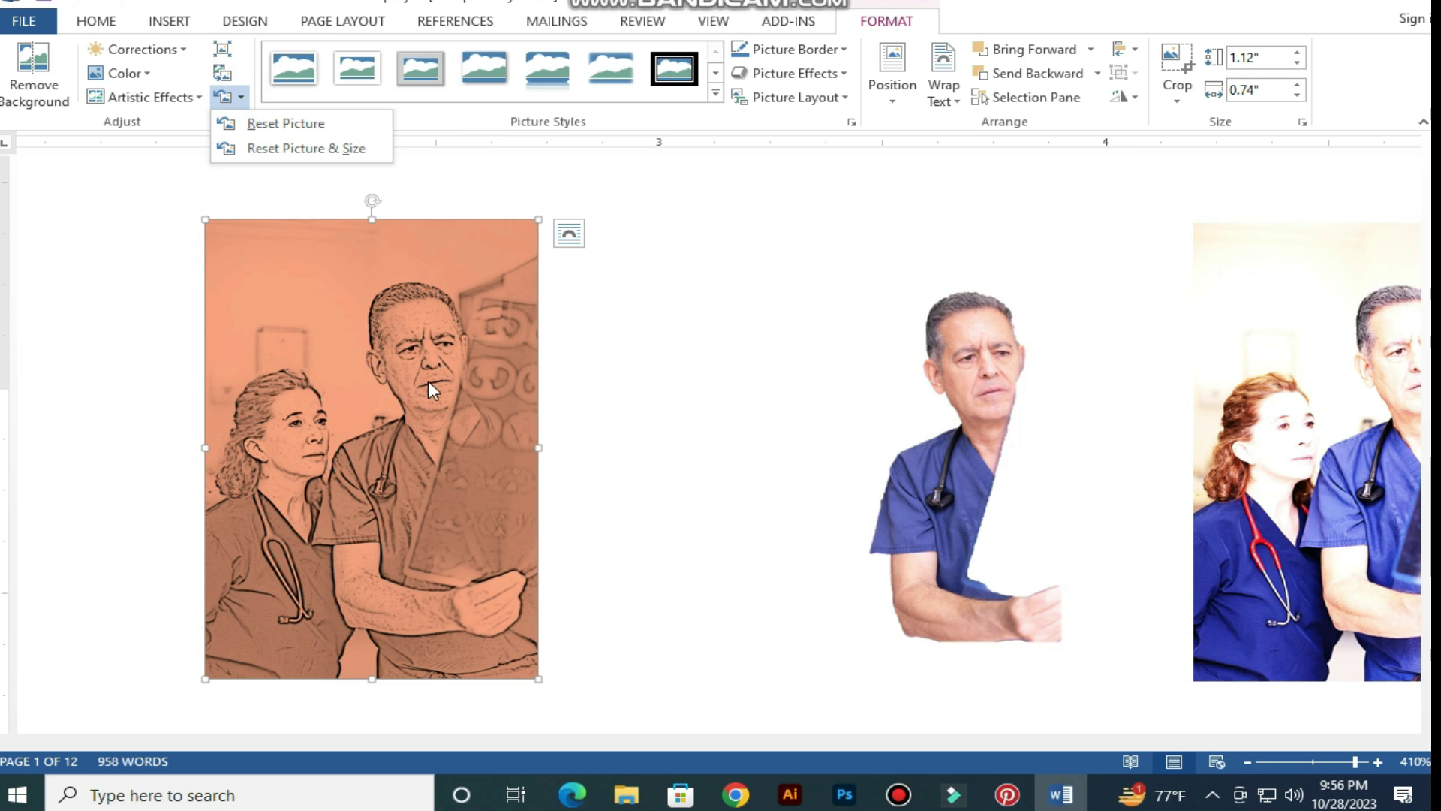
pyautogui.click(524, 449)
pyautogui.moveTo(538, 449); pyautogui.dragTo(655, 454)
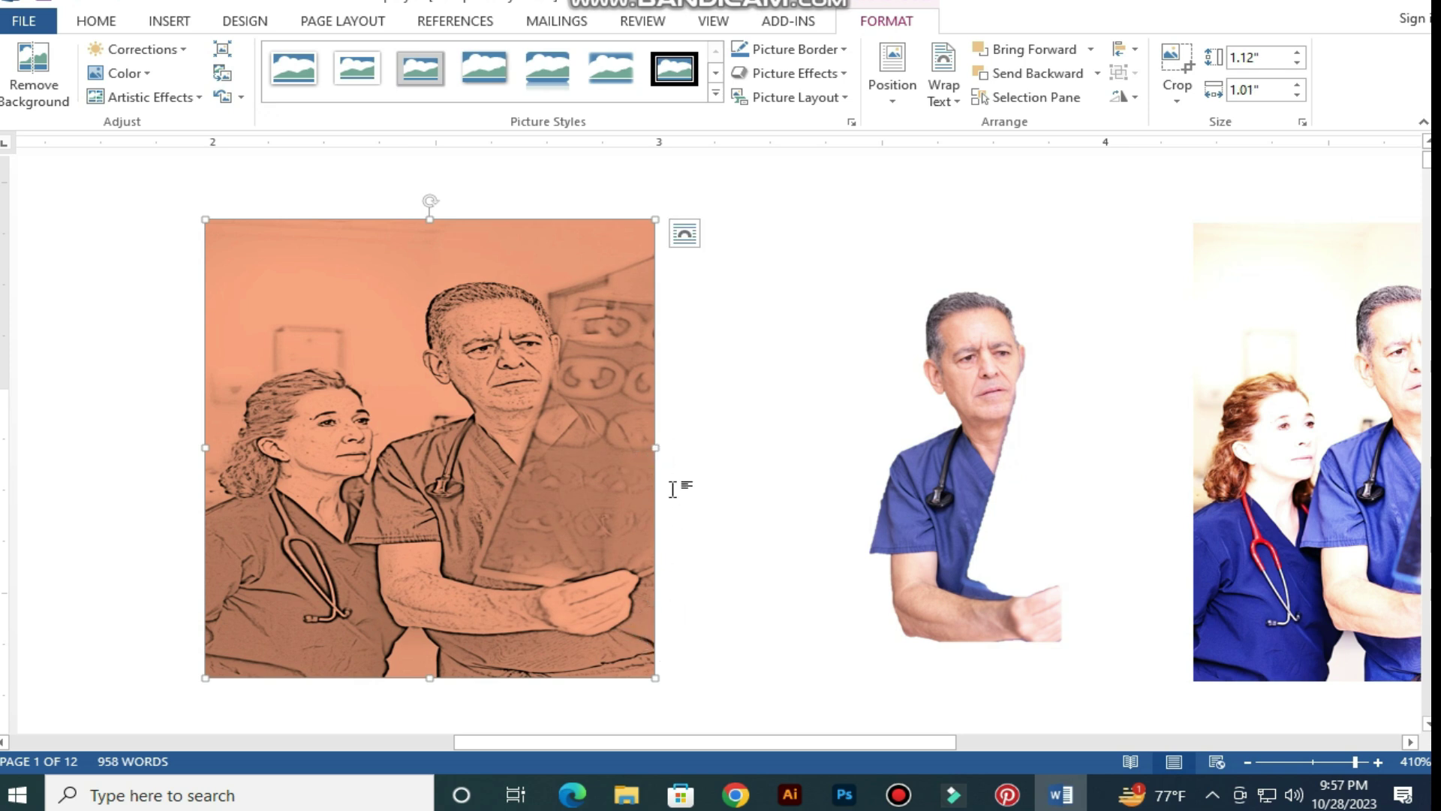
pyautogui.moveTo(205, 449); pyautogui.dragTo(124, 454)
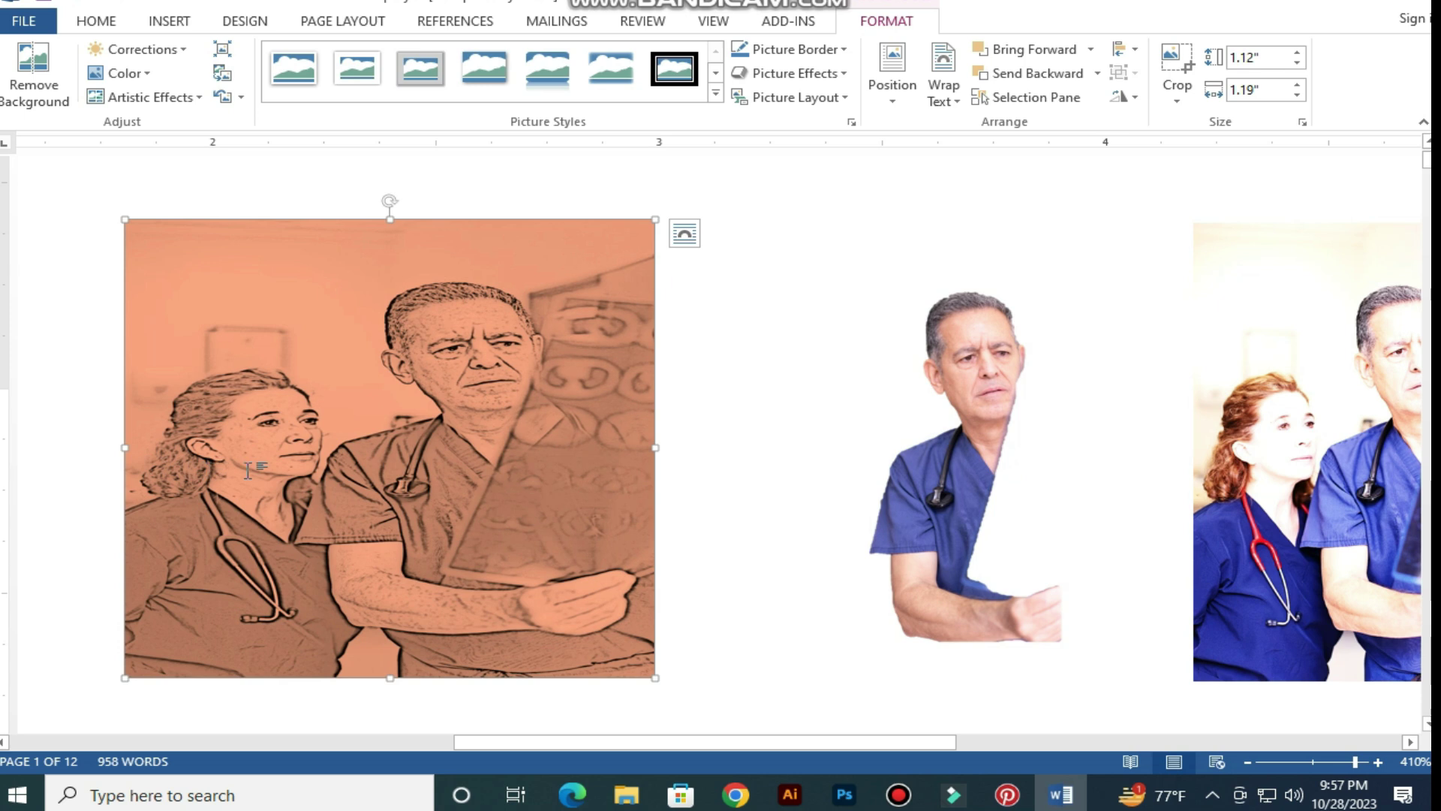
# - Apply Reset Picture and Reset Picture & Size, then shrink the photo from its corner
pyautogui.click(239, 97)
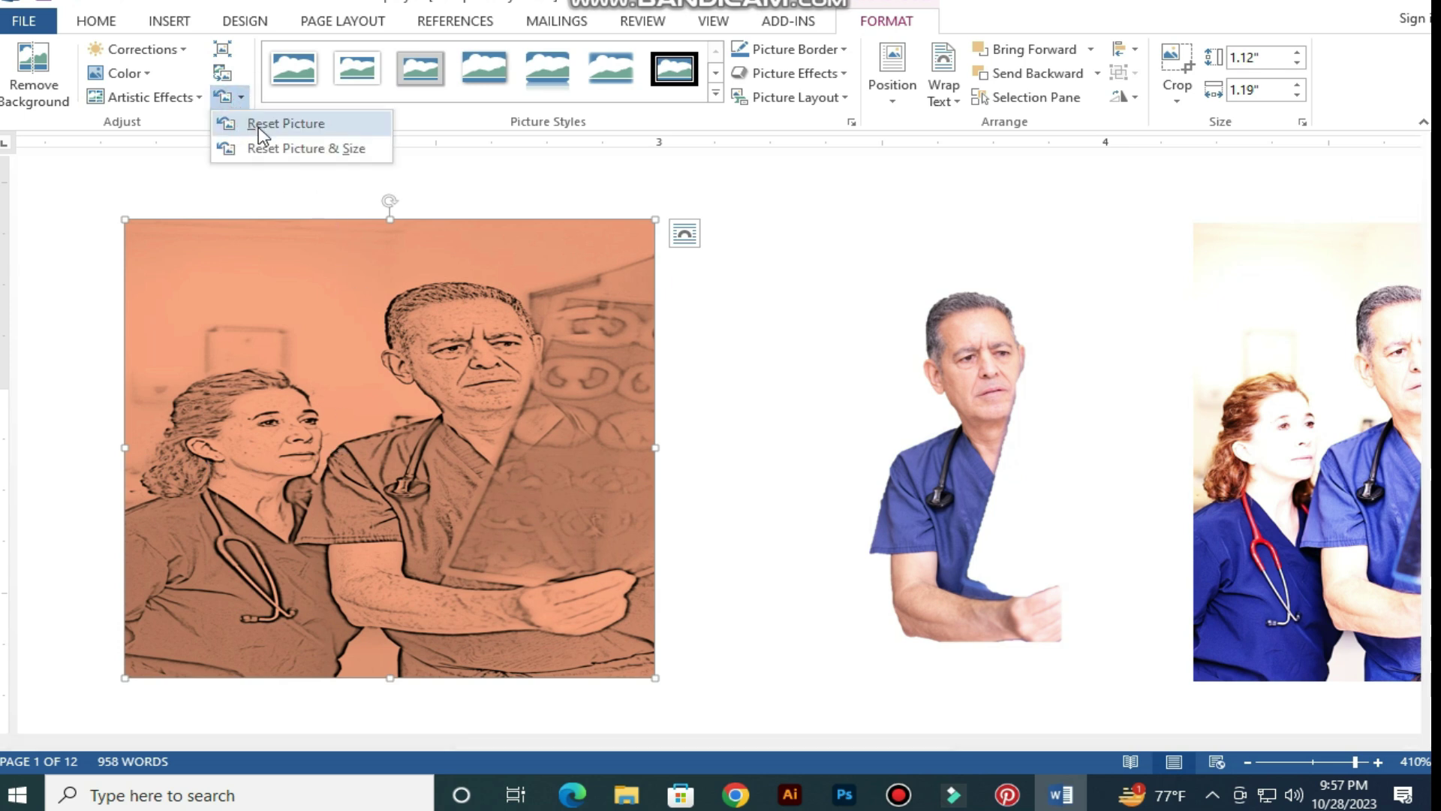
pyautogui.click(259, 126)
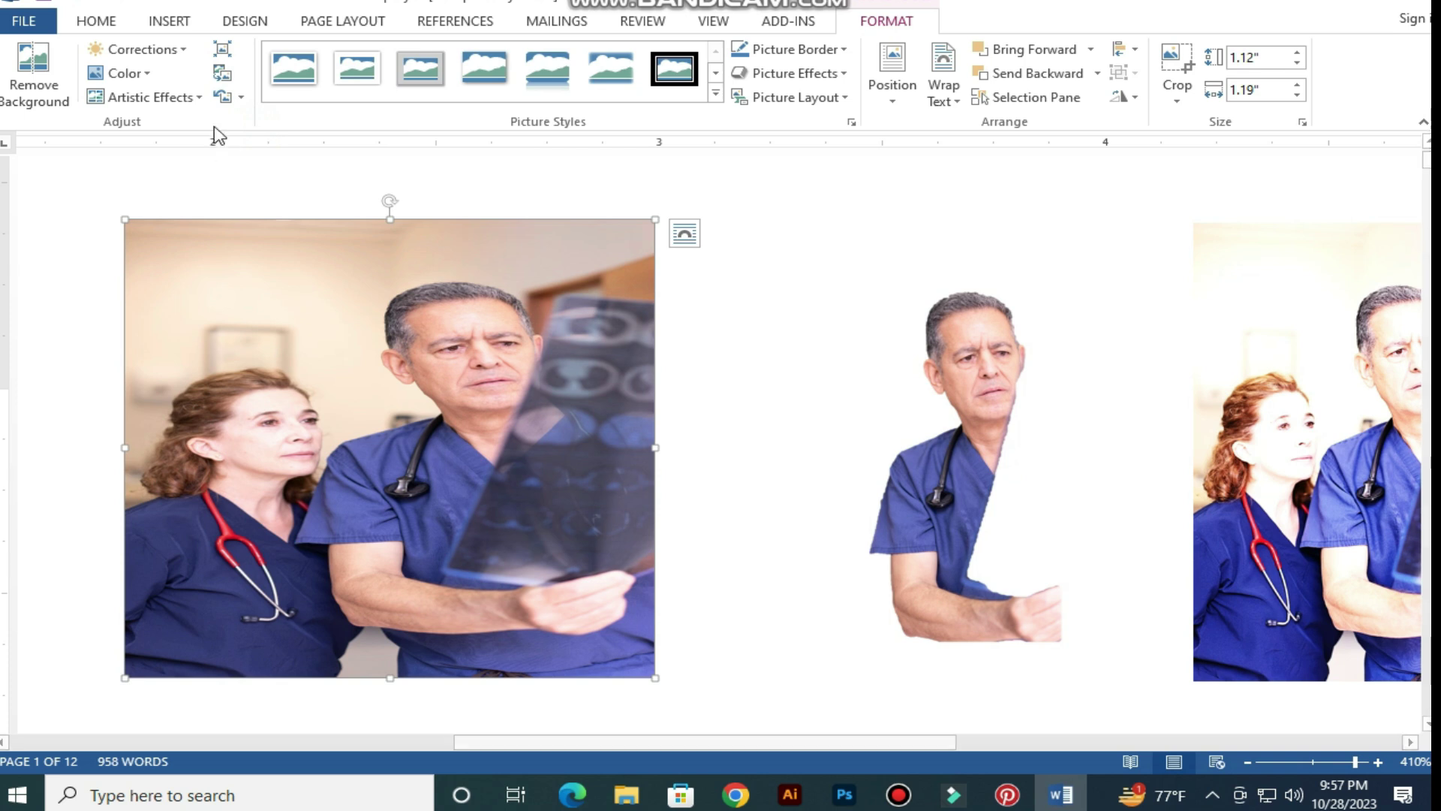
pyautogui.click(241, 97)
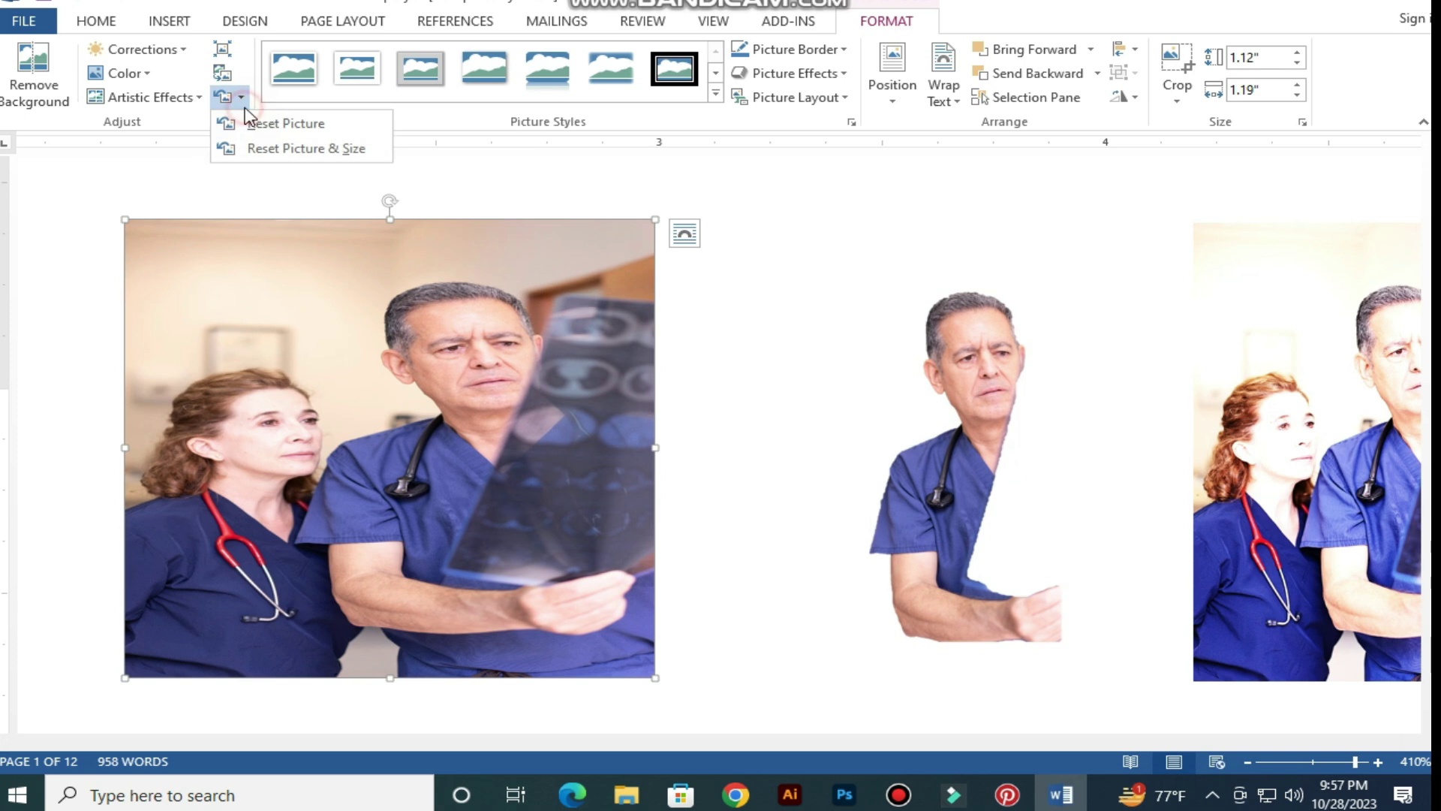
pyautogui.click(264, 155)
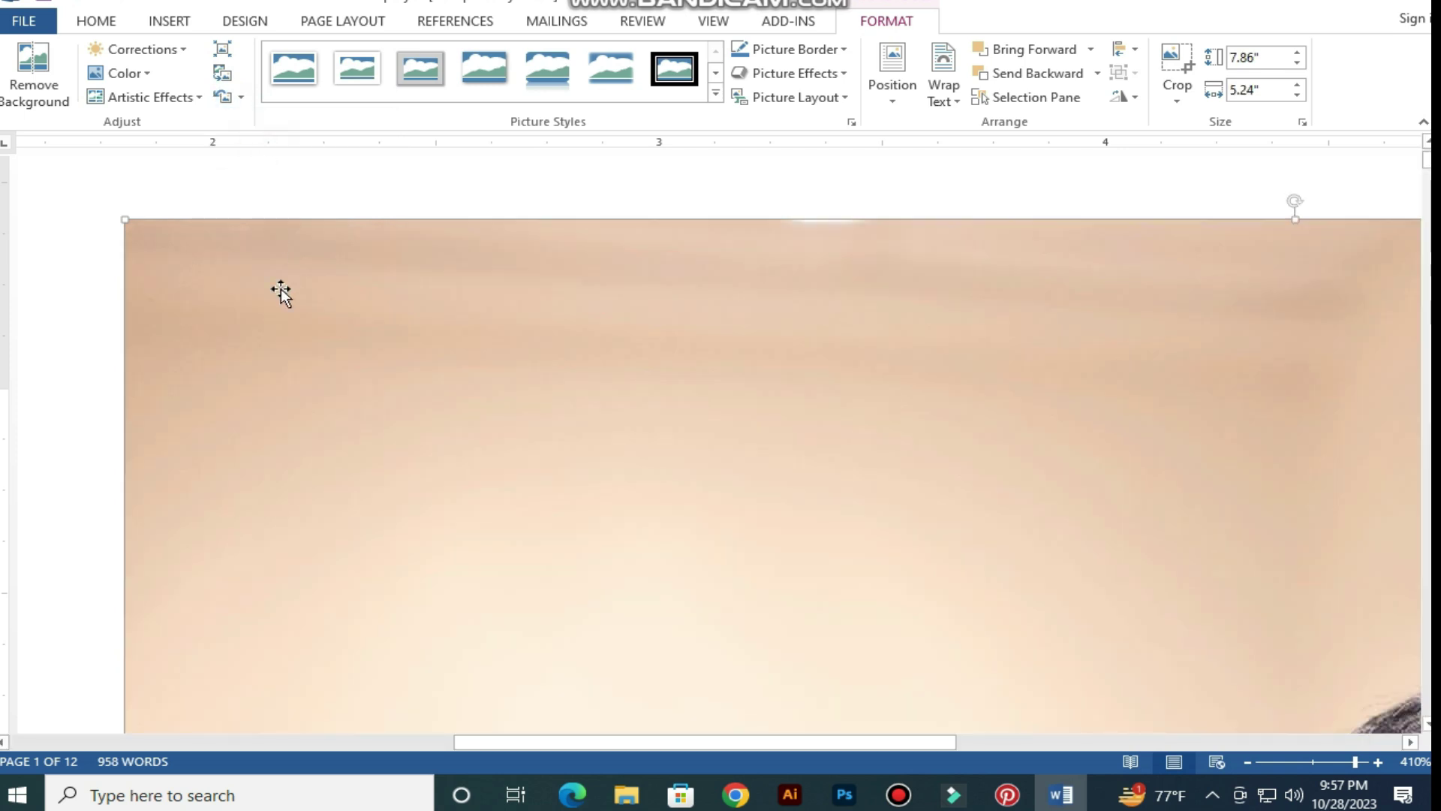
pyautogui.scroll(-12, 295, 366)
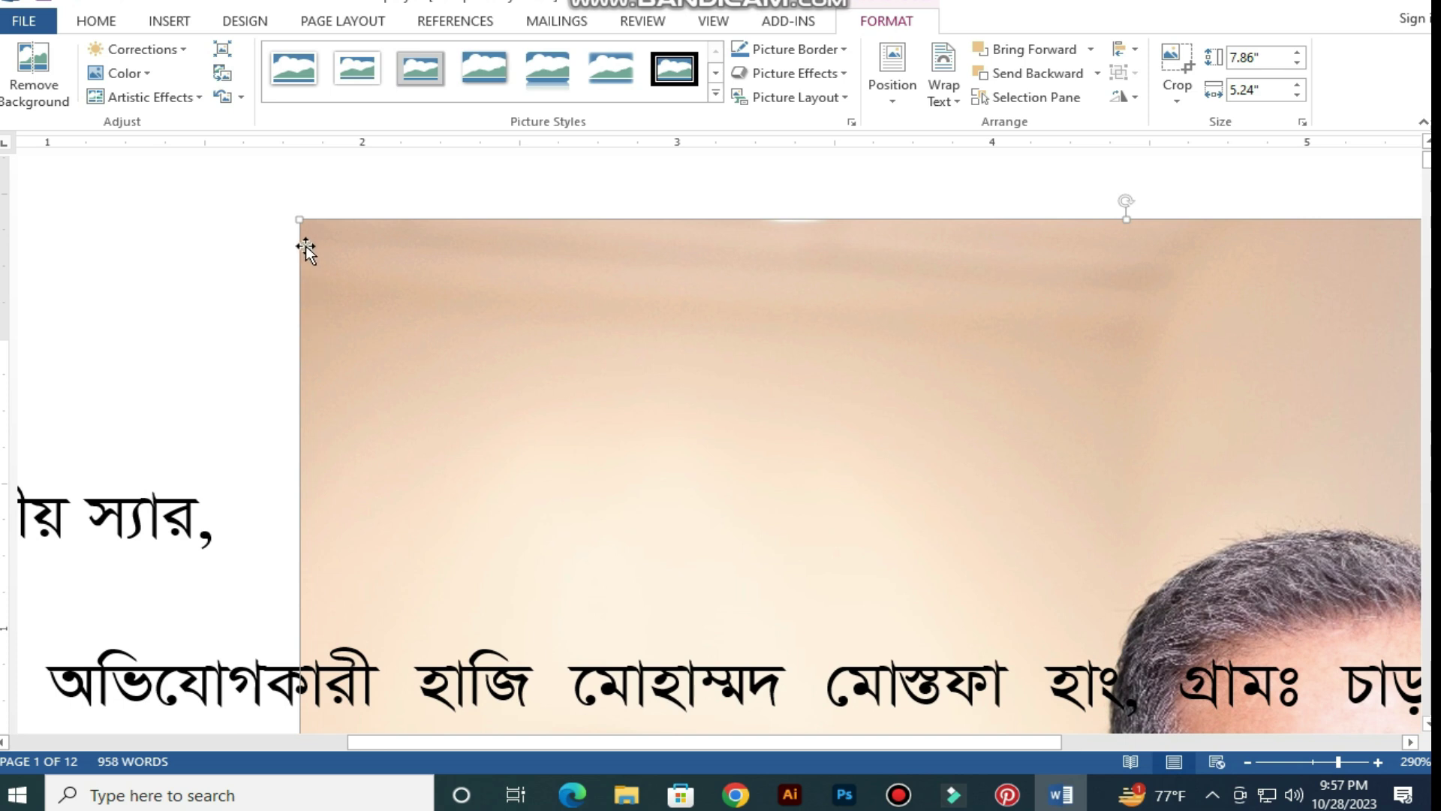
pyautogui.moveTo(298, 219); pyautogui.dragTo(660, 552)
pyautogui.scroll(5, 666, 409)
# - Drag the reset doctor photo left and up so it sits just above মাননীয় স্যার
pyautogui.click(701, 646)
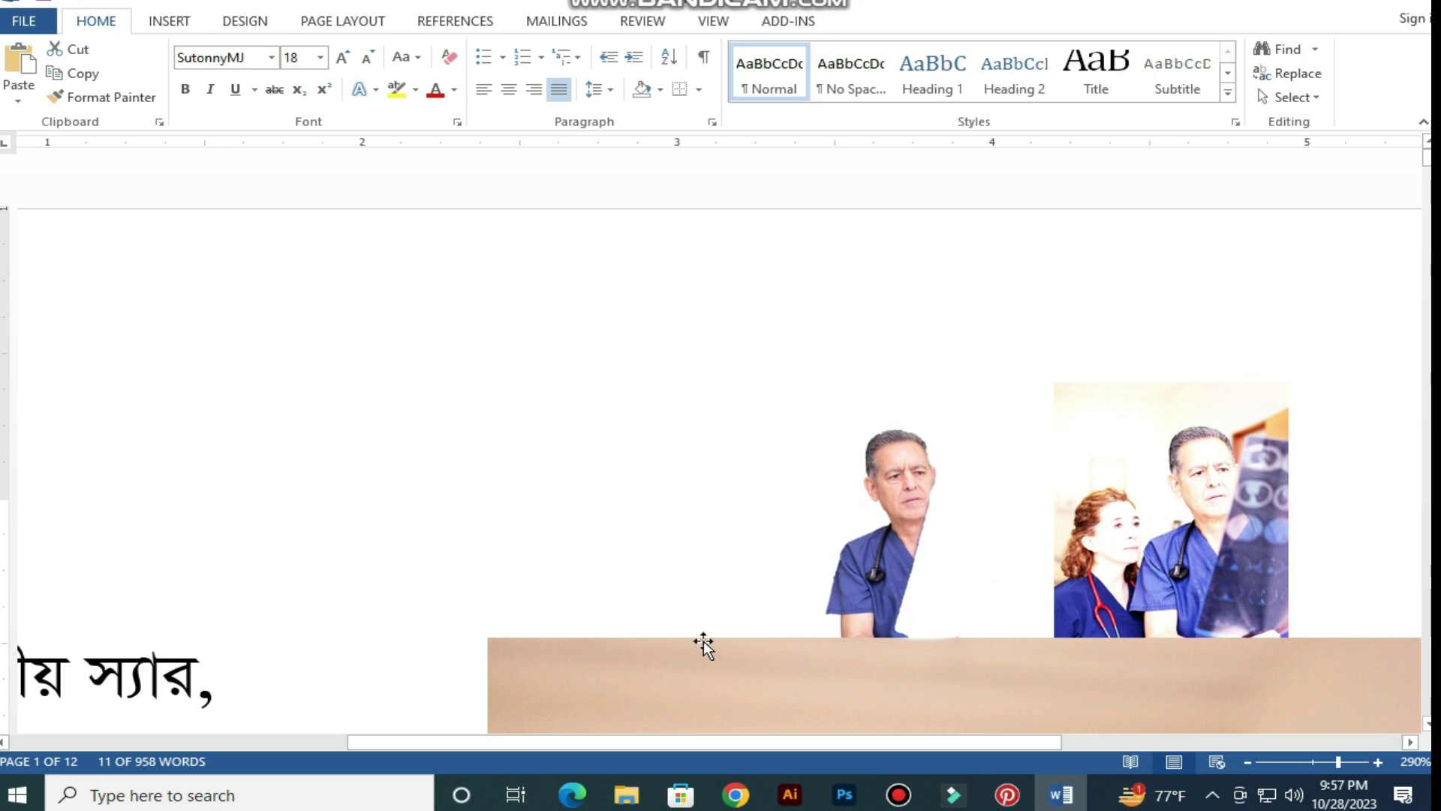
pyautogui.moveTo(707, 675); pyautogui.dragTo(405, 248)
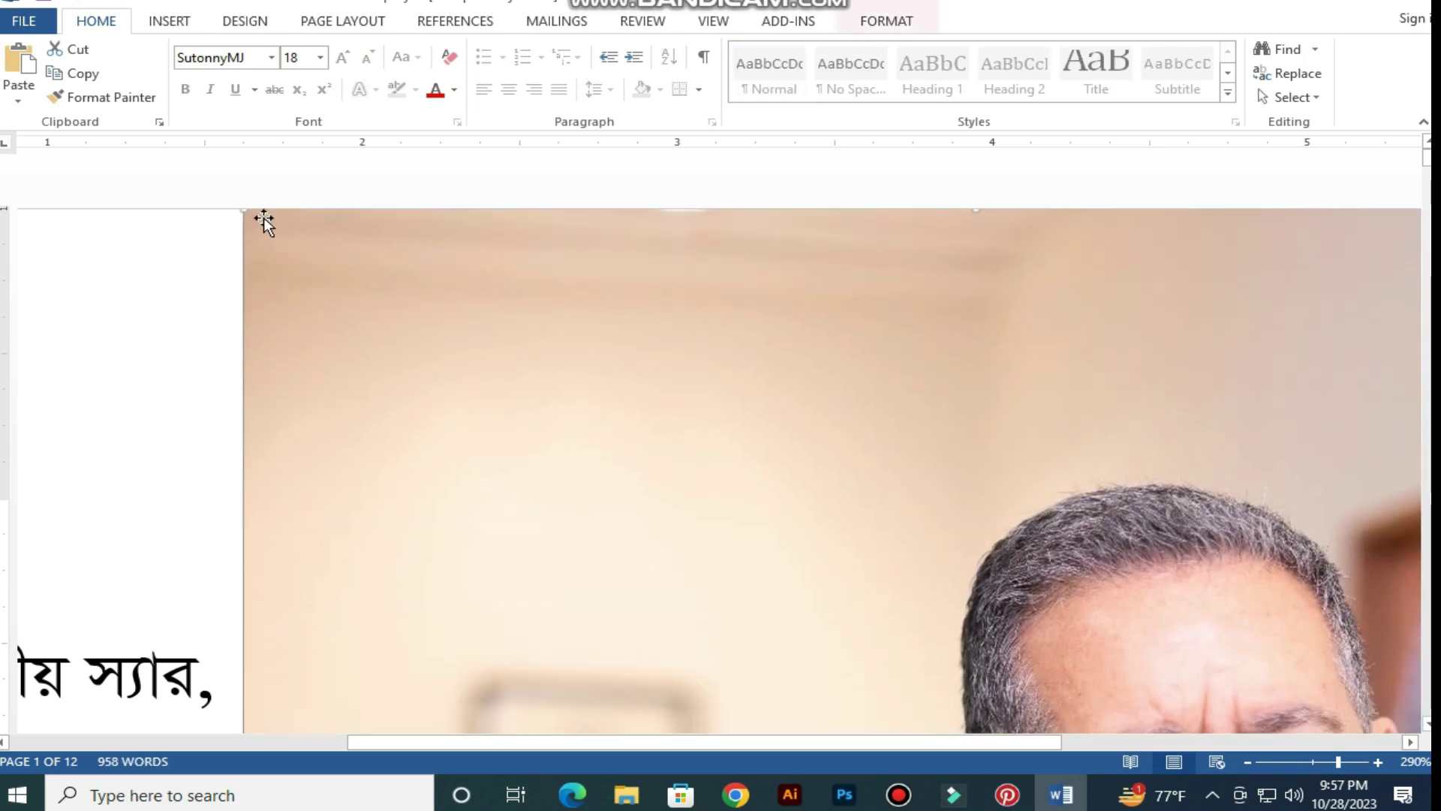
pyautogui.doubleClick(259, 181)
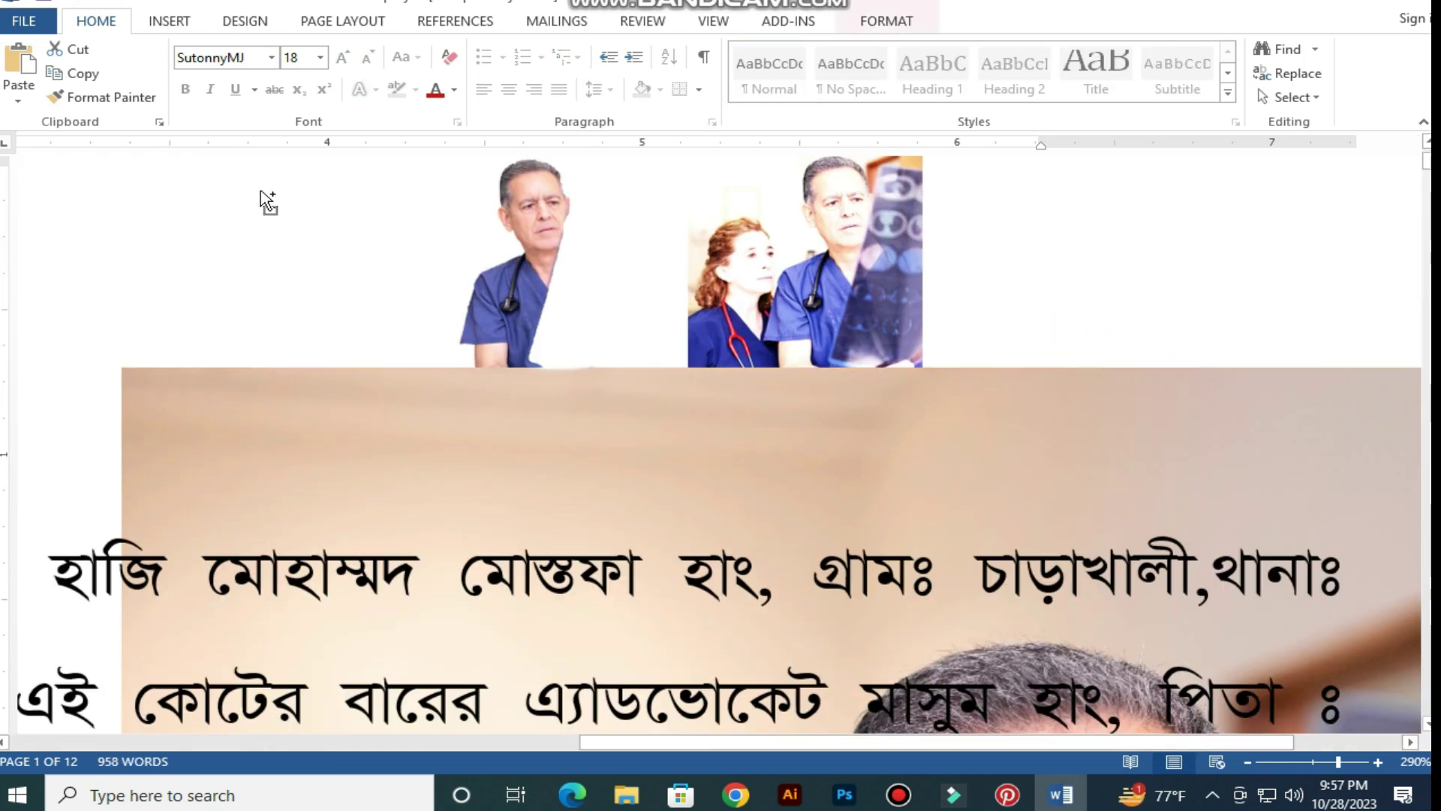
pyautogui.hotkey('ctrl', 'z')
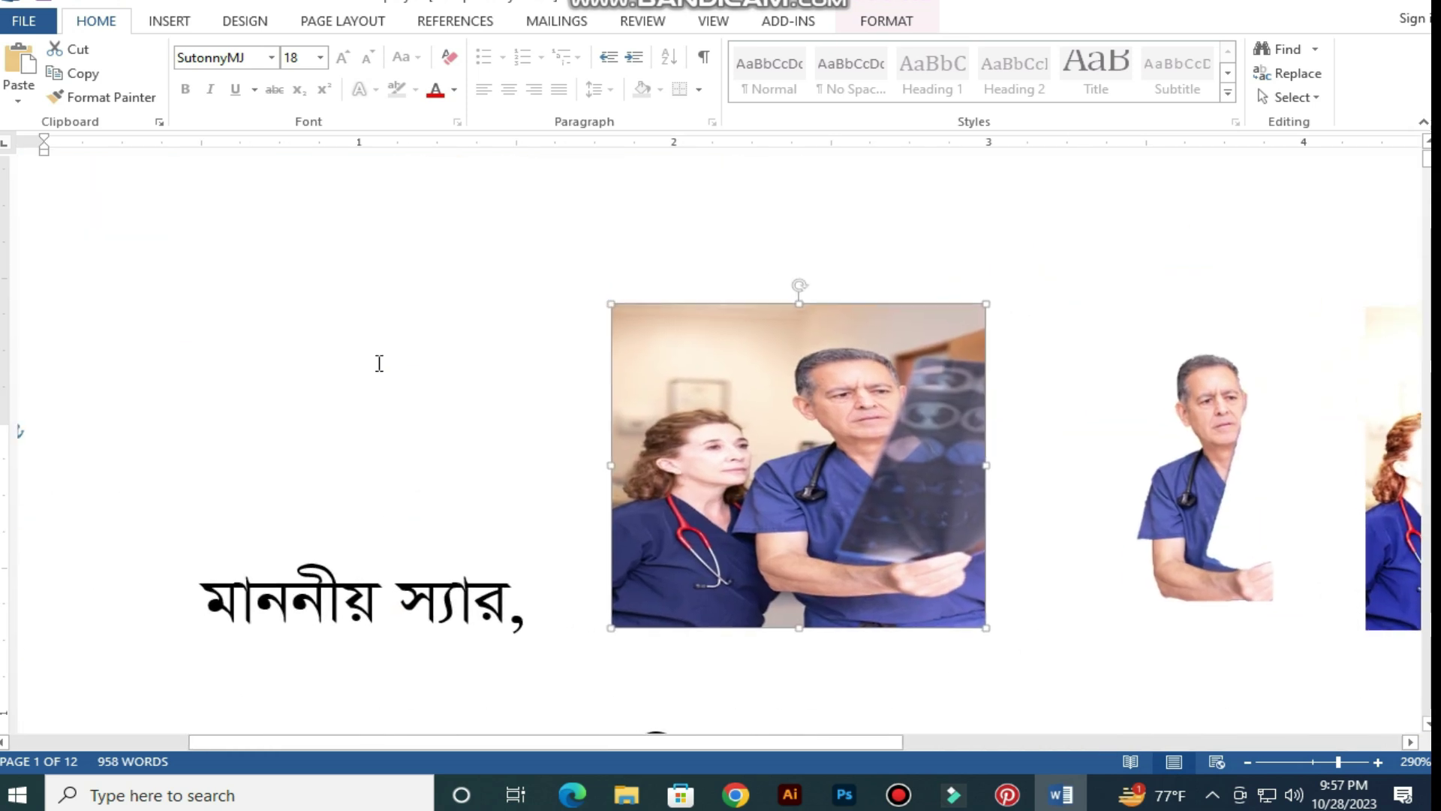
pyautogui.hotkey('ctrl', 'z')
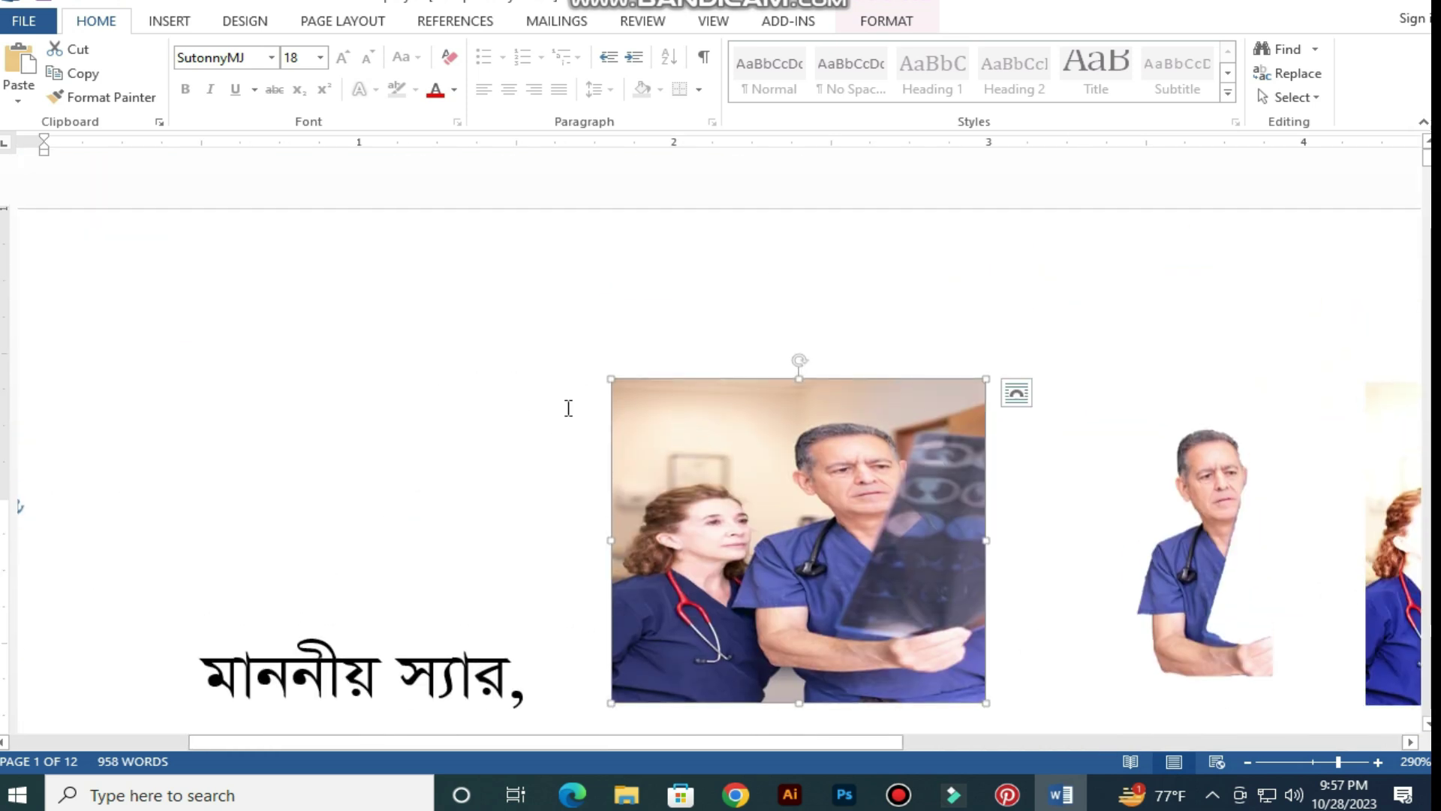
pyautogui.moveTo(702, 480); pyautogui.dragTo(417, 358)
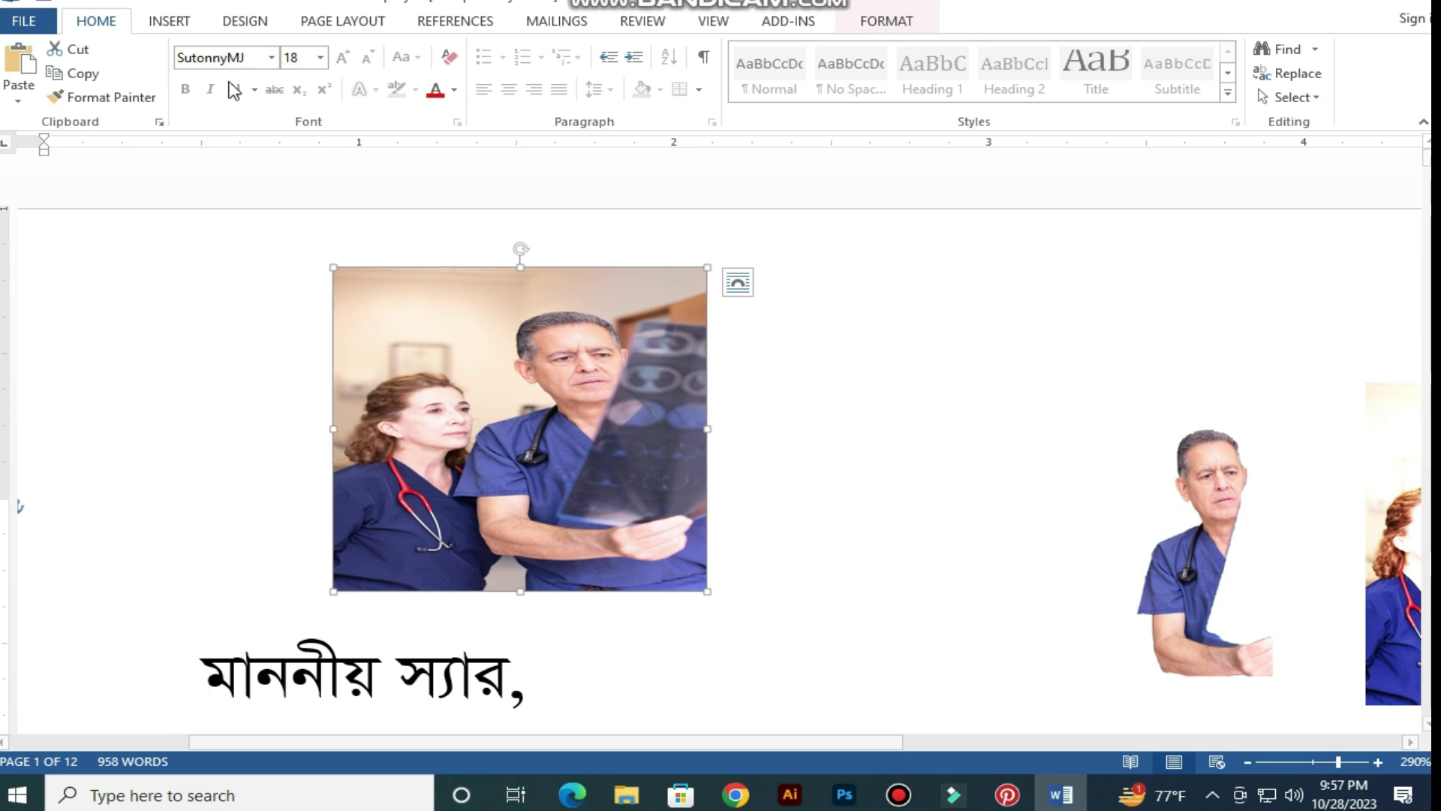
pyautogui.click(867, 22)
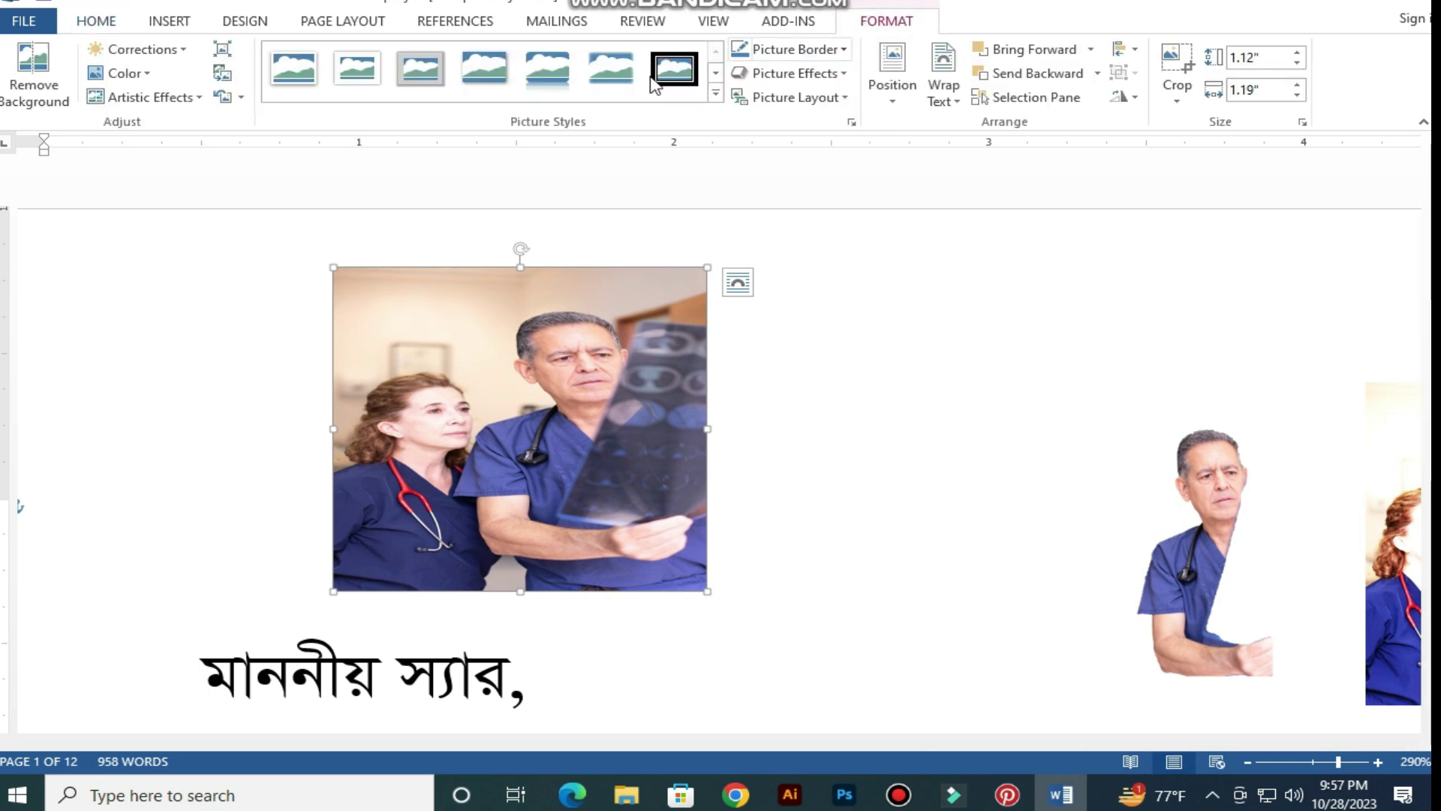
# - Swap the photo for pexels-los-muertos-crew-8460160 from file, browsing in thumbnail view
pyautogui.click(225, 84)
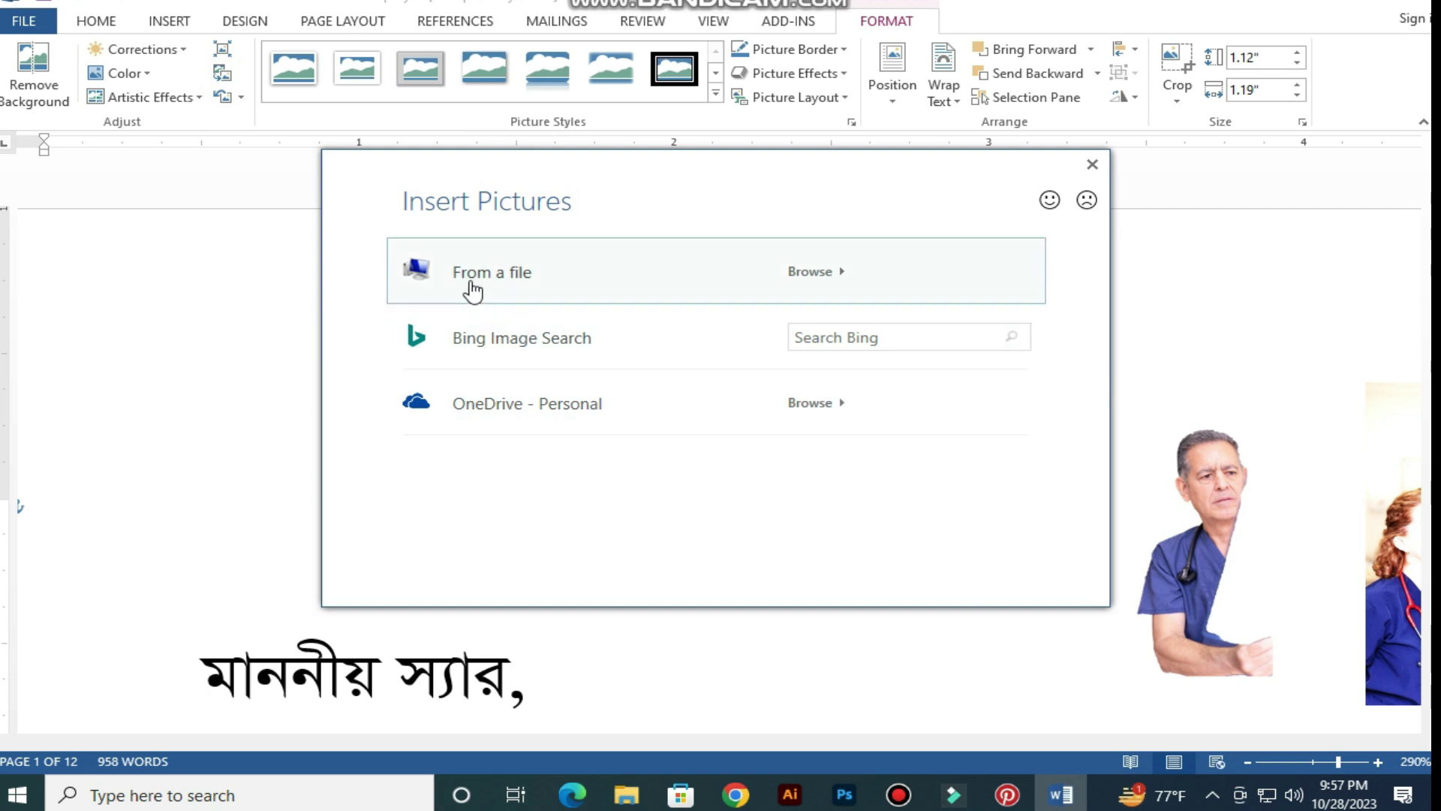
pyautogui.click(470, 282)
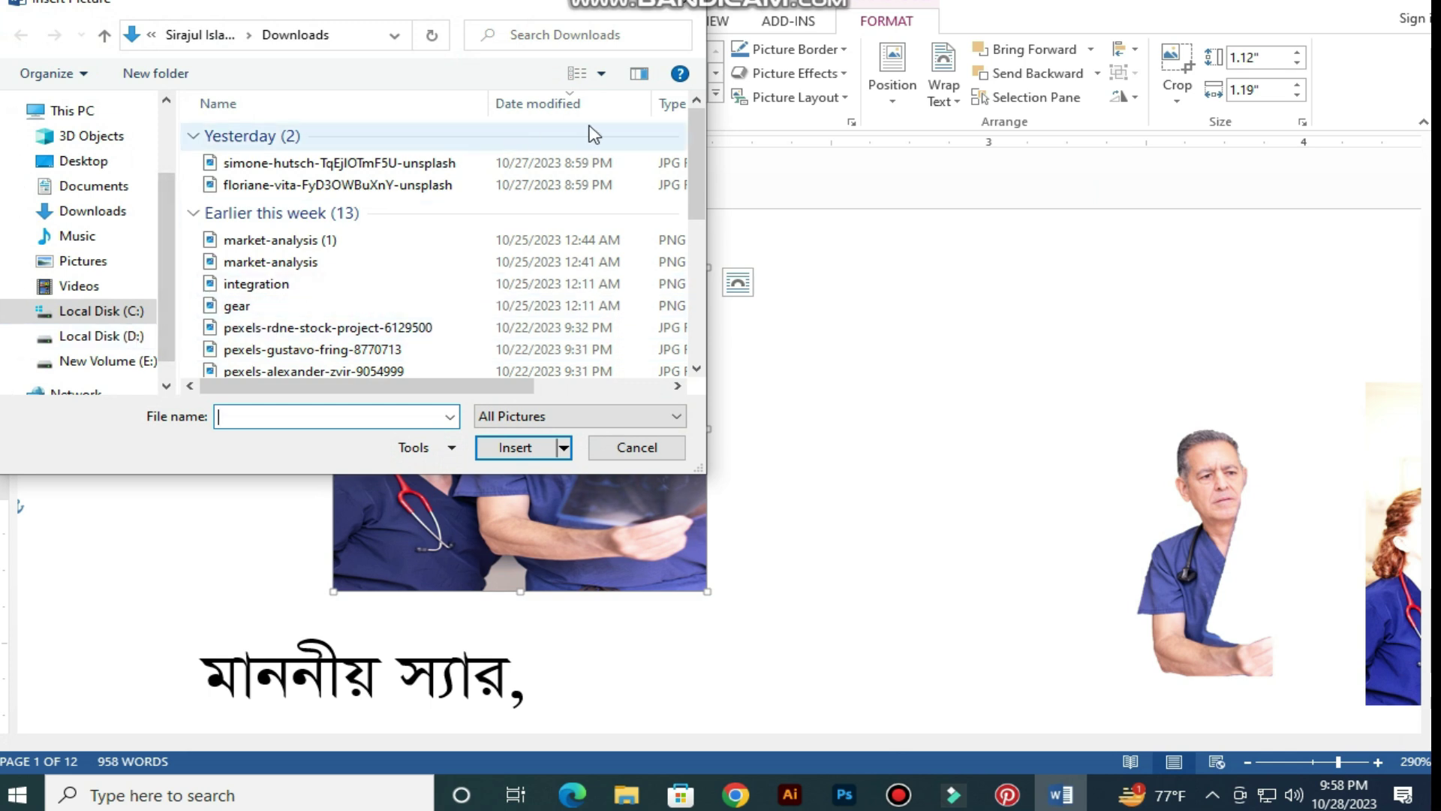
pyautogui.click(603, 73)
pyautogui.click(660, 66)
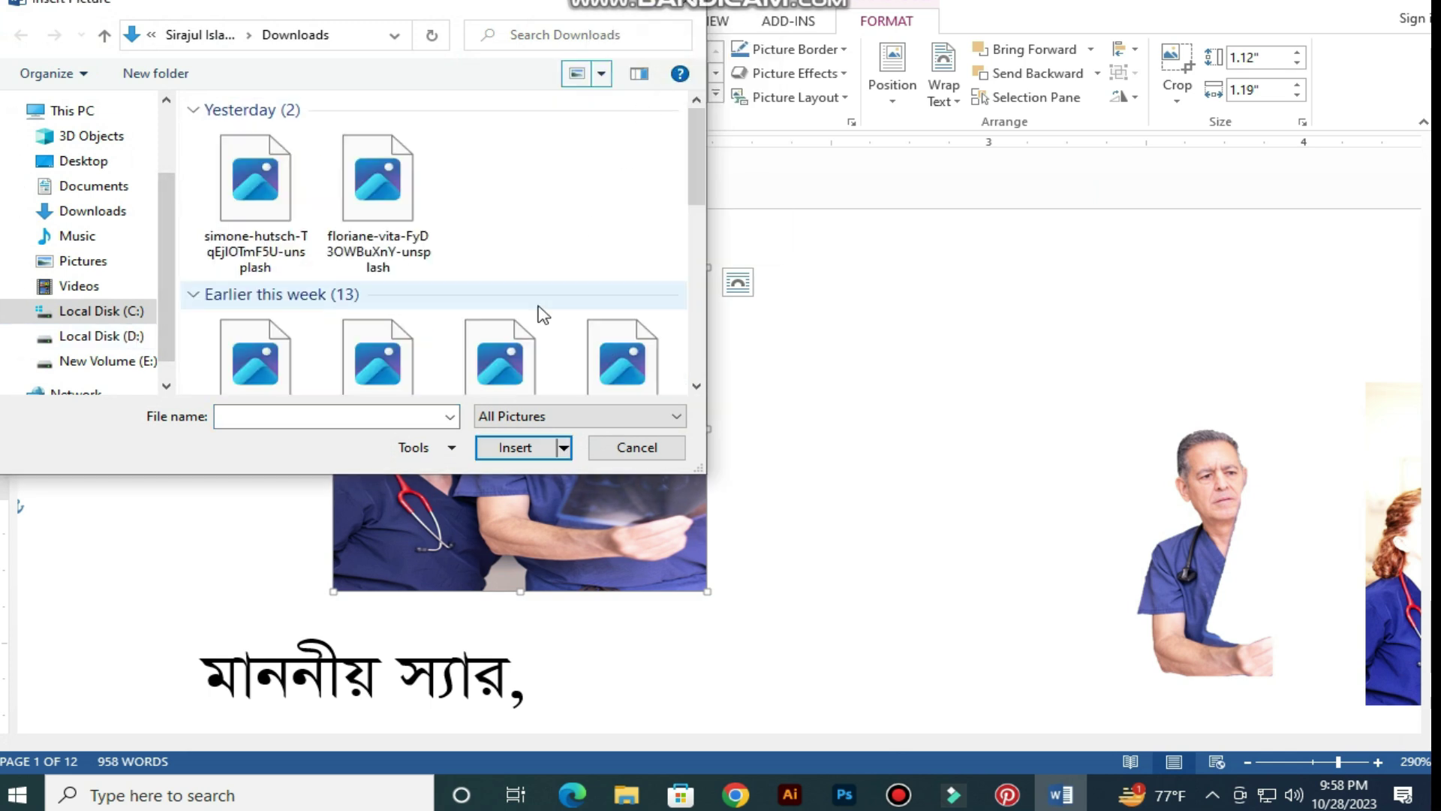
pyautogui.scroll(-1, 418, 295)
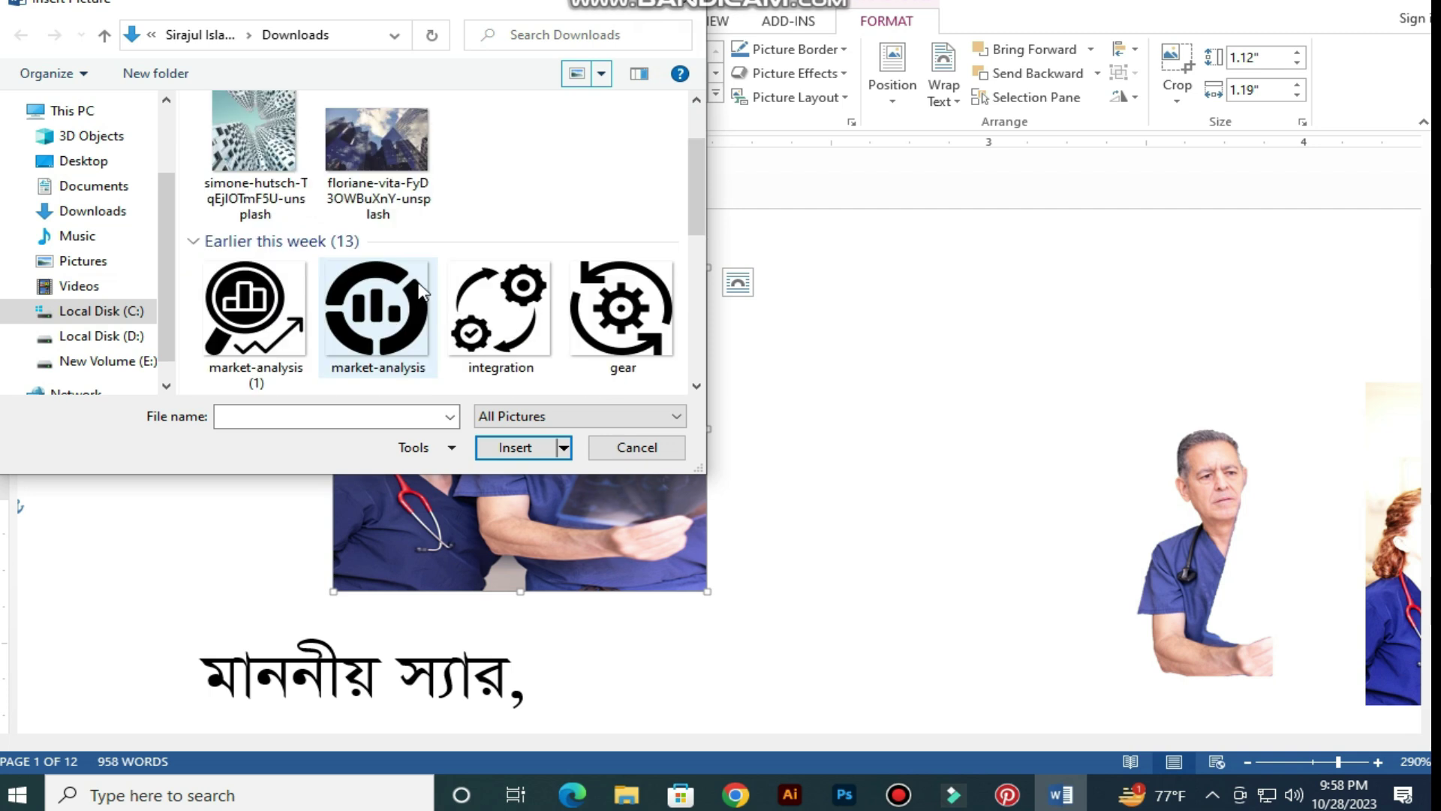
pyautogui.scroll(-5, 420, 292)
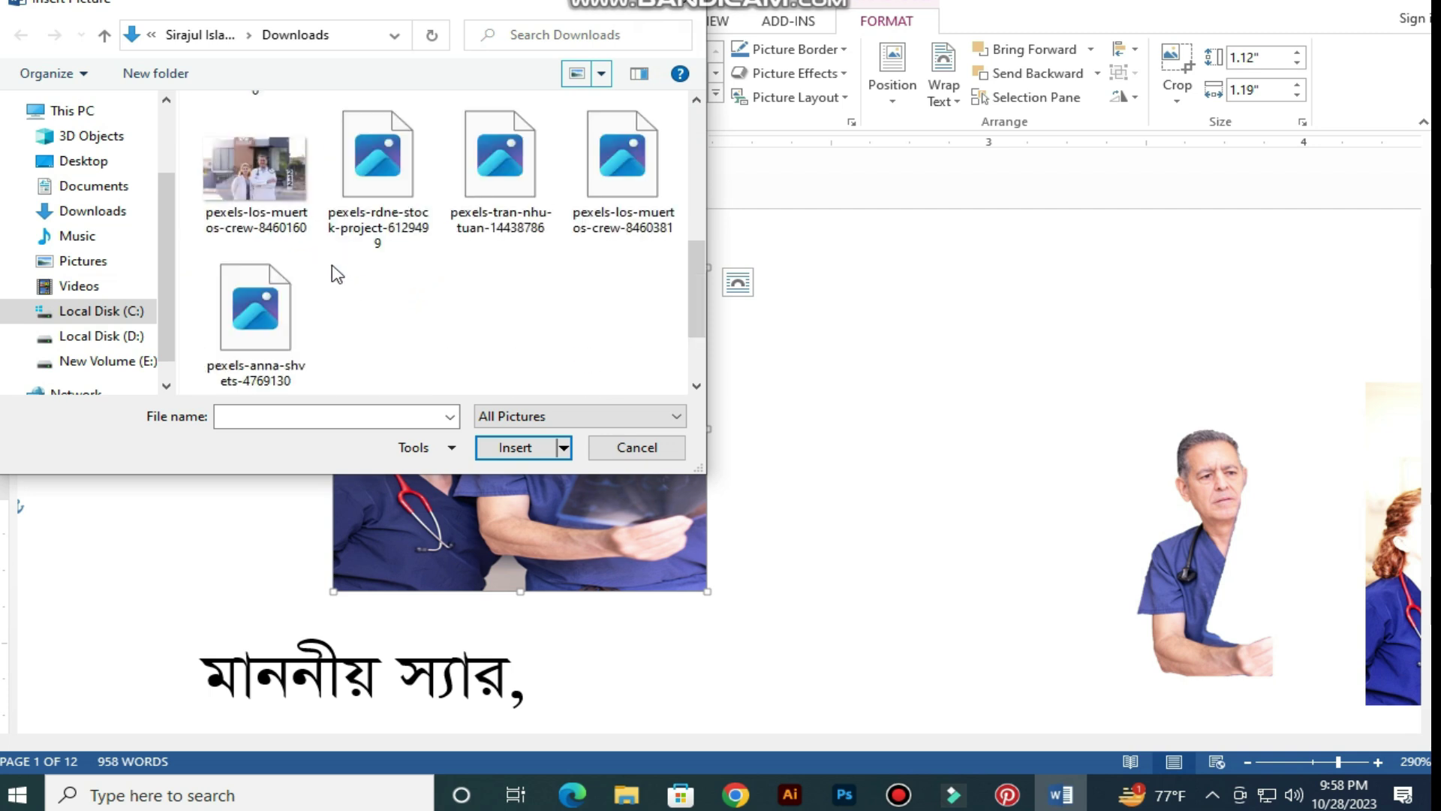
pyautogui.click(263, 180)
pyautogui.click(496, 449)
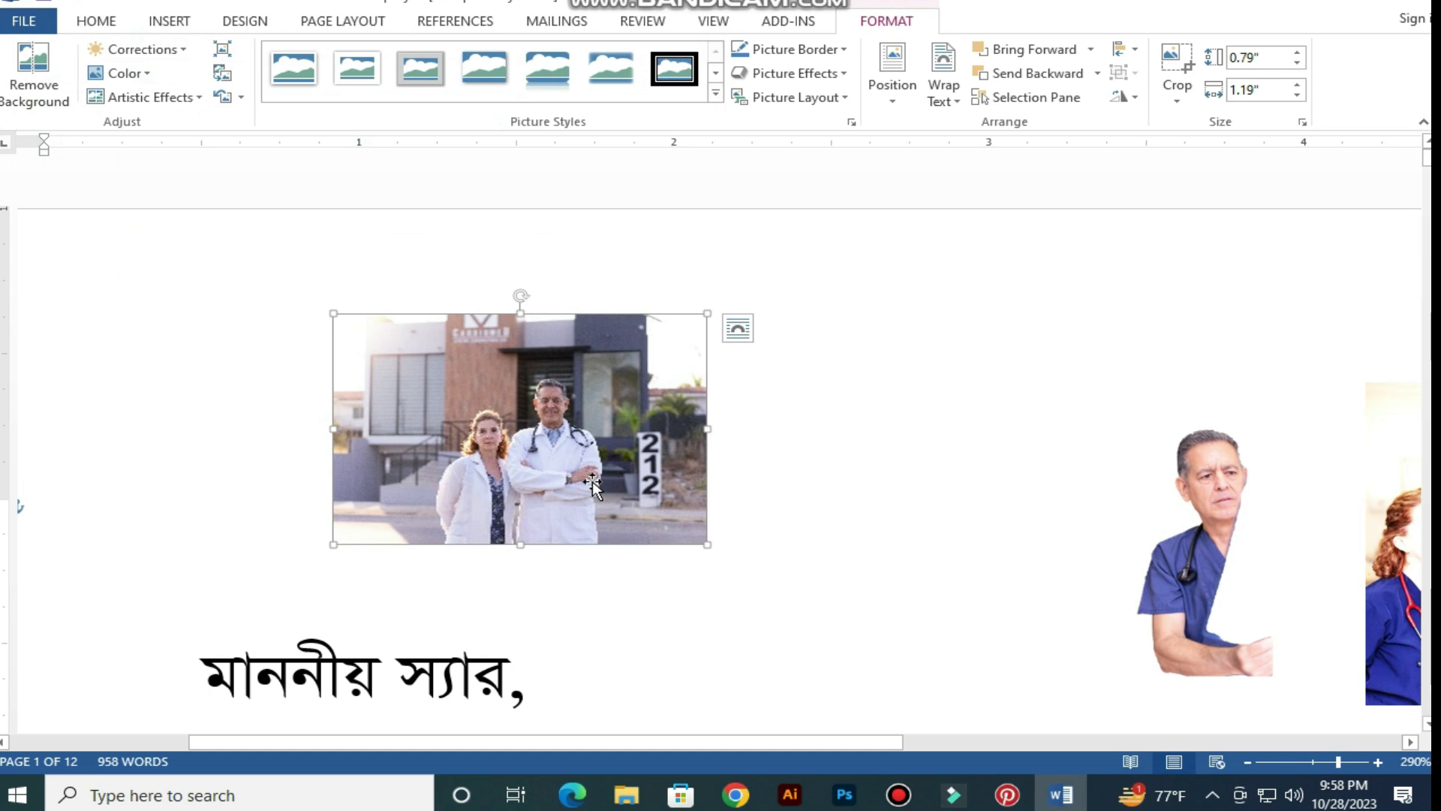
pyautogui.click(223, 52)
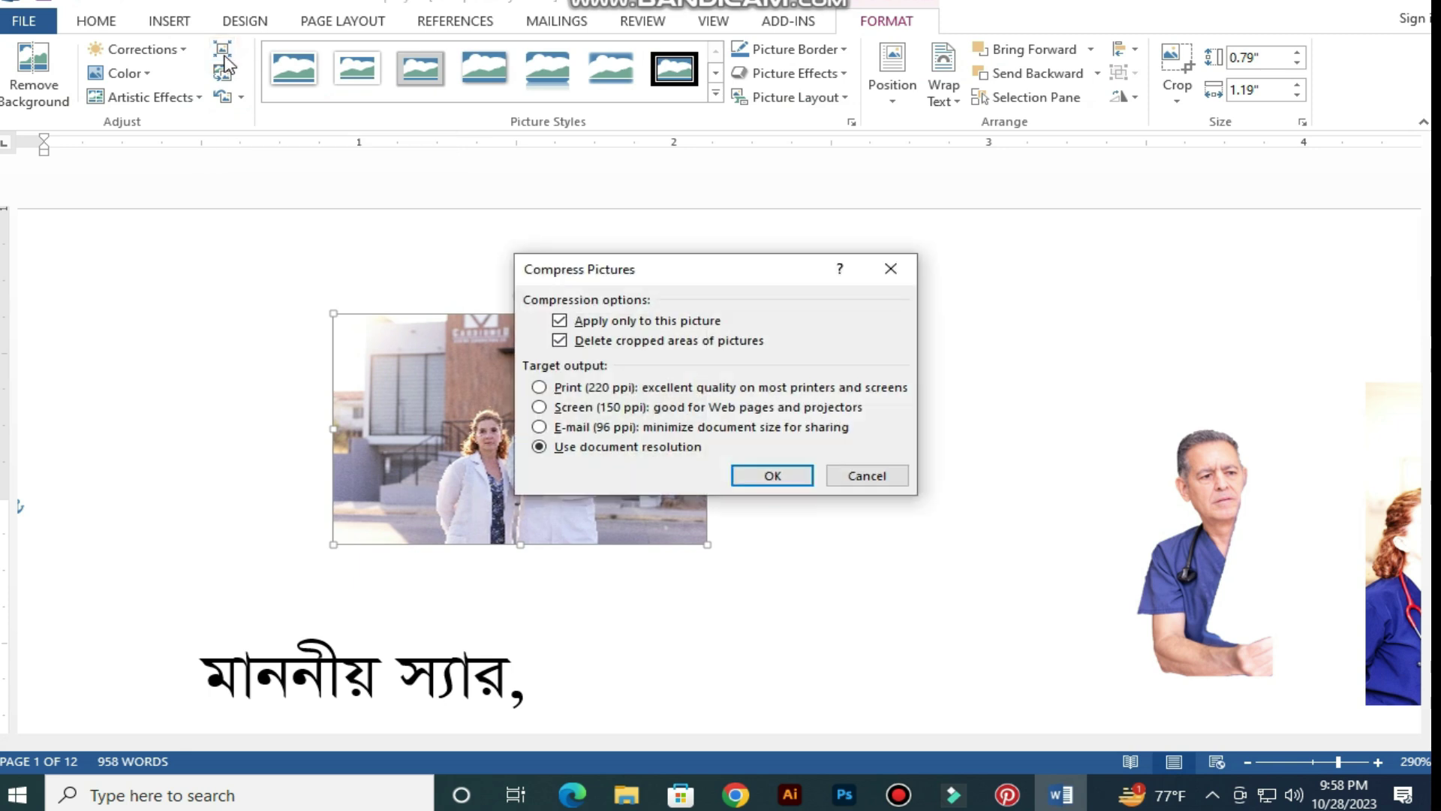
pyautogui.click(831, 482)
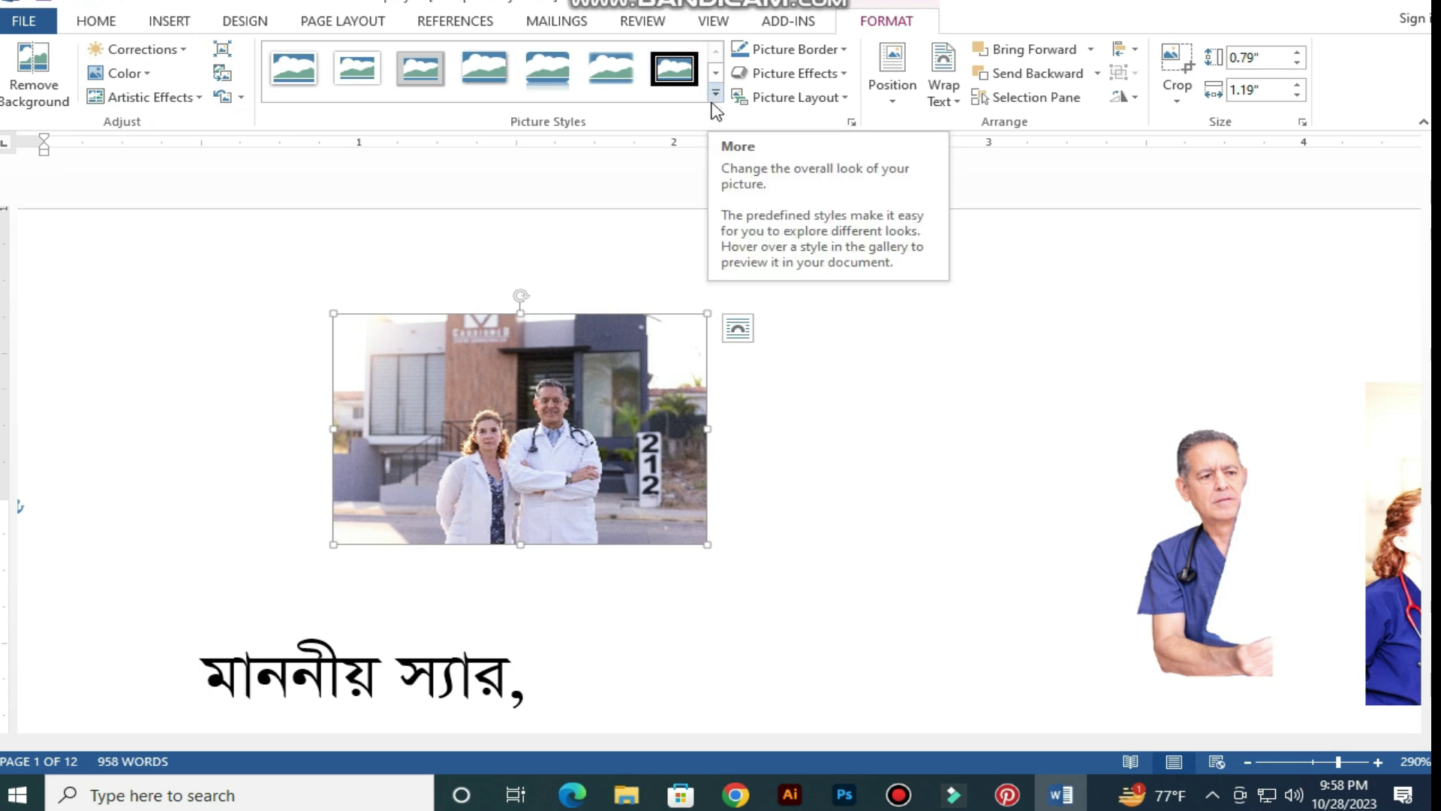
# - Move the photo right toward the page centre and apply the Soft Edge Rectangle style
pyautogui.moveTo(595, 385); pyautogui.dragTo(822, 462)
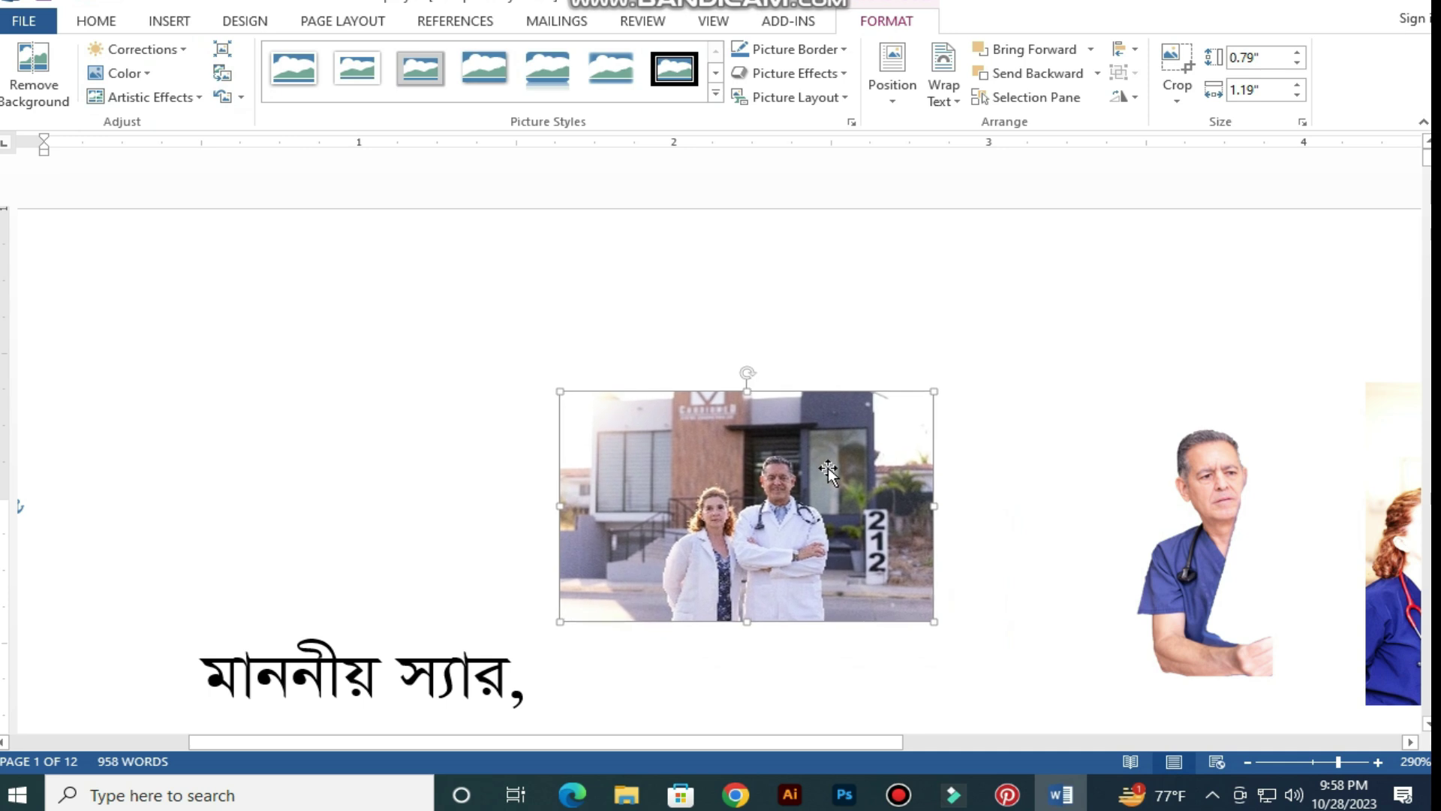
pyautogui.click(716, 97)
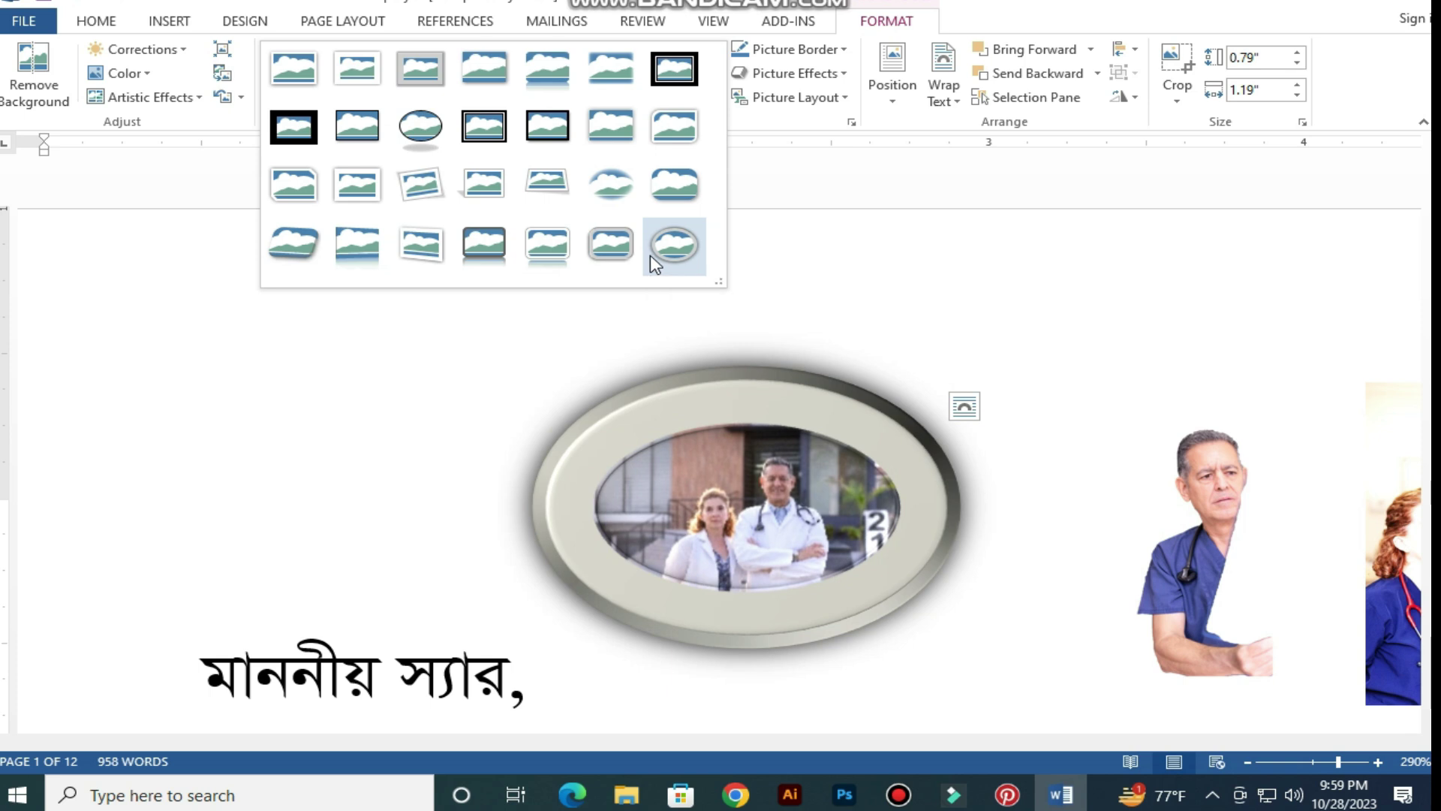
pyautogui.moveTo(720, 286); pyautogui.dragTo(776, 368)
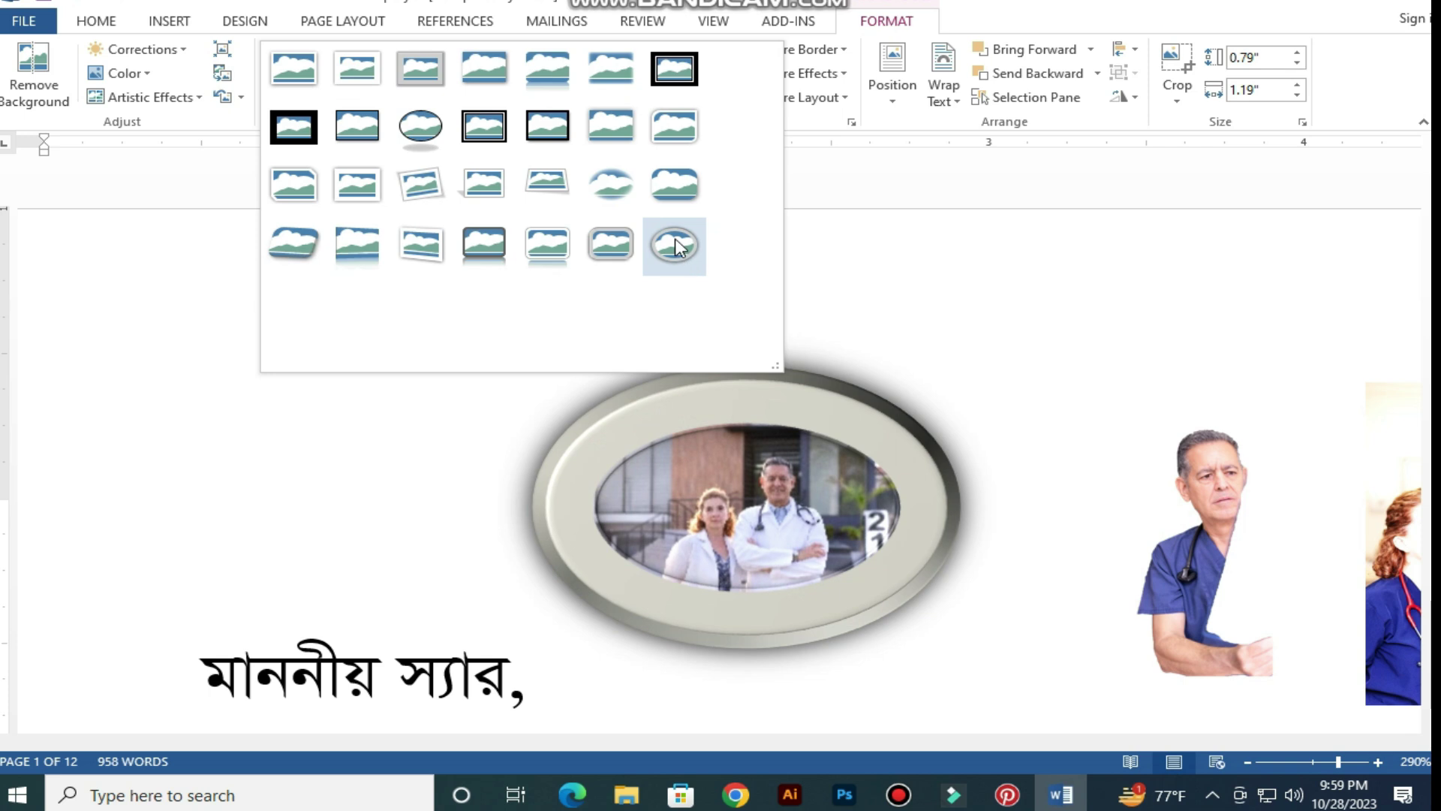
pyautogui.click(674, 185)
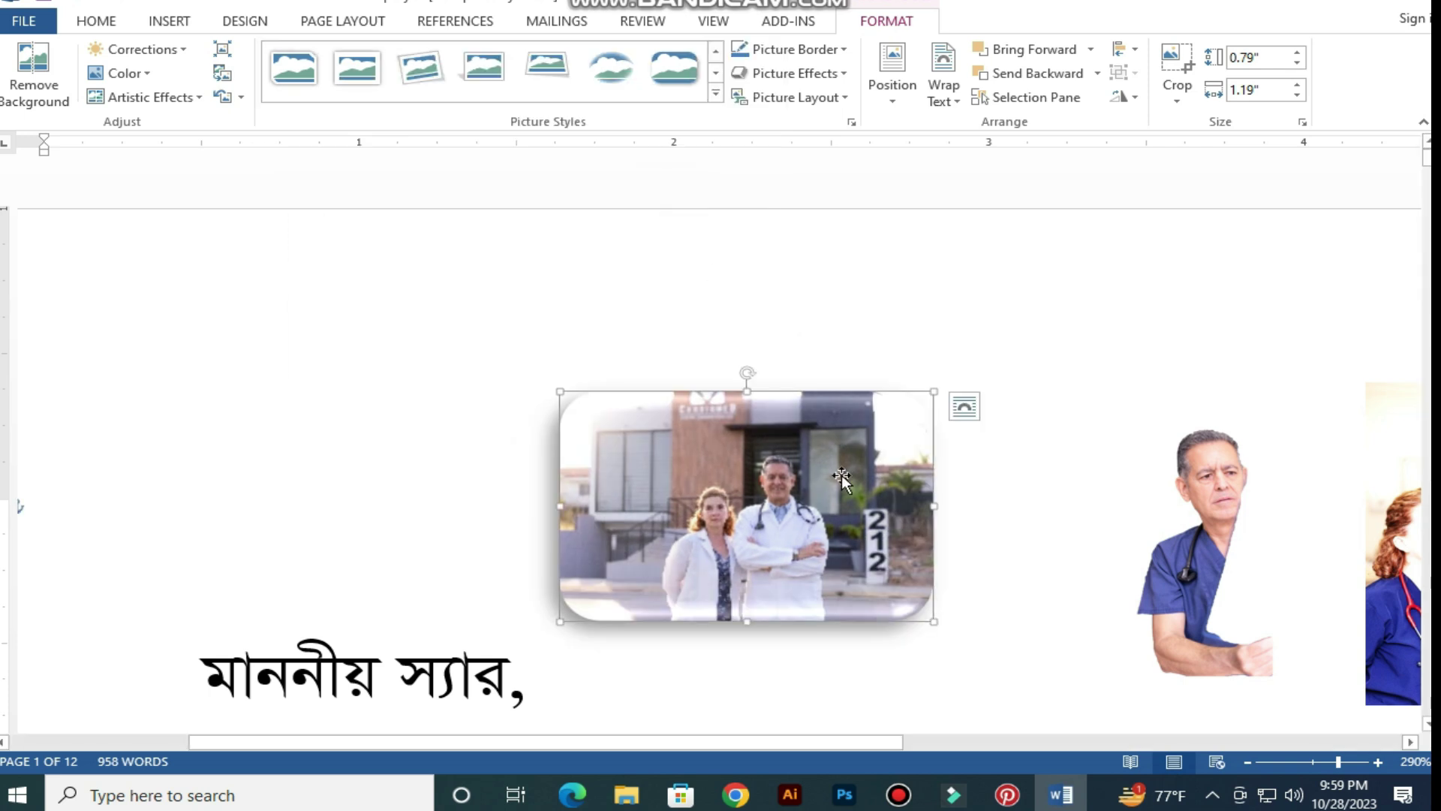
# - Reselect the doctors photo and apply Reset Picture to drop the soft-edged style
pyautogui.click(480, 532)
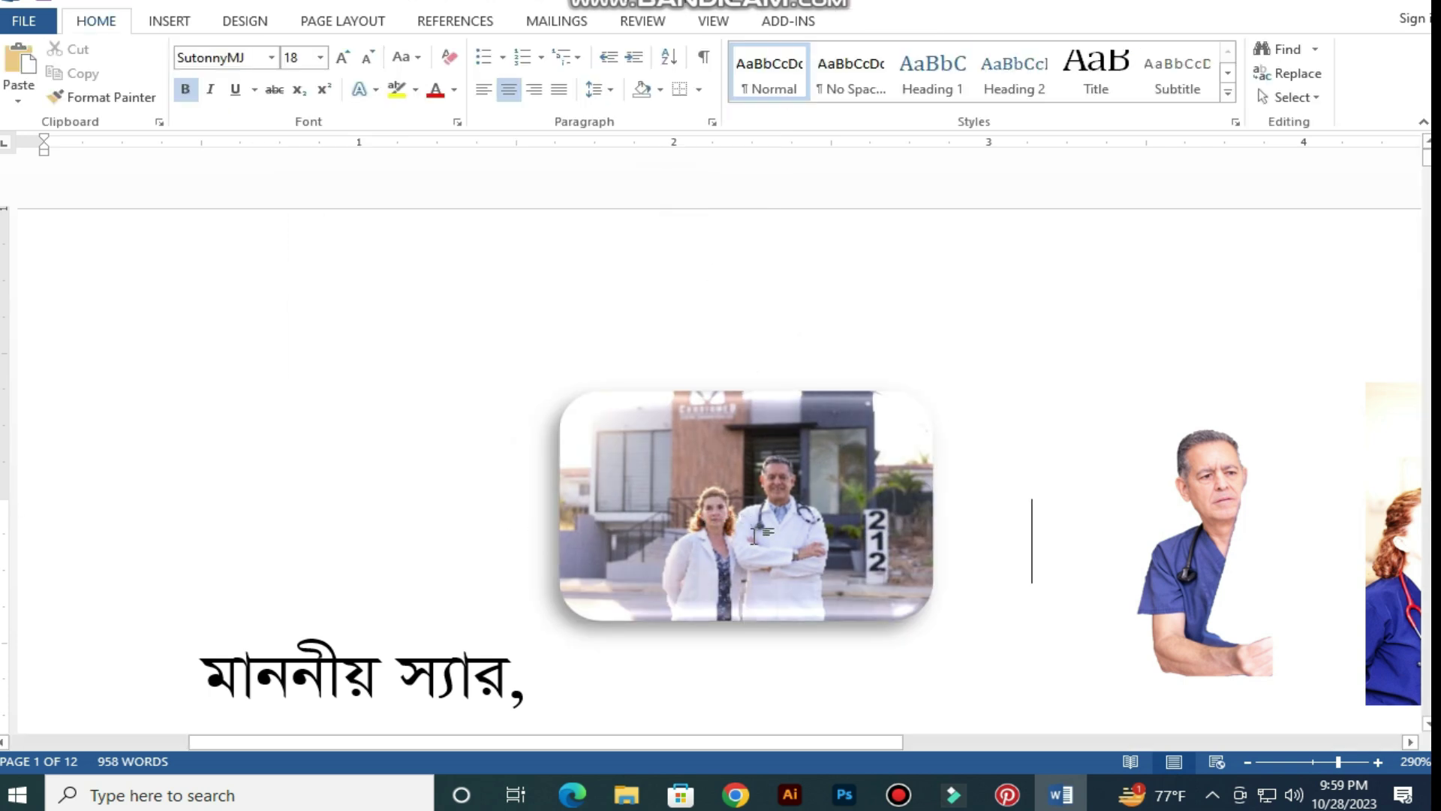
pyautogui.click(815, 433)
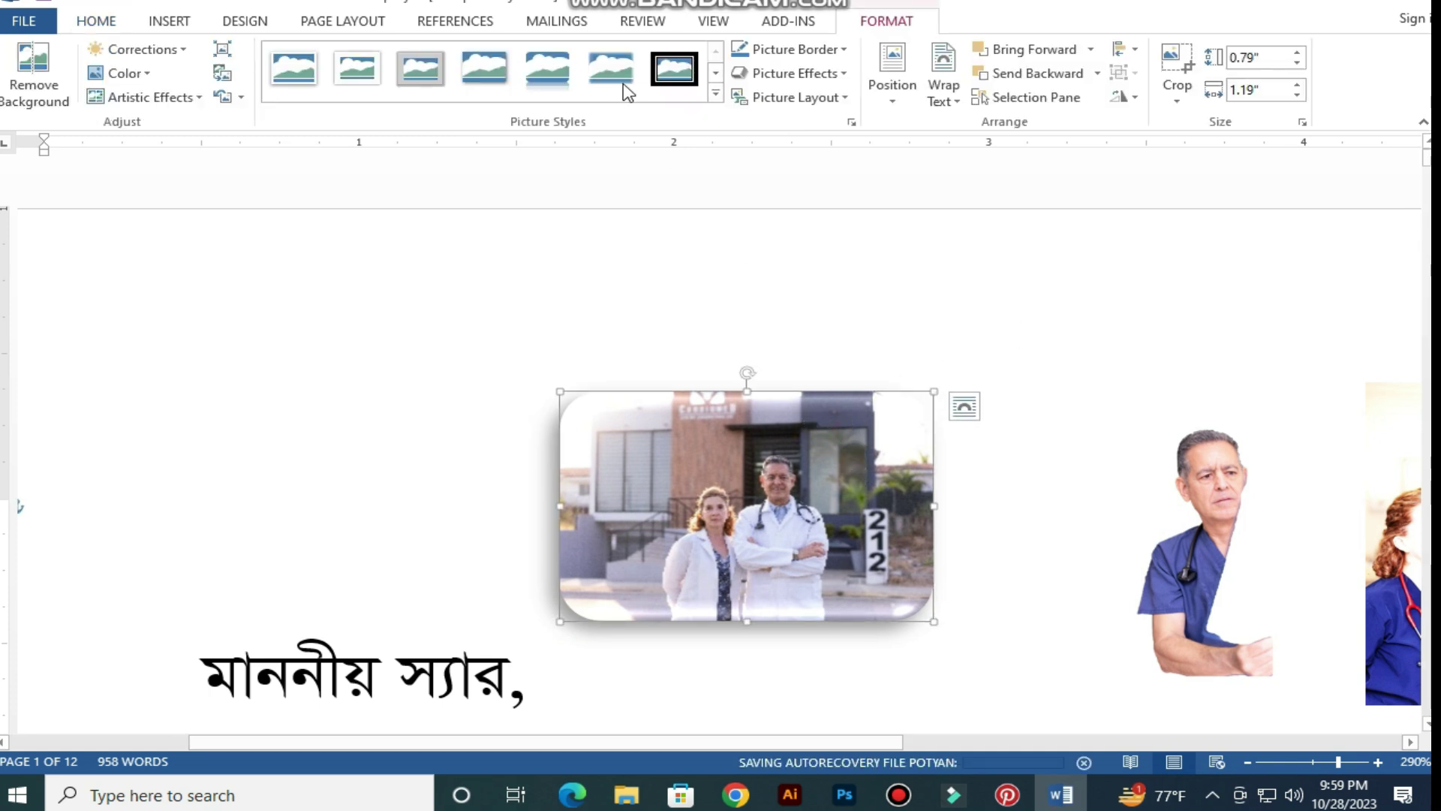
pyautogui.click(226, 98)
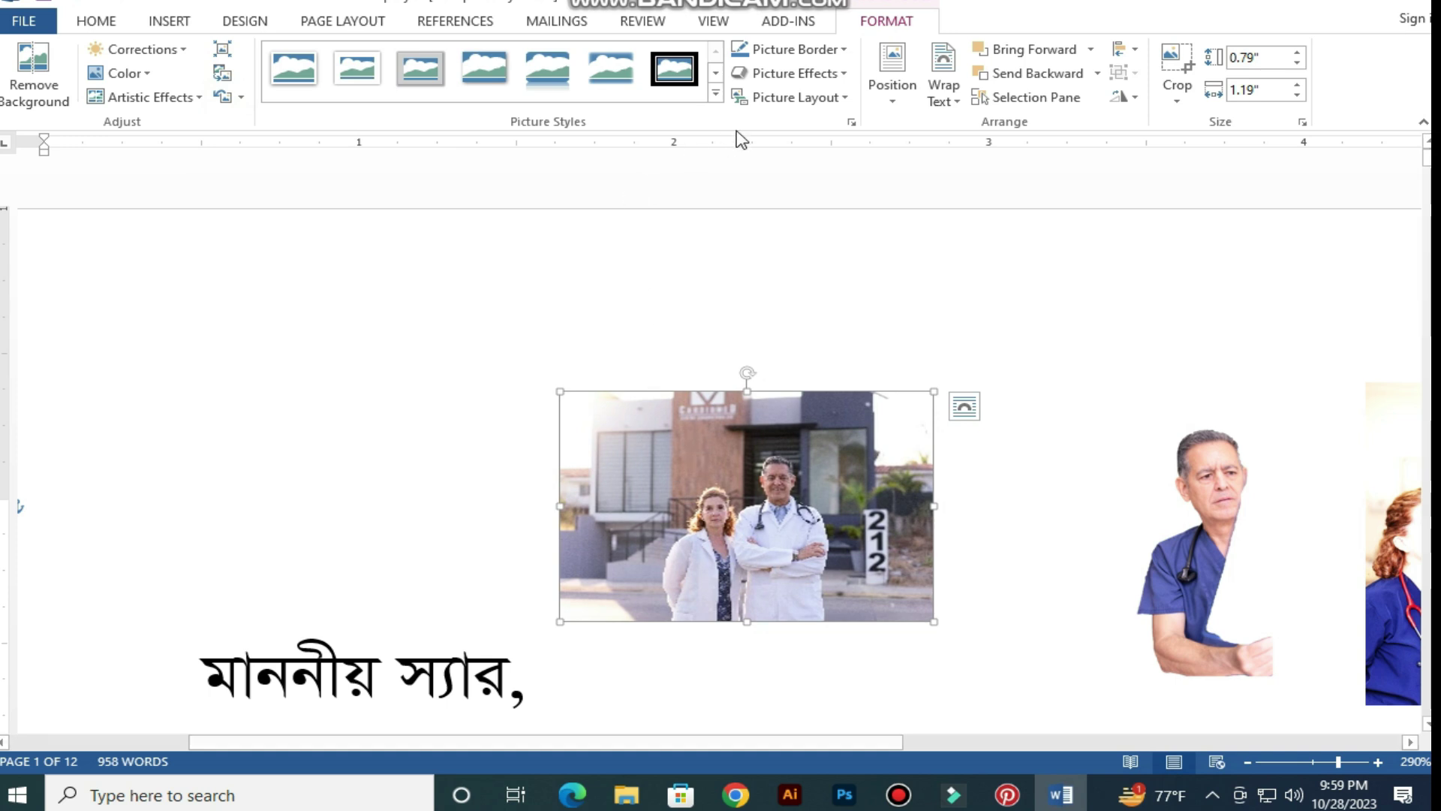
# - Give the photo a Green picture border, then change it to standard Blue
pyautogui.click(844, 50)
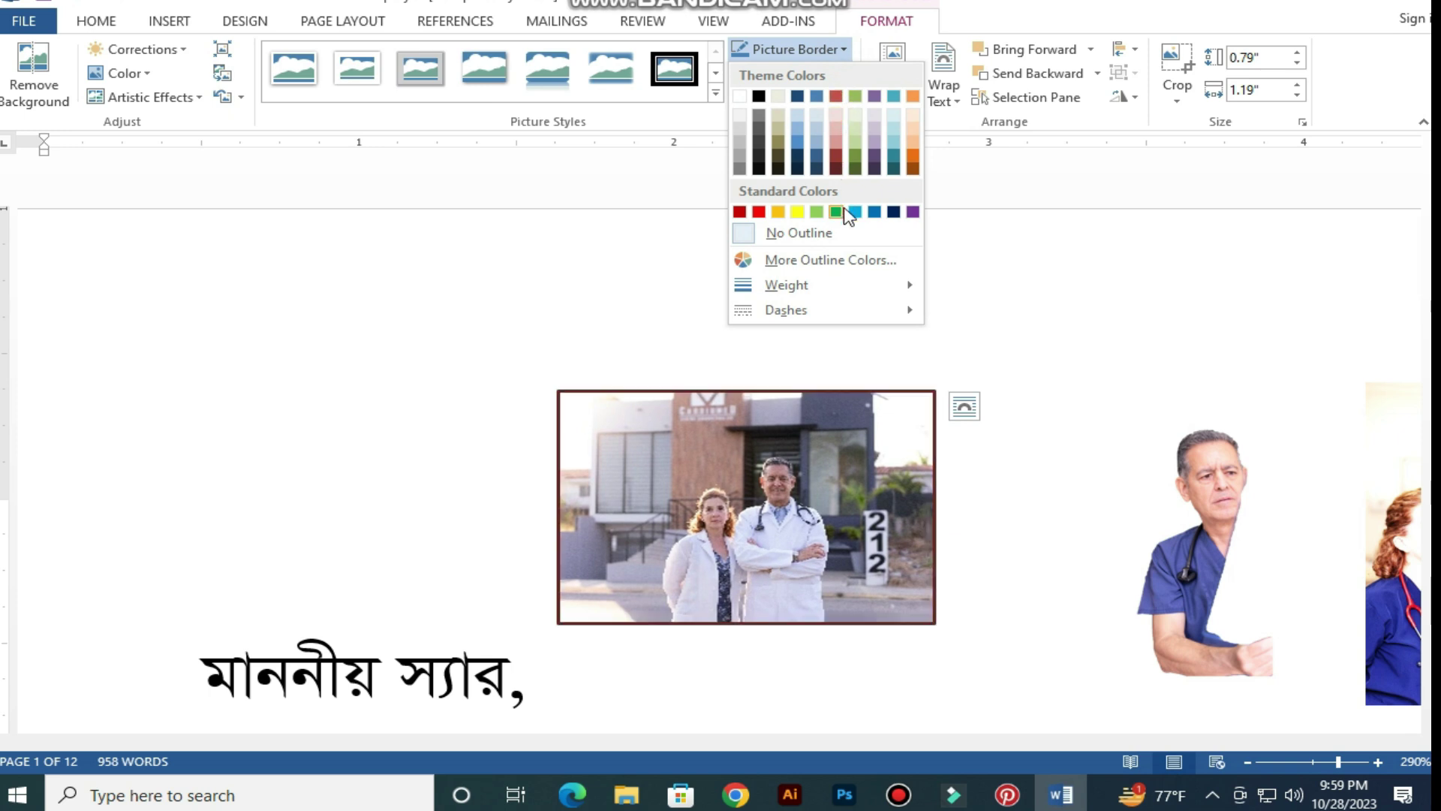
pyautogui.click(842, 211)
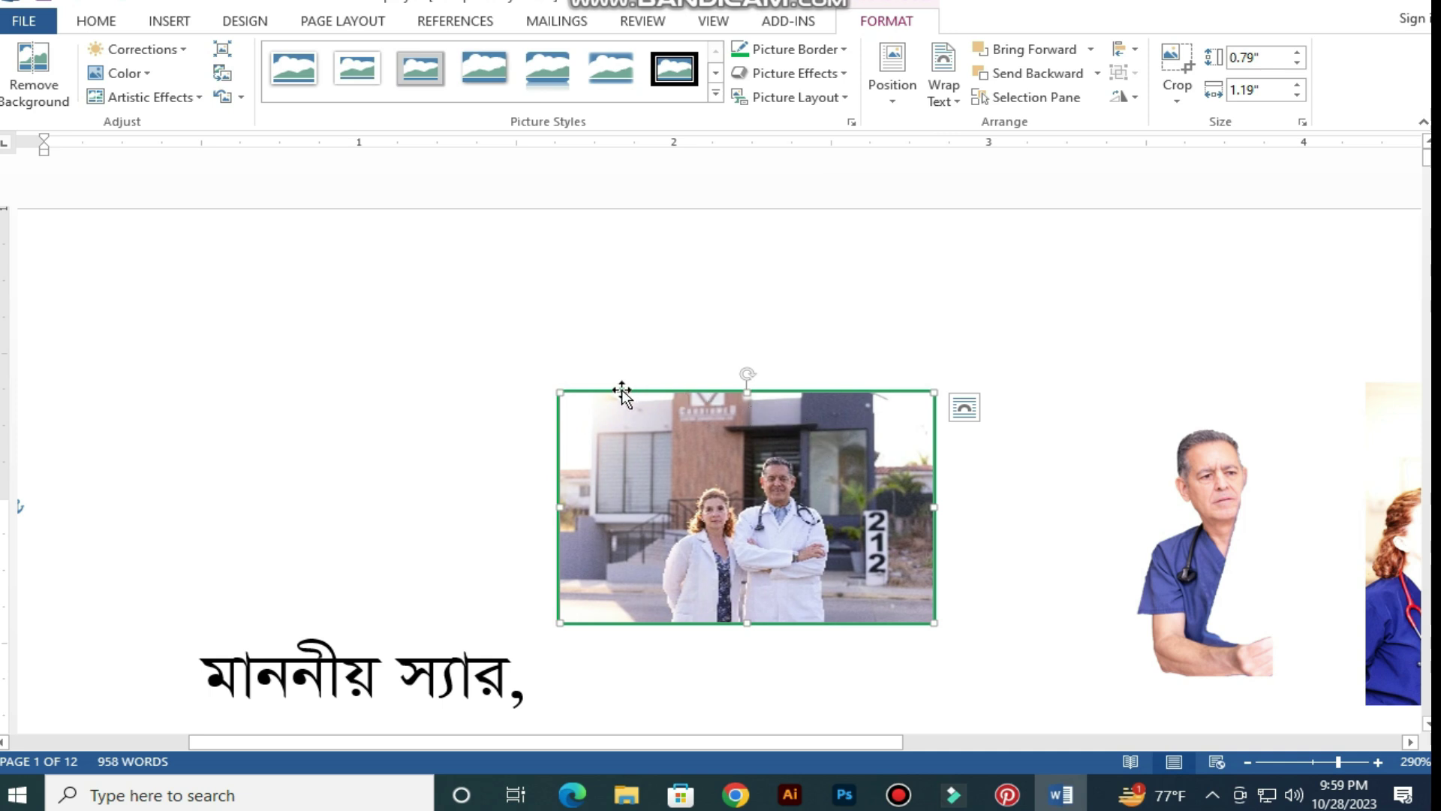
pyautogui.click(782, 50)
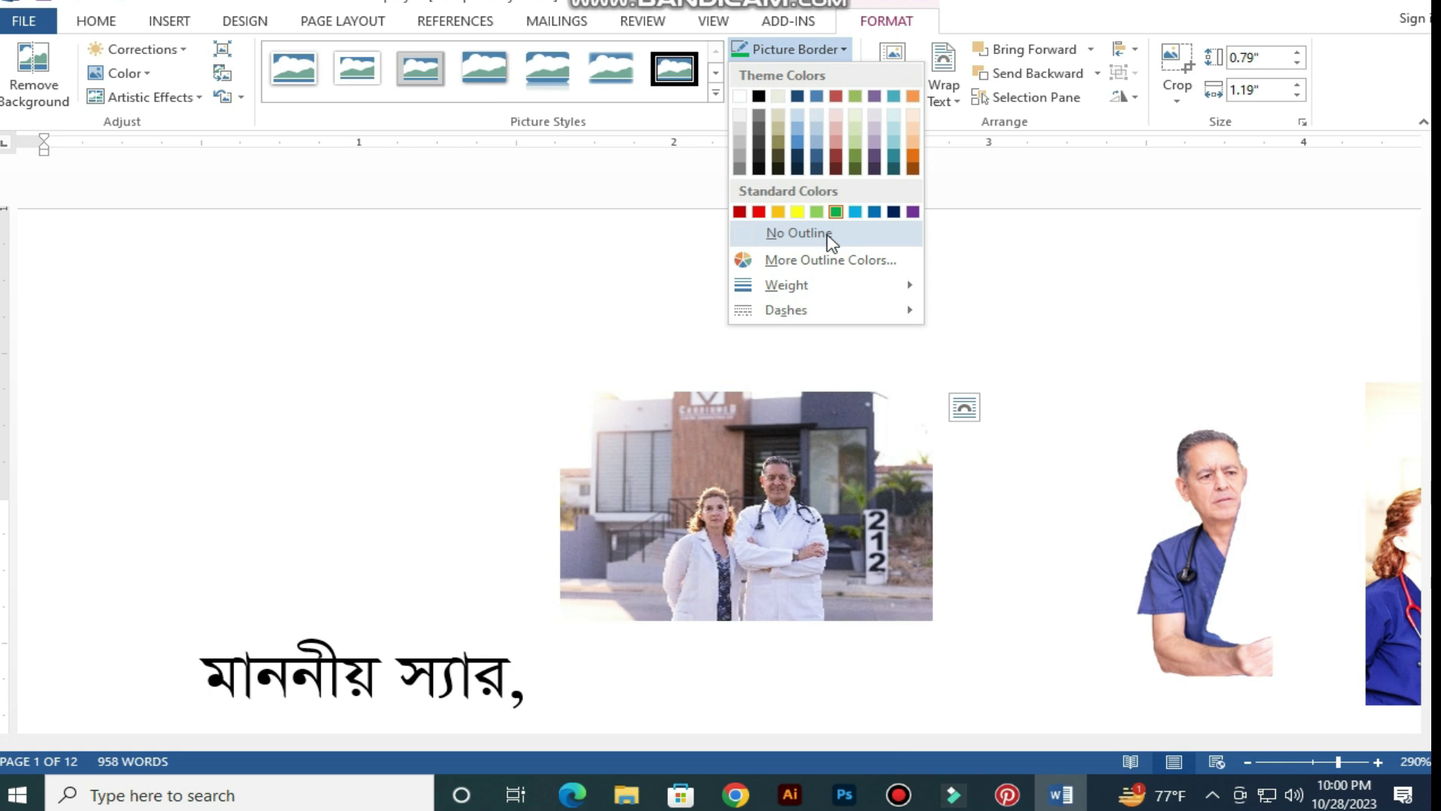
pyautogui.click(874, 212)
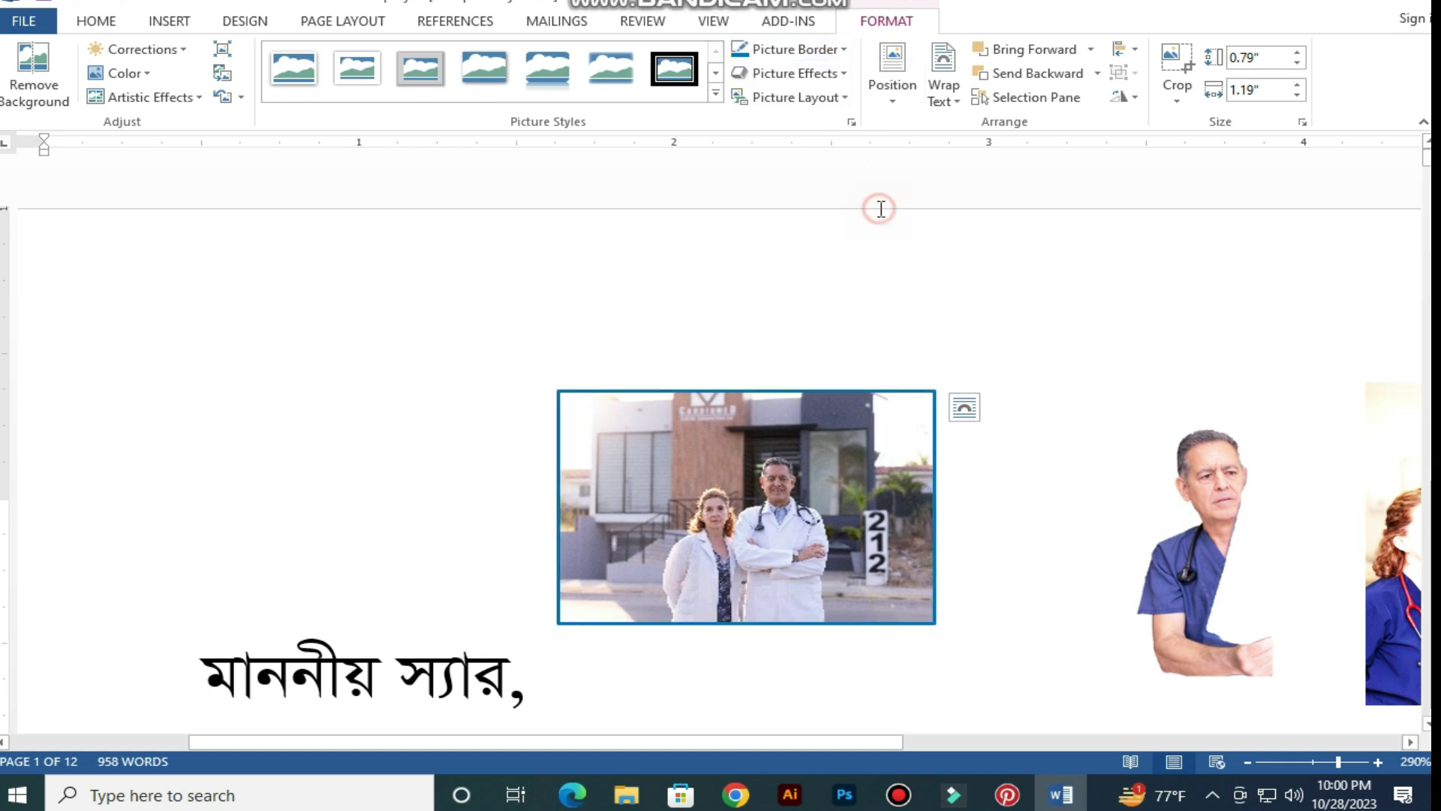
pyautogui.click(804, 51)
pyautogui.moveTo(813, 289)
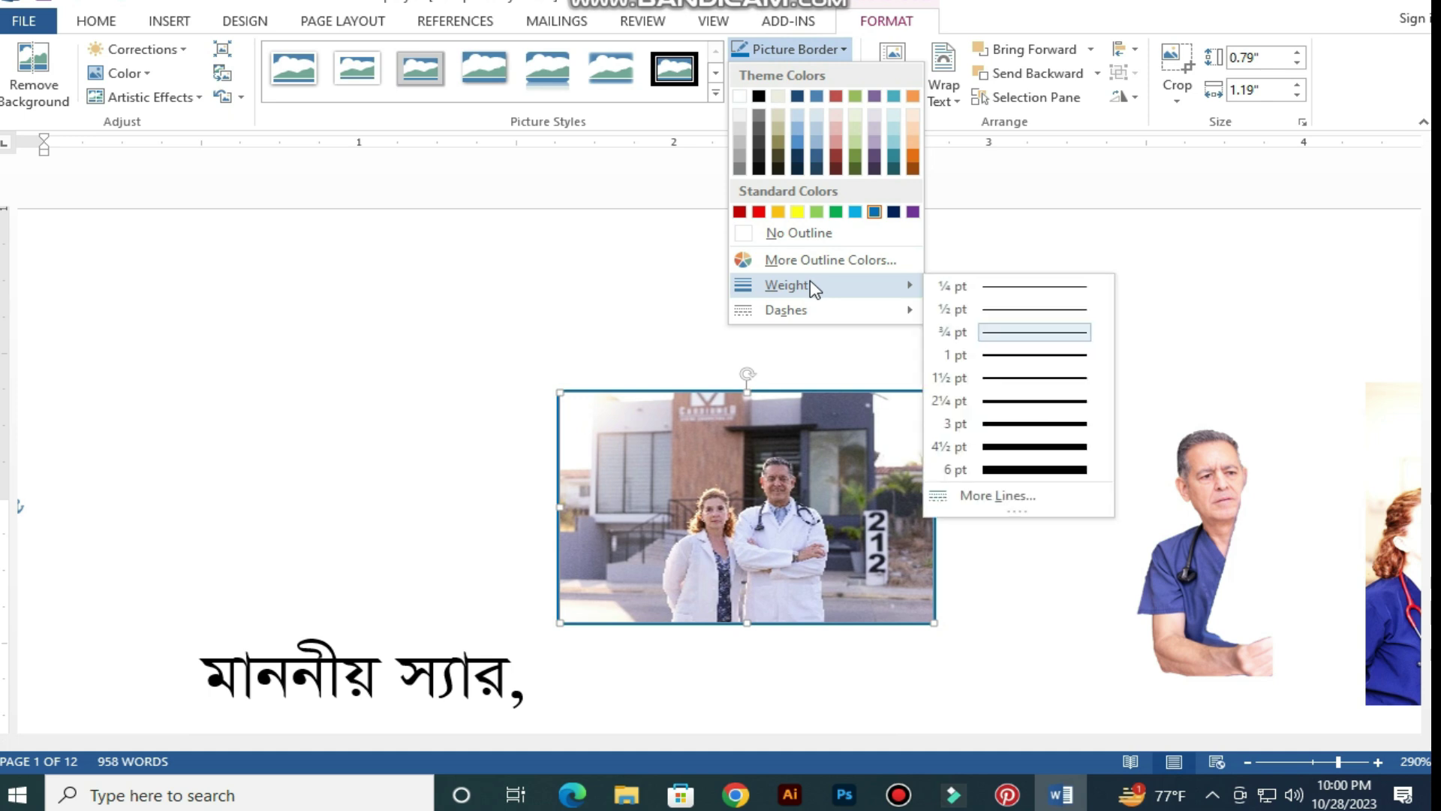
# - Choose a compound double-line type for the blue border in the line formatting settings
pyautogui.click(1022, 501)
pyautogui.click(1379, 474)
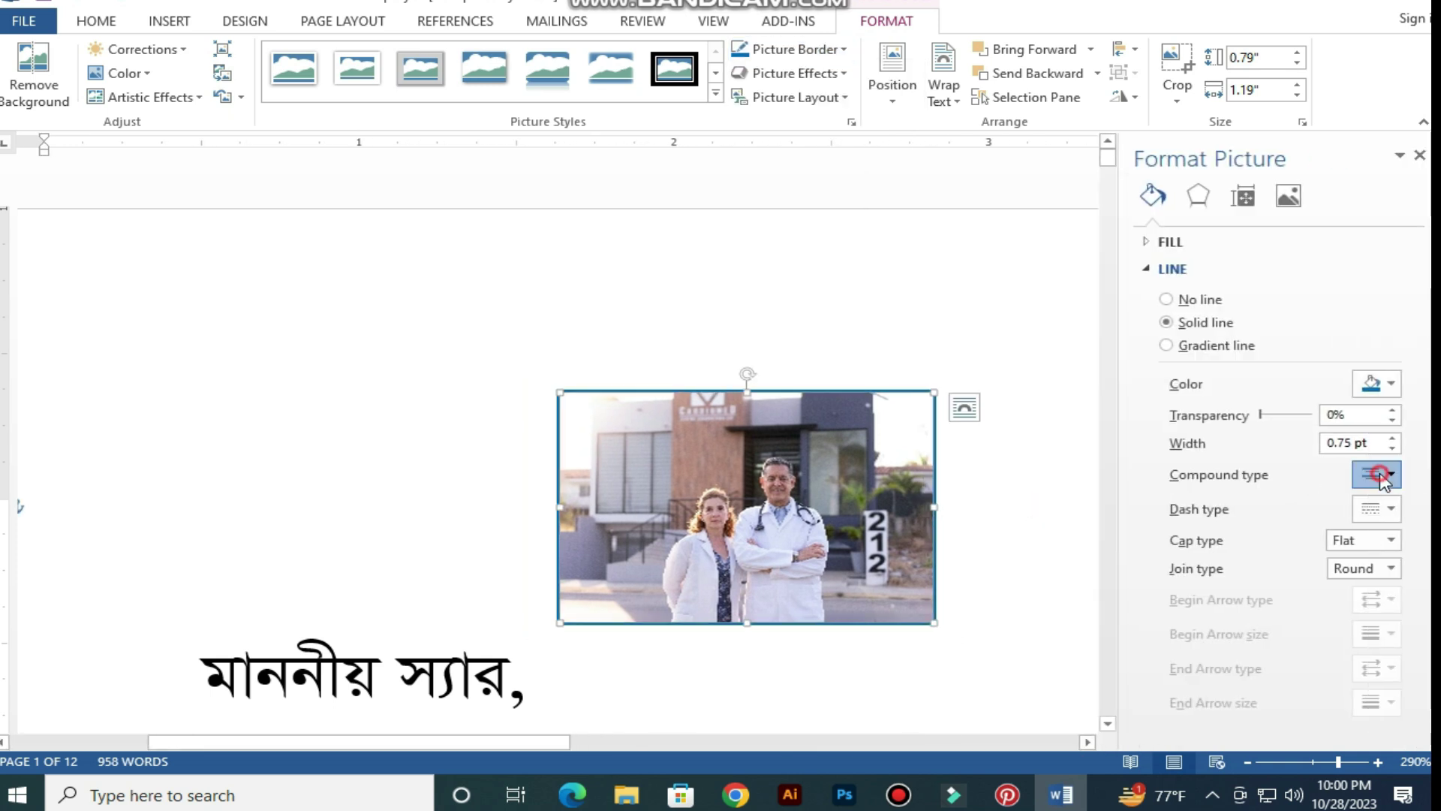
pyautogui.click(1397, 588)
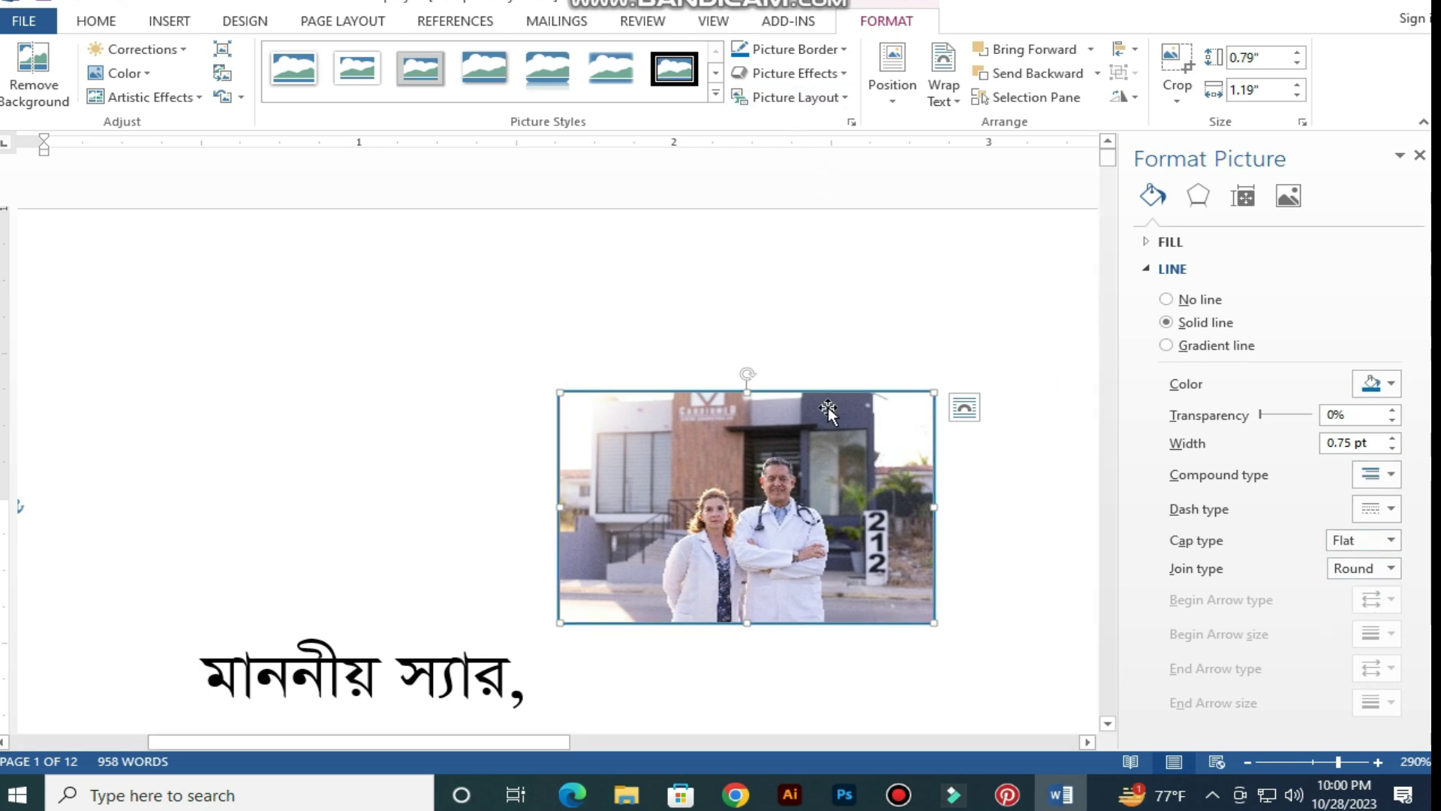
pyautogui.click(969, 522)
pyautogui.click(828, 504)
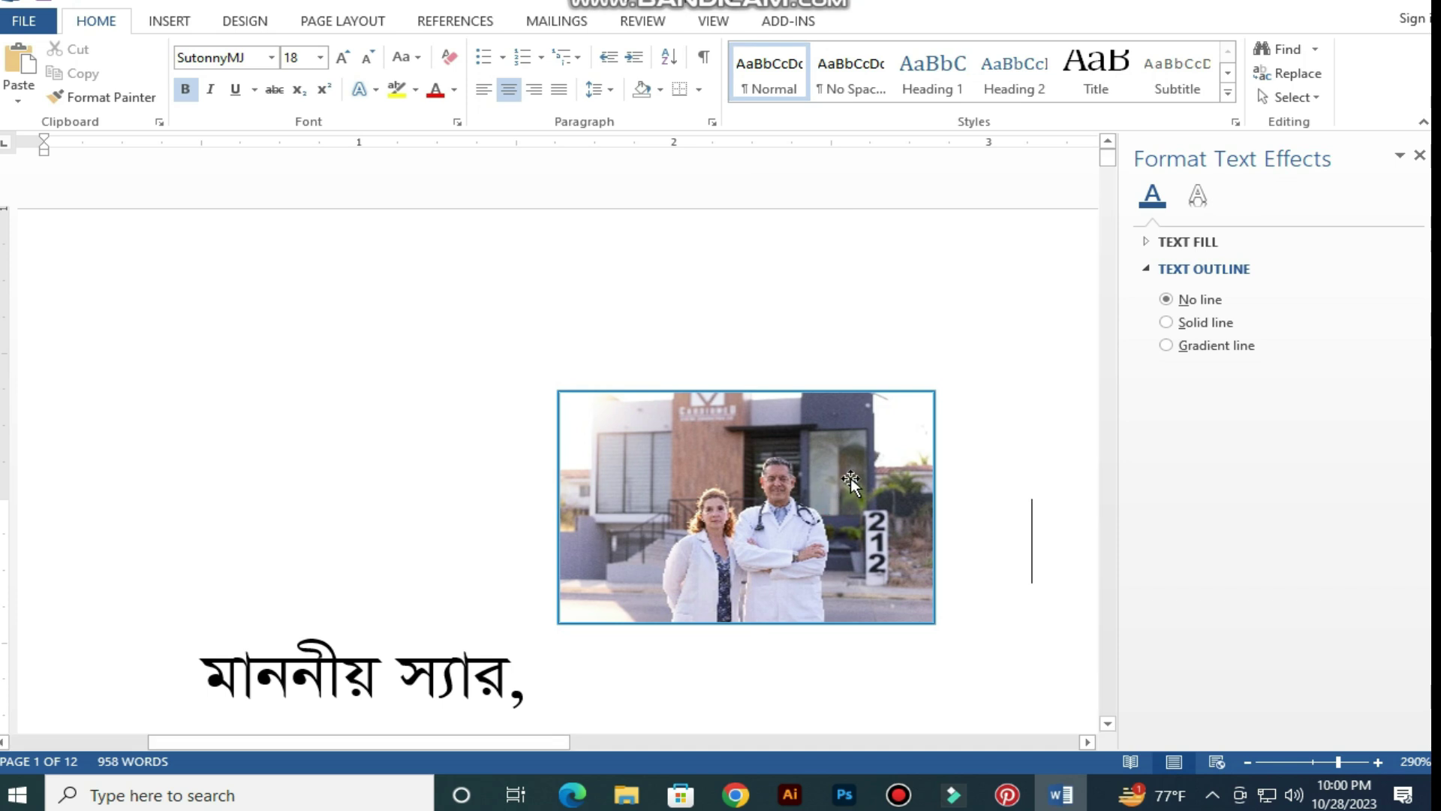
pyautogui.click(848, 487)
# - Set the photo's blue border weight to 6 pt
pyautogui.click(884, 23)
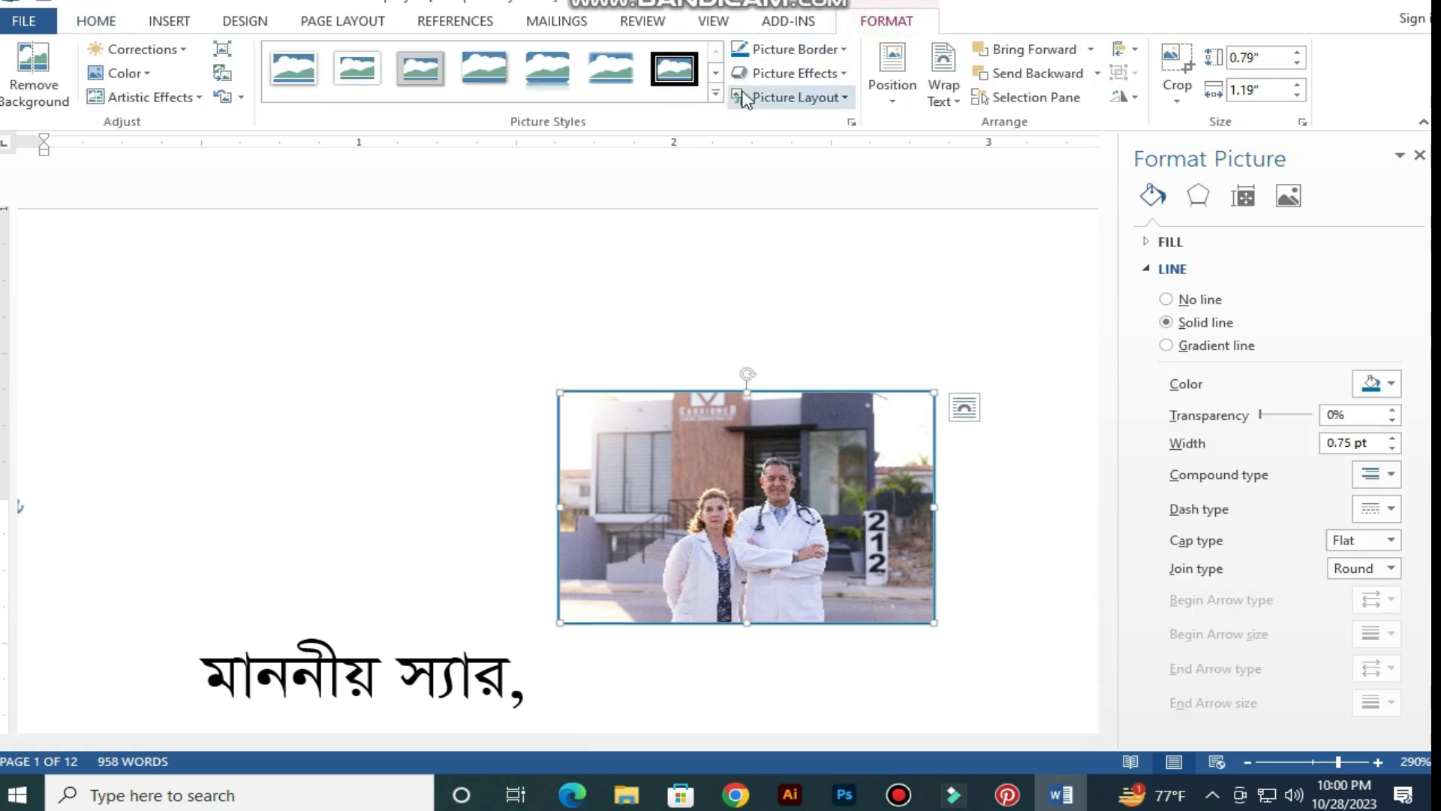
pyautogui.click(799, 51)
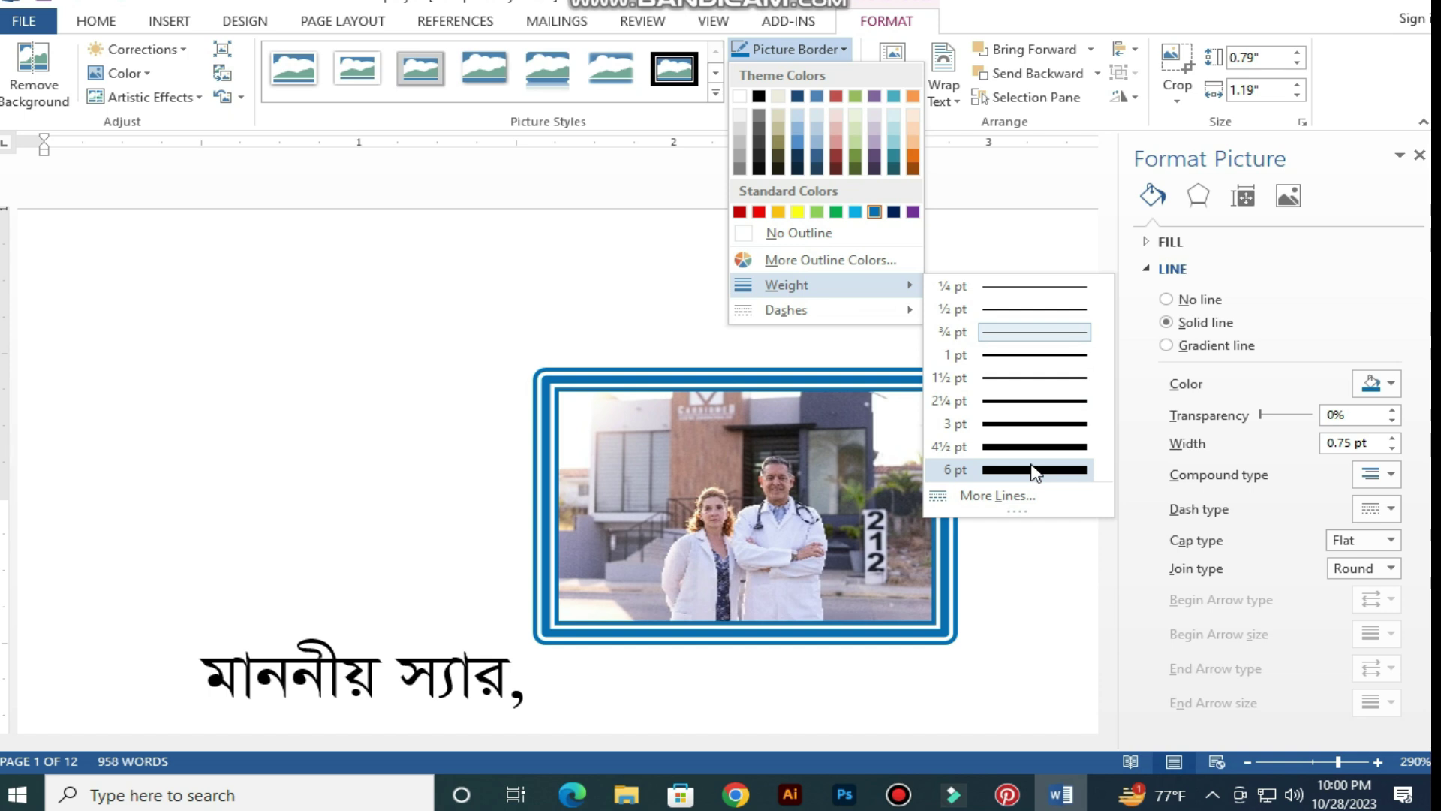
pyautogui.click(1034, 469)
pyautogui.click(800, 52)
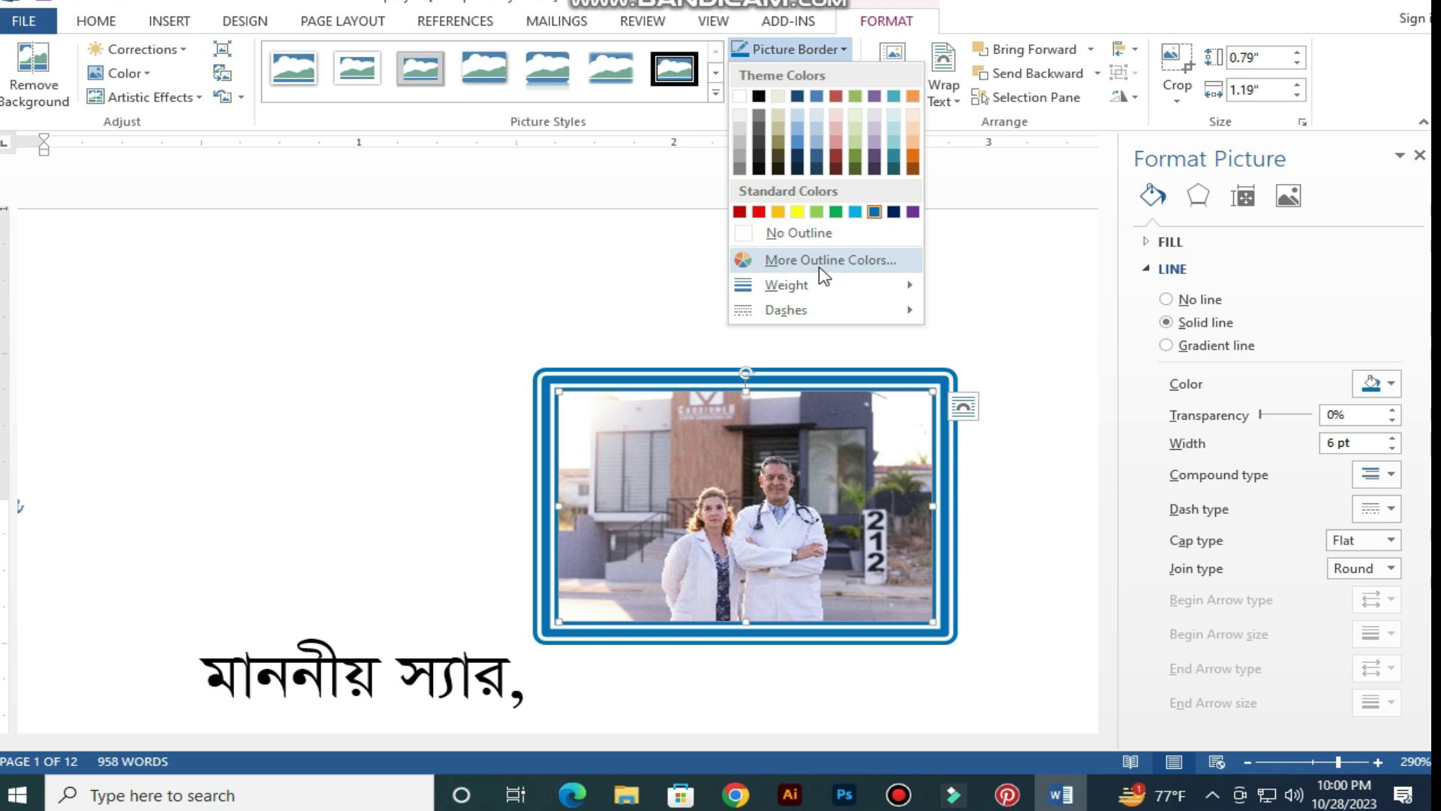
pyautogui.moveTo(814, 314)
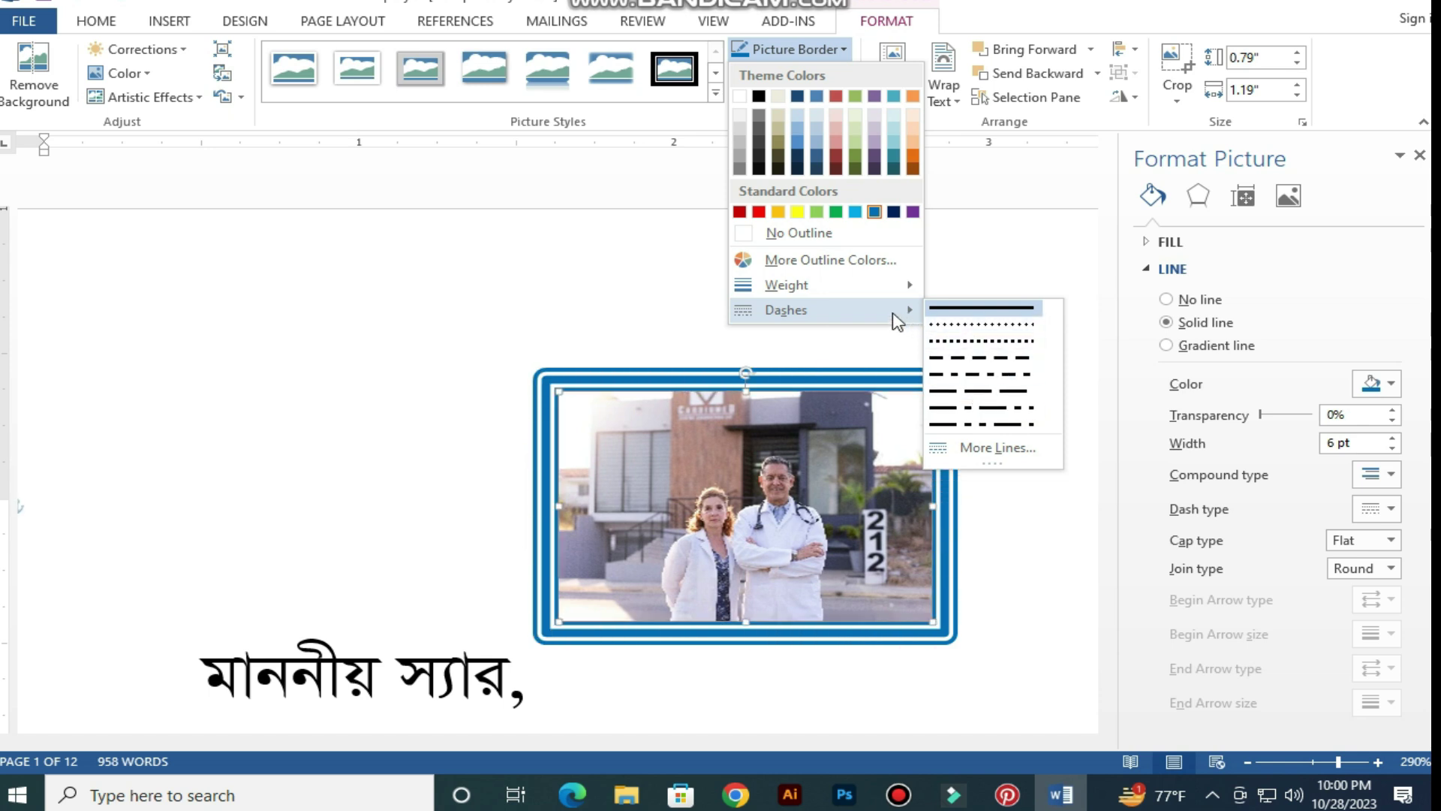
pyautogui.click(787, 51)
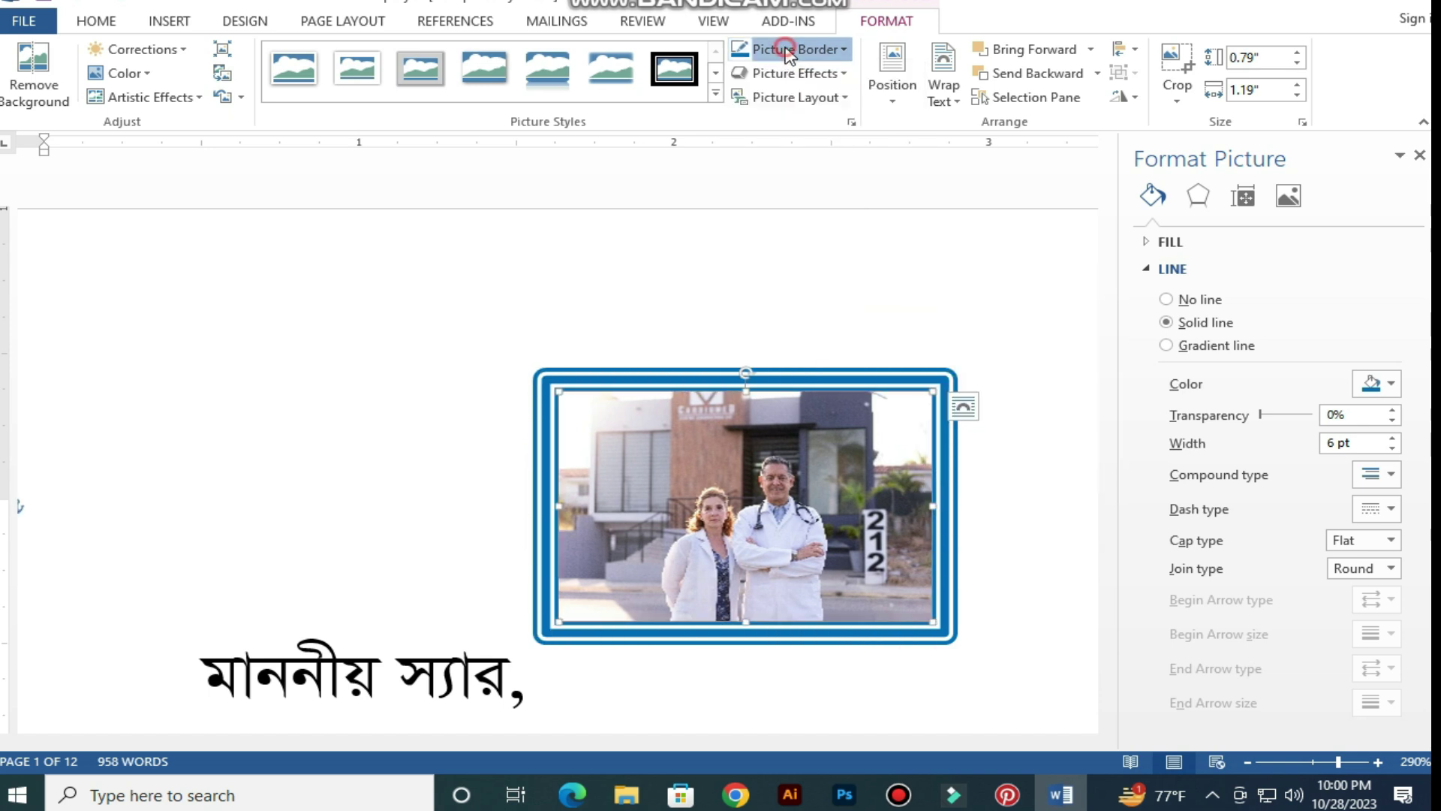
pyautogui.click(845, 75)
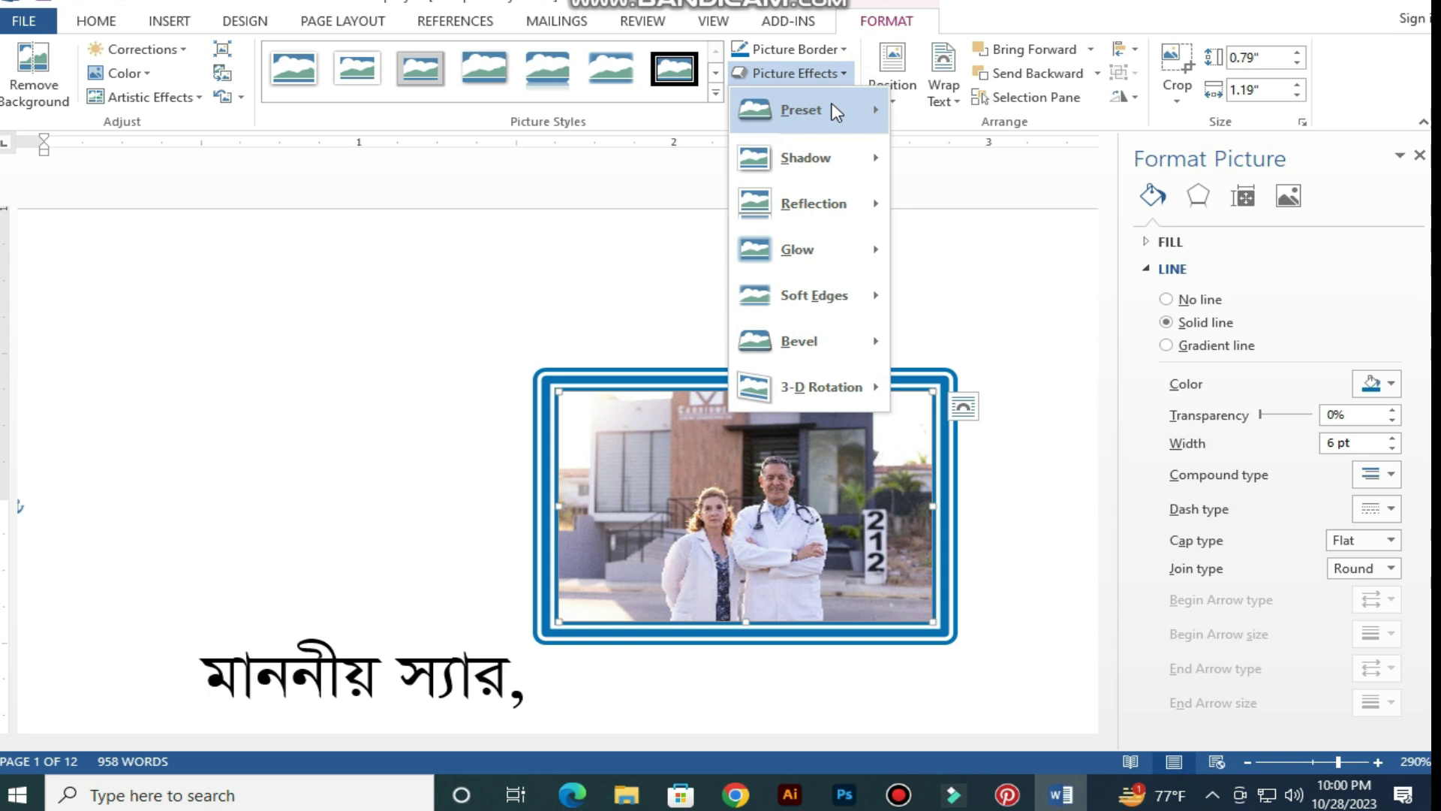
# - After previewing Preset and Shadow effects, open Picture Border for the clinic photo's blue double border
pyautogui.moveTo(839, 124)
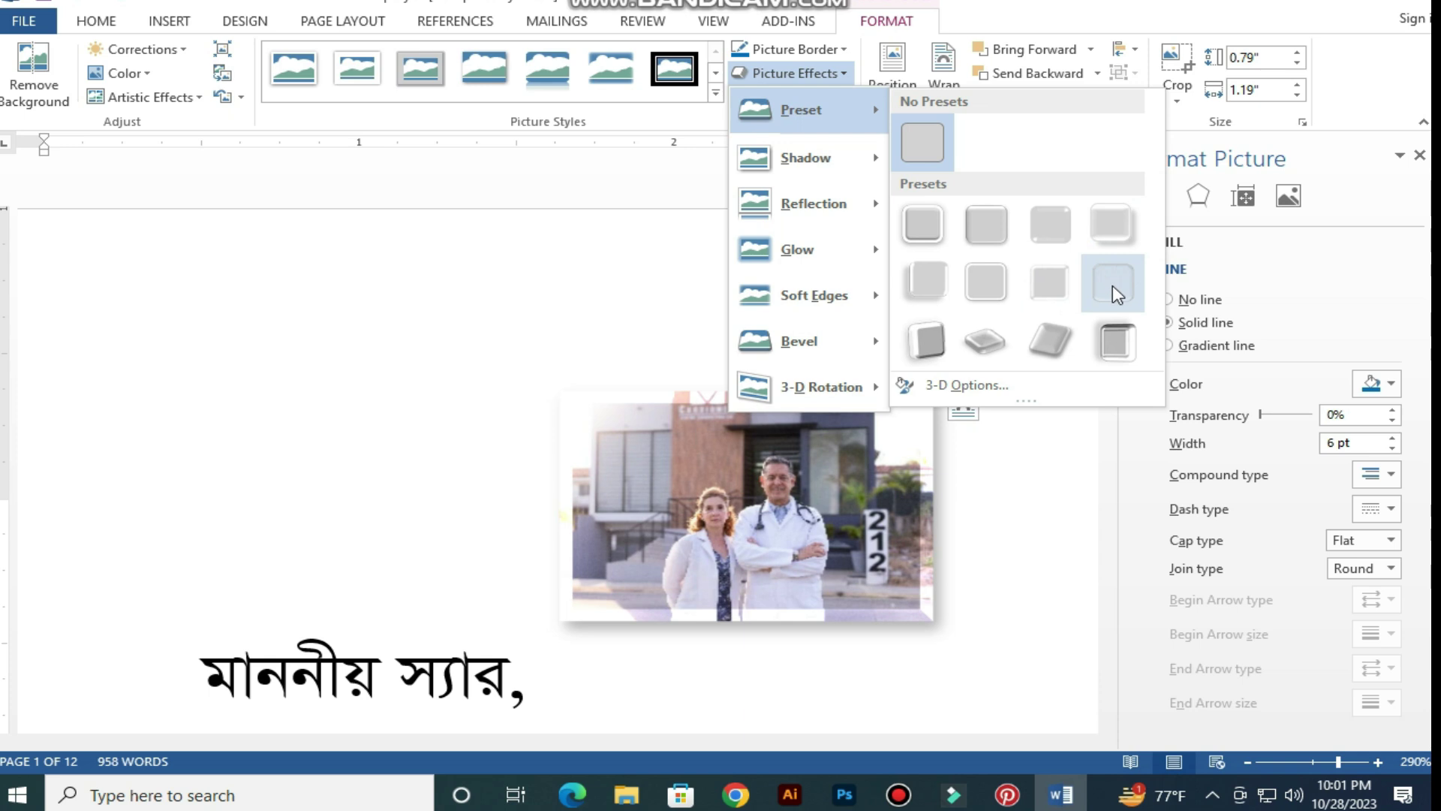
pyautogui.moveTo(814, 178)
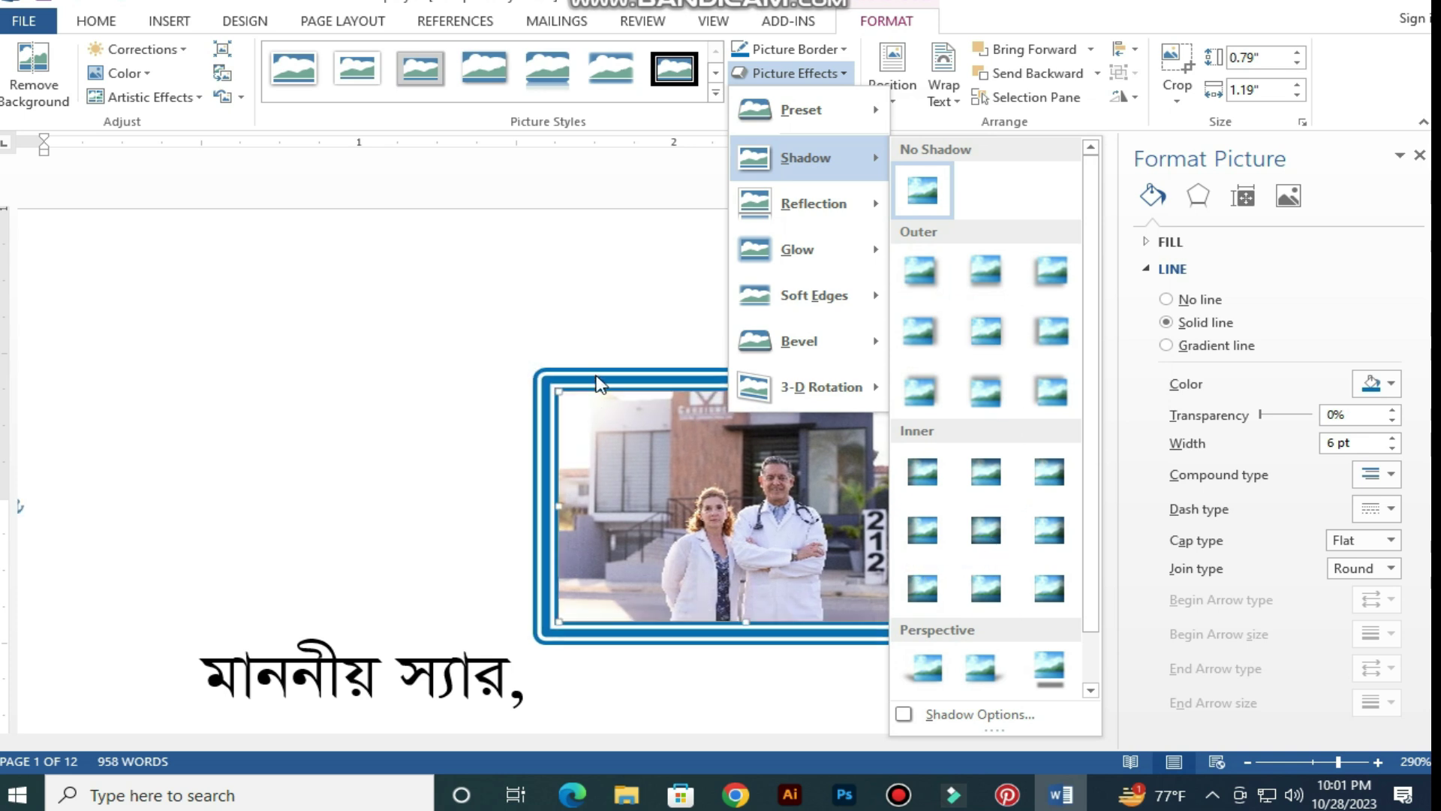
pyautogui.click(794, 48)
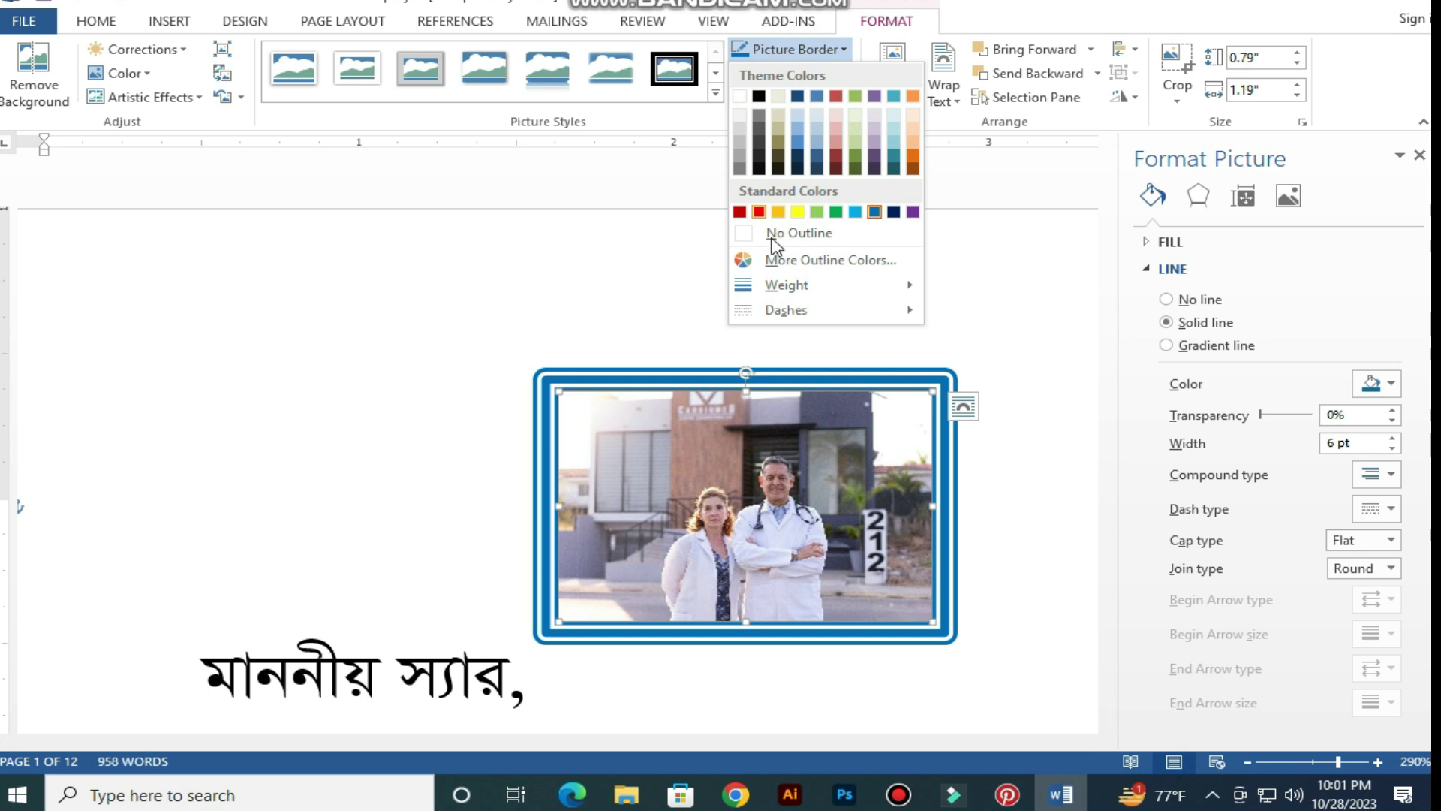
# - Remove the clinic photo's blue border with No Outline and give it a diagonal Perspective shadow
pyautogui.click(795, 233)
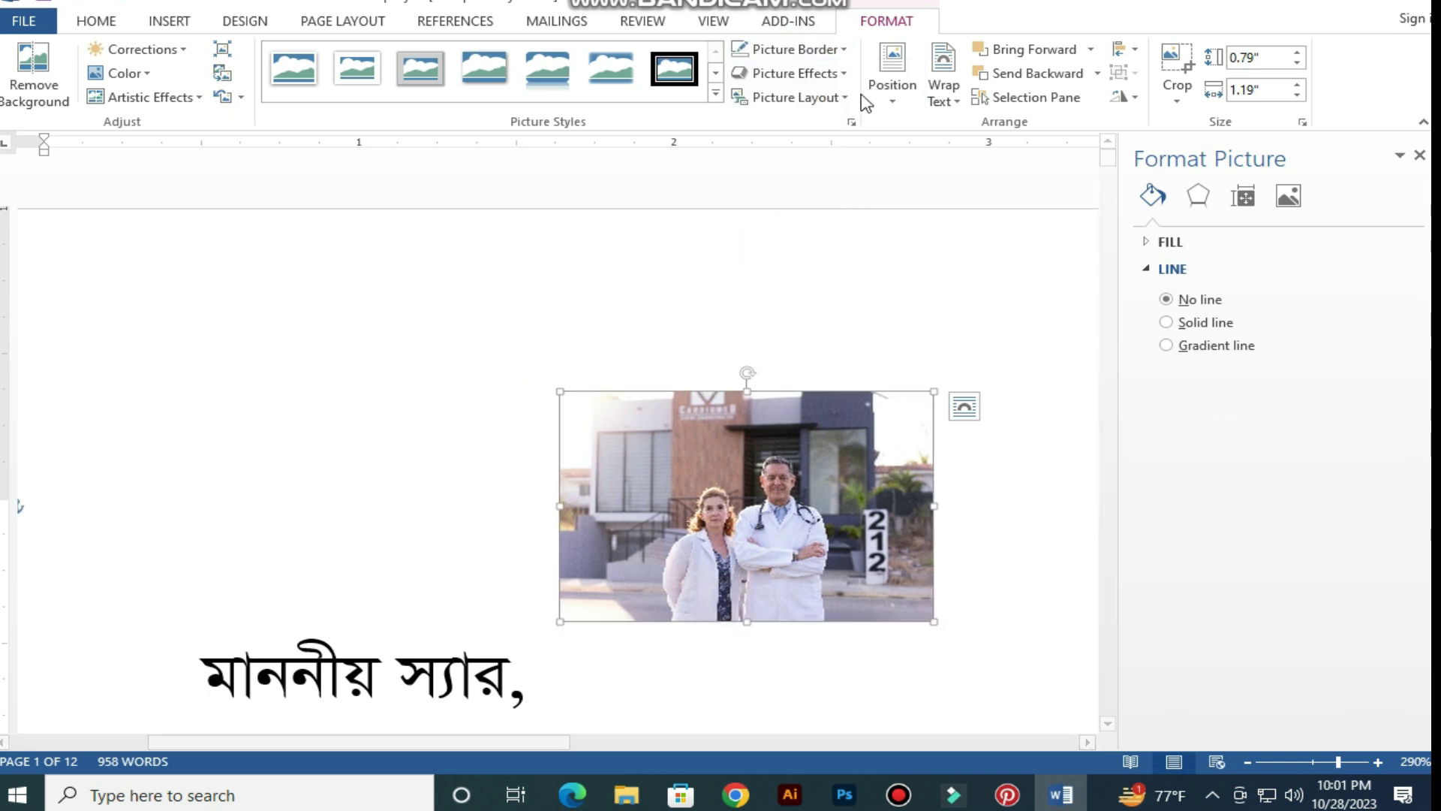
pyautogui.click(818, 75)
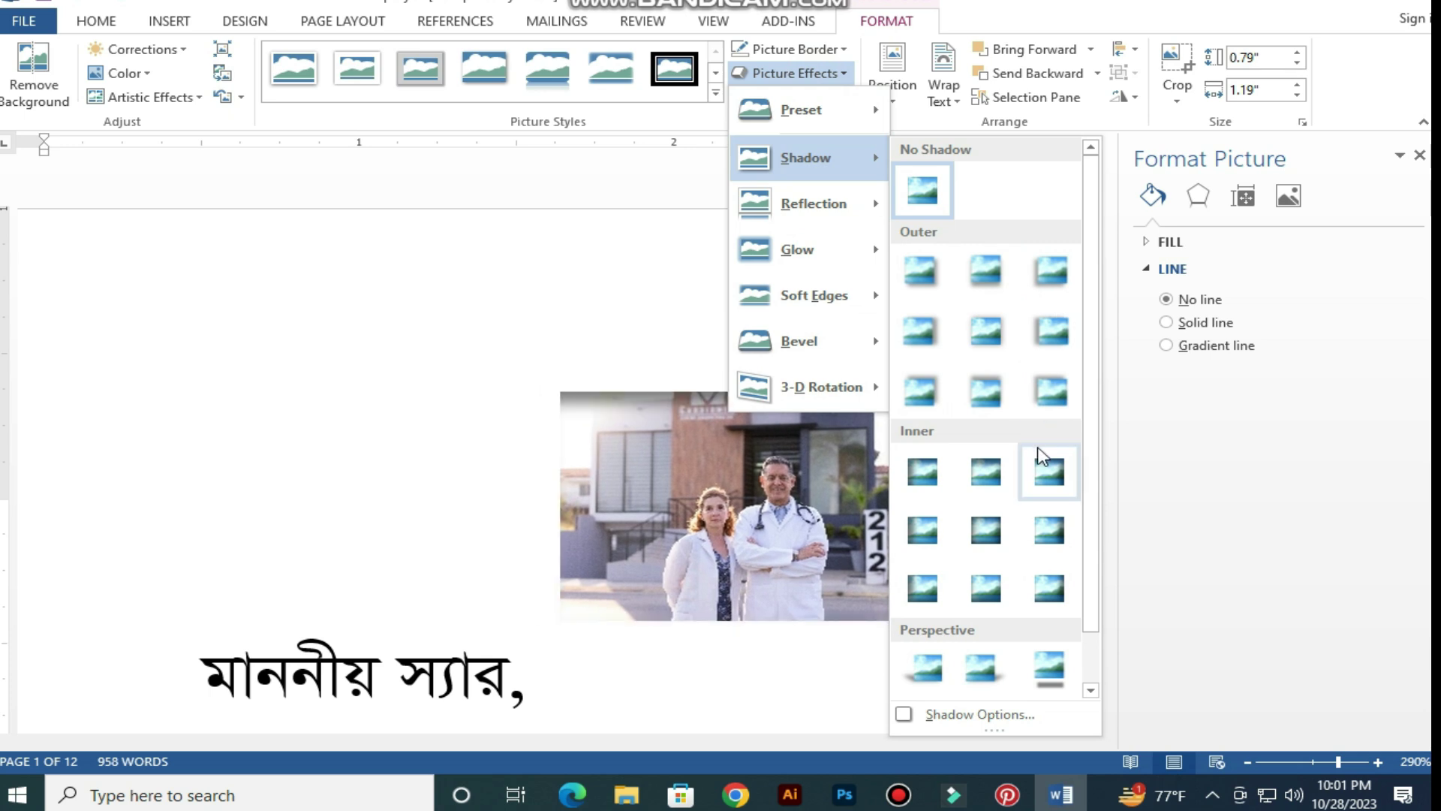
pyautogui.click(986, 388)
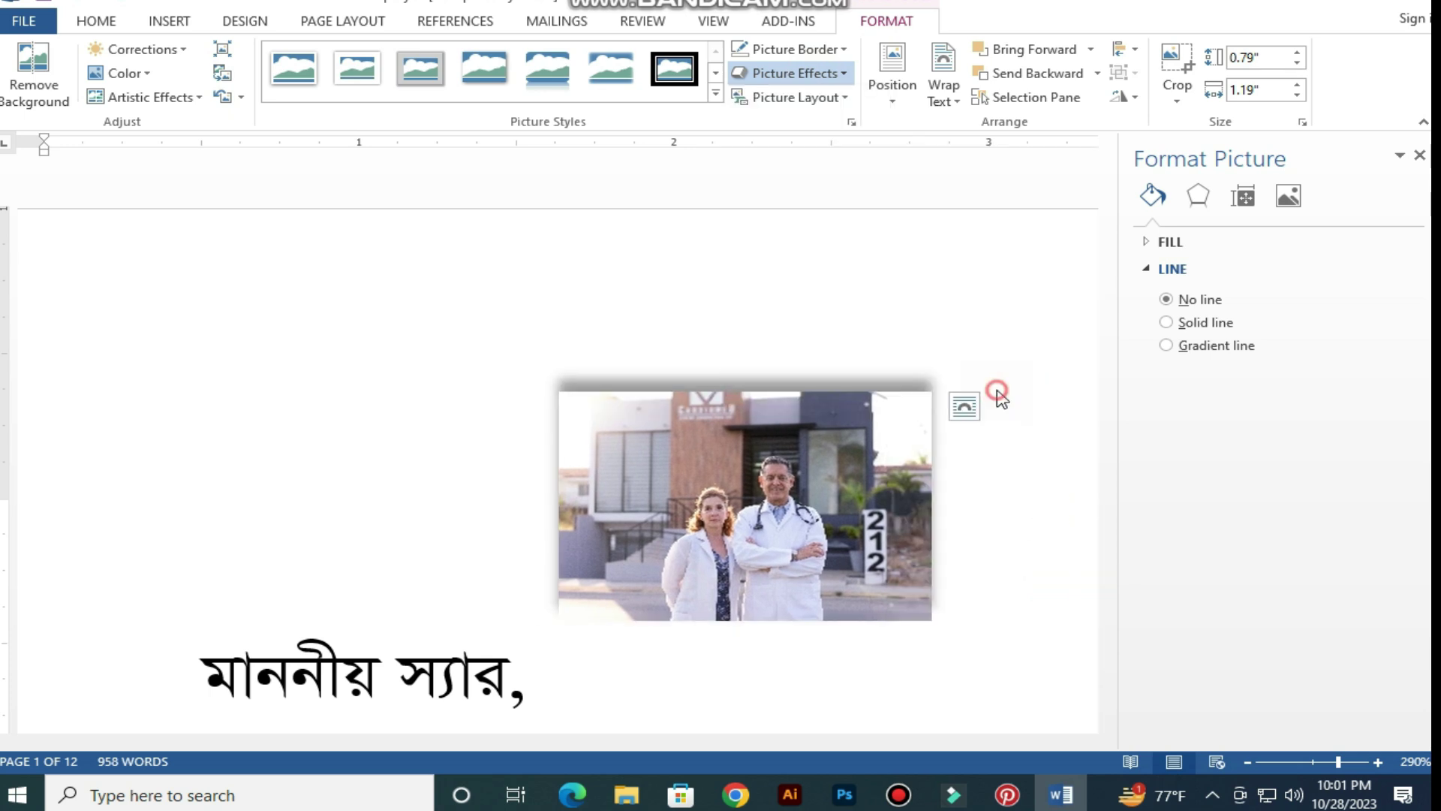
pyautogui.click(1033, 440)
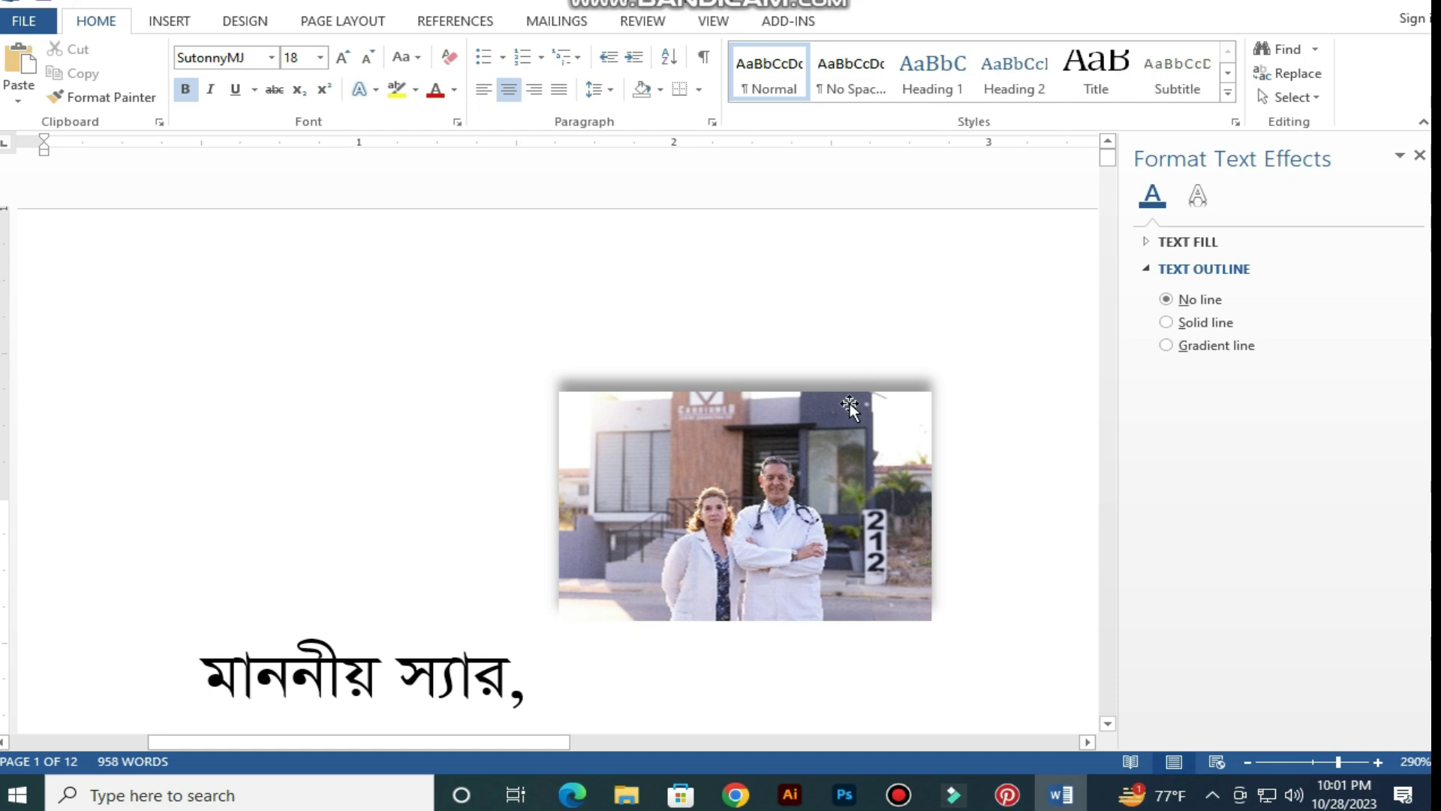
pyautogui.click(846, 421)
pyautogui.click(795, 73)
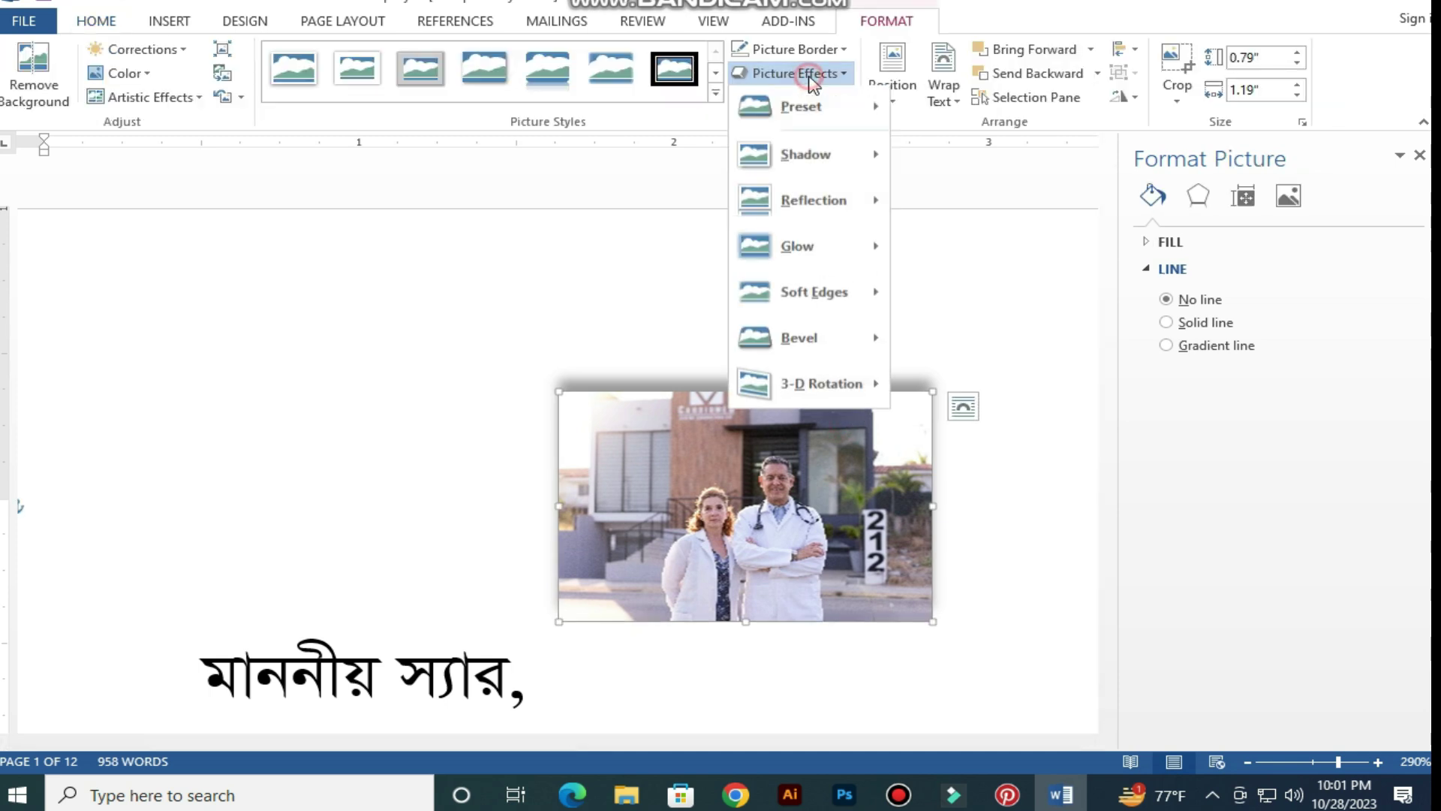
pyautogui.moveTo(814, 154)
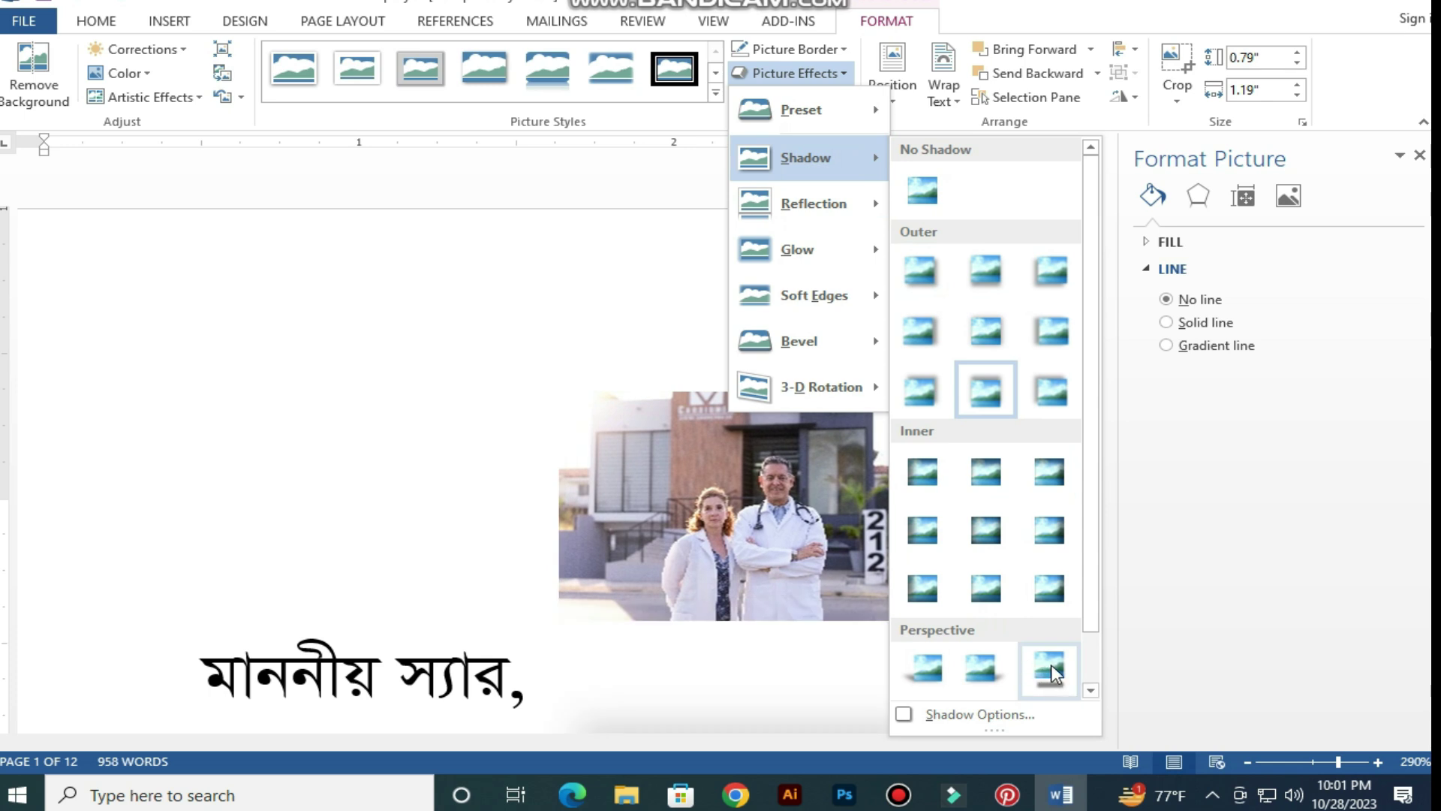
pyautogui.click(931, 666)
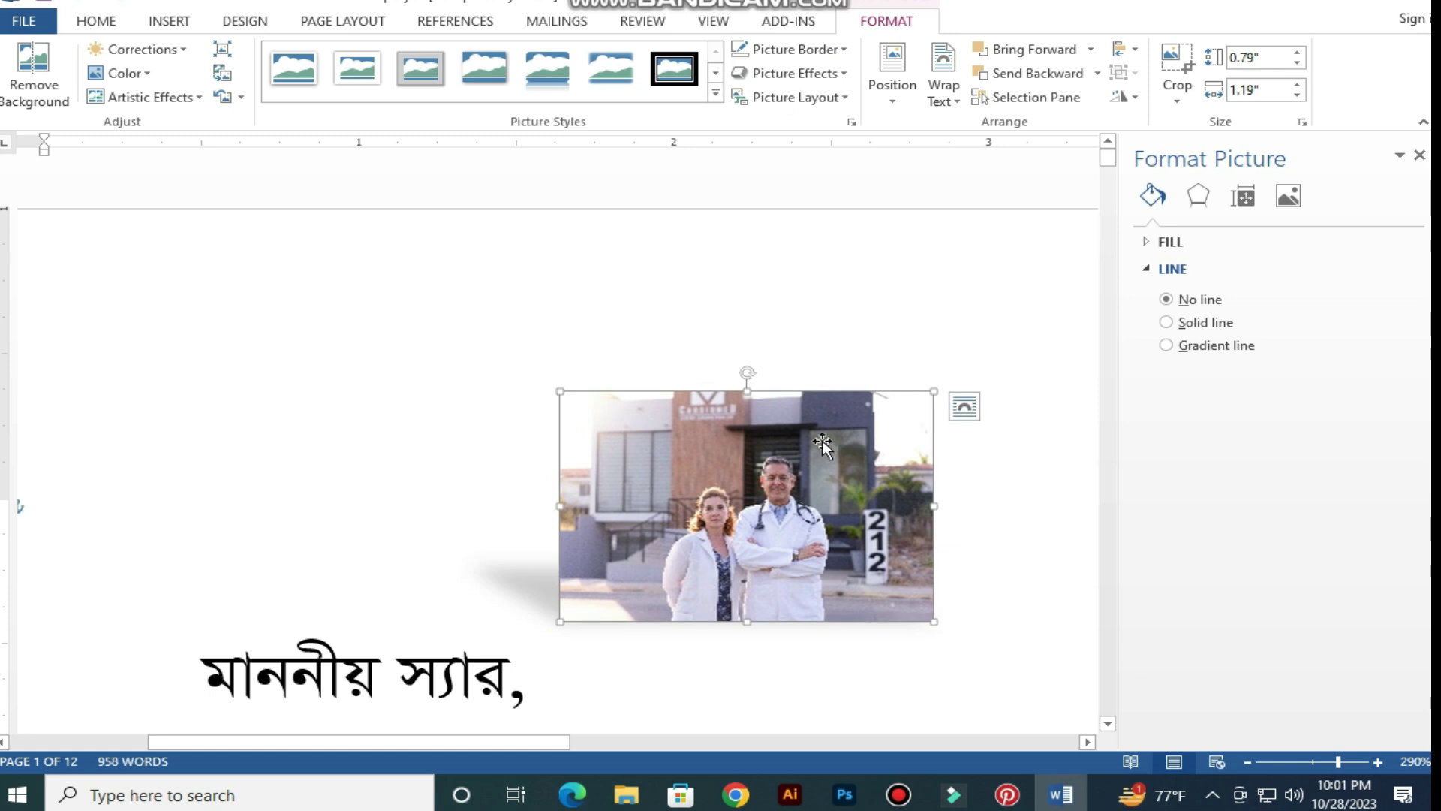
# - Add a Reflection variation beneath the clinic photo
pyautogui.click(807, 73)
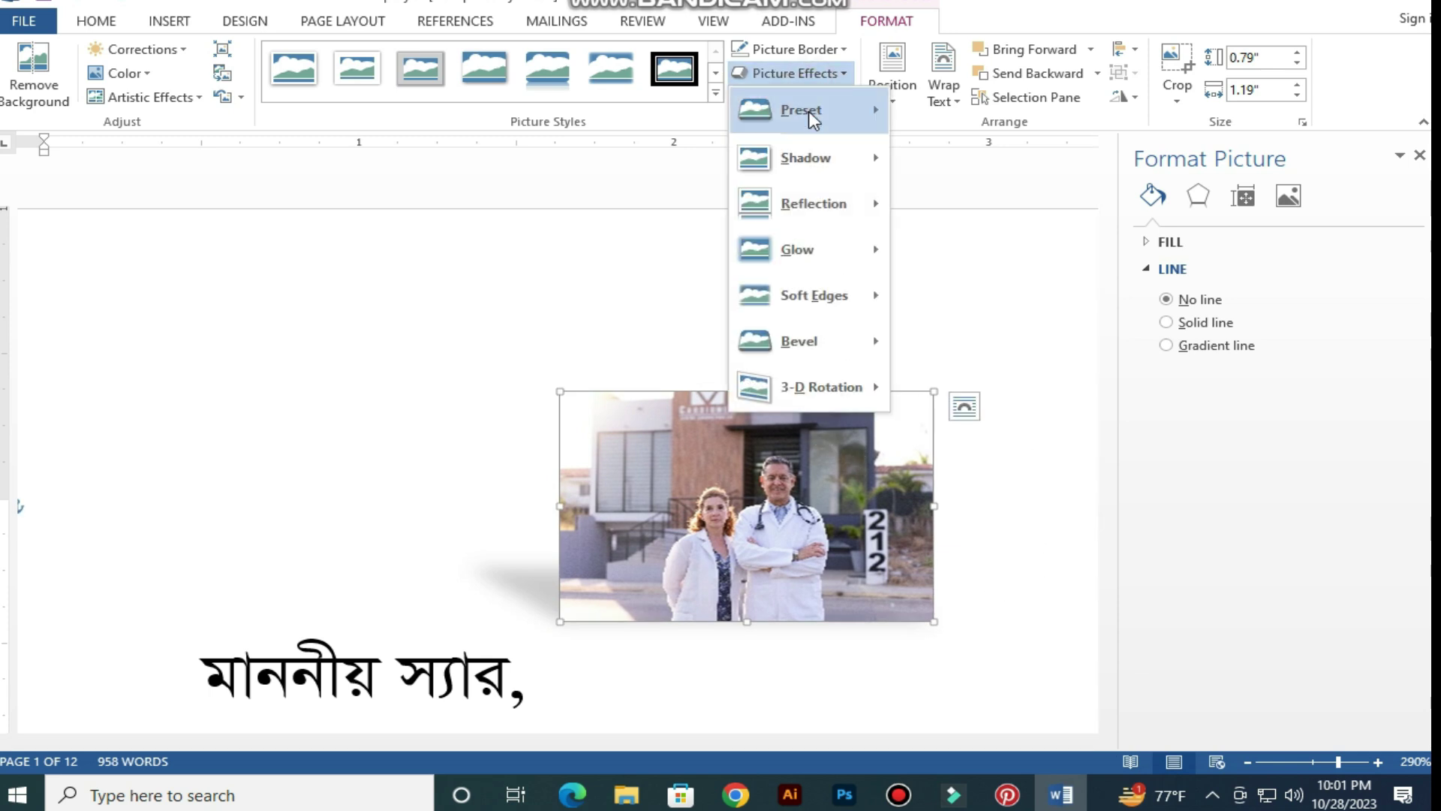
pyautogui.moveTo(834, 218)
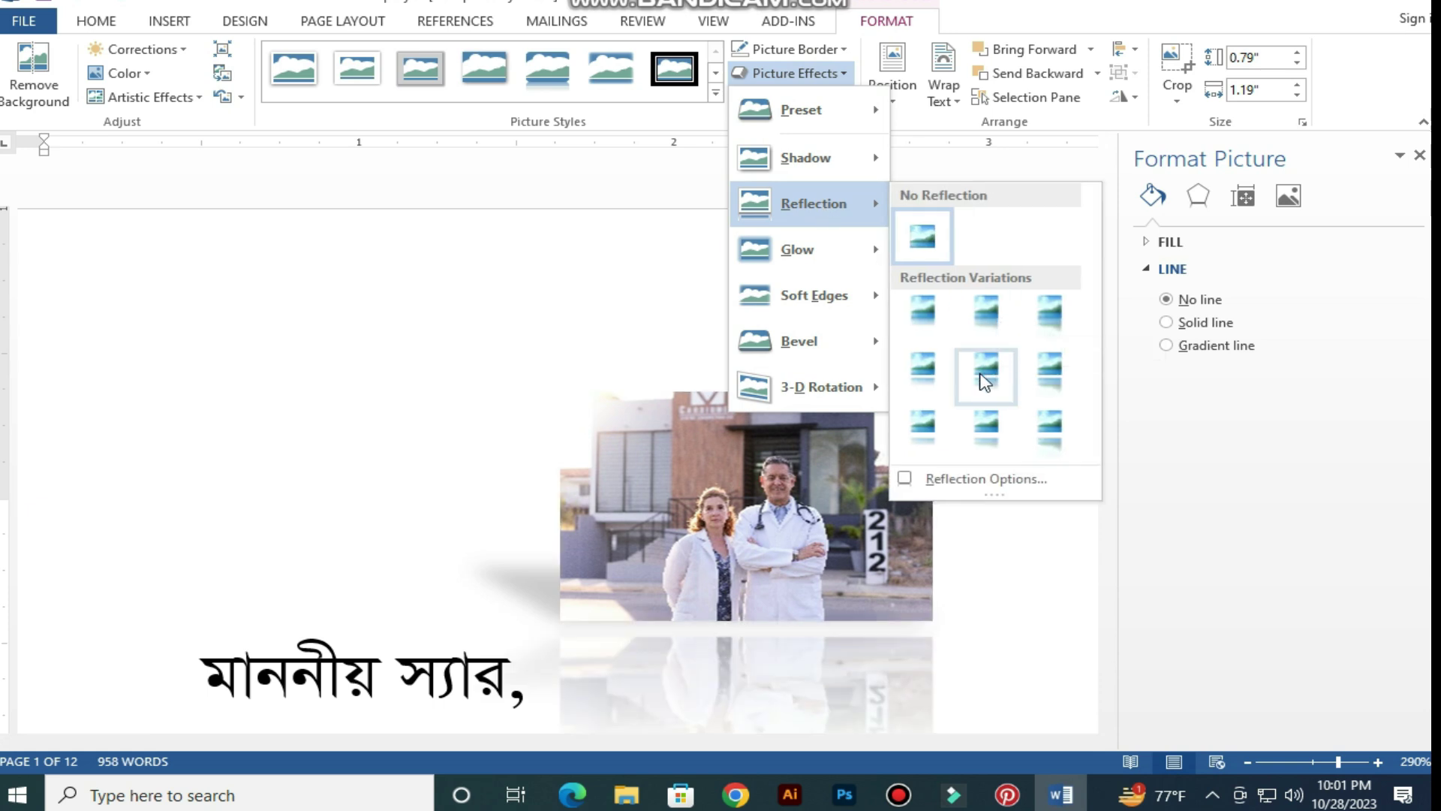
pyautogui.click(986, 439)
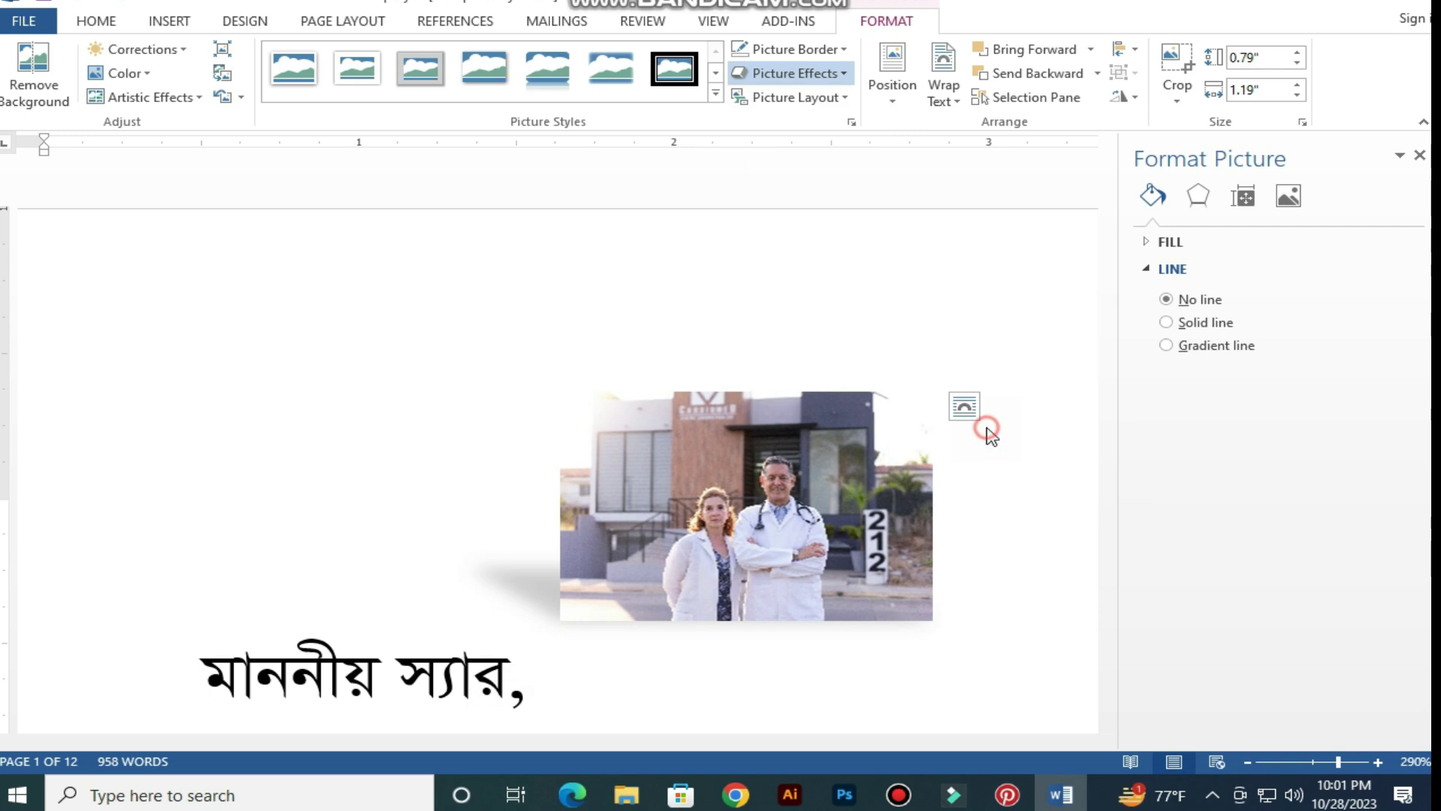
pyautogui.scroll(-5, 946, 428)
pyautogui.scroll(3, 950, 422)
pyautogui.scroll(3, 951, 421)
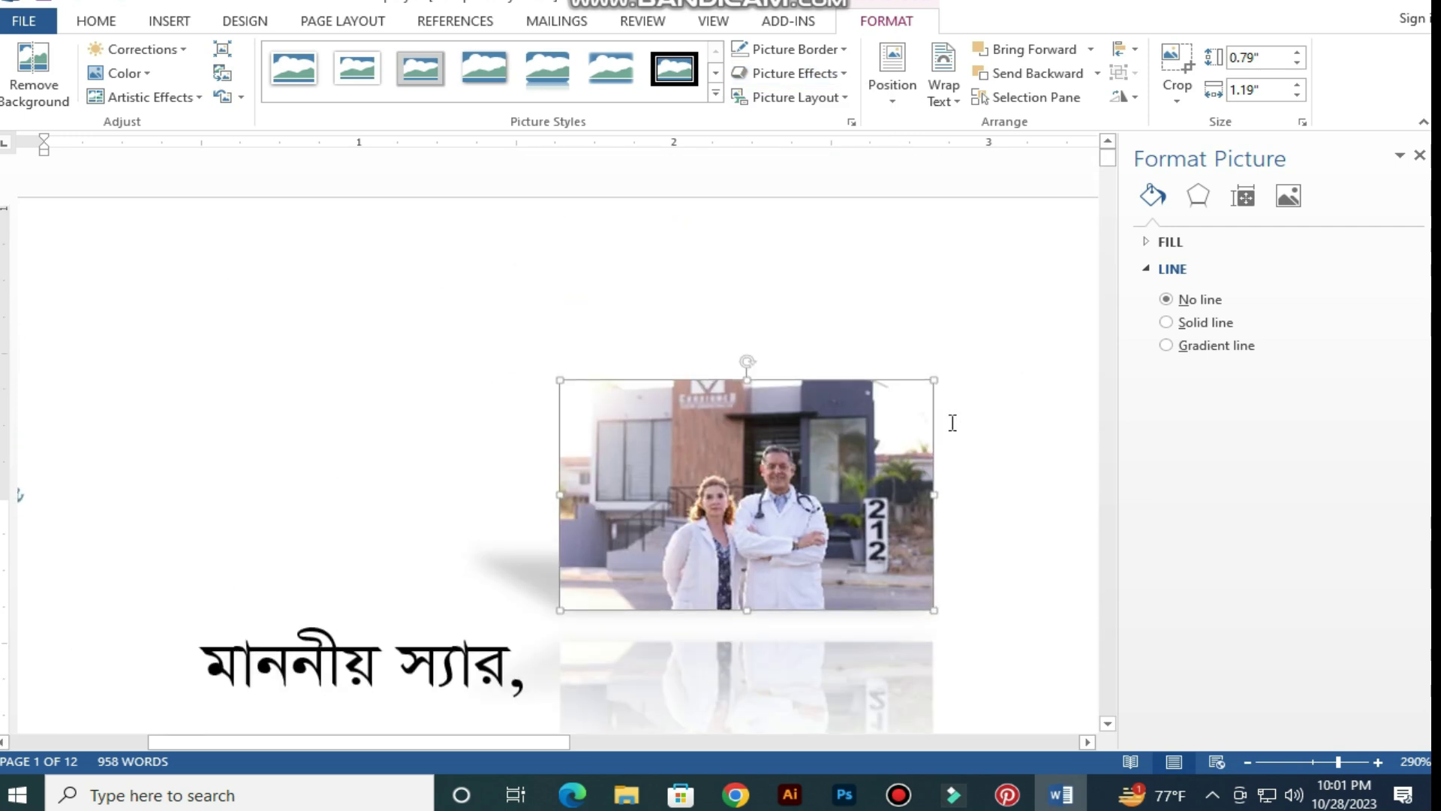
pyautogui.scroll(-5, 952, 406)
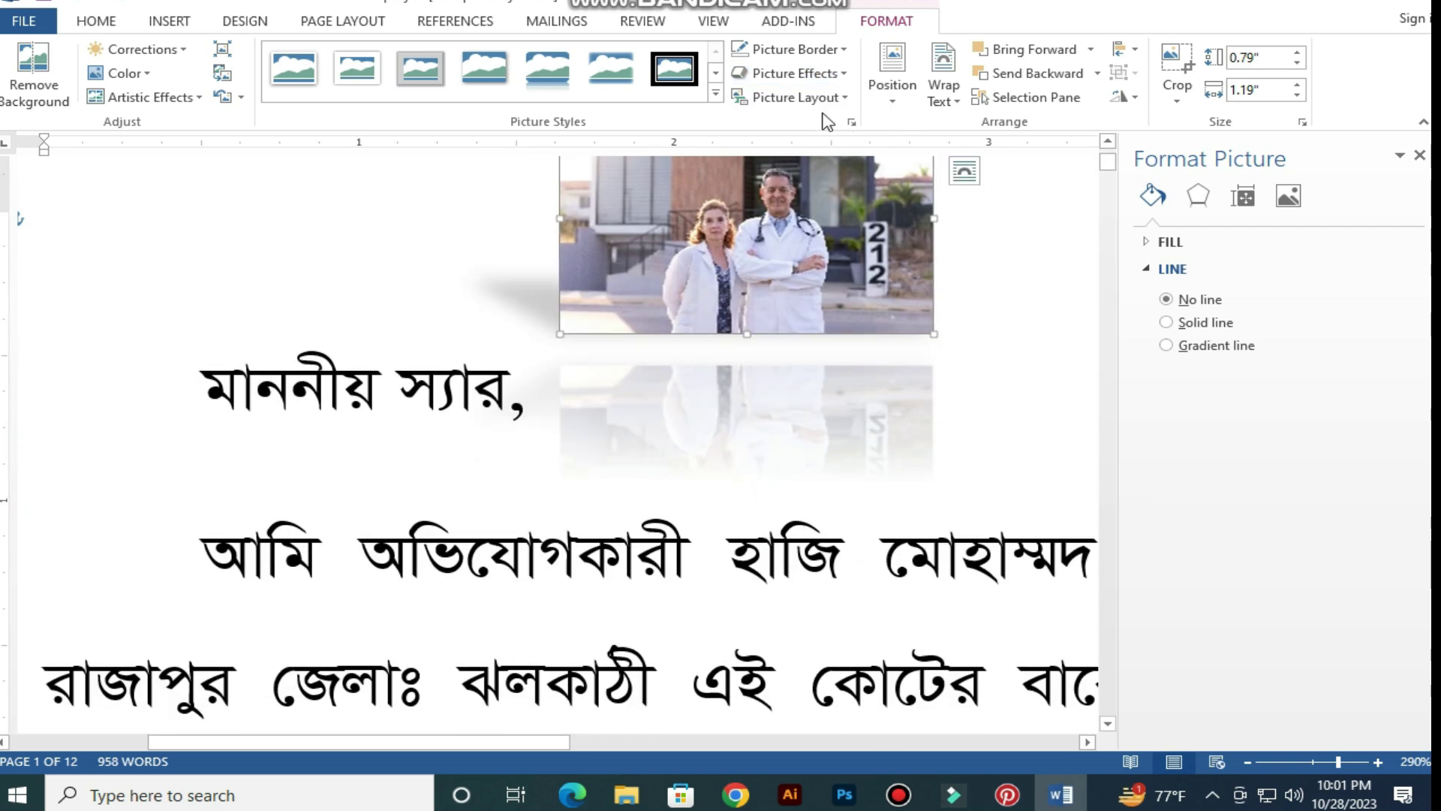
pyautogui.click(789, 73)
# - Apply a red 18 pt Glow variation around the clinic photo, then browse Soft Edges and Glow
pyautogui.moveTo(838, 244)
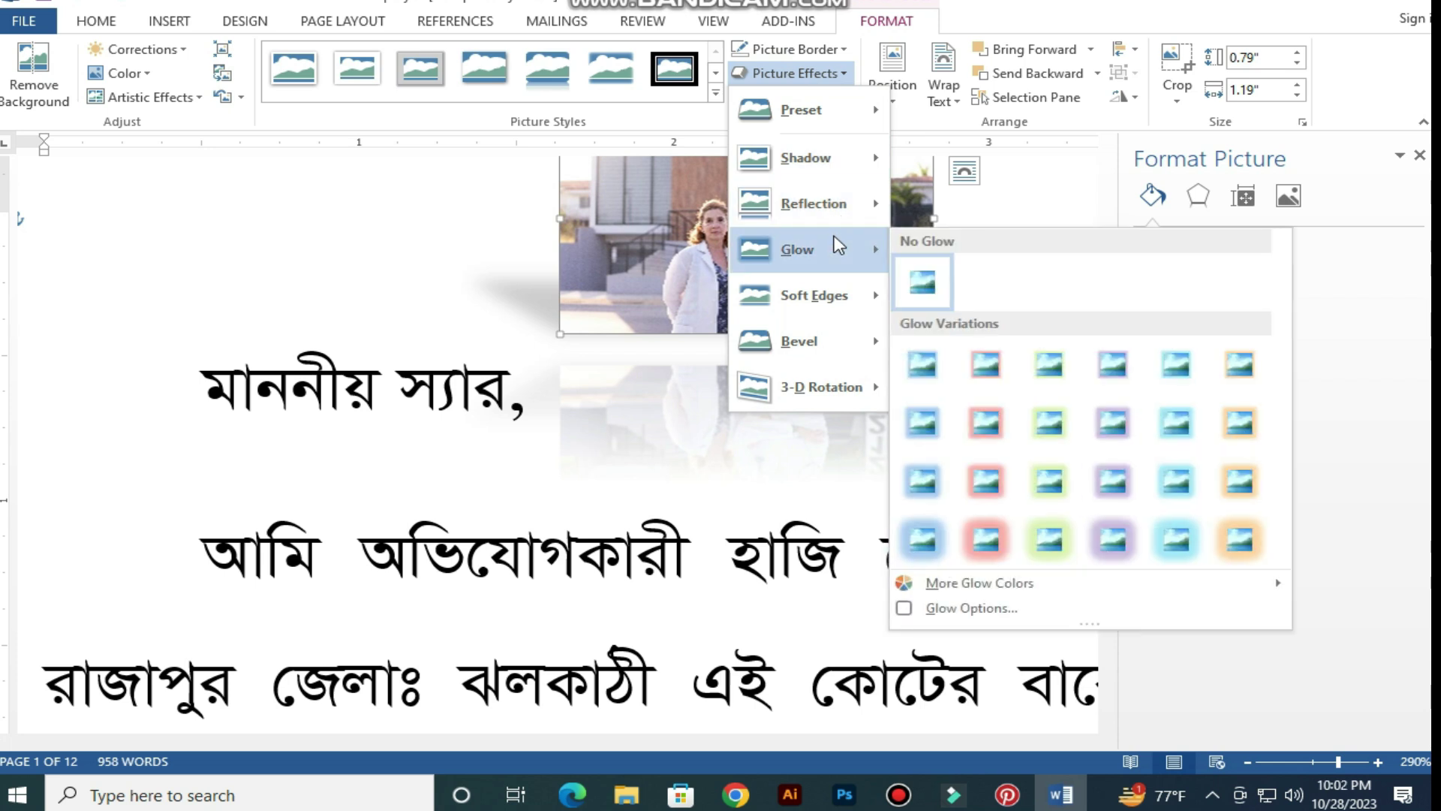
pyautogui.click(997, 535)
pyautogui.scroll(1, 996, 375)
pyautogui.scroll(2, 997, 358)
pyautogui.scroll(-4, 997, 358)
pyautogui.scroll(2, 995, 358)
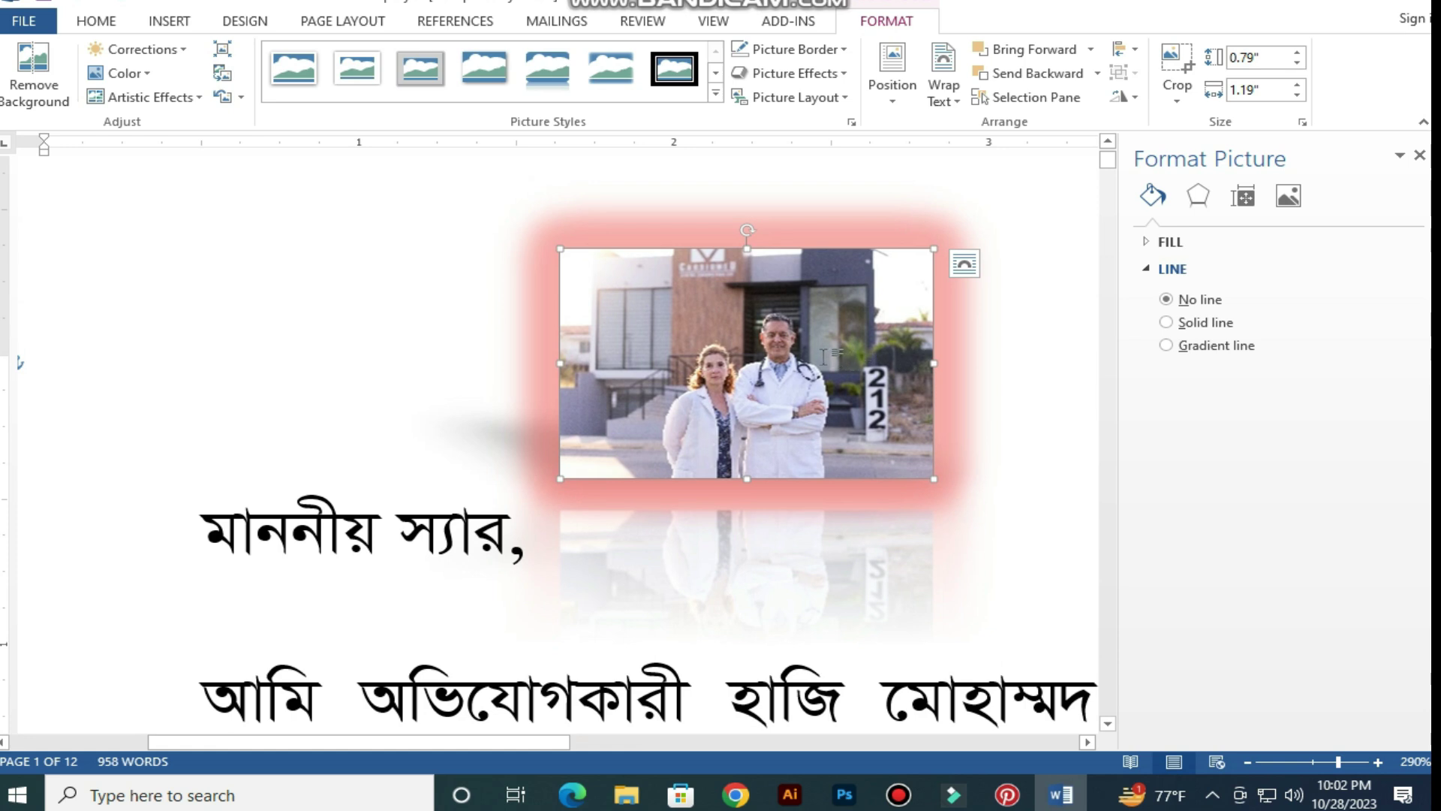
pyautogui.click(827, 73)
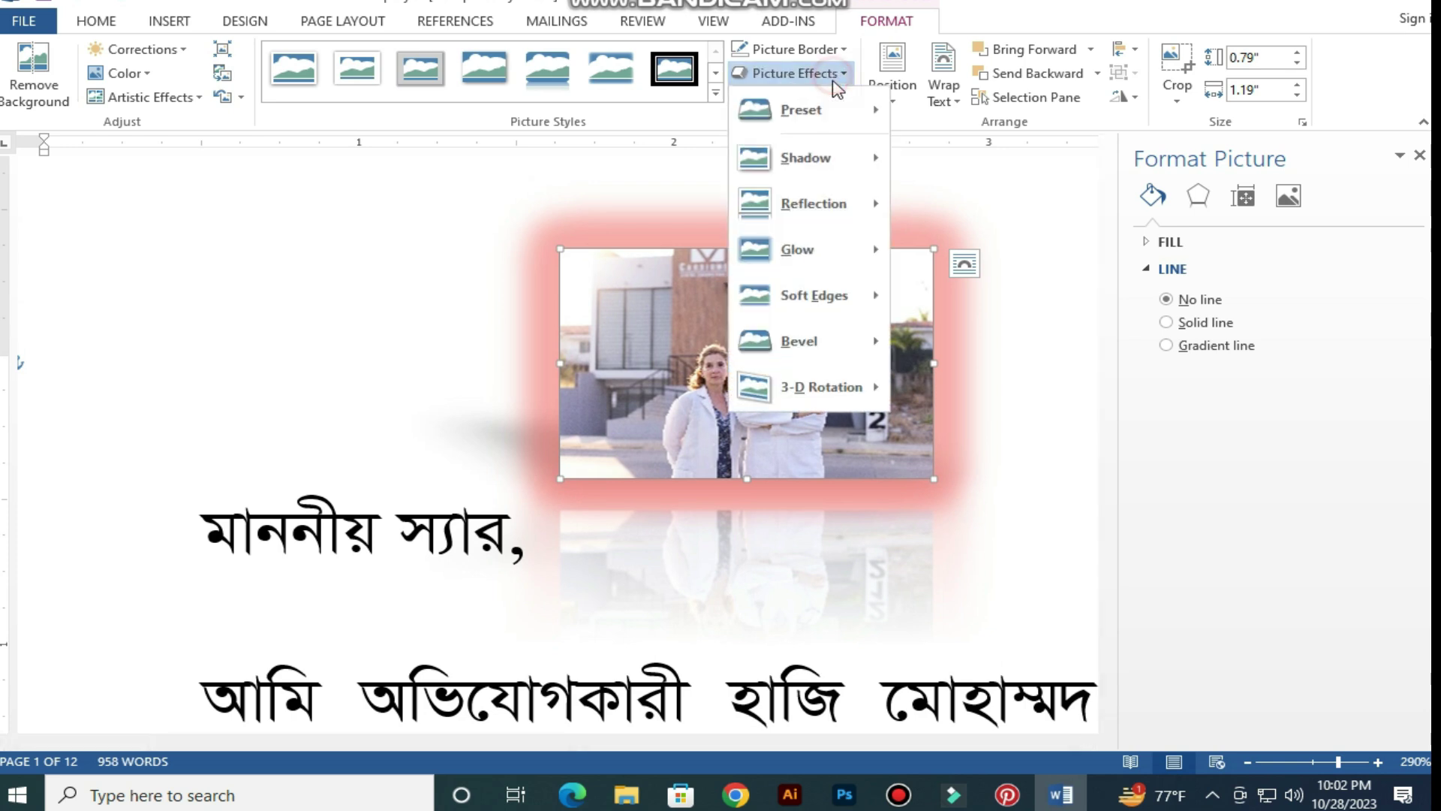
pyautogui.moveTo(863, 298)
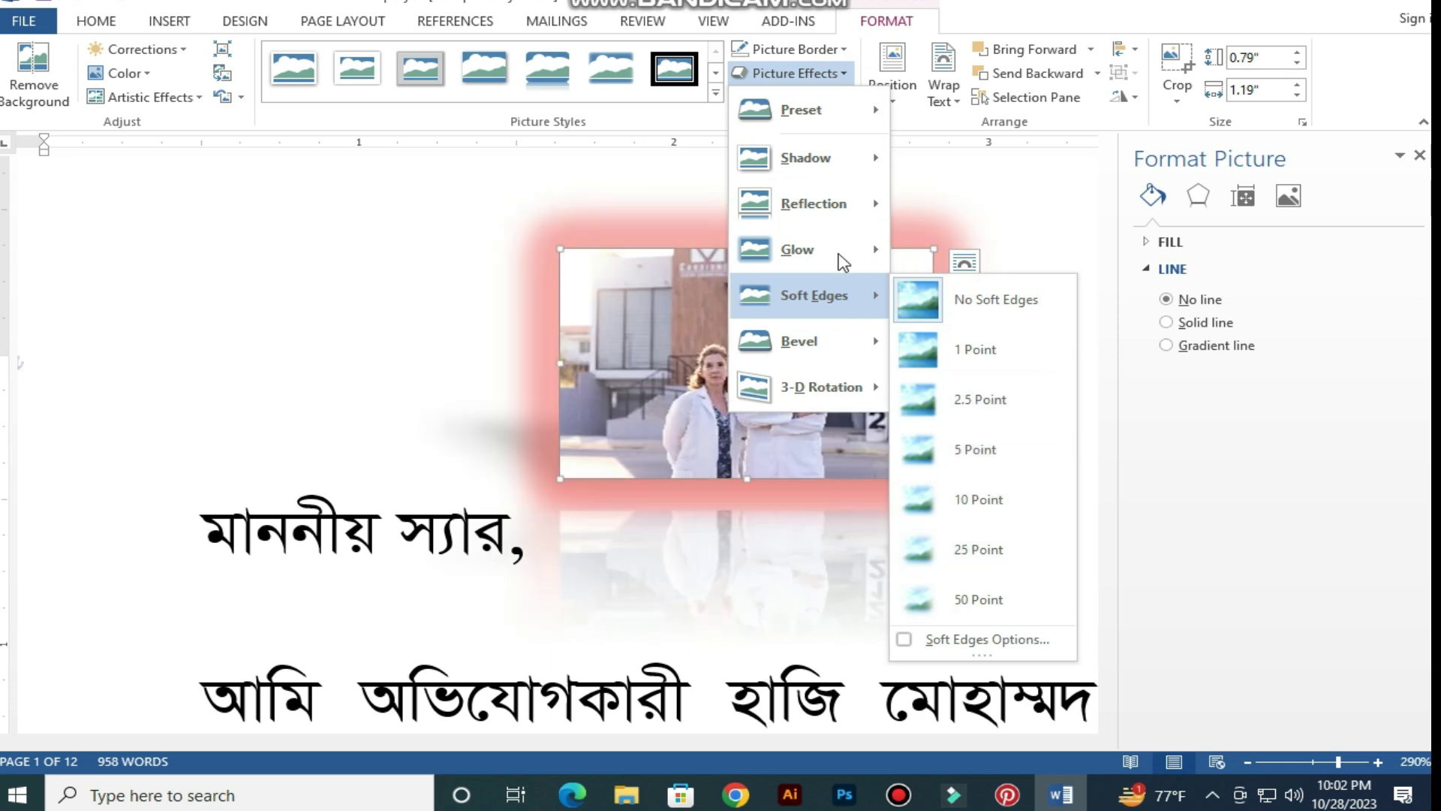
# - Switch the glow to purple and inspect 3-D Options' Bottom bevel and Depth colour without changing them
pyautogui.moveTo(840, 249)
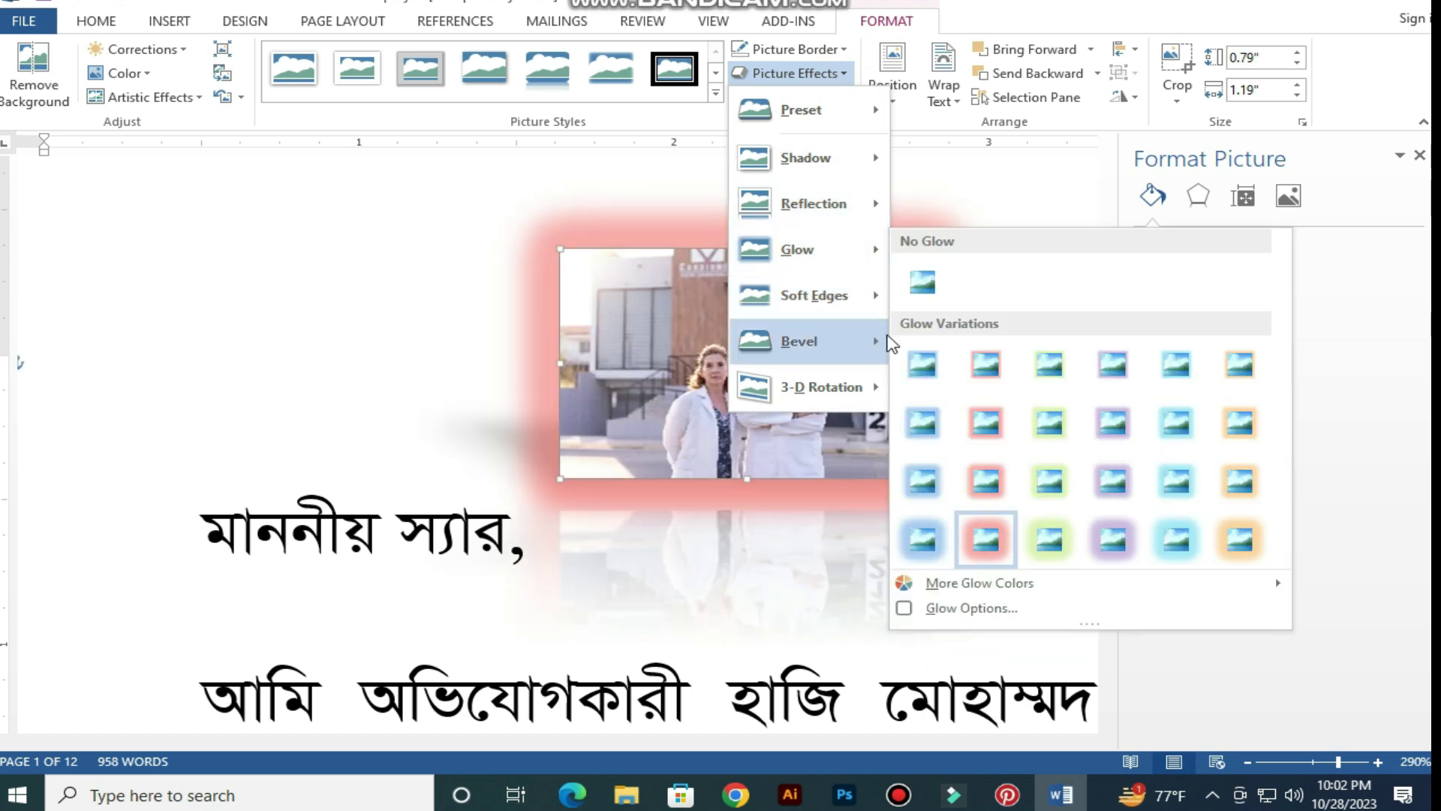
pyautogui.click(1113, 539)
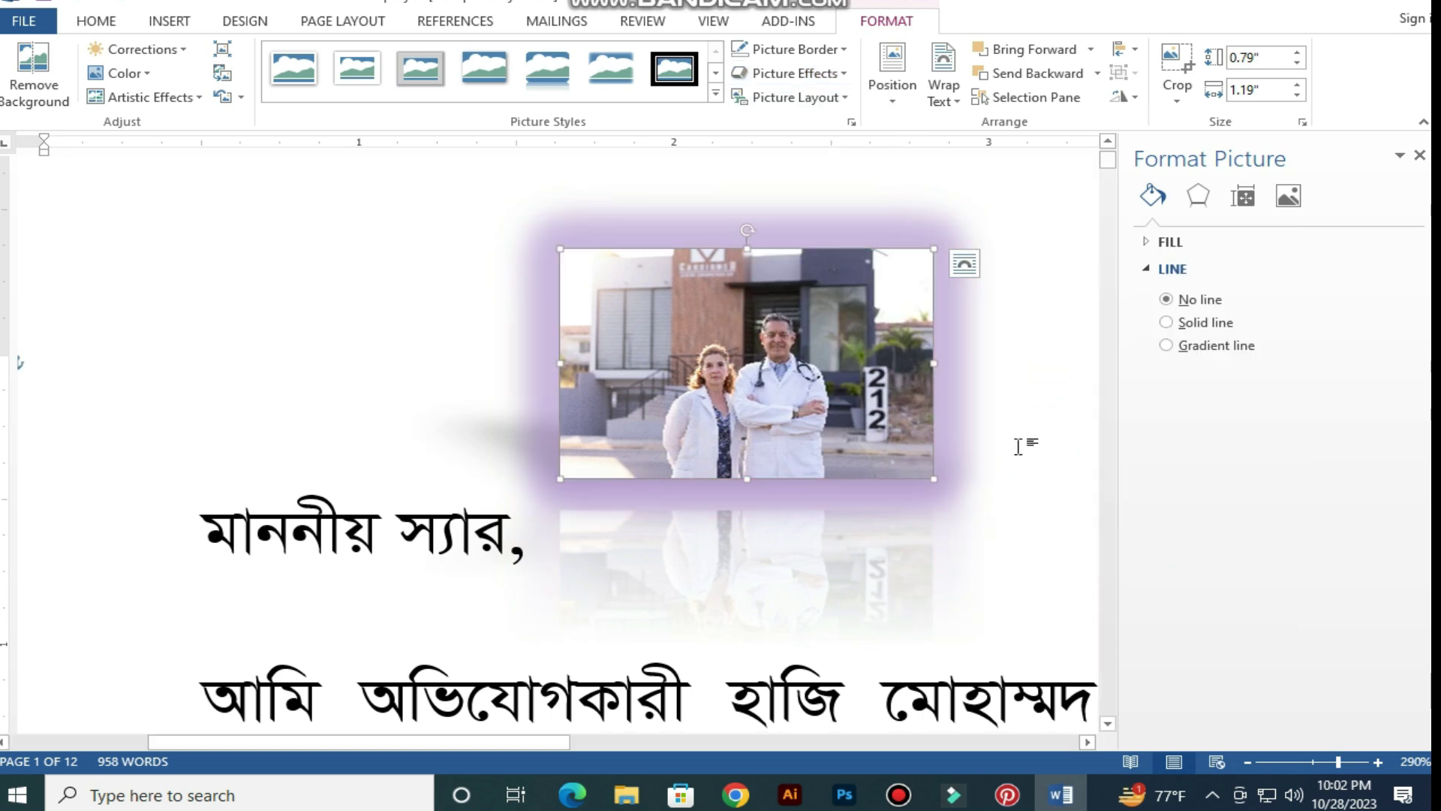
pyautogui.click(818, 73)
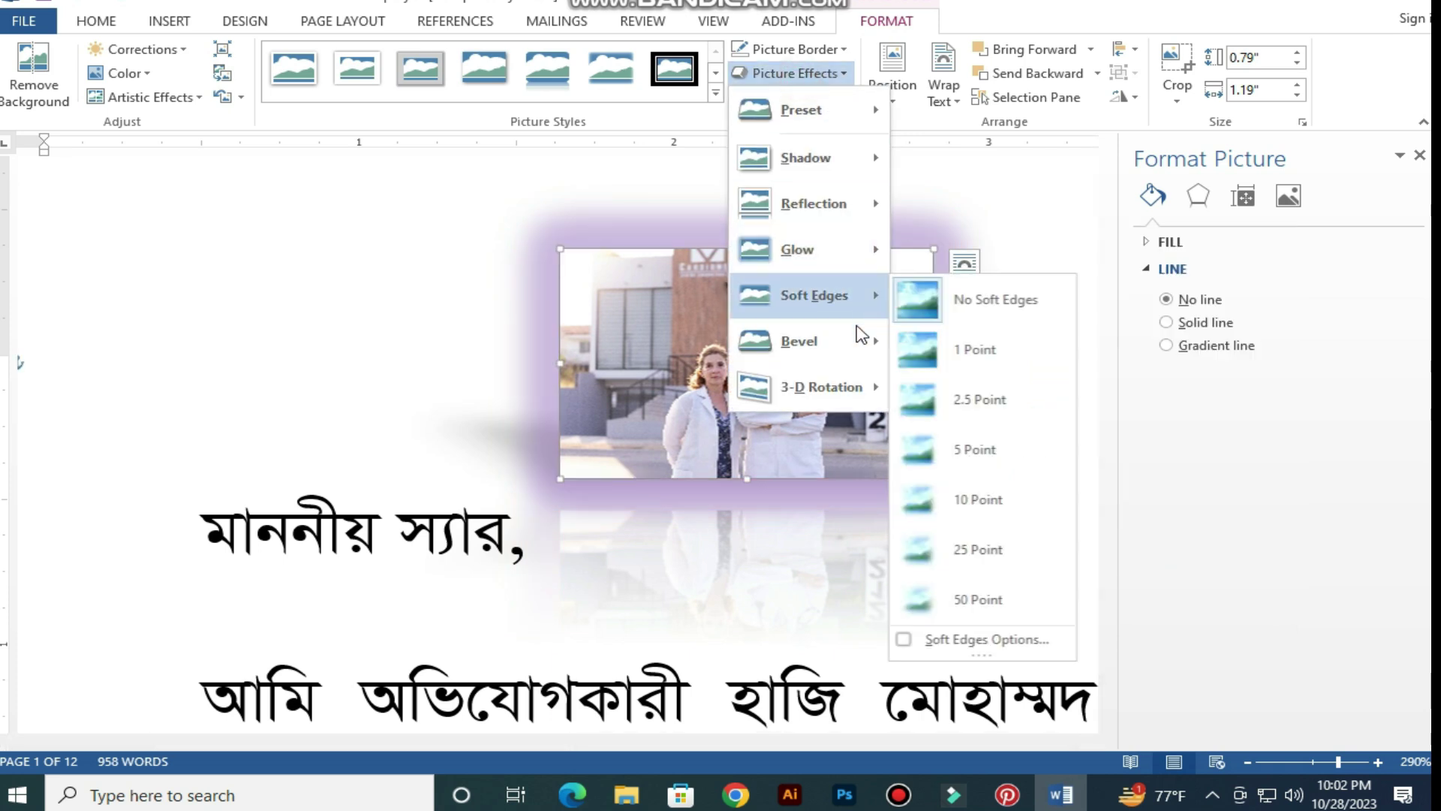
pyautogui.moveTo(863, 353)
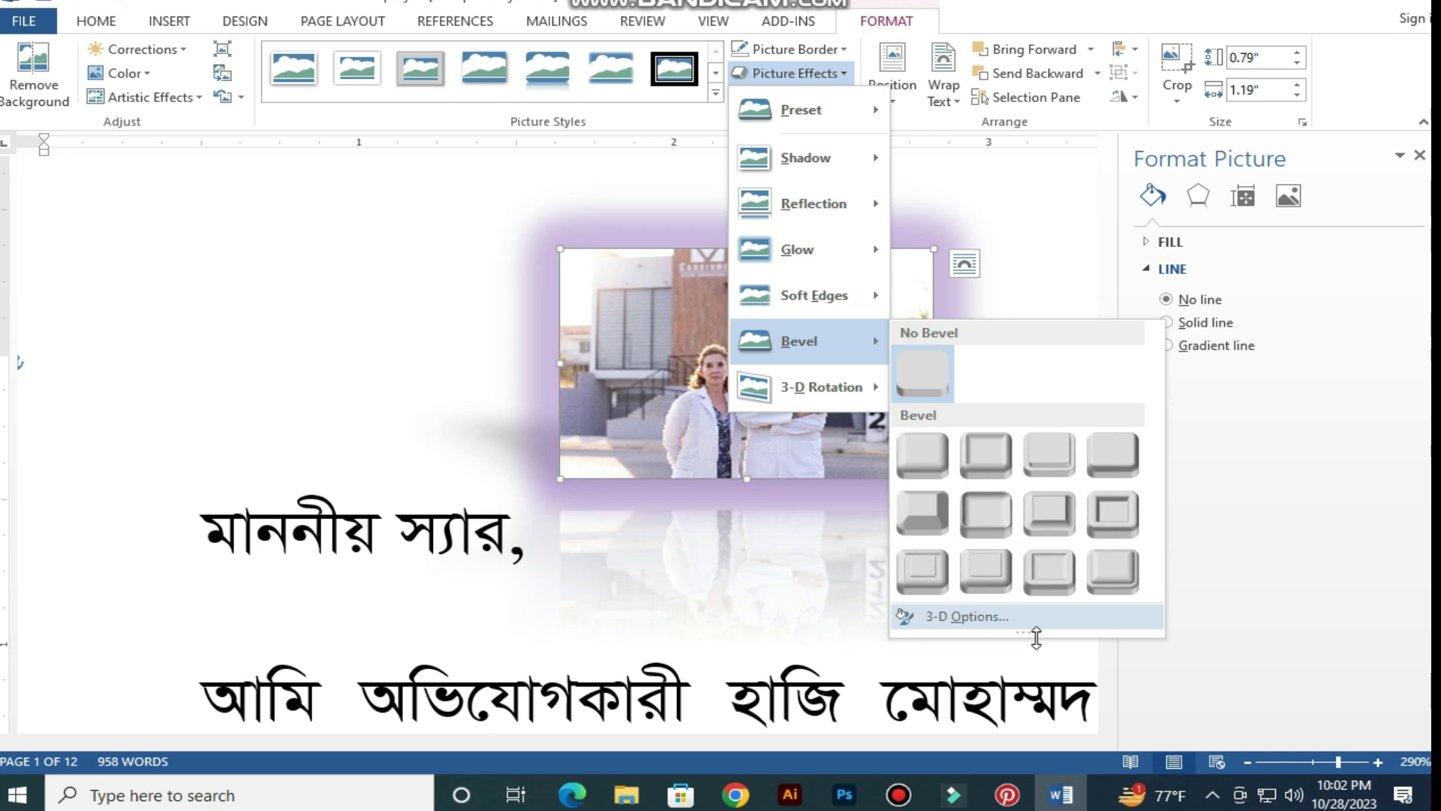
pyautogui.click(968, 621)
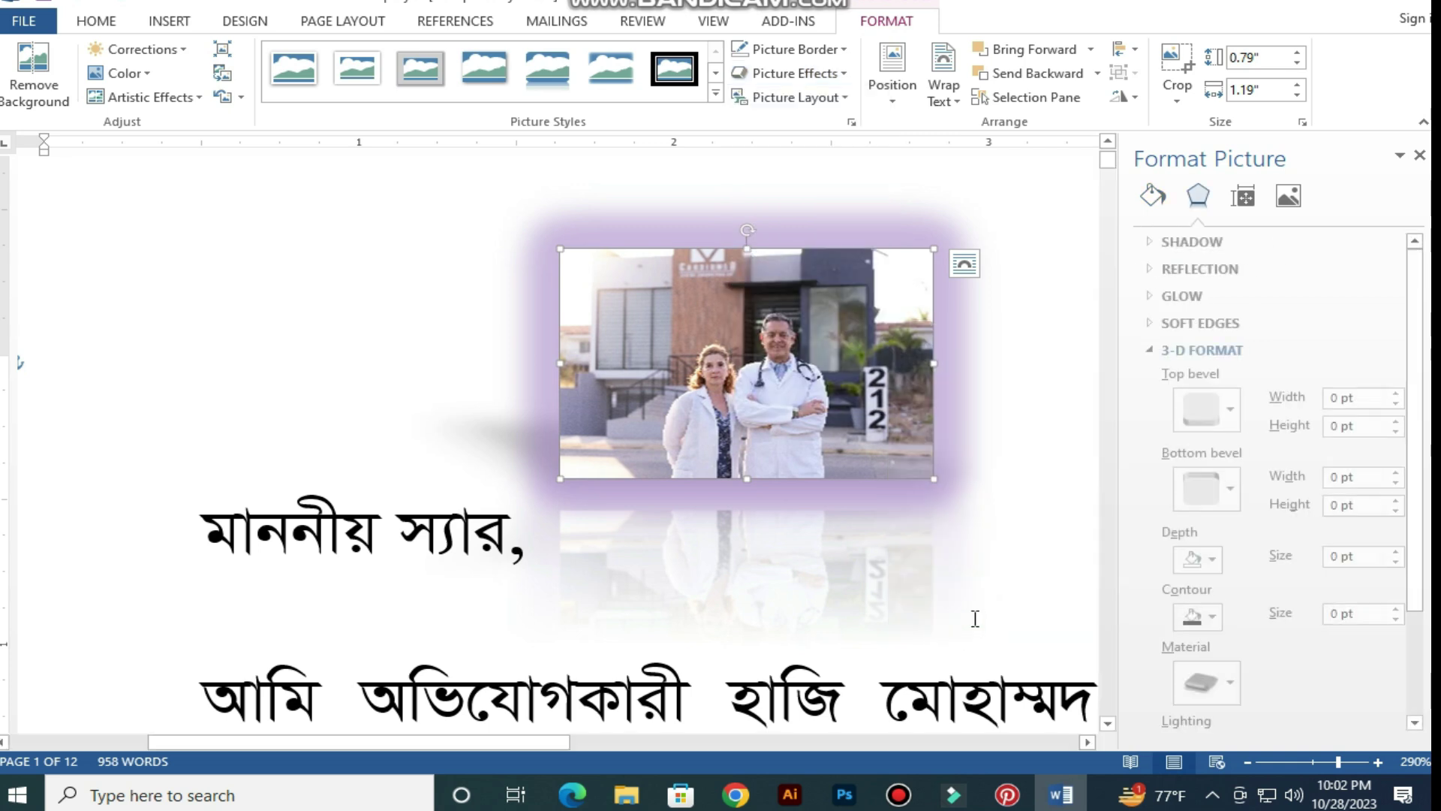
pyautogui.click(1224, 490)
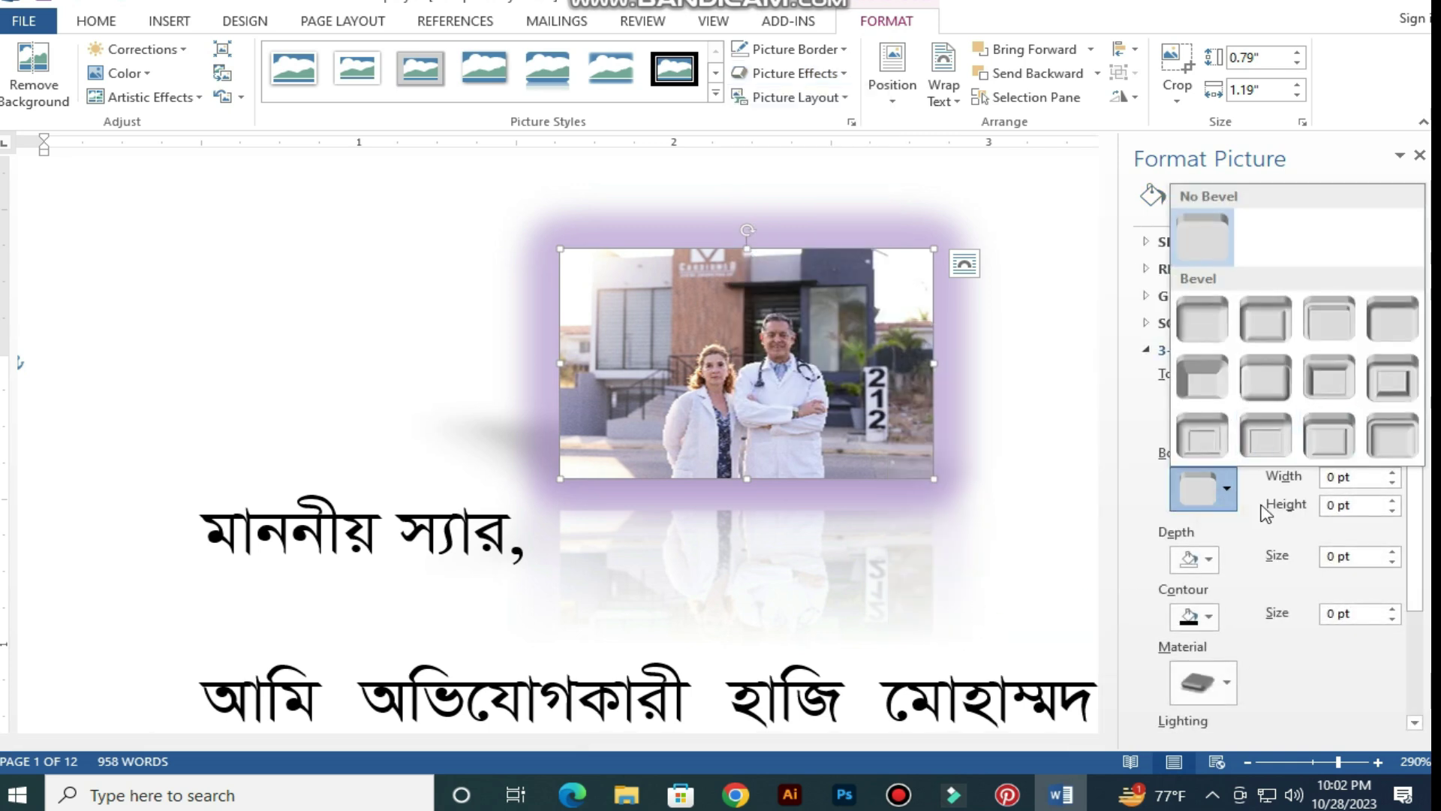
pyautogui.click(1210, 569)
pyautogui.click(1209, 568)
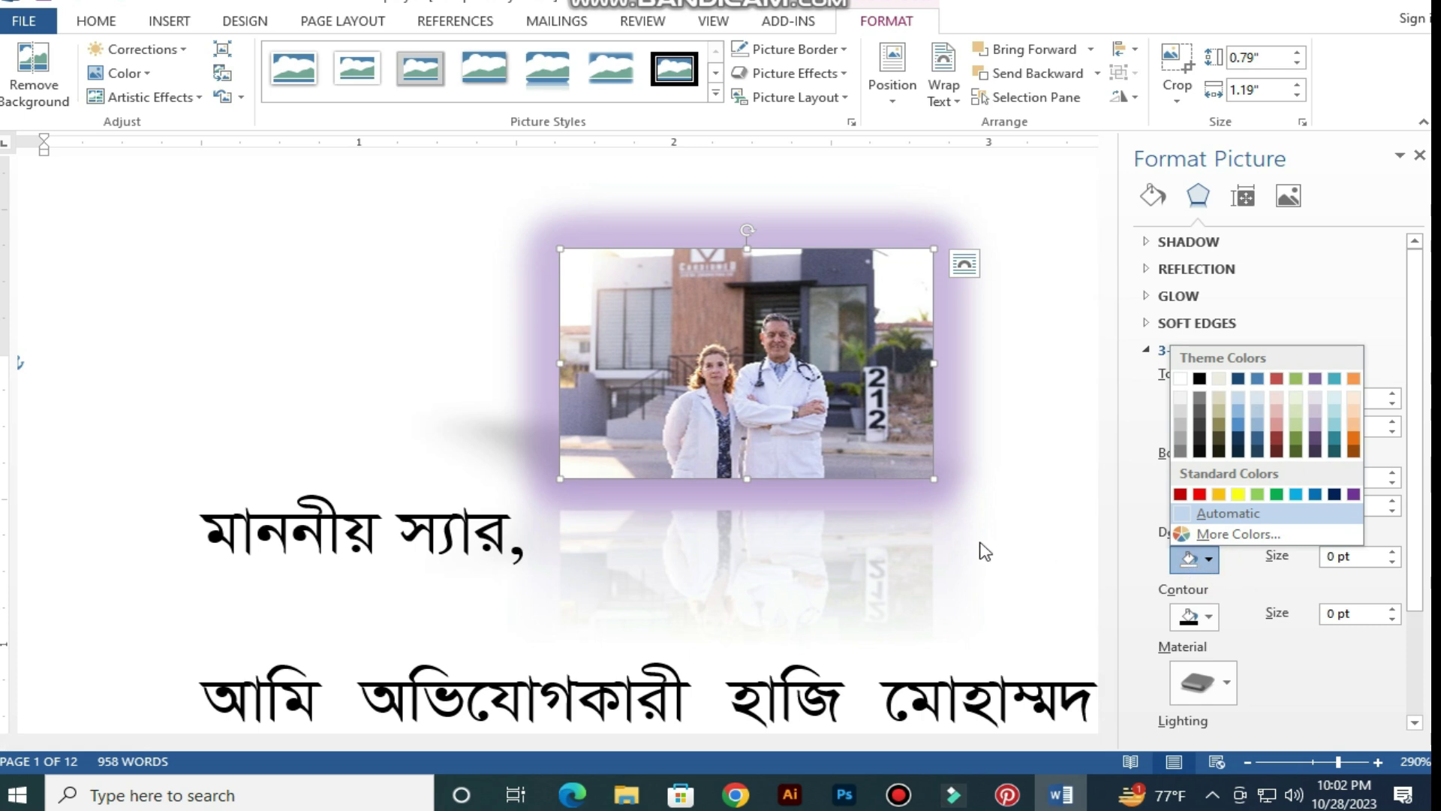
pyautogui.click(825, 430)
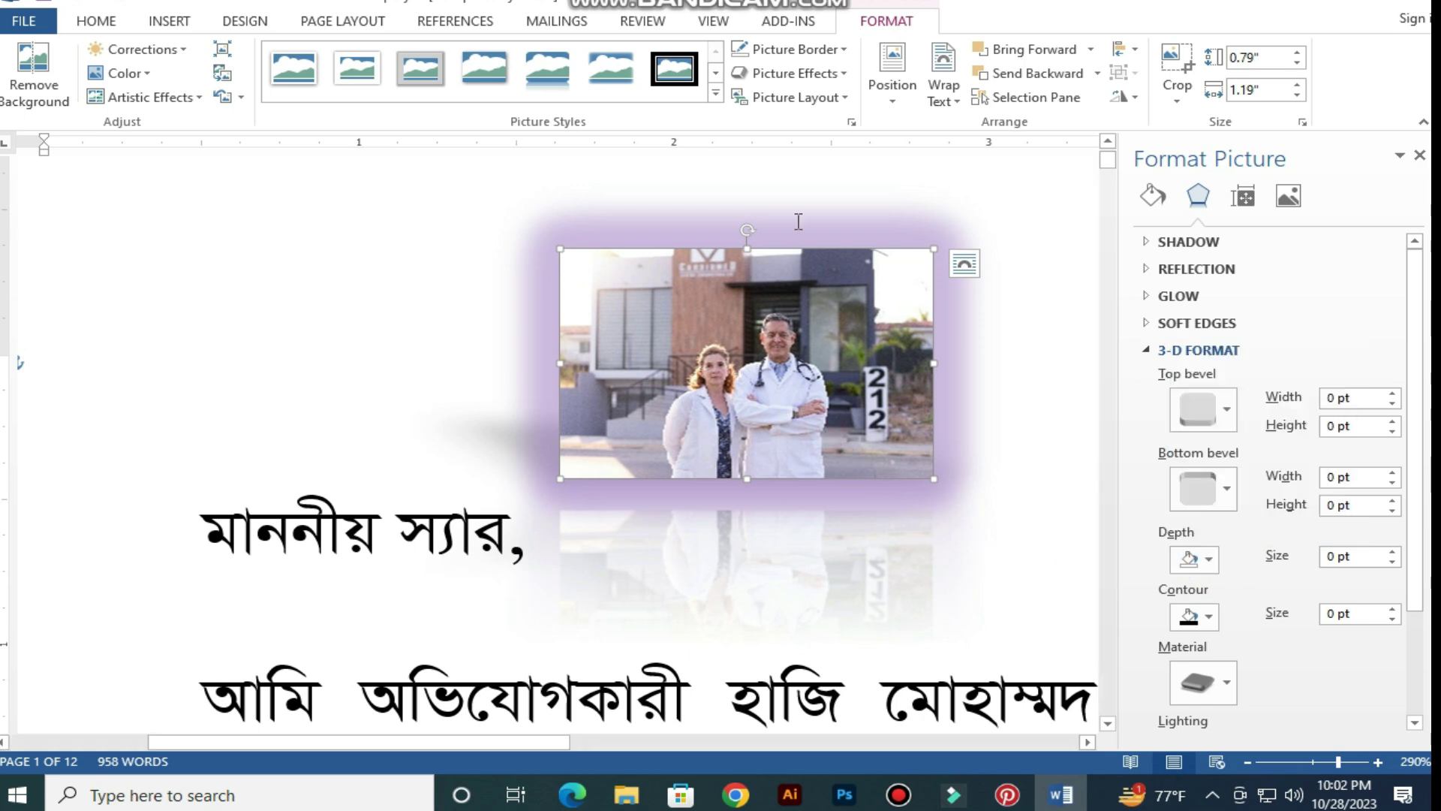
# - Convert the photo to an Accented Picture SmartArt with captions 'frtretre' and 'fdfdsfds'
pyautogui.click(835, 103)
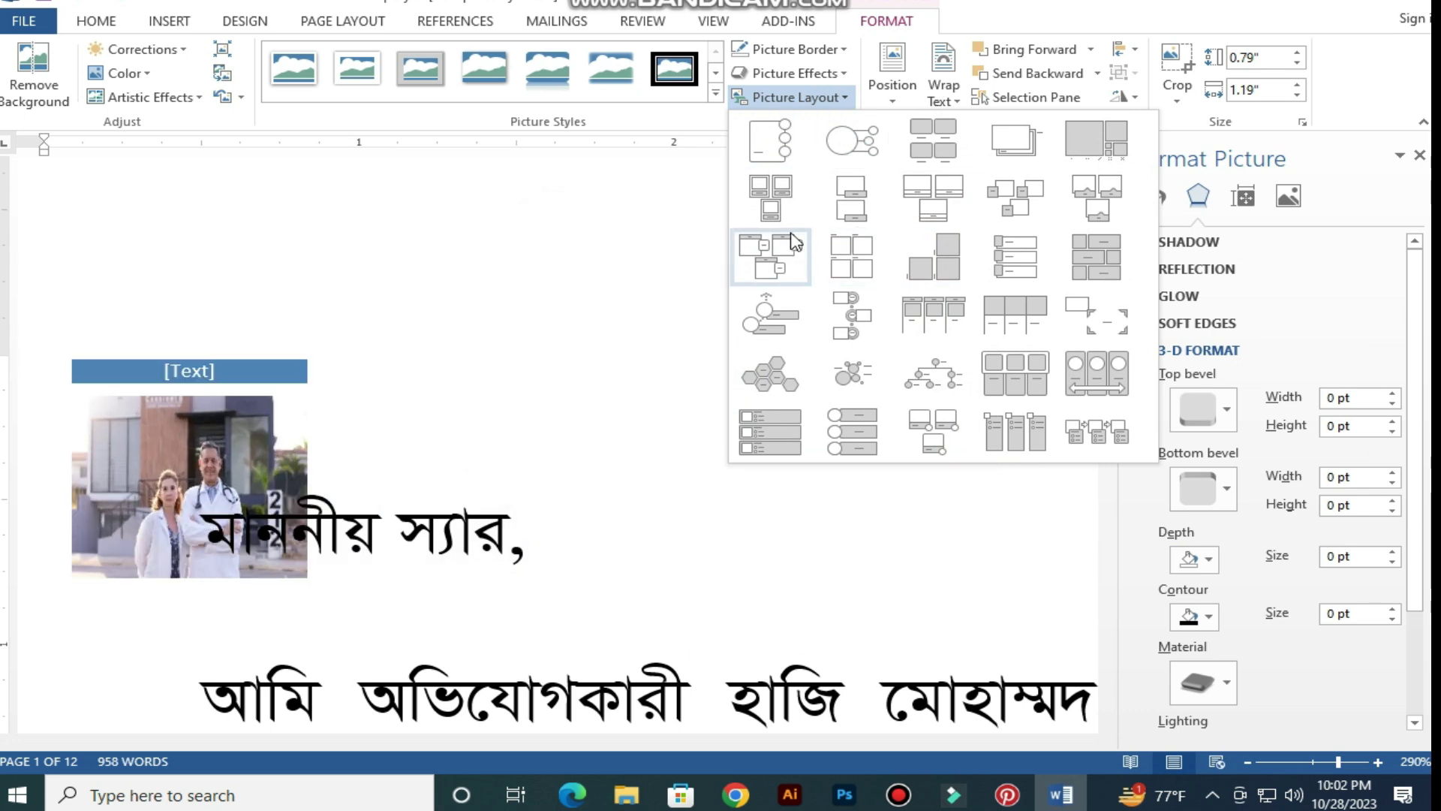
pyautogui.click(770, 140)
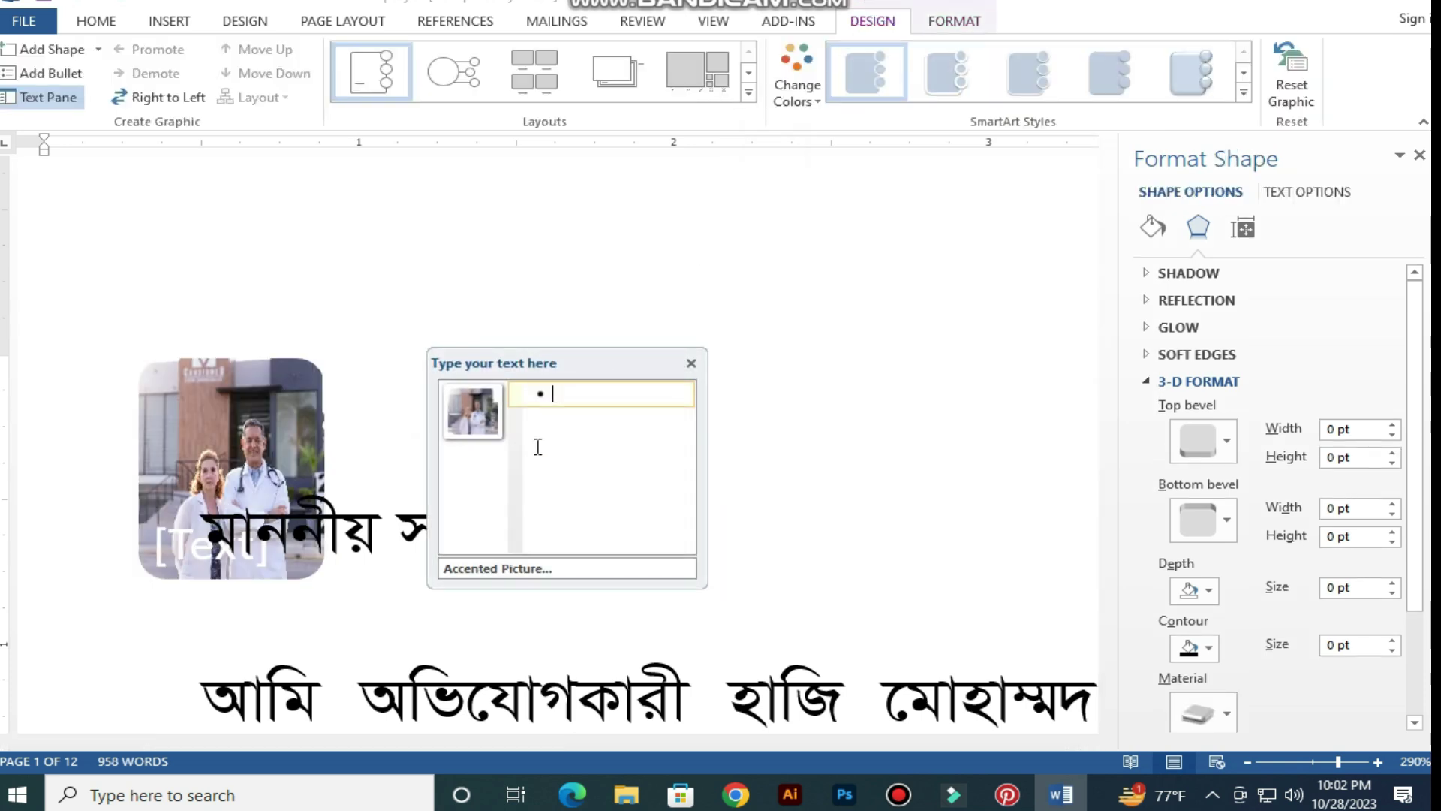
pyautogui.write('frtretre')
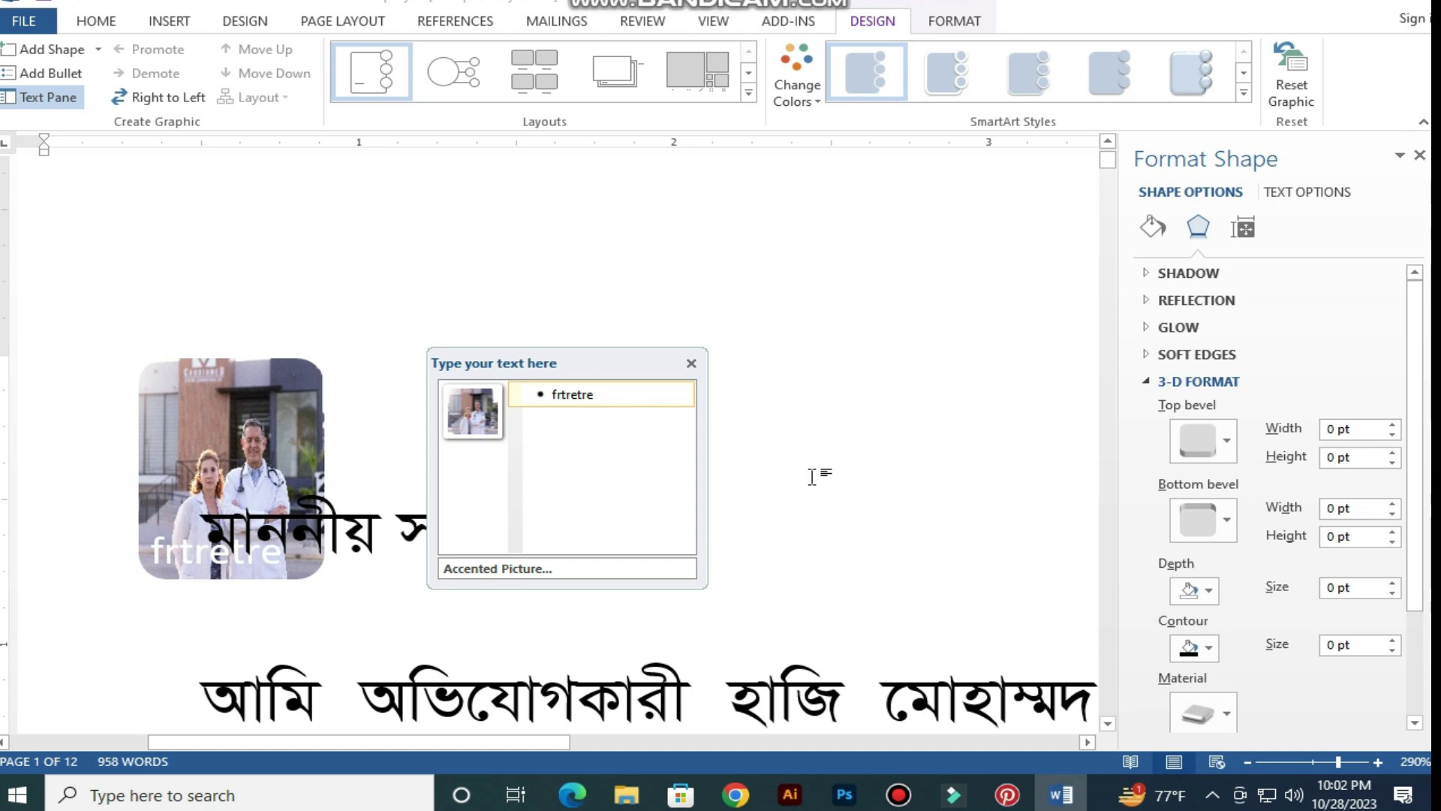
pyautogui.press('Return')
pyautogui.write('fdfdsfds')
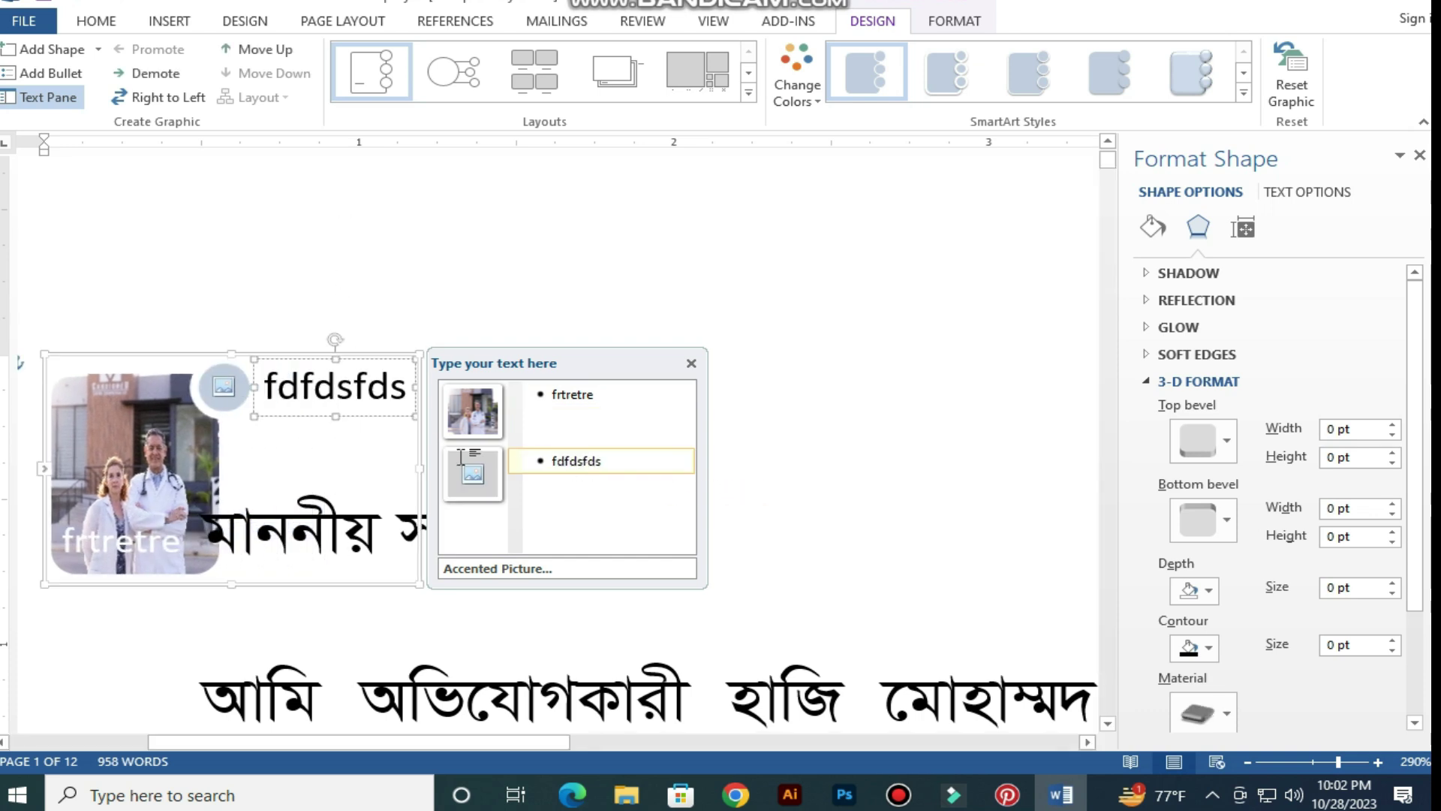
pyautogui.click(359, 460)
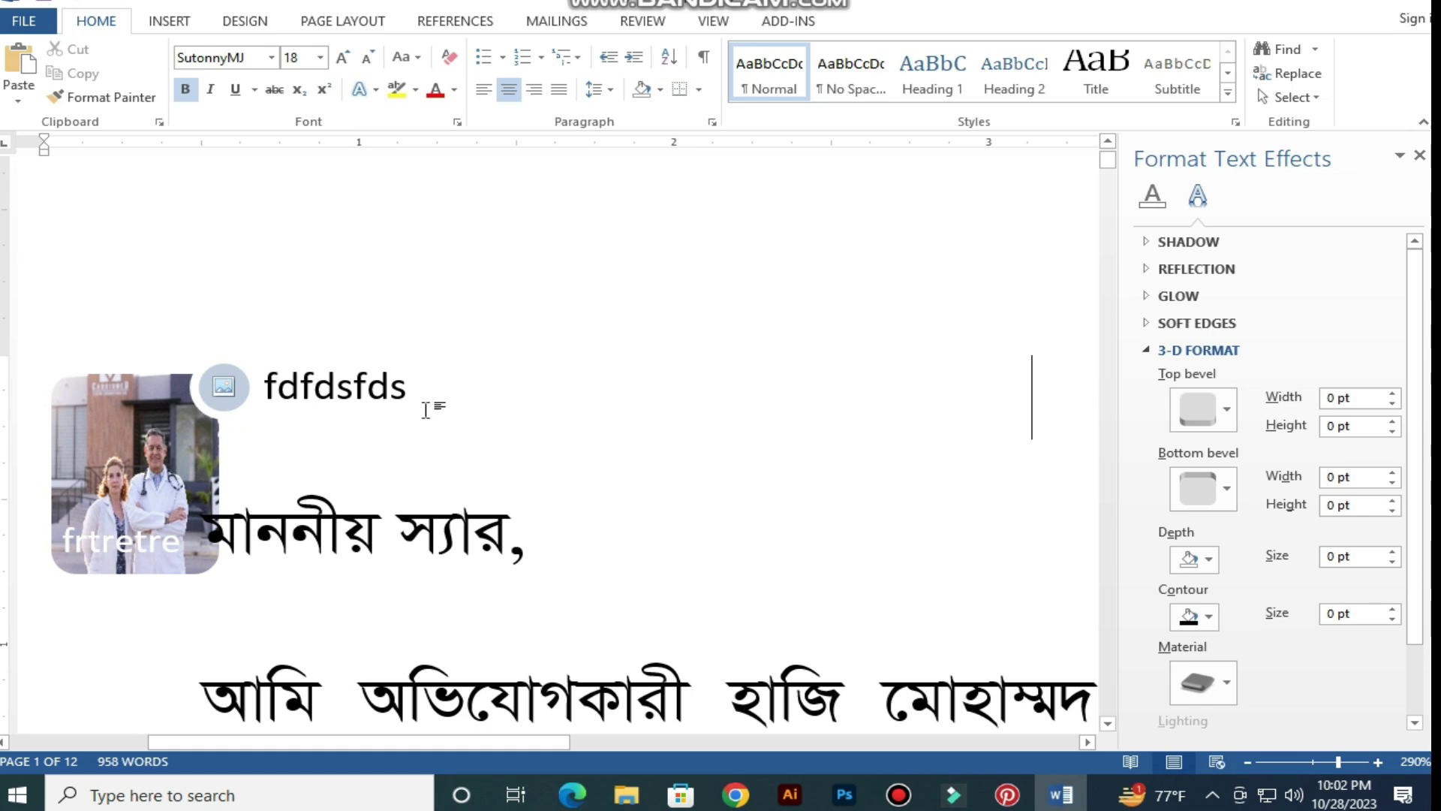
# - Switch to Select Objects mode, select the SmartArt, and close its text pane
pyautogui.click(1294, 97)
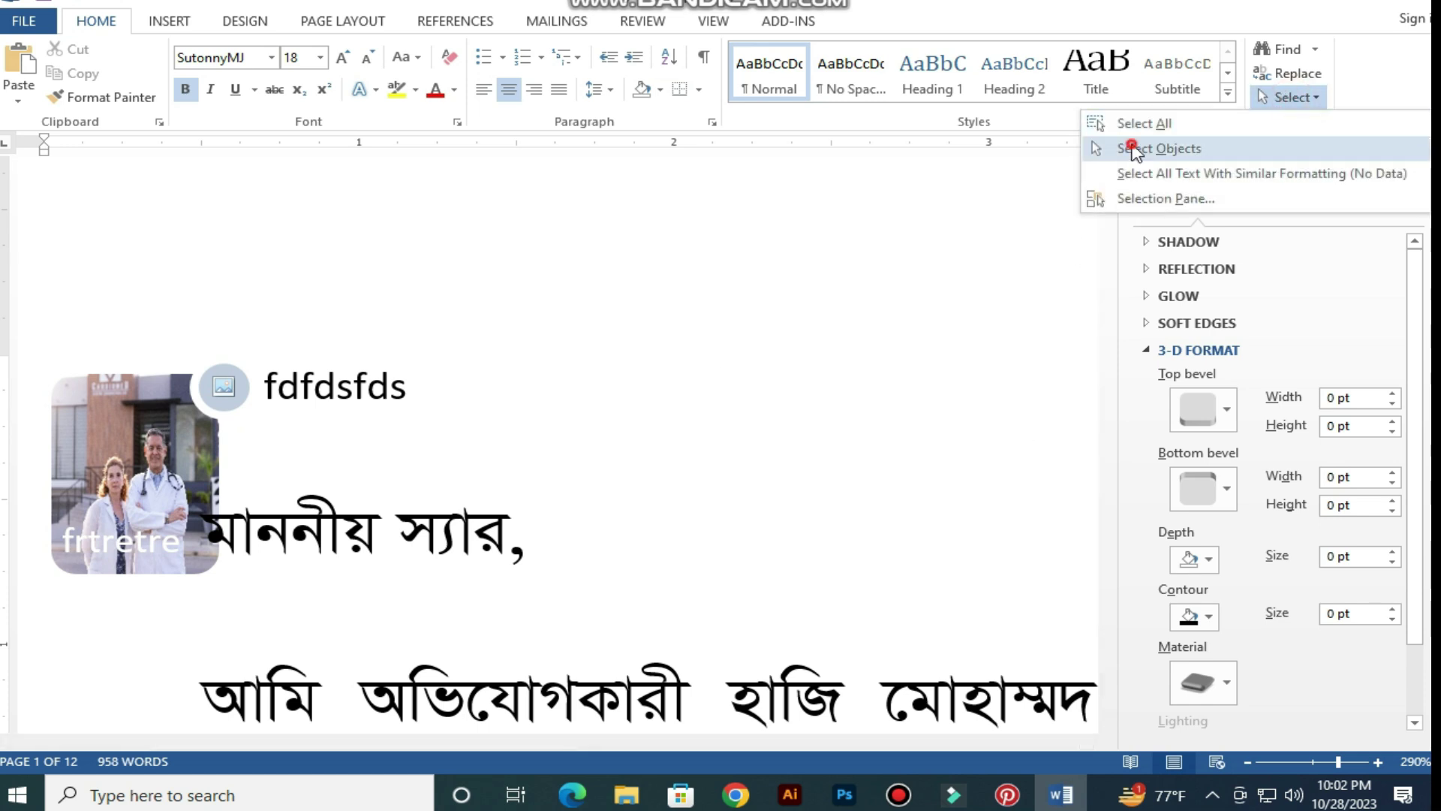
pyautogui.click(1136, 150)
pyautogui.click(52, 380)
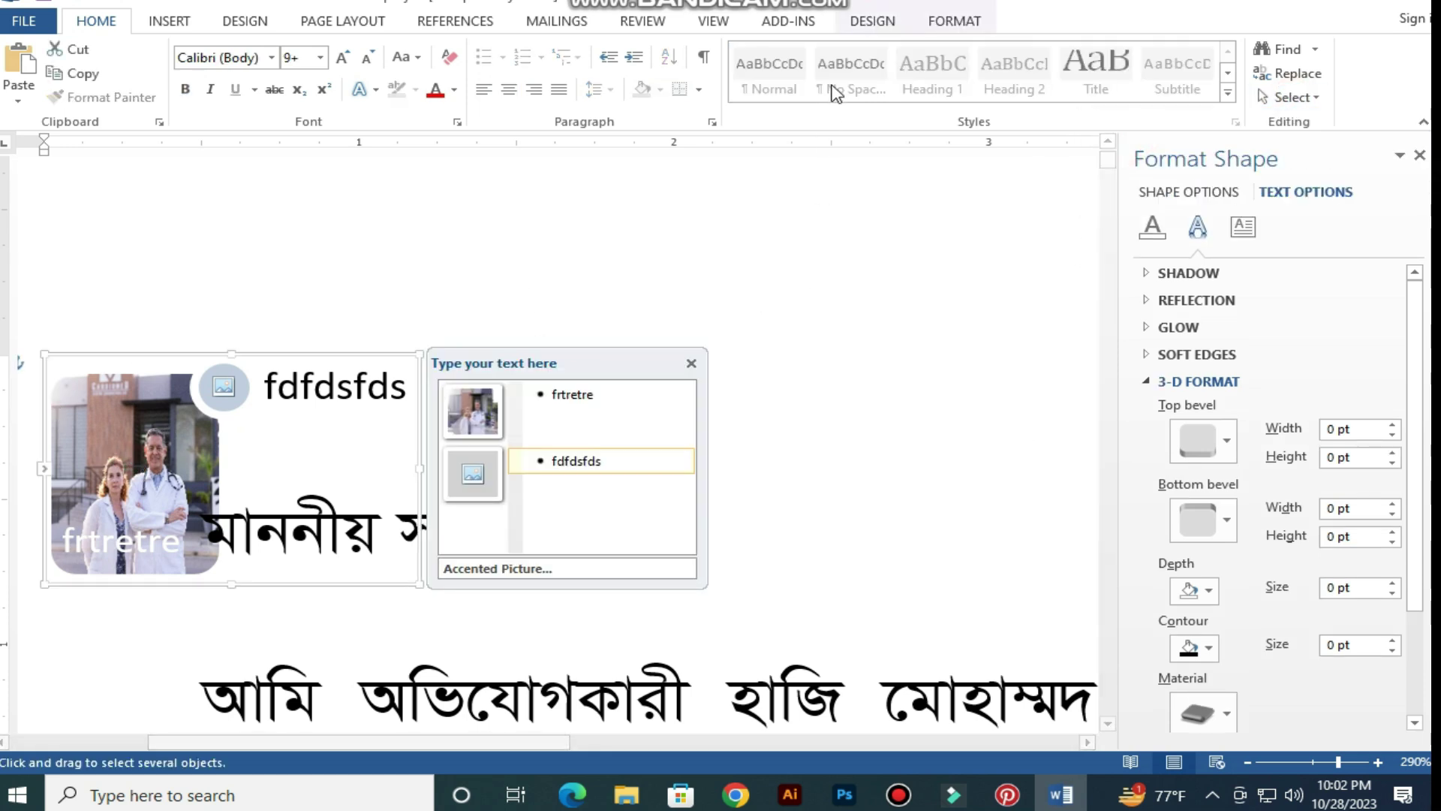
pyautogui.click(691, 364)
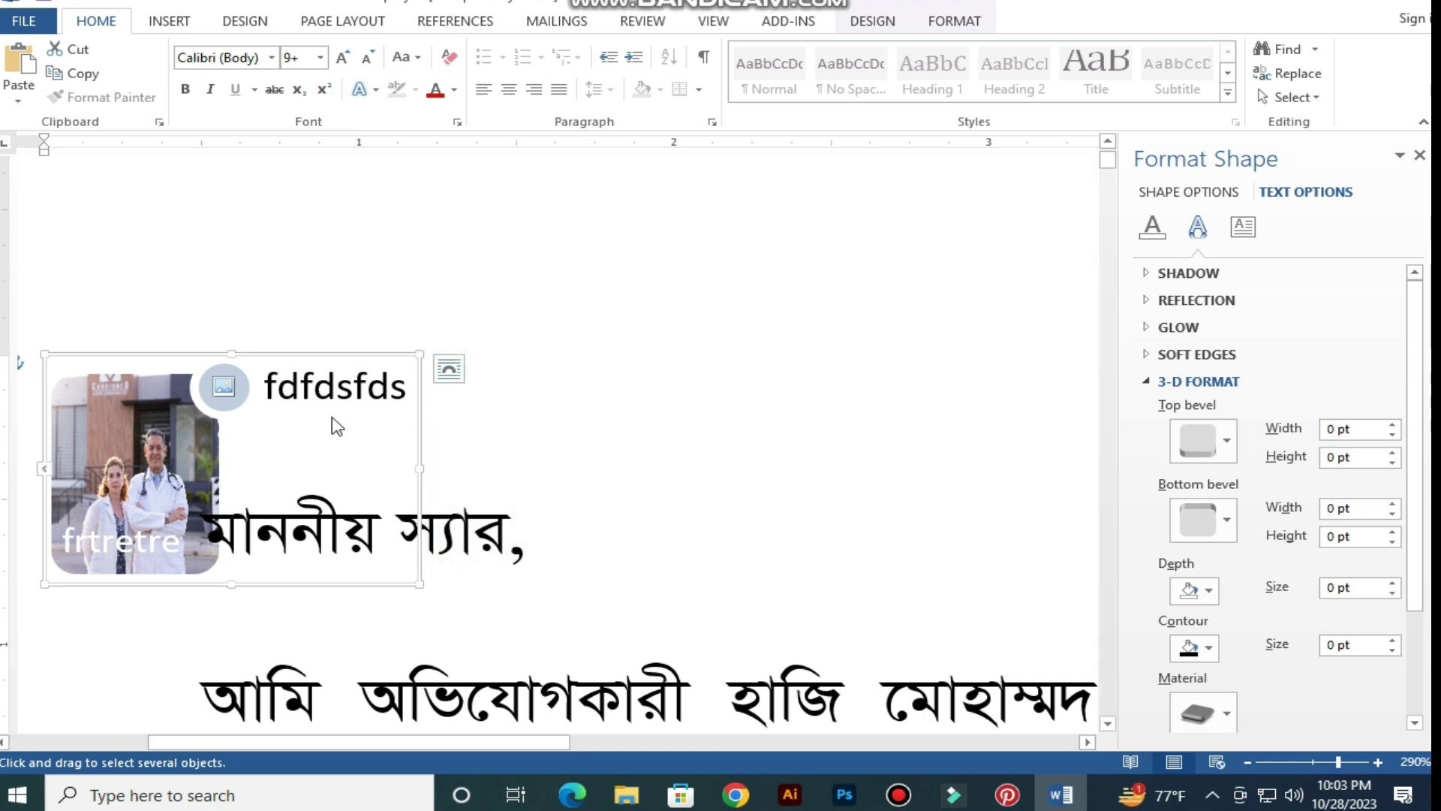
pyautogui.click(327, 391)
pyautogui.click(347, 415)
# - Undo the SmartArt, purple glow and reflection with Ctrl+Z, then close the Format Picture pane
pyautogui.hotkey('ctrl', 'z')
pyautogui.hotkey('ctrl', 'z')
pyautogui.hotkey('ctrl', 'z')
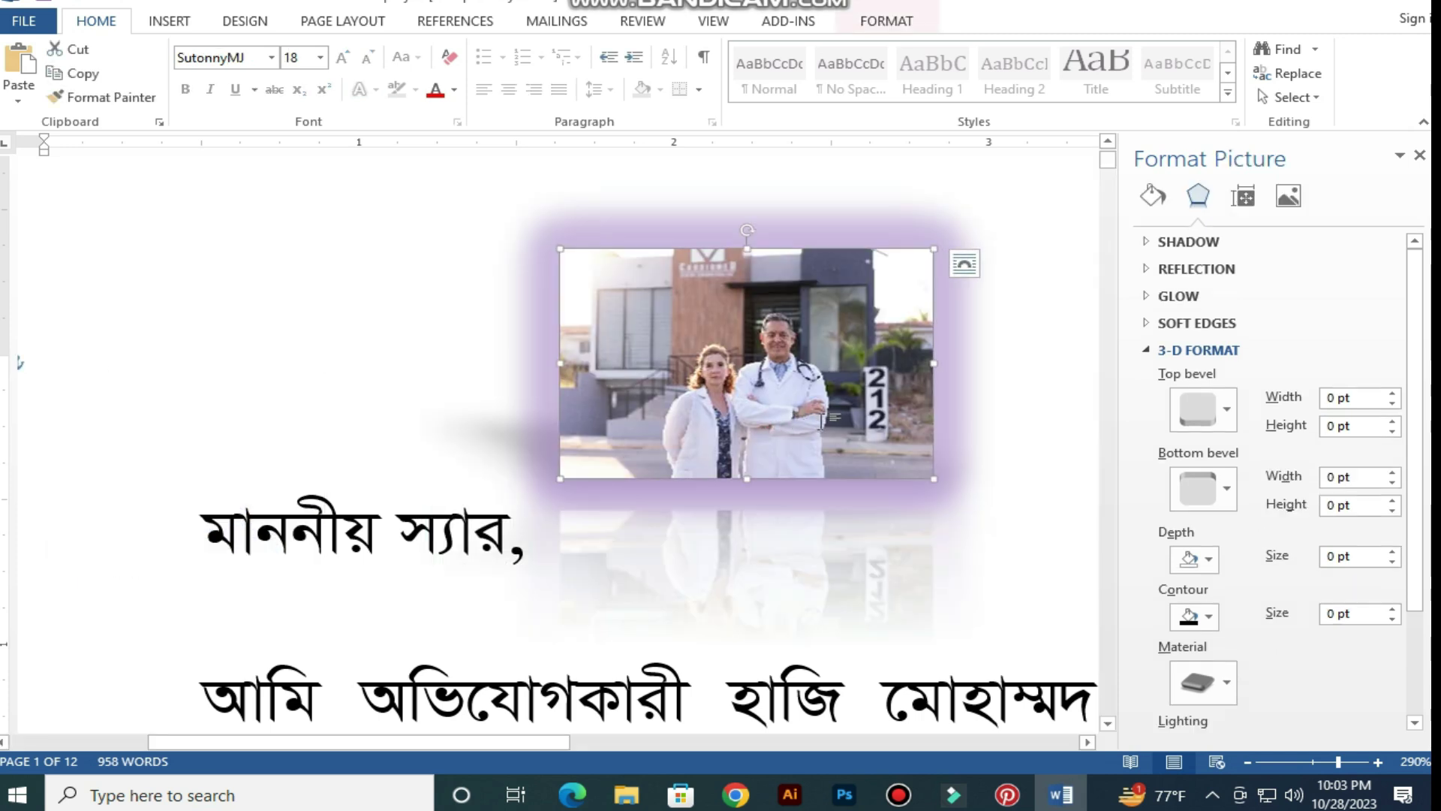
pyautogui.hotkey('ctrl', 'z')
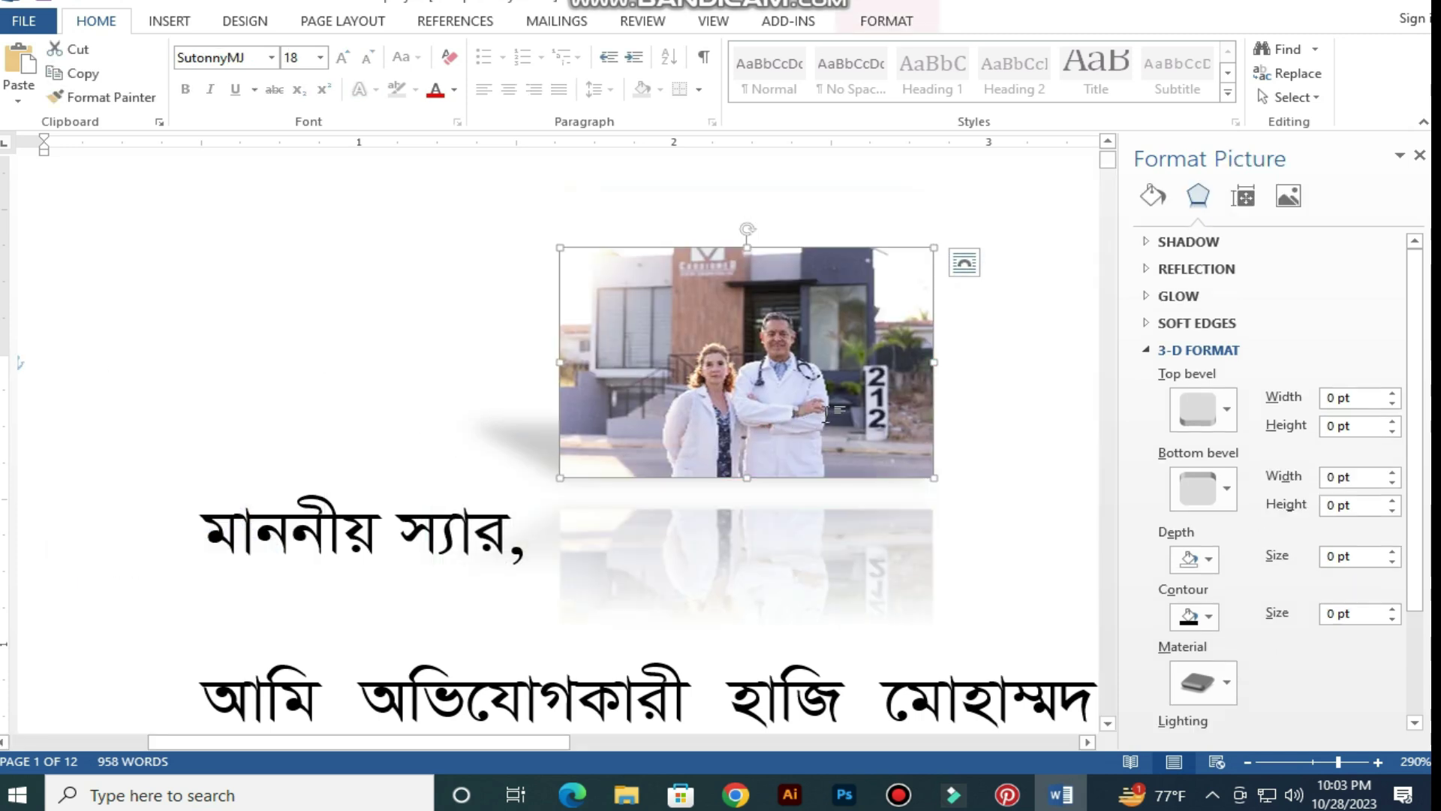
pyautogui.hotkey('ctrl', 'z')
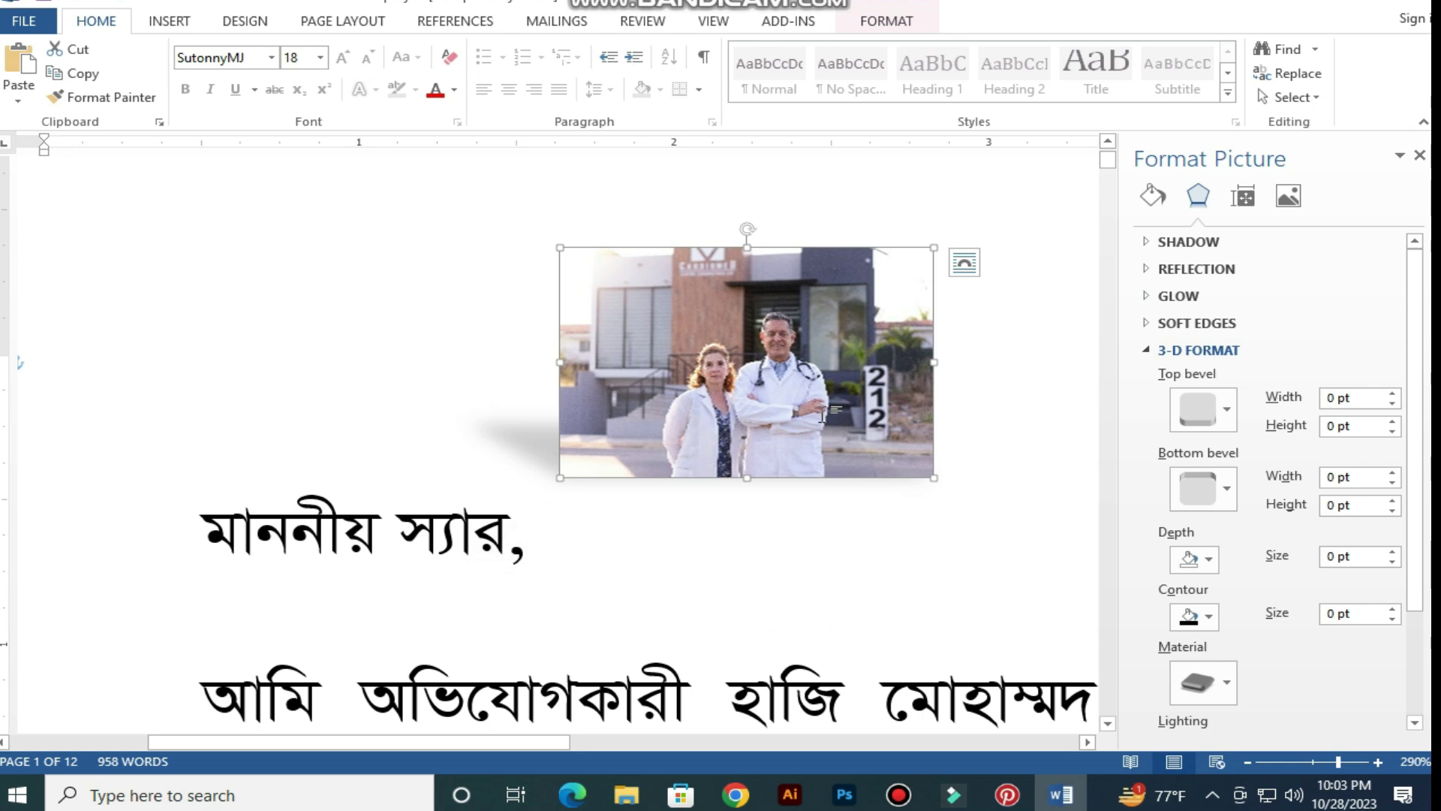
pyautogui.click(867, 22)
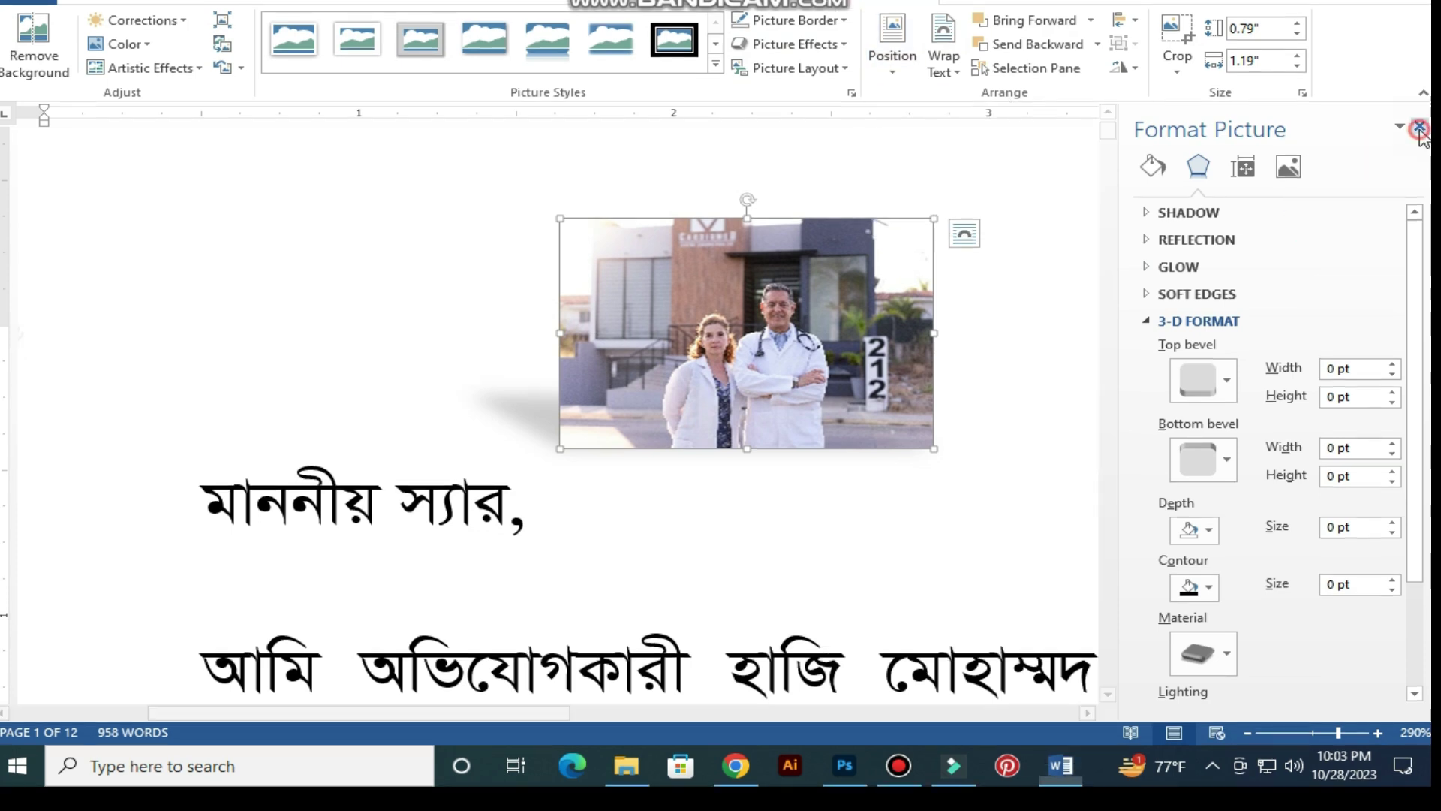
pyautogui.click(1419, 128)
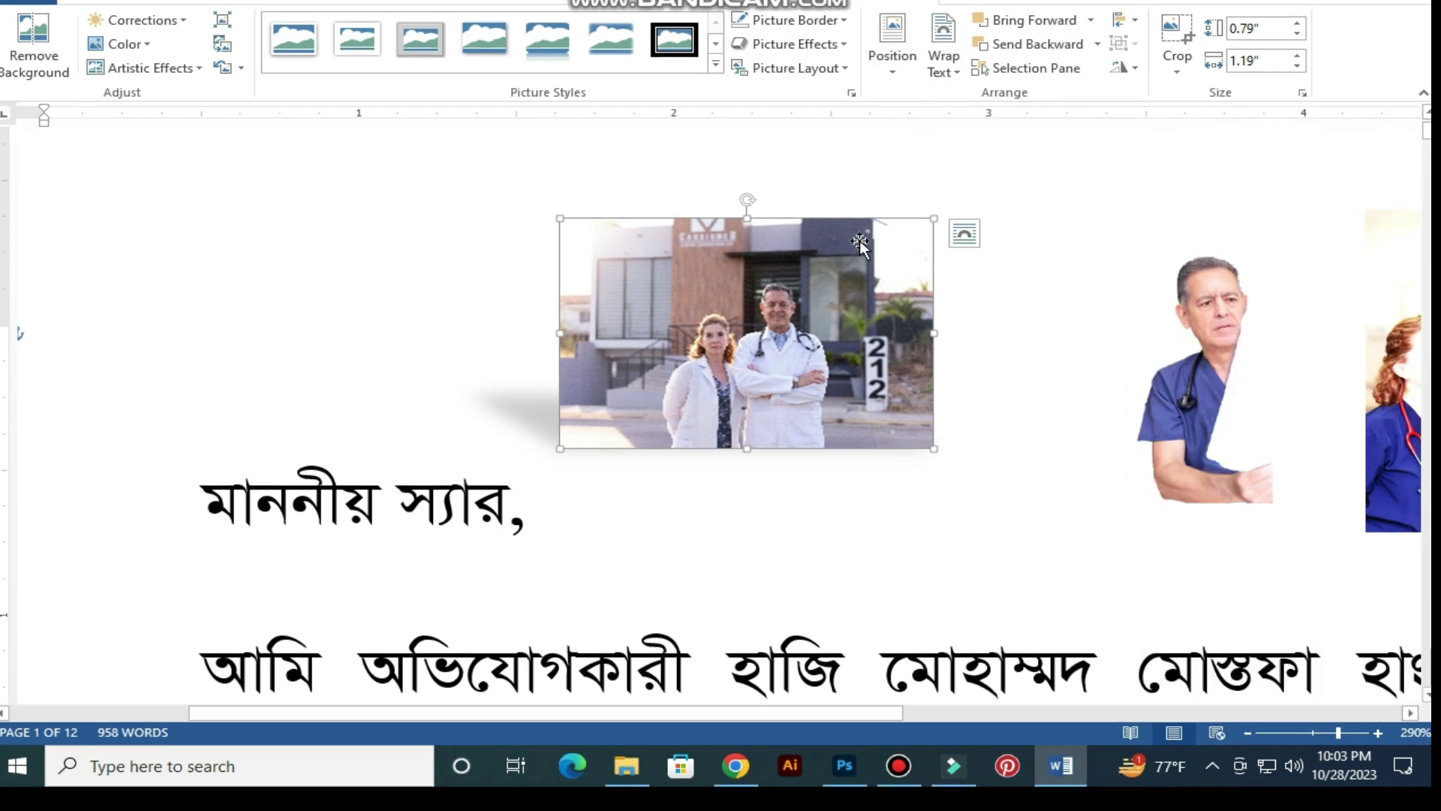
# - Try the Top Center position, then drag the clinic photo up and to the left
pyautogui.click(892, 51)
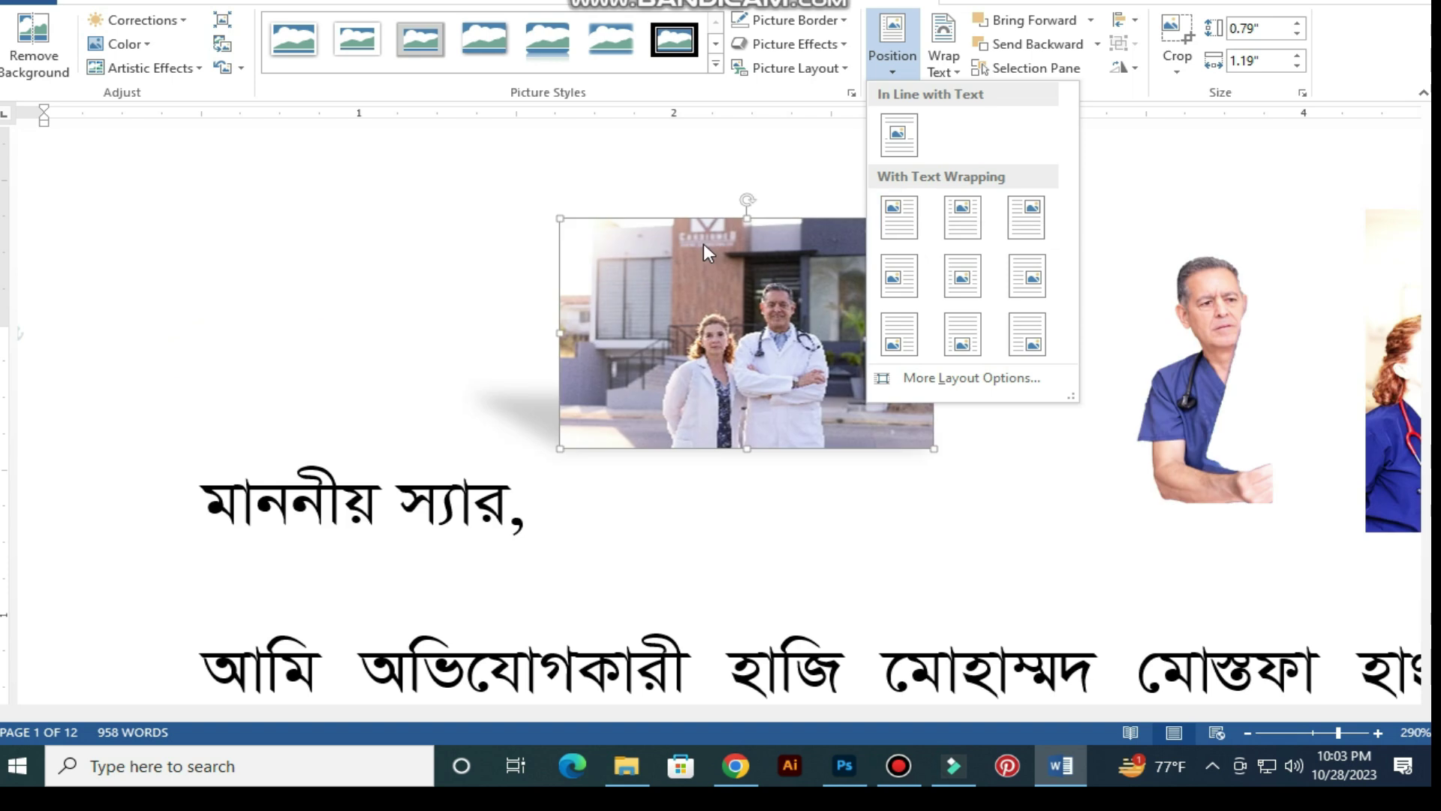
pyautogui.click(962, 210)
pyautogui.click(476, 248)
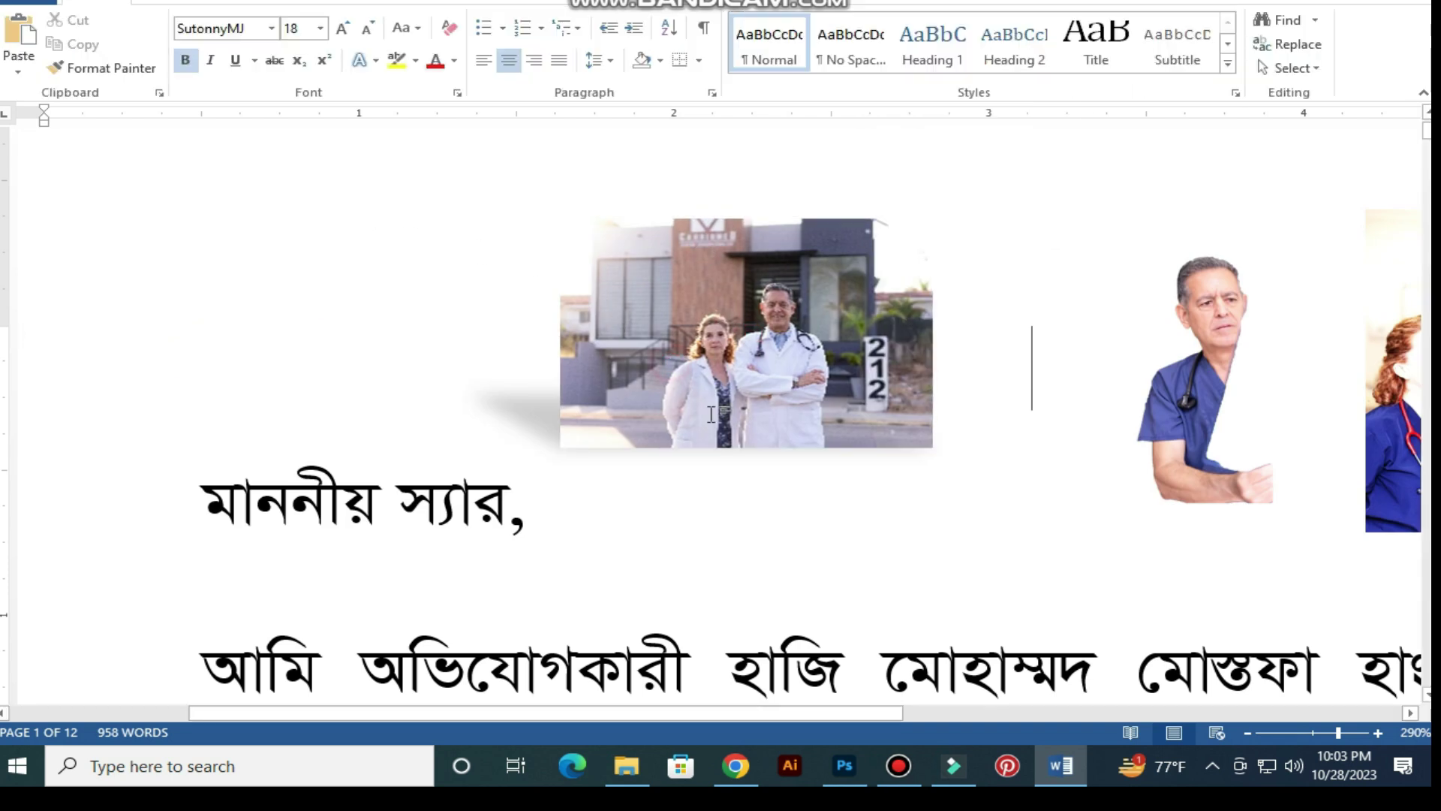
pyautogui.scroll(-3, 824, 428)
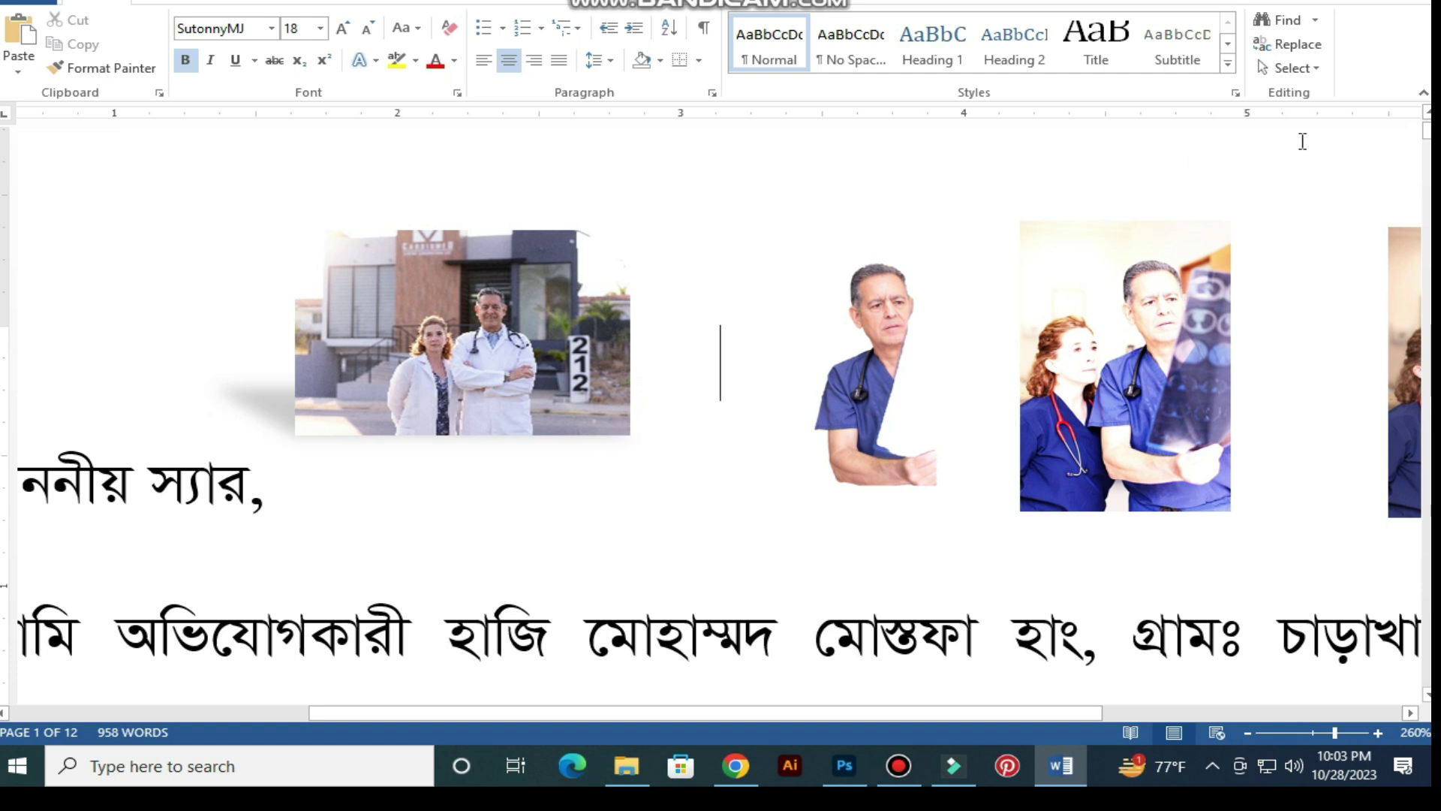
pyautogui.click(1288, 67)
pyautogui.click(1118, 122)
pyautogui.moveTo(569, 356); pyautogui.dragTo(357, 282)
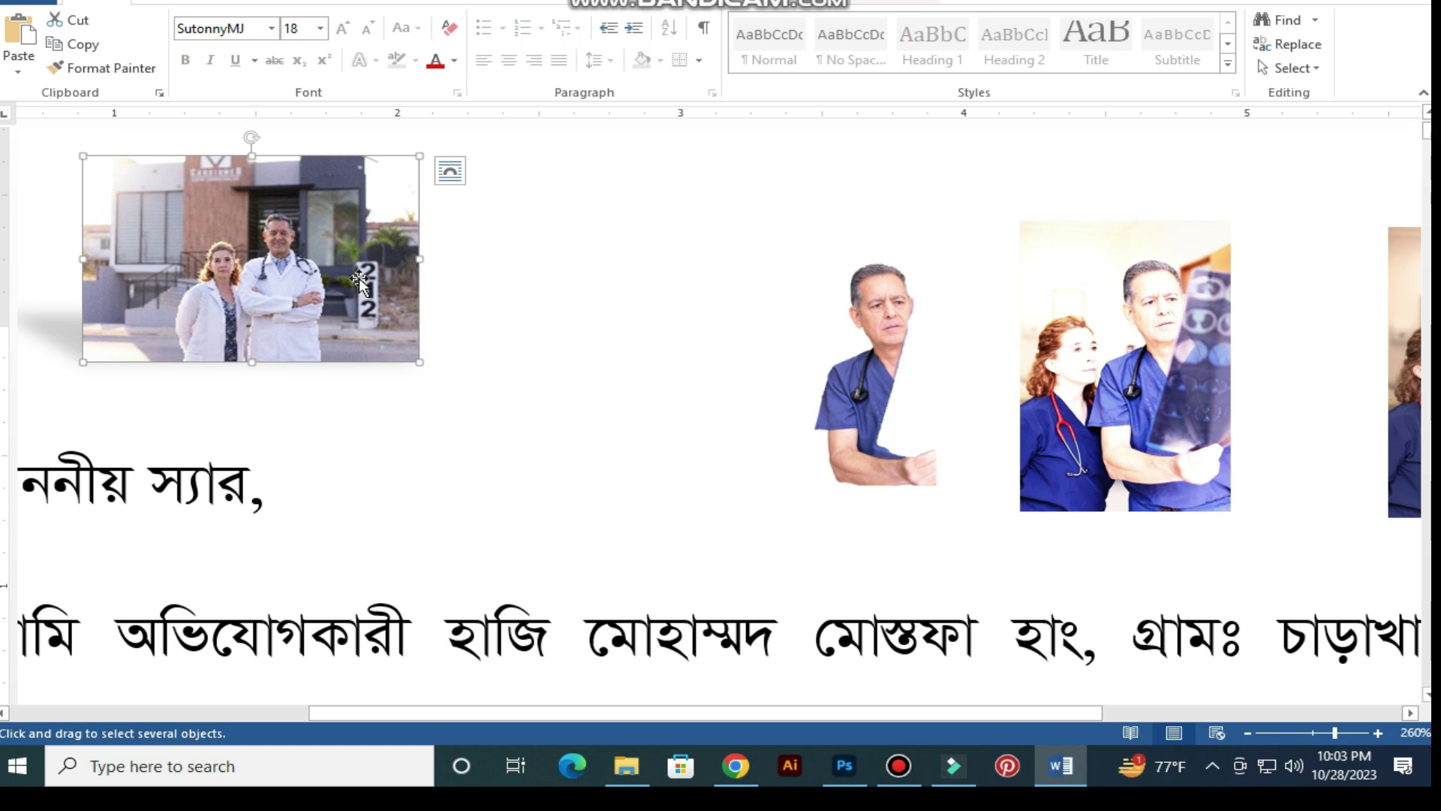
# - Set the clinic photo's position to Top Left with Square text wrapping
pyautogui.scroll(-2, 379, 263)
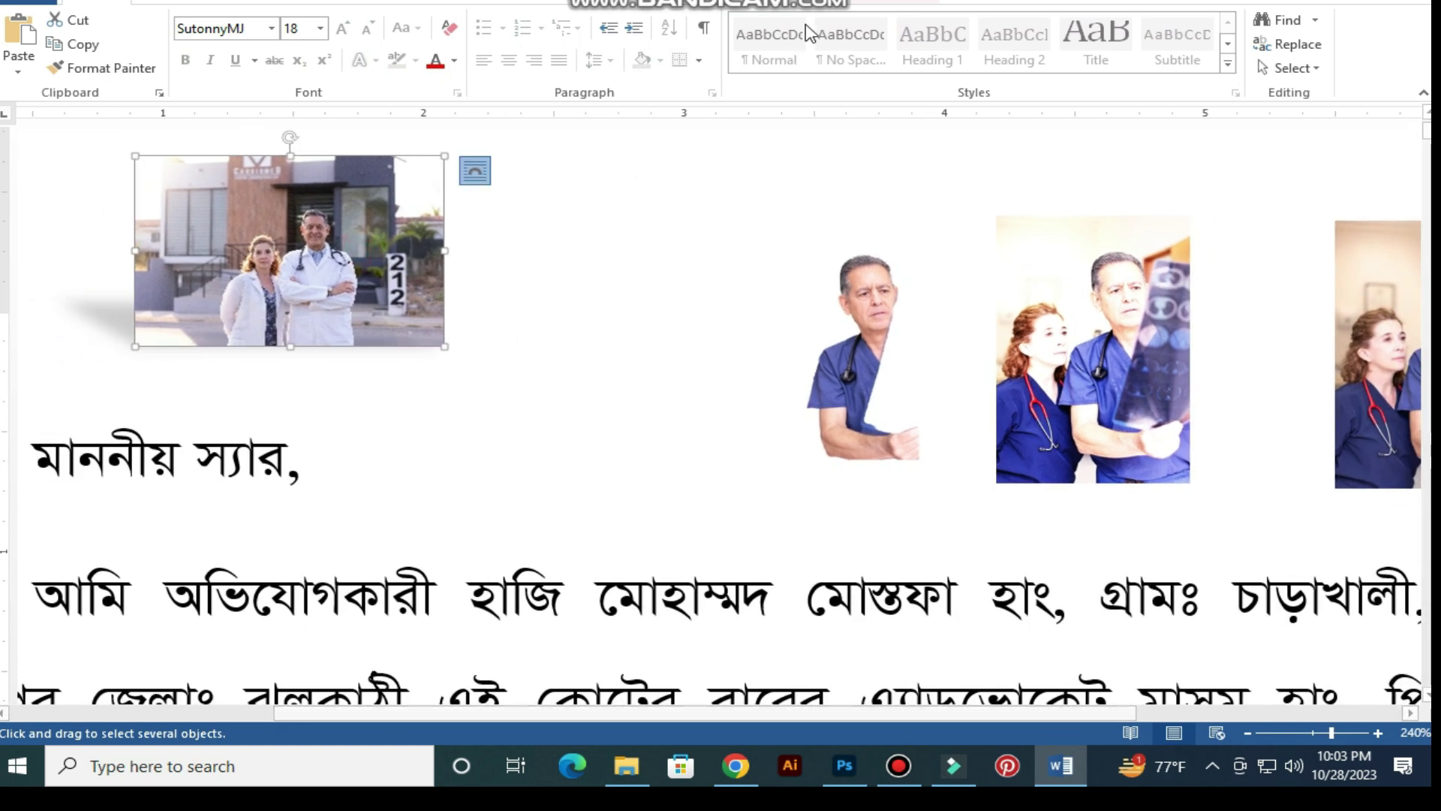
pyautogui.click(869, 8)
pyautogui.click(890, 59)
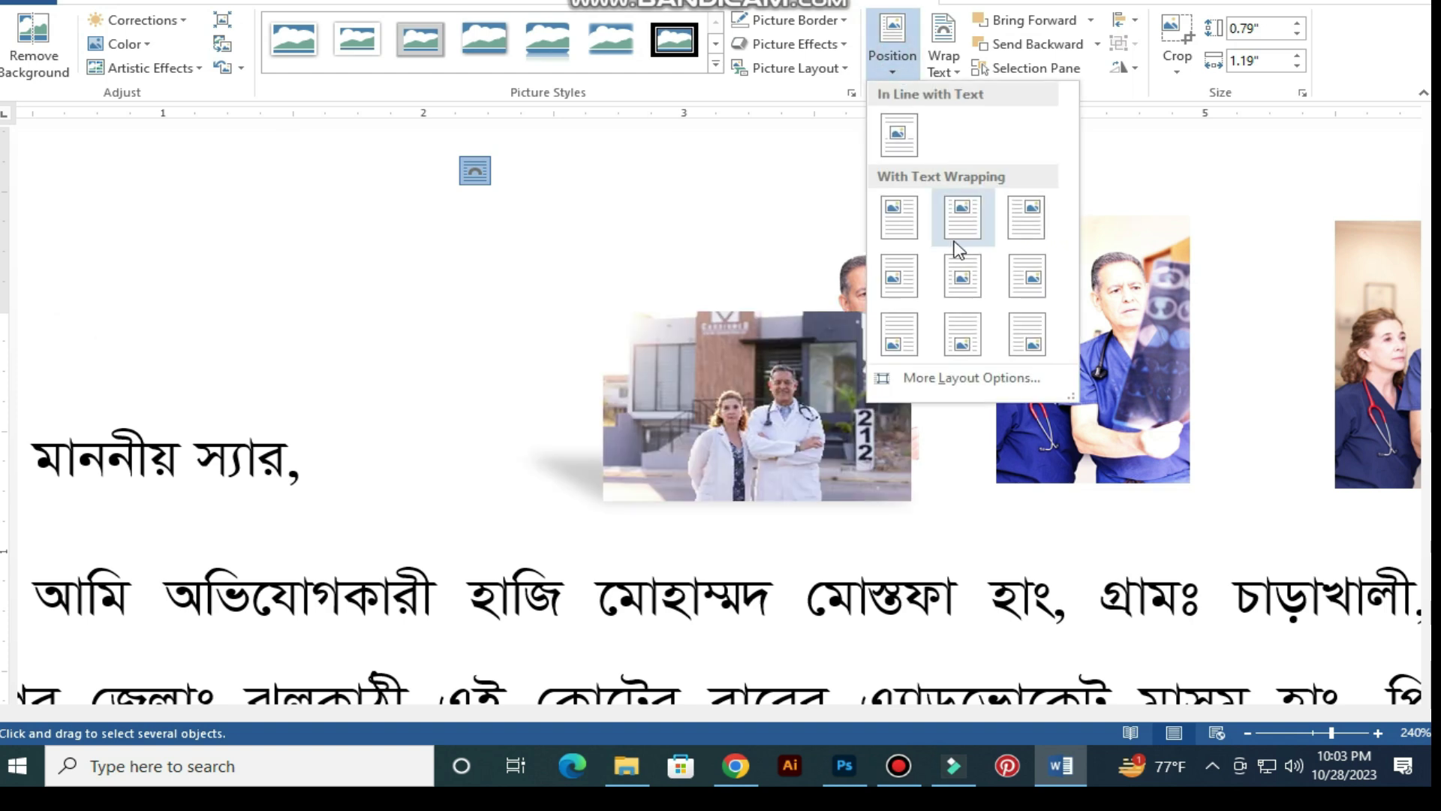
pyautogui.click(901, 219)
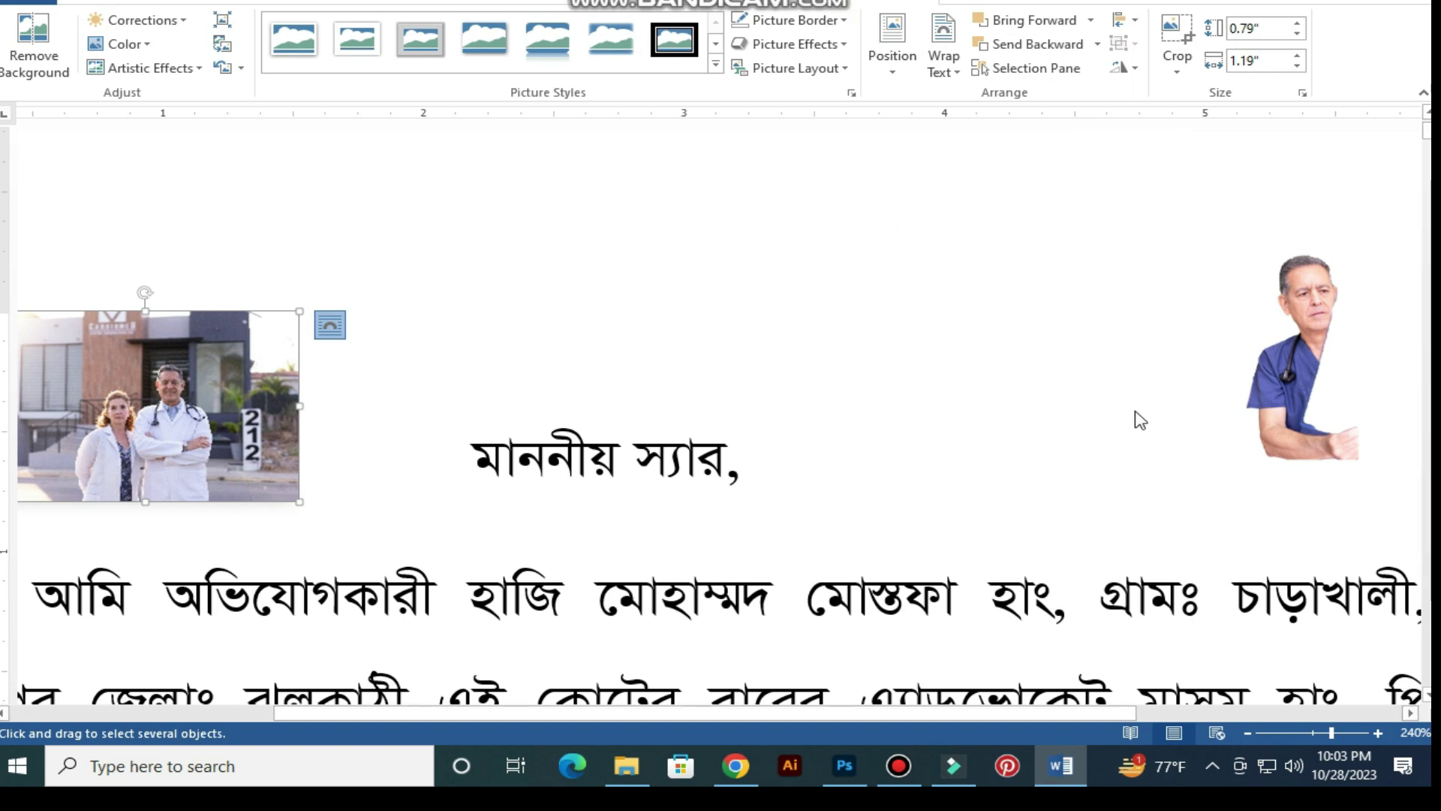
# - Drag the two right-hand doctor photos left into a row beside the salutation
pyautogui.scroll(-4, 1069, 437)
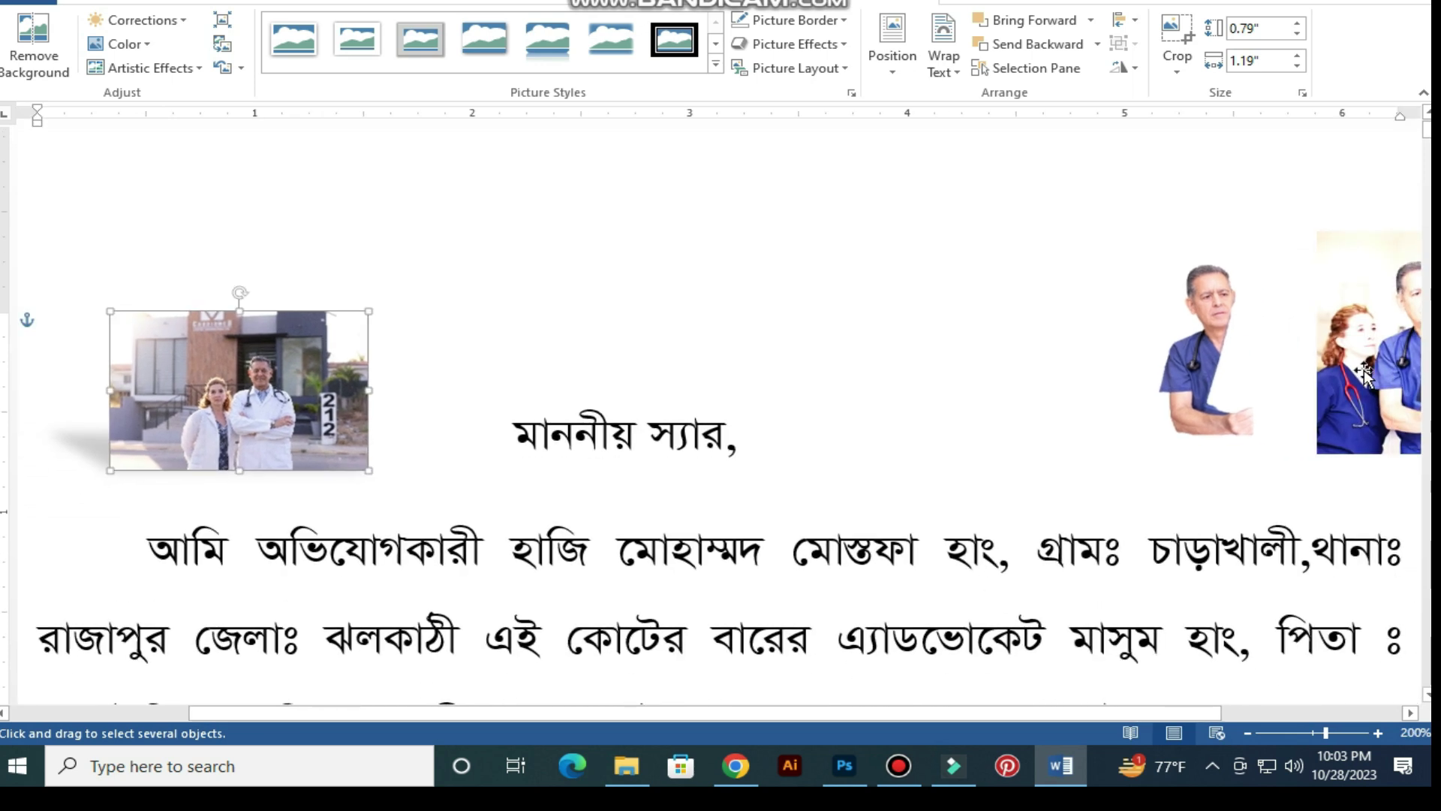
pyautogui.moveTo(1362, 371); pyautogui.dragTo(905, 369)
pyautogui.scroll(-6, 997, 418)
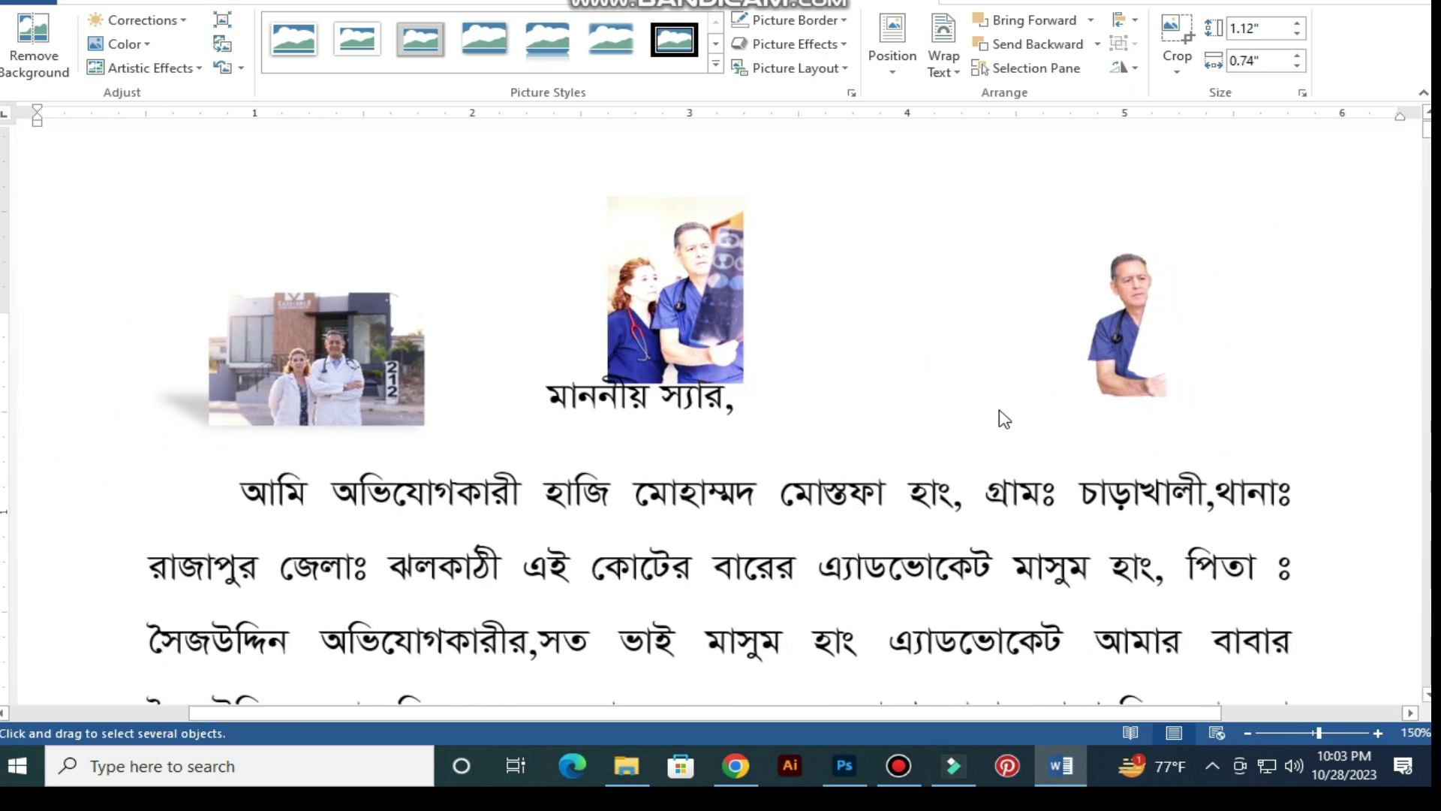
pyautogui.moveTo(1348, 331); pyautogui.dragTo(900, 329)
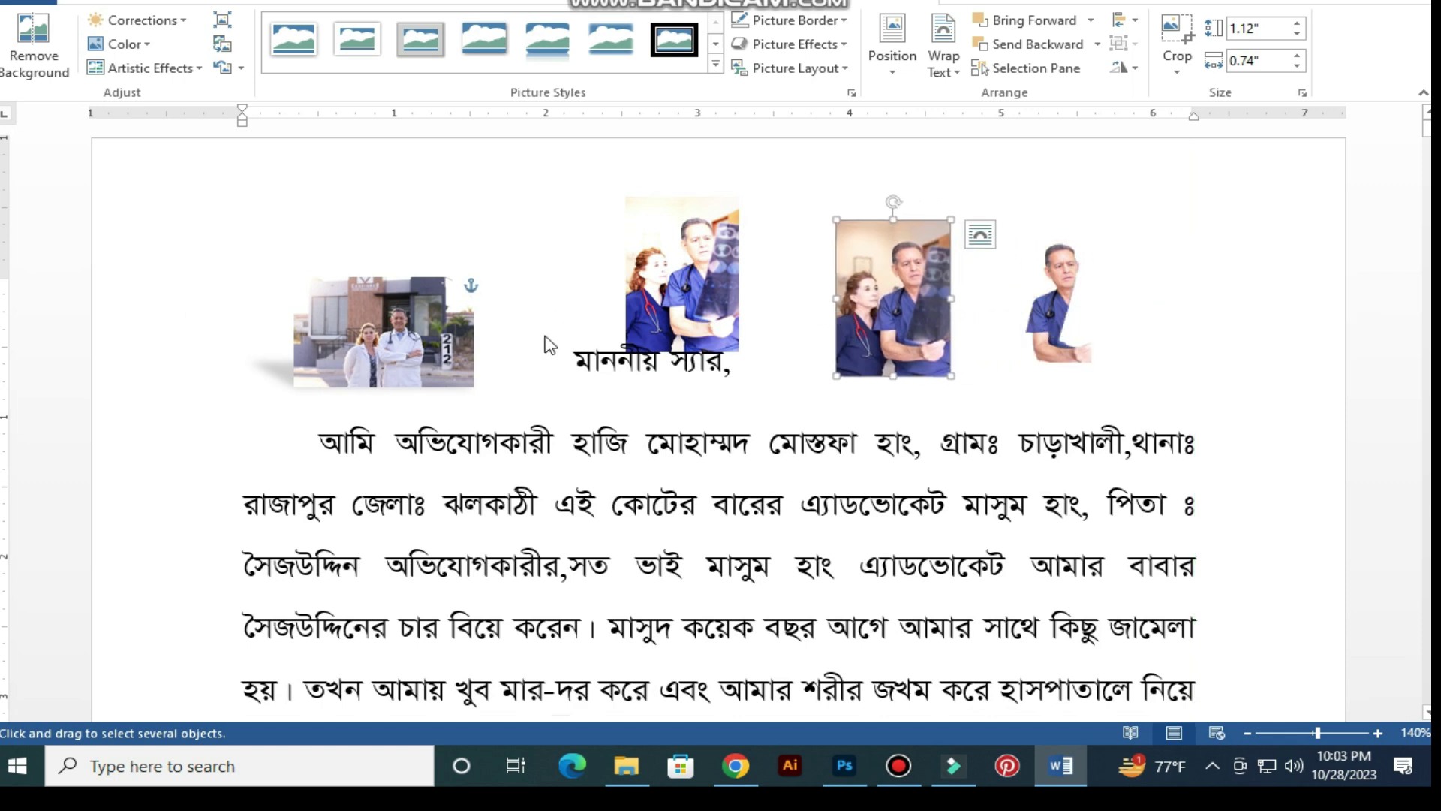
pyautogui.click(547, 338)
# - Reposition the clinic photo so a scrubs doctor photo overlaps its left edge
pyautogui.scroll(4, 547, 338)
pyautogui.scroll(3, 583, 335)
pyautogui.moveTo(348, 373); pyautogui.dragTo(423, 333)
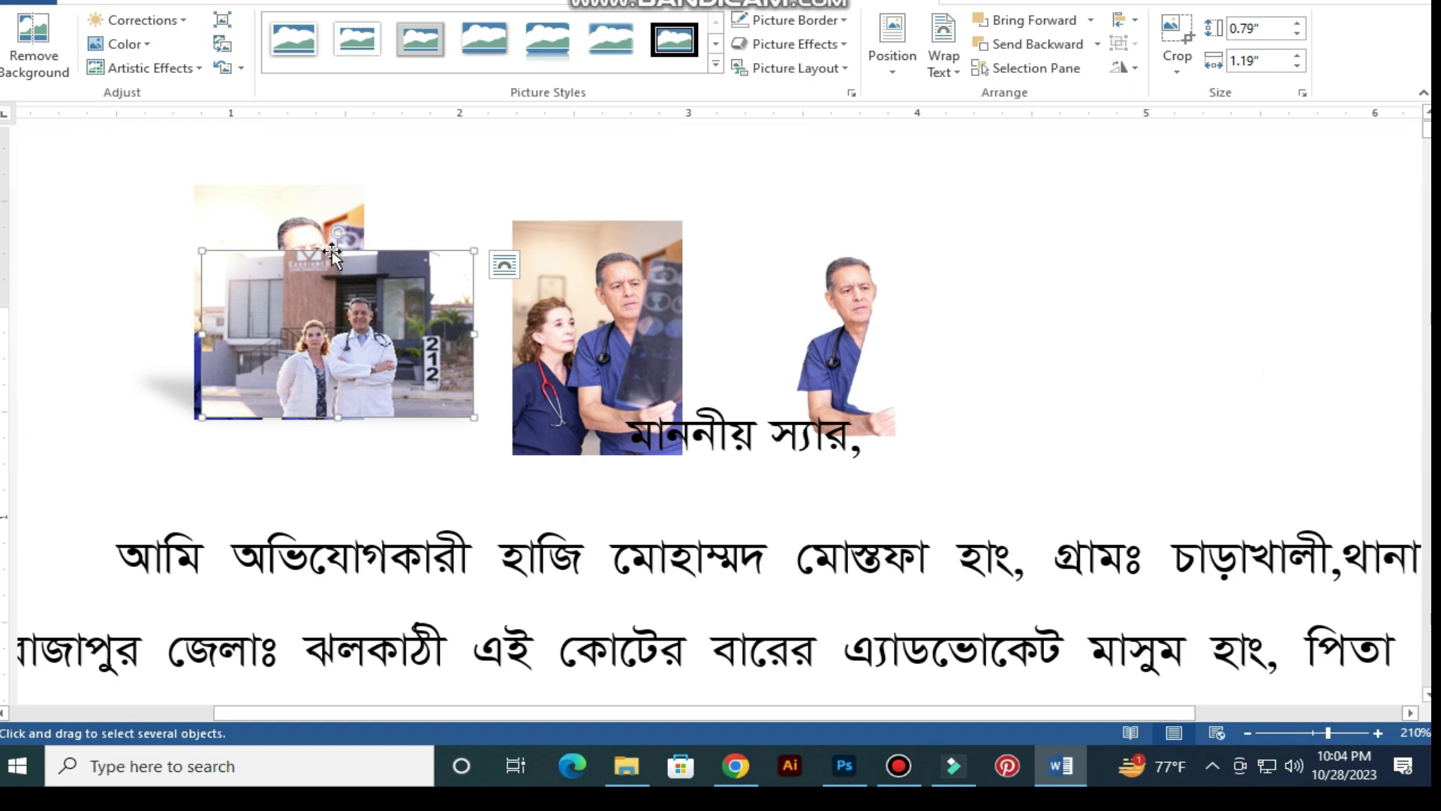
pyautogui.moveTo(338, 231); pyautogui.dragTo(229, 251)
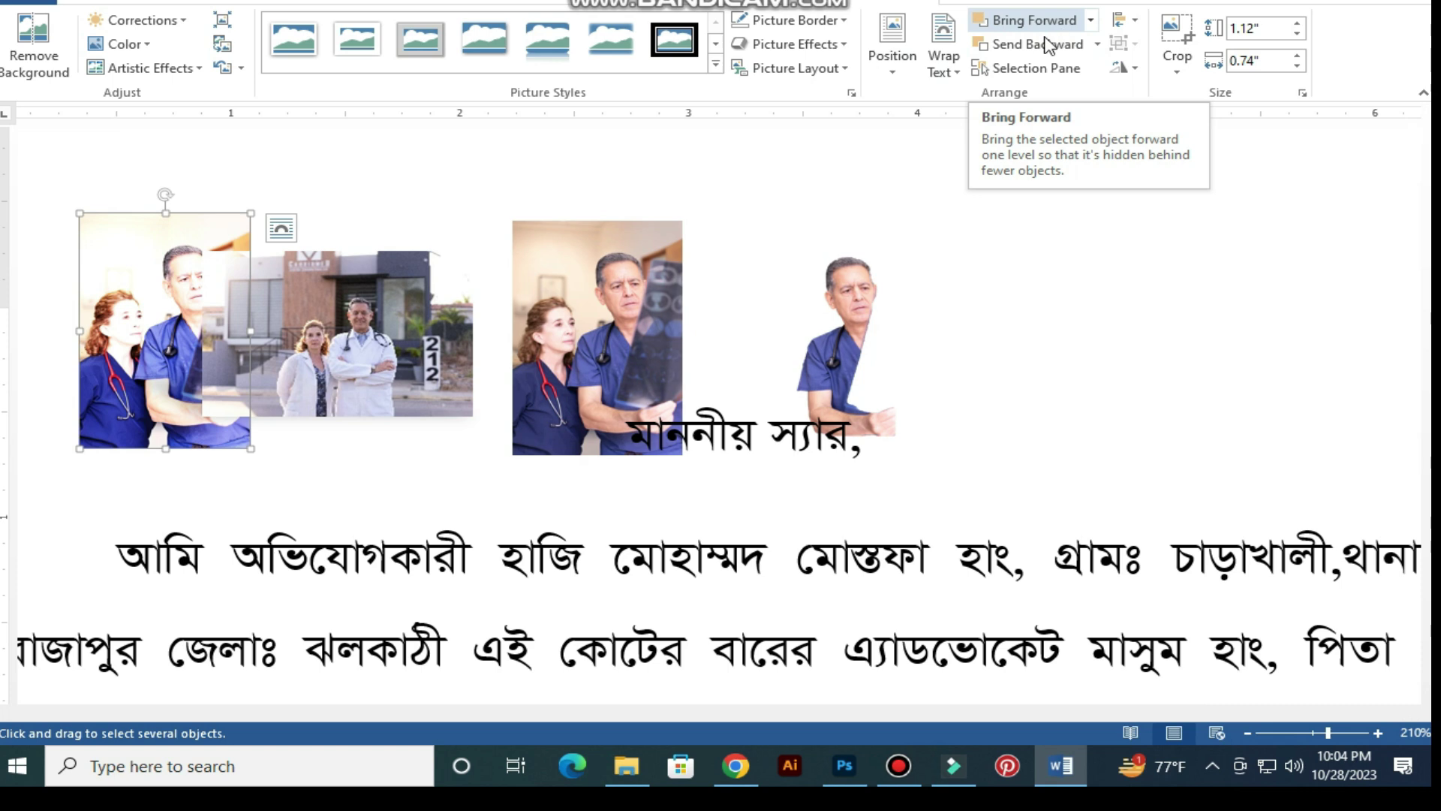
# - Bring the left scrubs doctors photo in front of the text and the clinic photo using Bring to Front
pyautogui.press('Right')
pyautogui.press('Right')
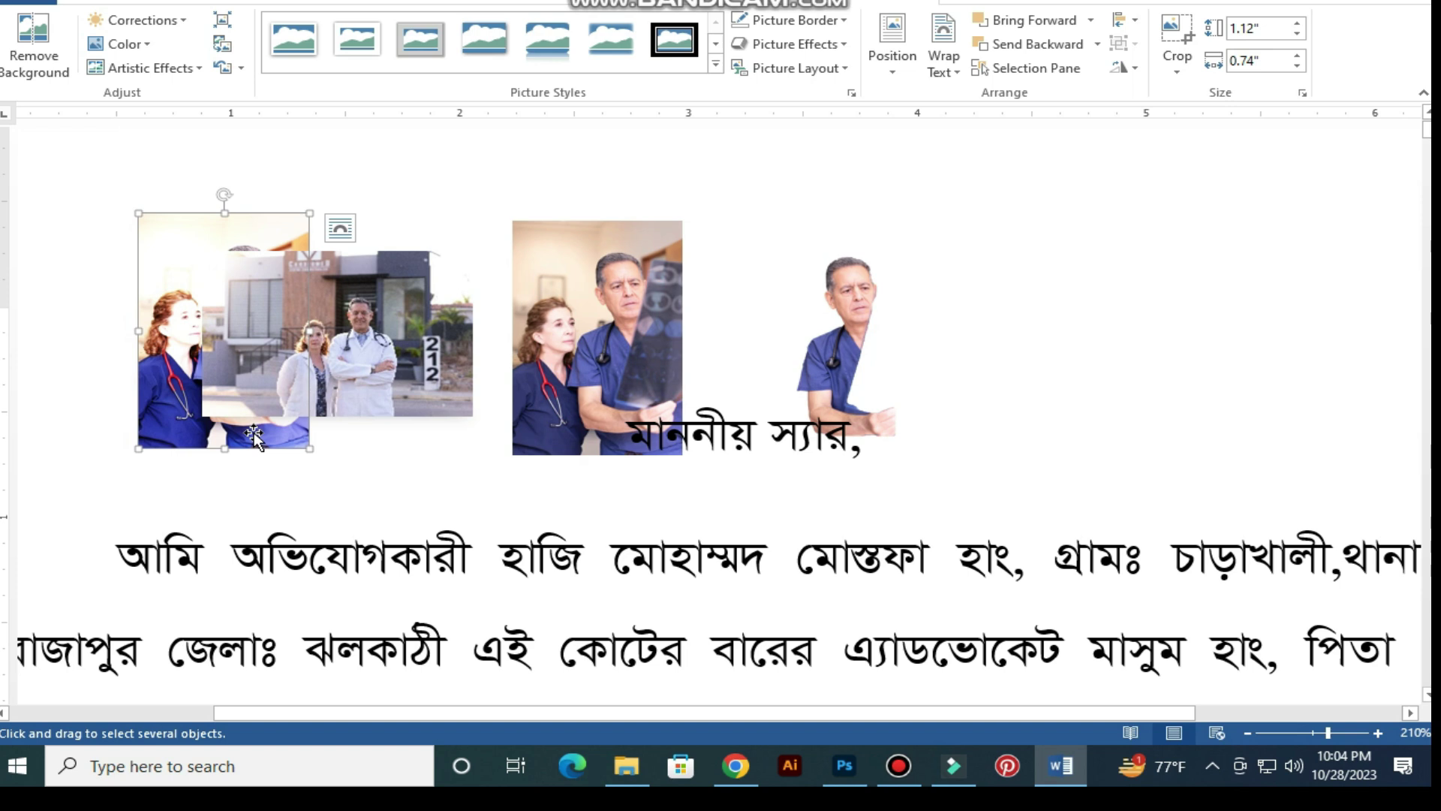
pyautogui.click(1013, 29)
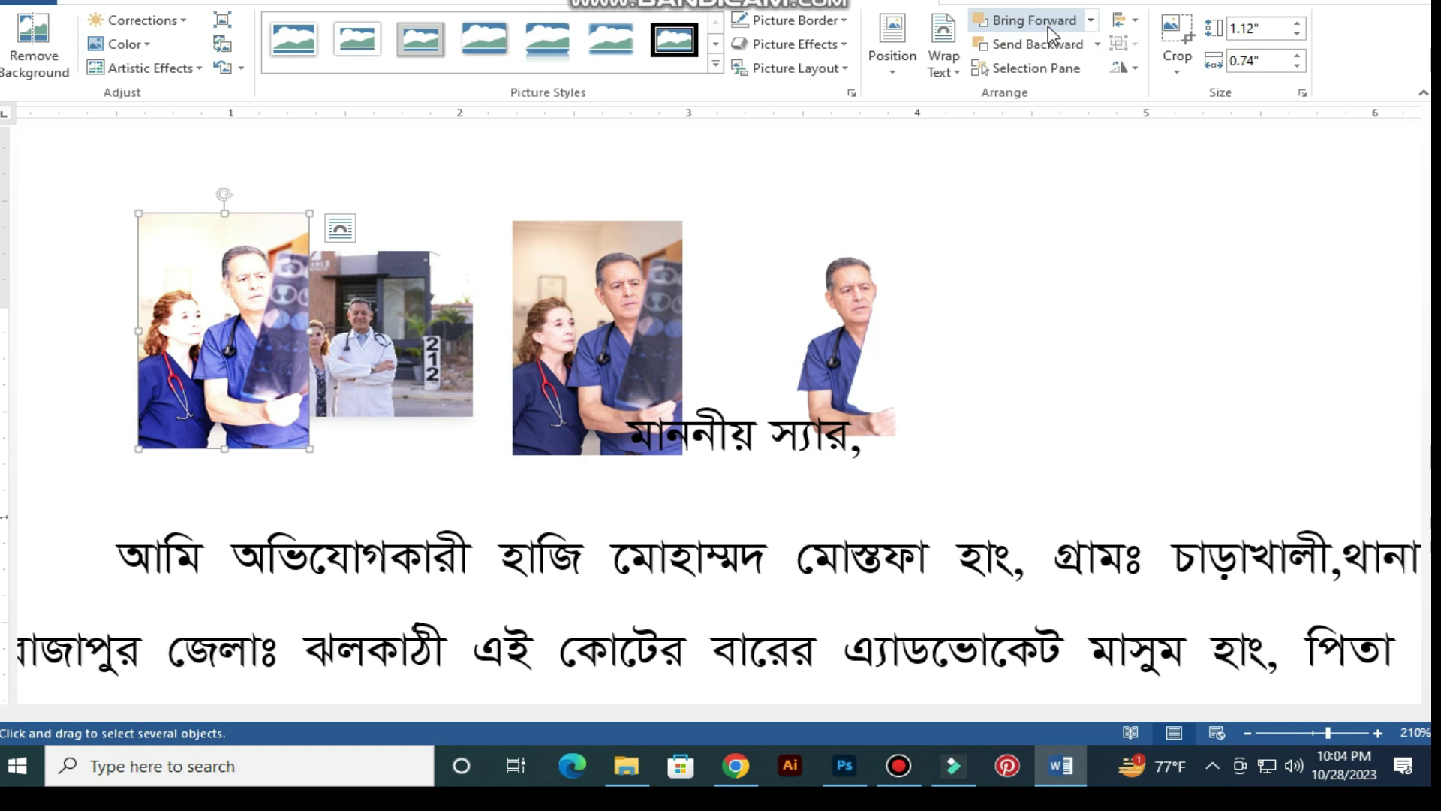
pyautogui.click(1090, 21)
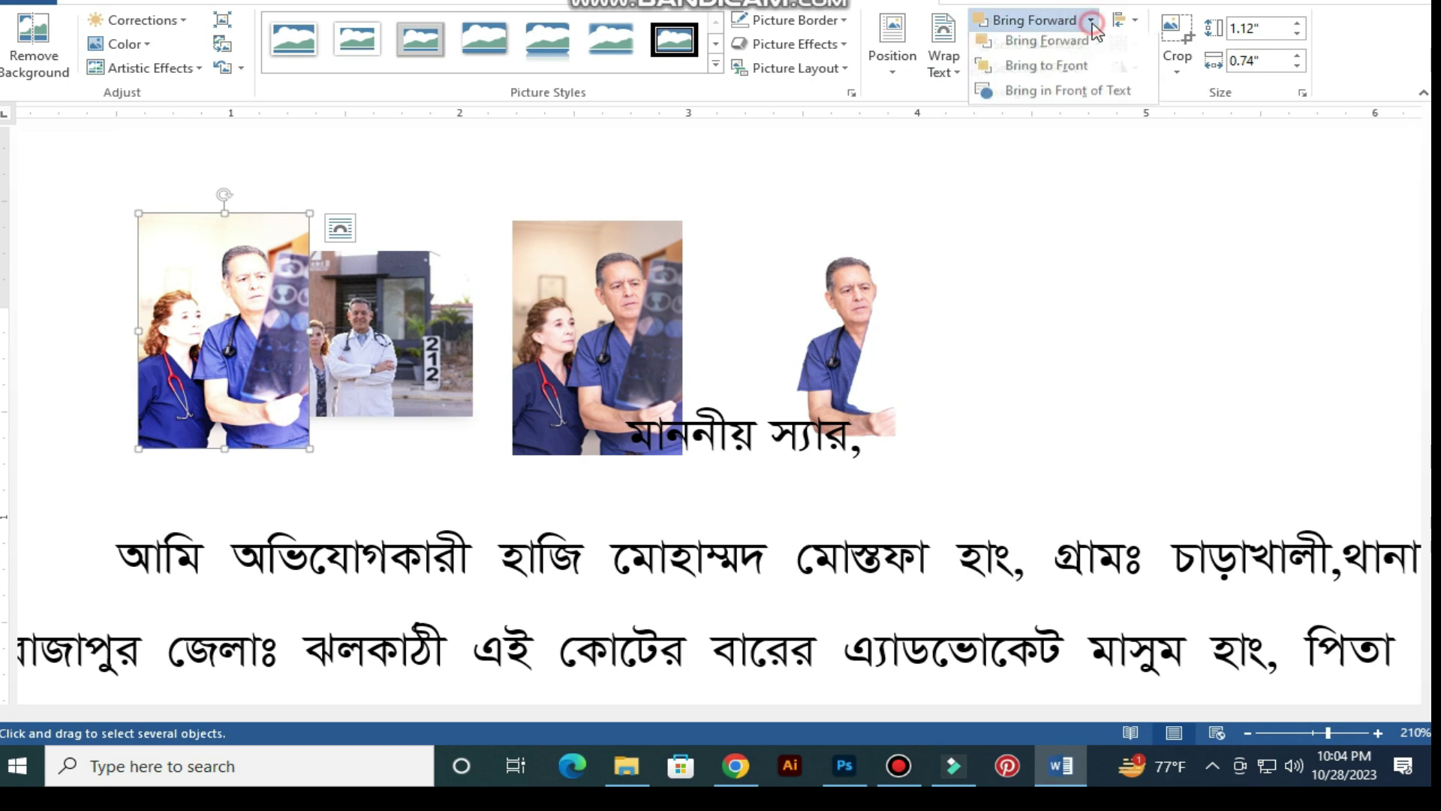
pyautogui.click(1091, 95)
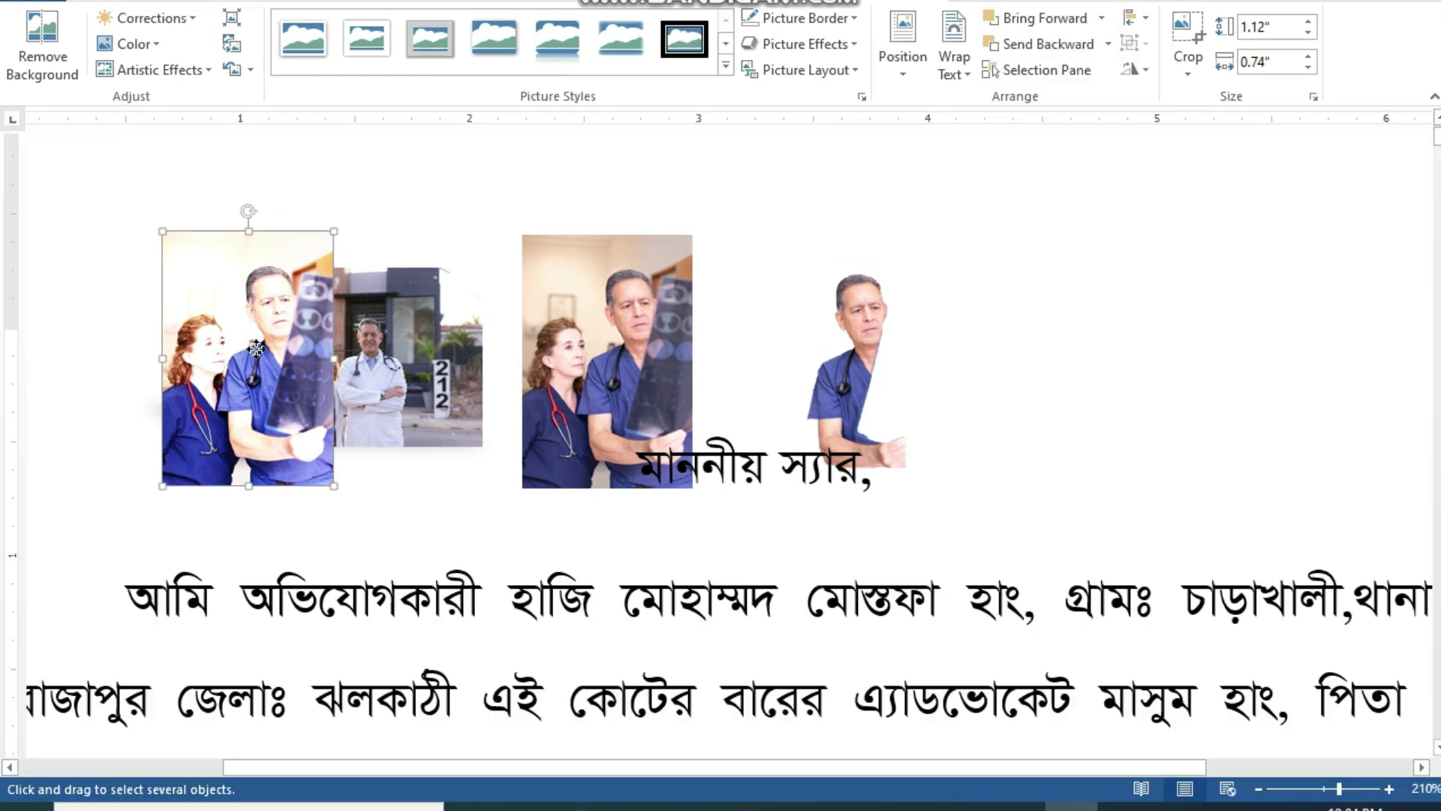
pyautogui.moveTo(245, 346); pyautogui.dragTo(255, 342)
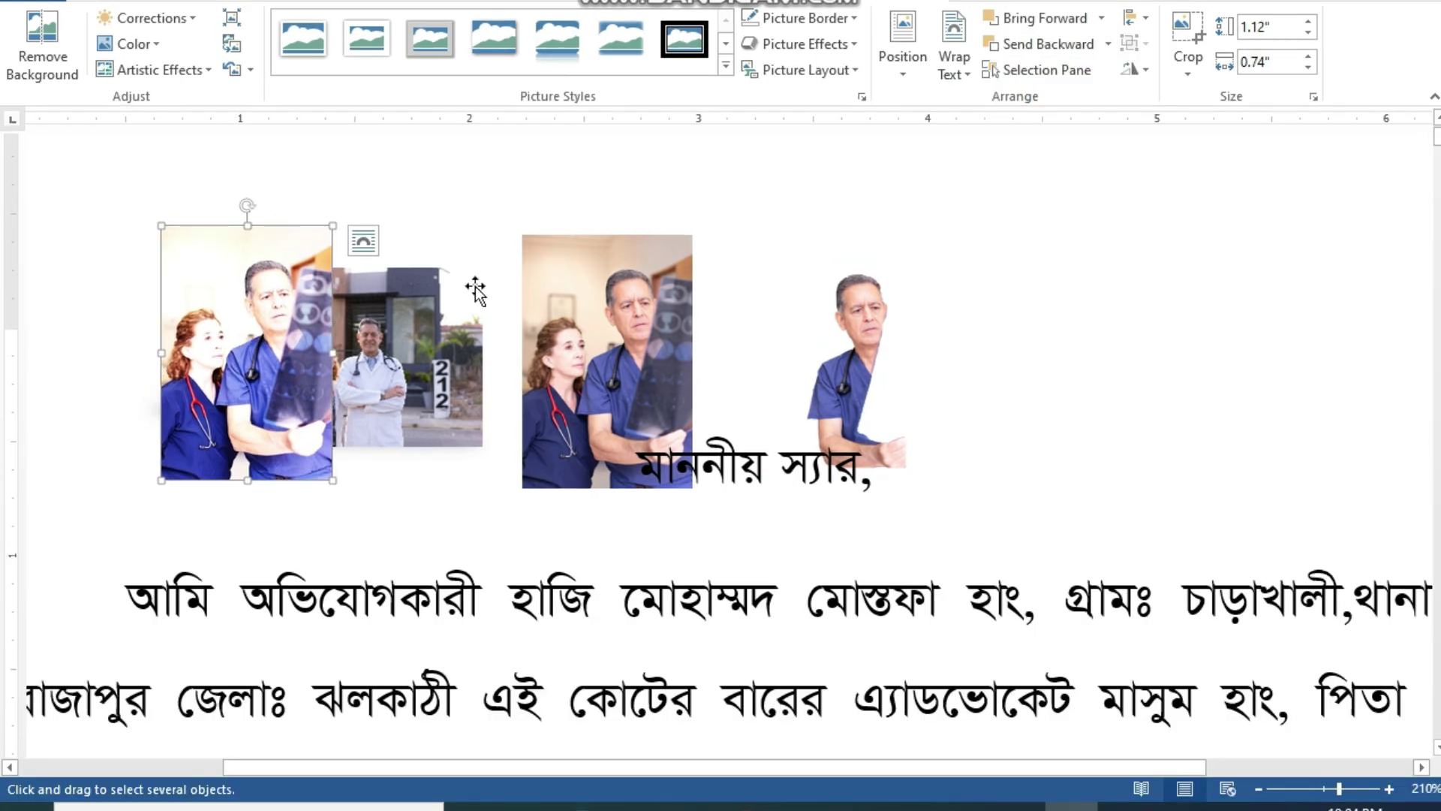
pyautogui.click(1100, 19)
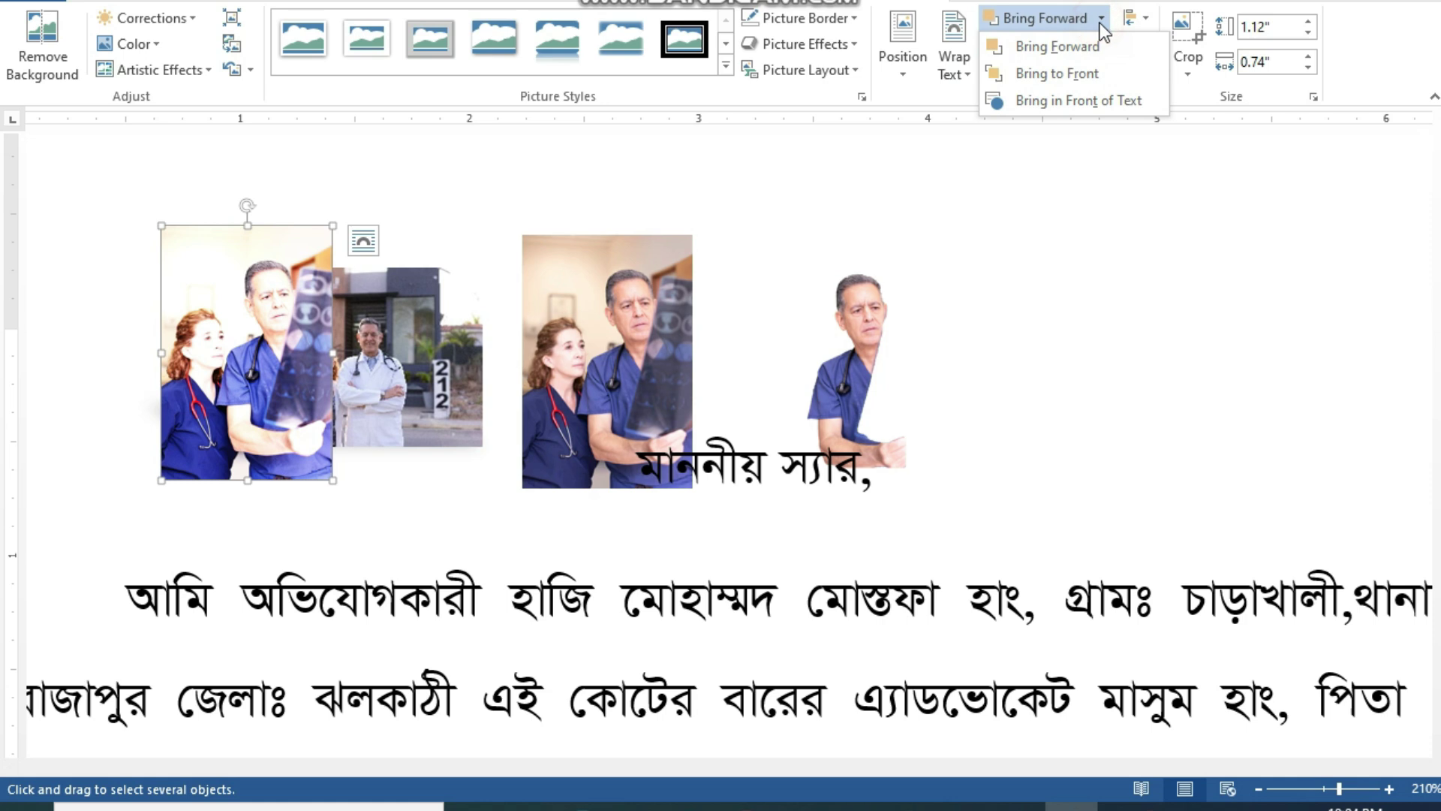
pyautogui.click(1098, 79)
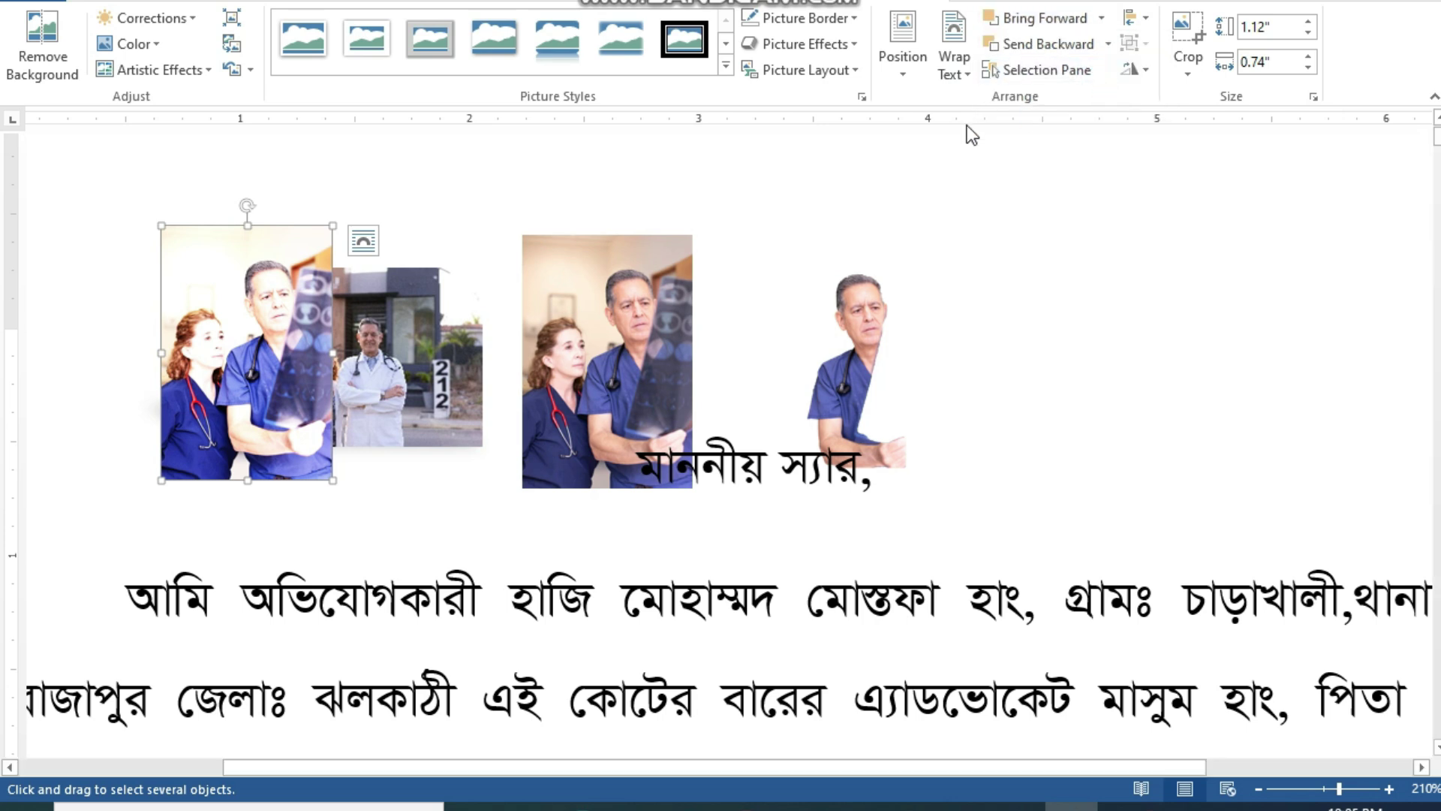
# - Drag the clinic and doctors photos into an overlap, placing one doctors photo above the clinic photo
pyautogui.moveTo(478, 376); pyautogui.dragTo(679, 376)
pyautogui.moveTo(313, 367); pyautogui.dragTo(494, 362)
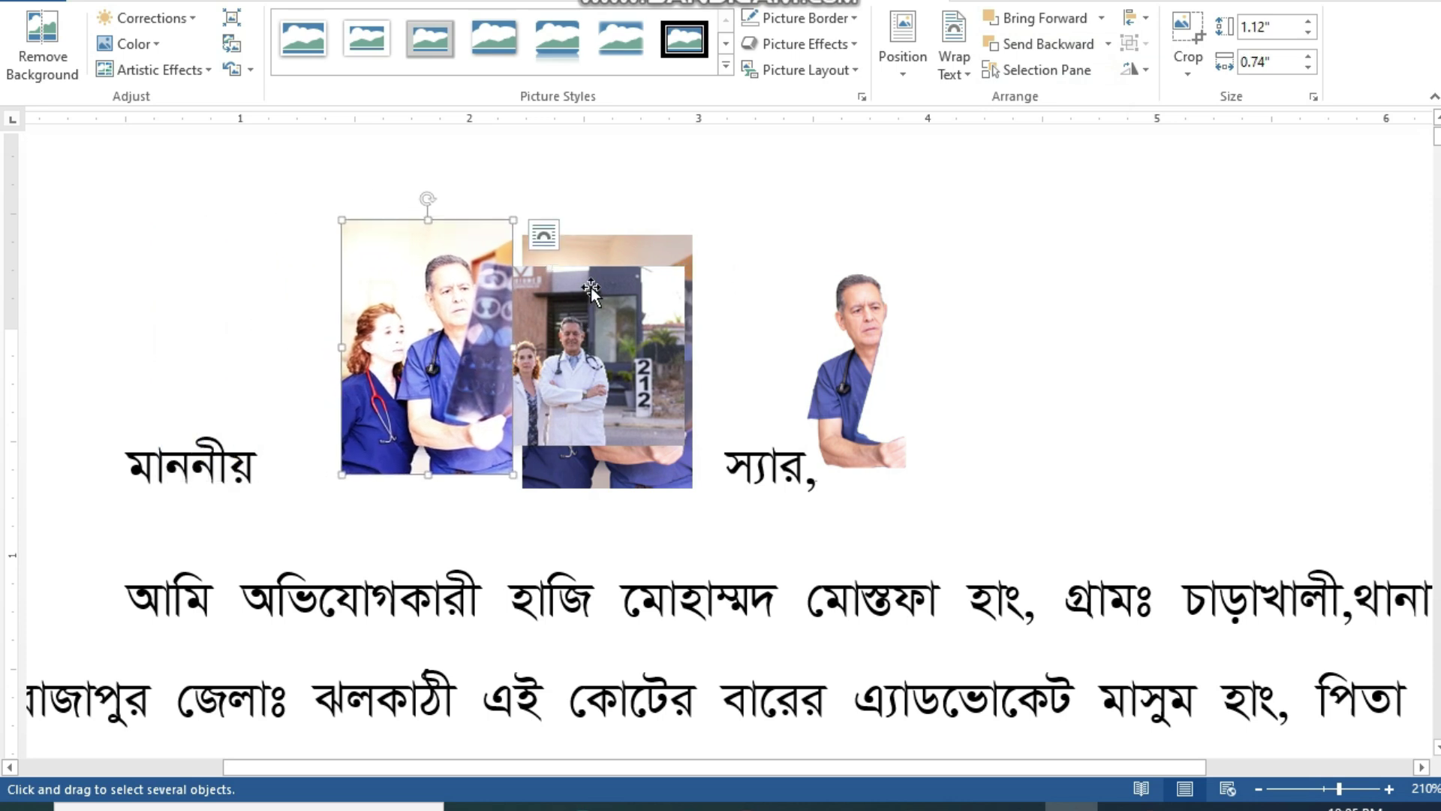
pyautogui.click(596, 249)
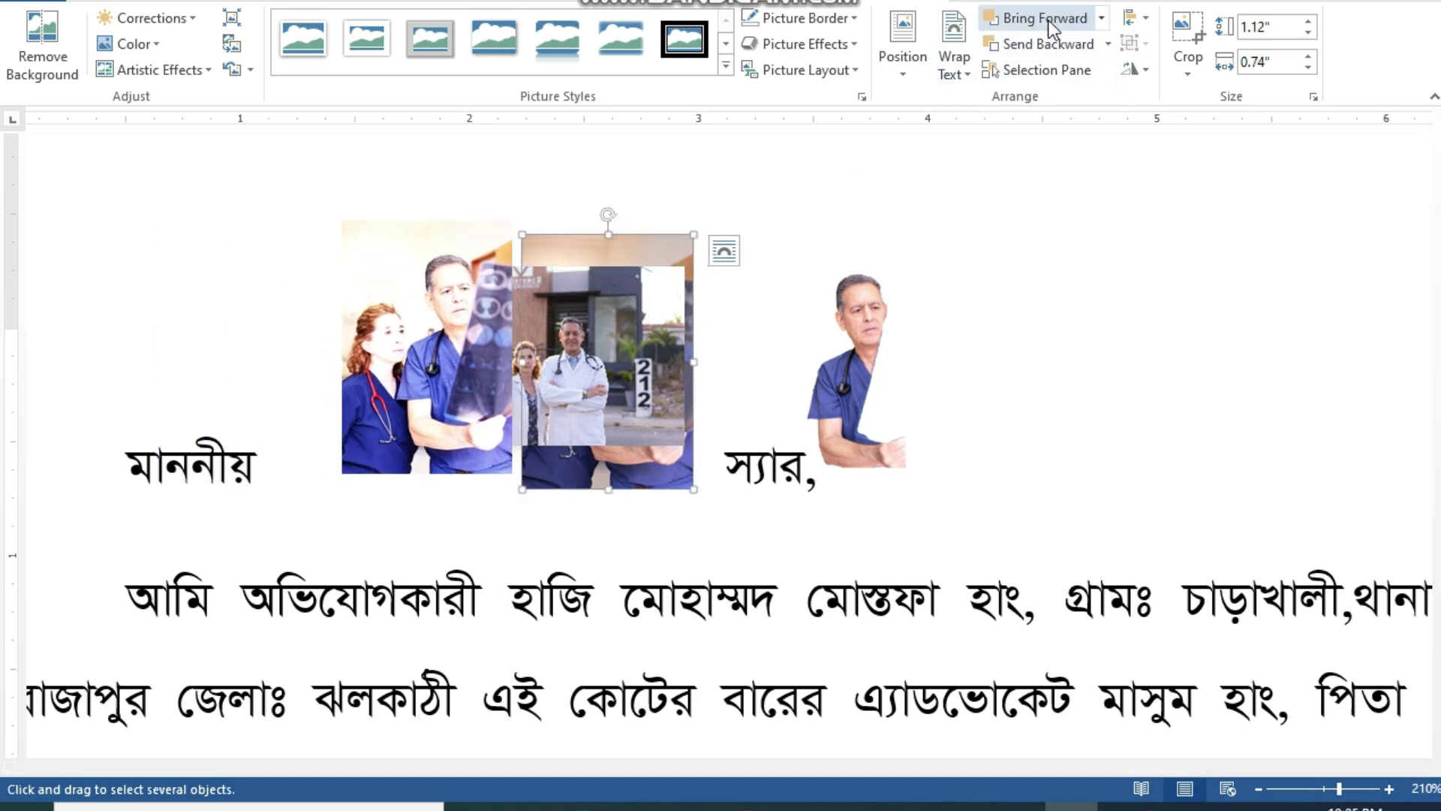
pyautogui.click(1101, 18)
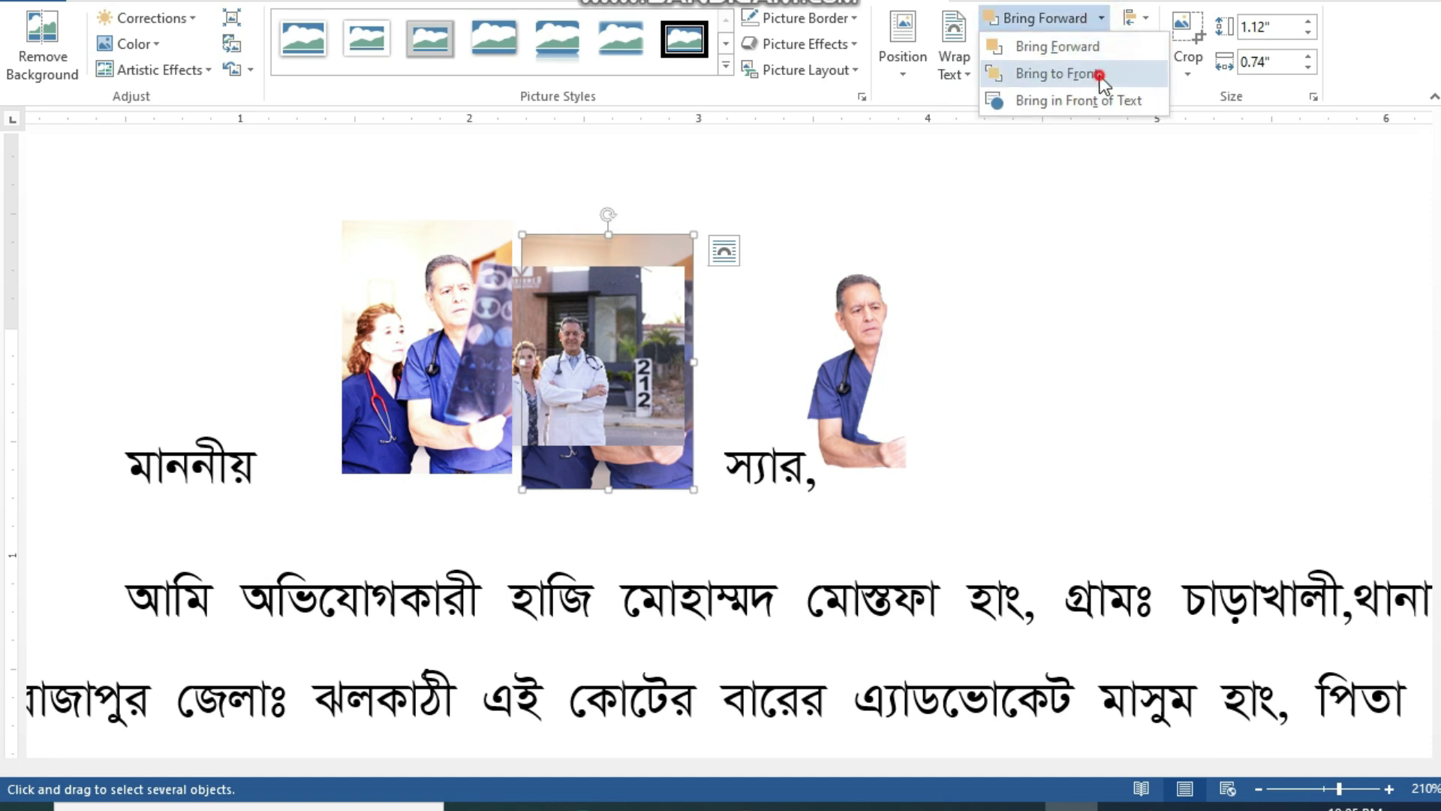
pyautogui.click(1093, 71)
# - Rearrange the overlapping photos and Bring Forward the clinic photo twice above both doctors photos
pyautogui.moveTo(638, 358); pyautogui.dragTo(743, 344)
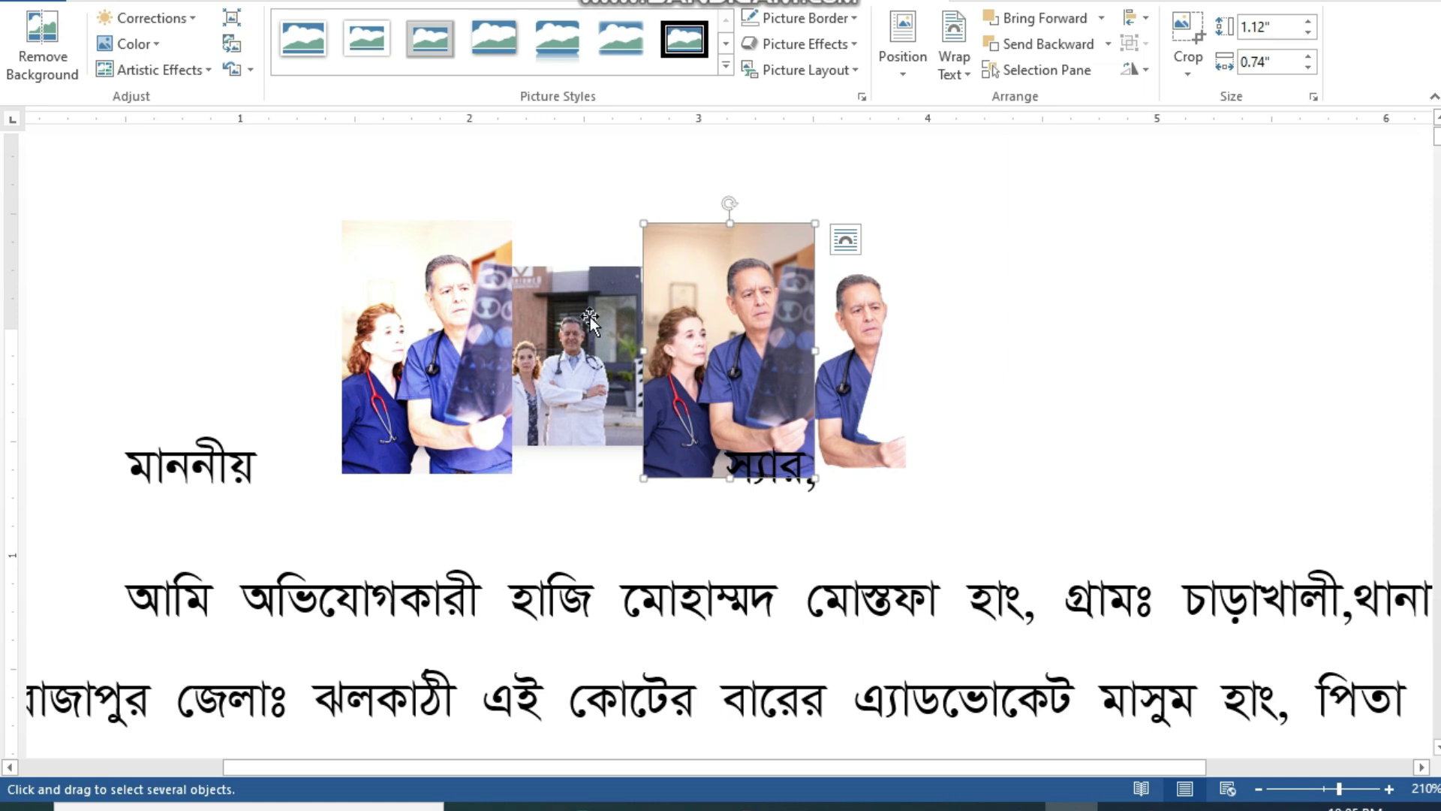
pyautogui.moveTo(560, 326); pyautogui.dragTo(609, 326)
pyautogui.moveTo(418, 360); pyautogui.dragTo(504, 360)
pyautogui.moveTo(704, 399); pyautogui.dragTo(564, 593)
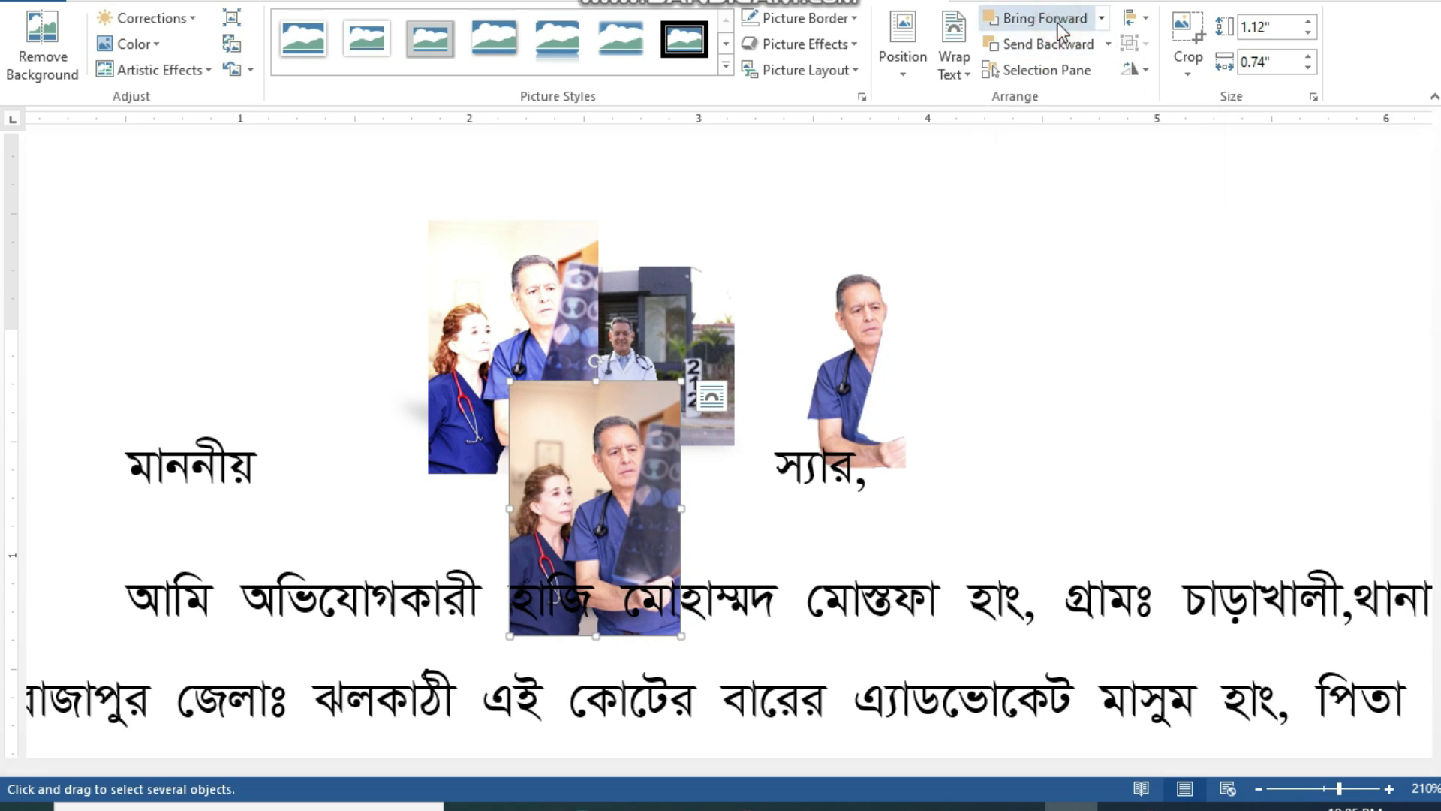
pyautogui.click(643, 318)
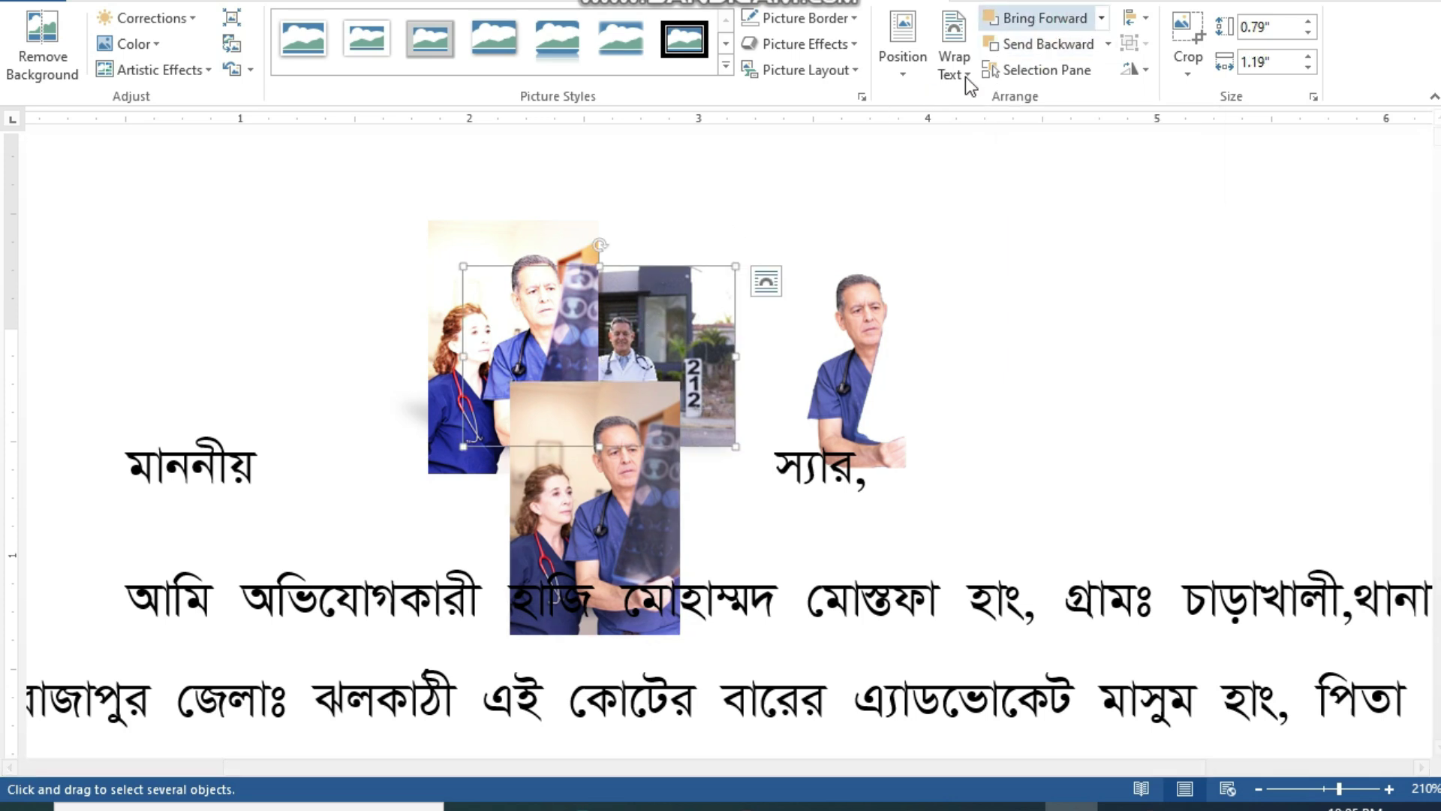
pyautogui.click(1056, 22)
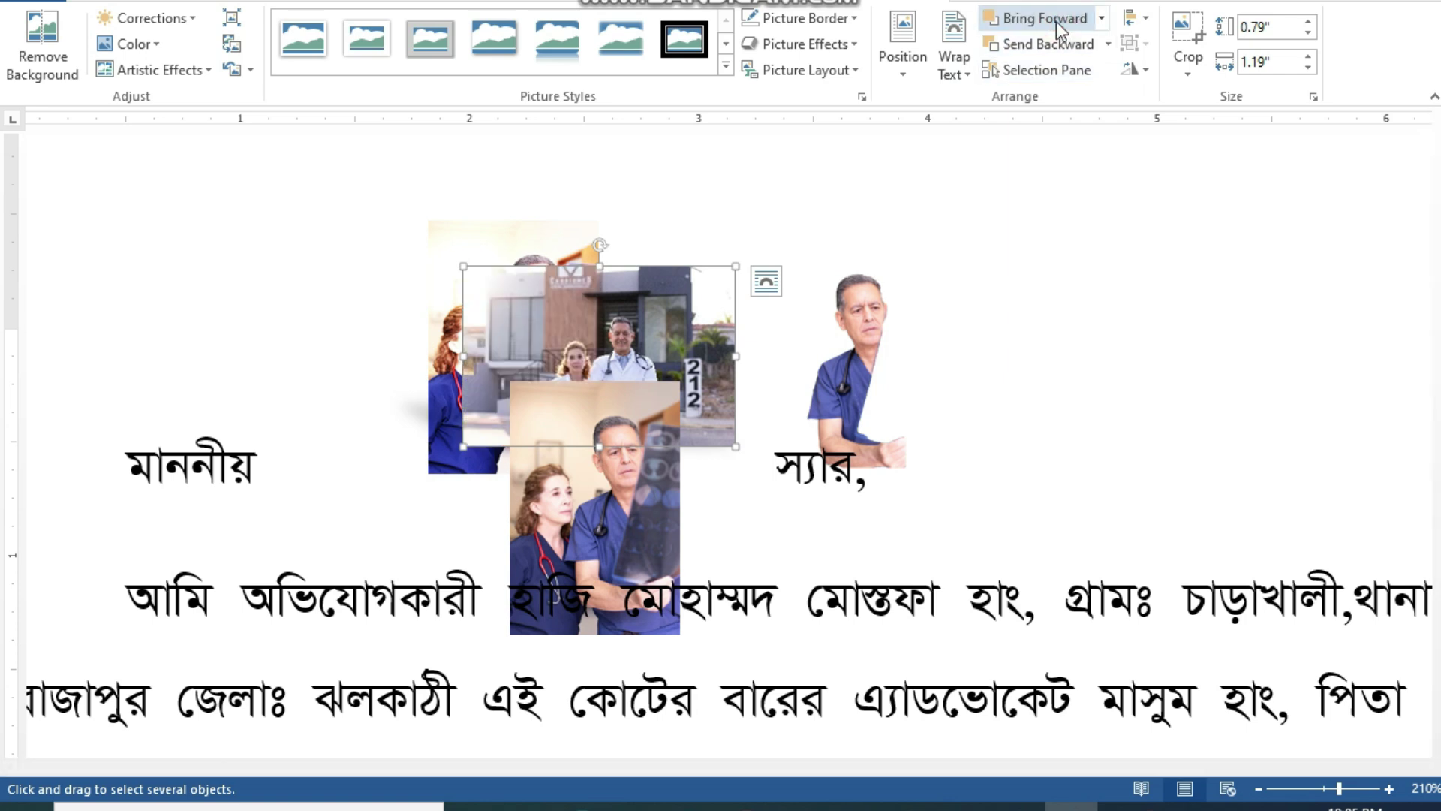
pyautogui.click(1055, 21)
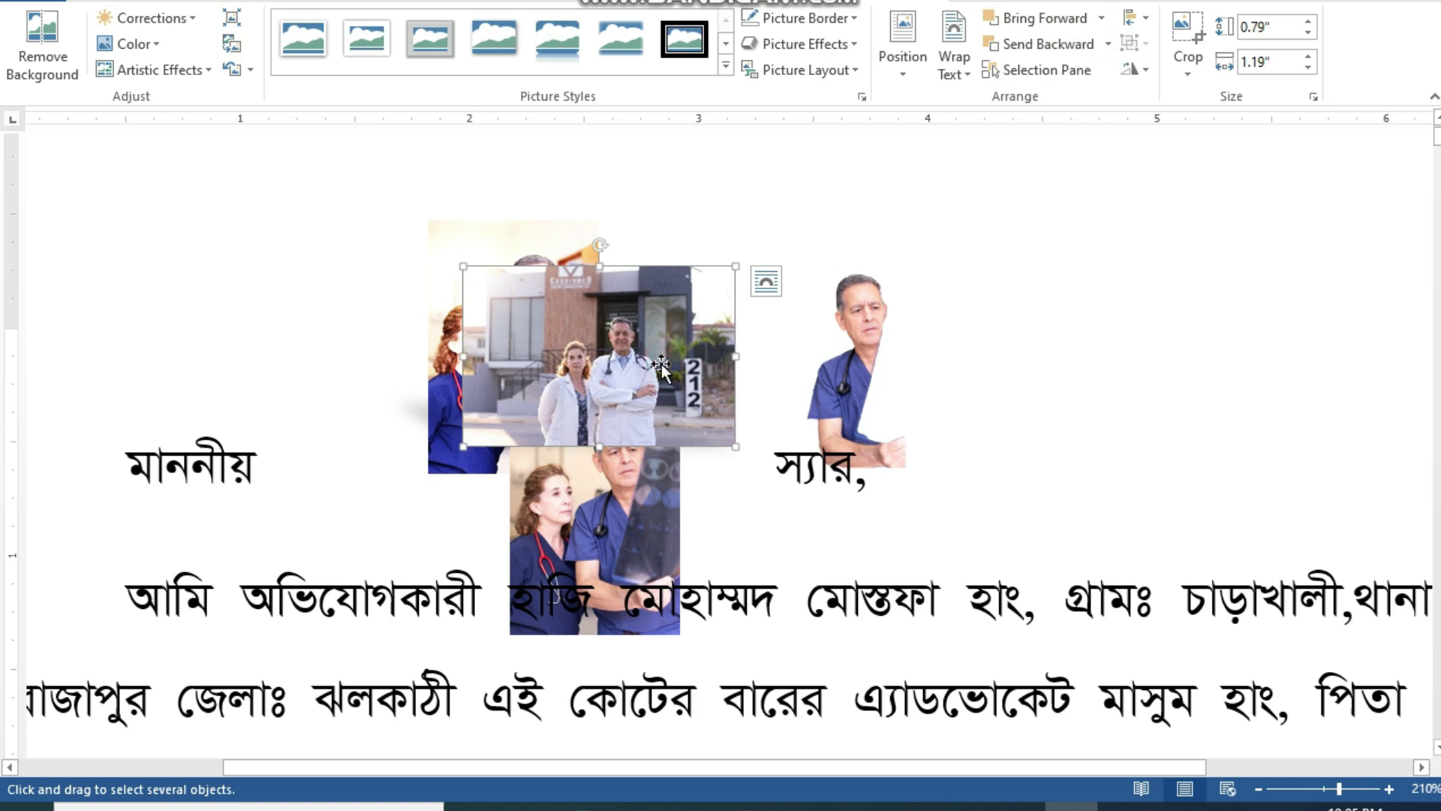
# - Send the building photo to the back, behind all other pictures
pyautogui.click(1108, 45)
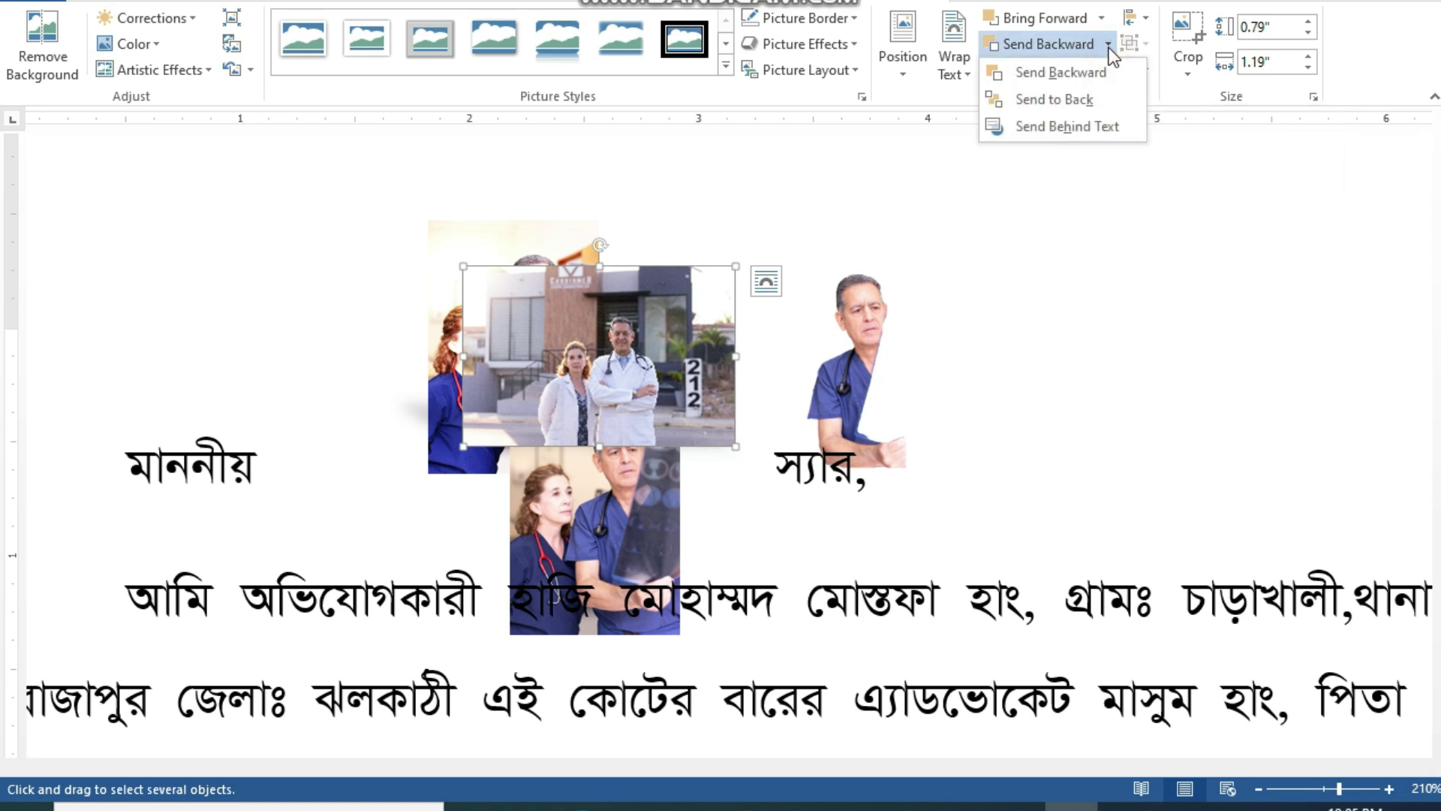
pyautogui.click(1083, 100)
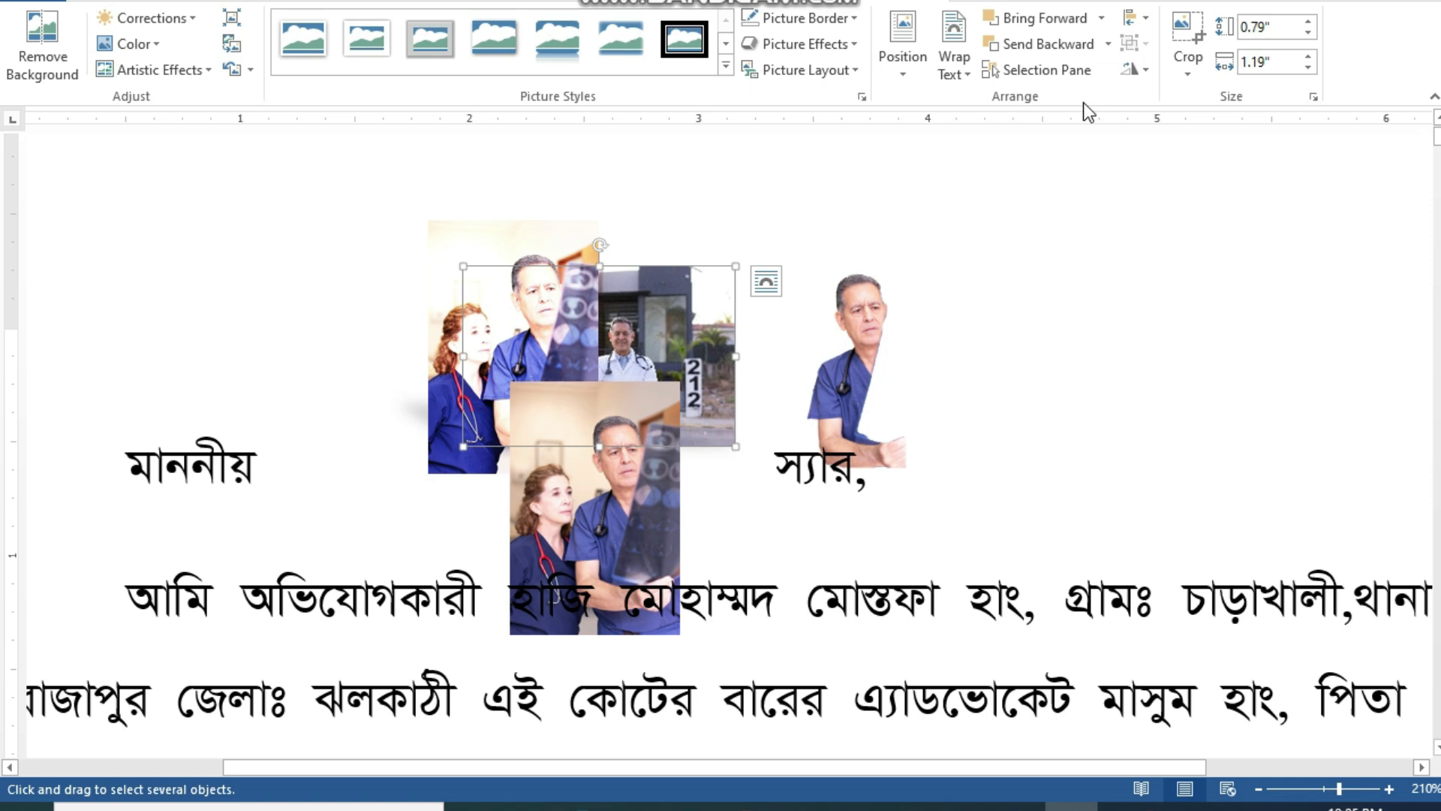
pyautogui.click(1049, 391)
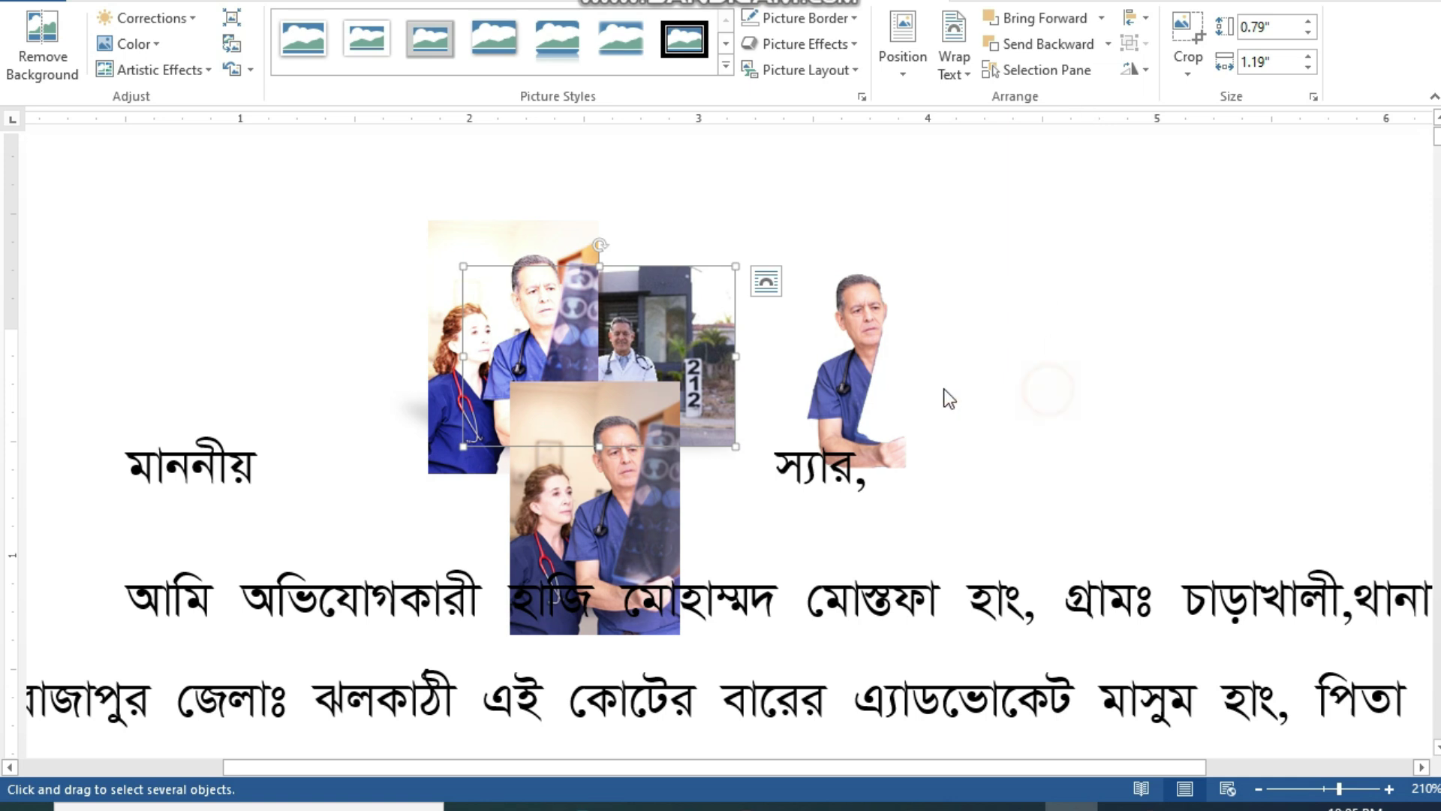
pyautogui.click(884, 284)
pyautogui.click(1016, 313)
pyautogui.click(644, 344)
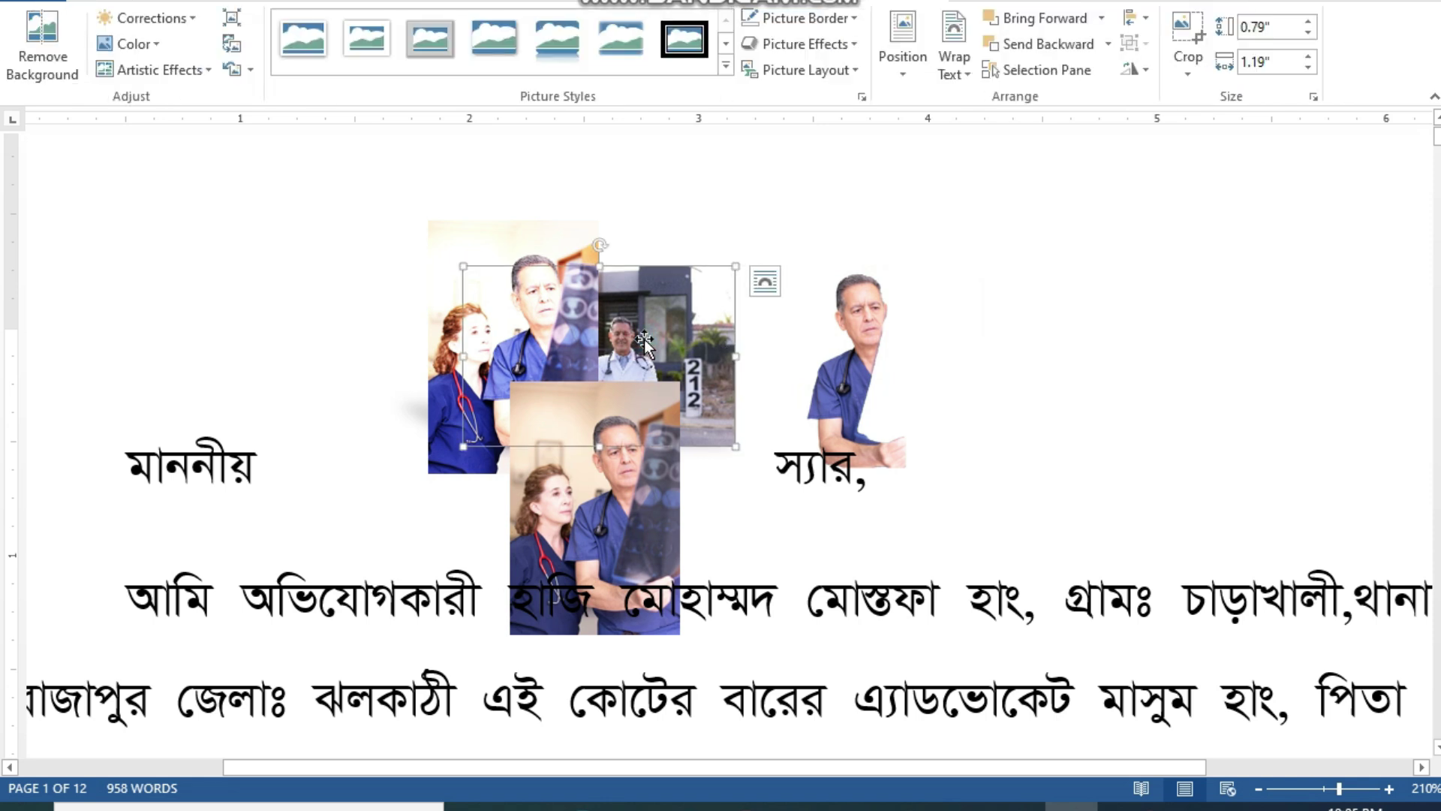
# - Bring the building photo forward, send it backward behind both doctor photos, and show the Selection pane
pyautogui.click(1096, 21)
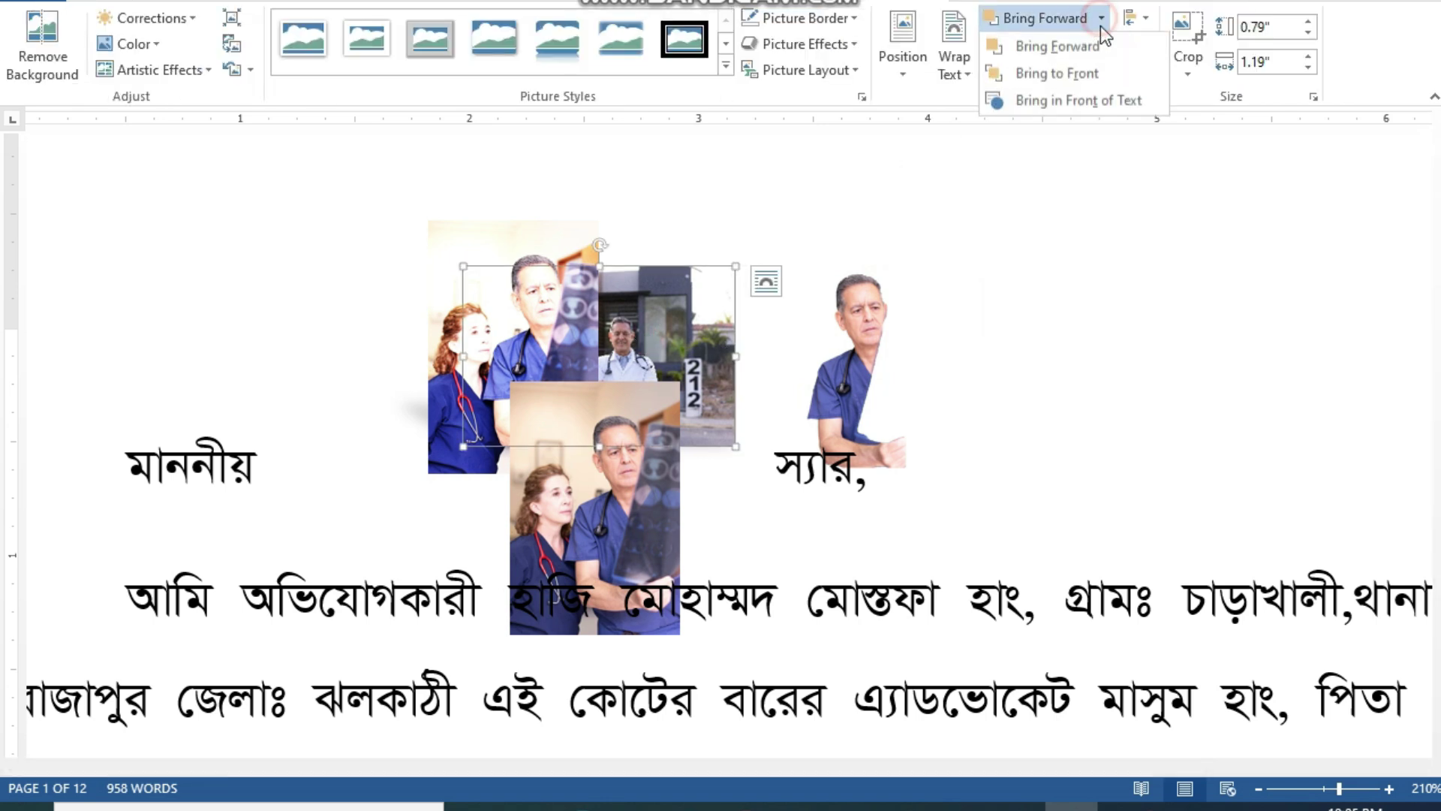
pyautogui.click(1102, 76)
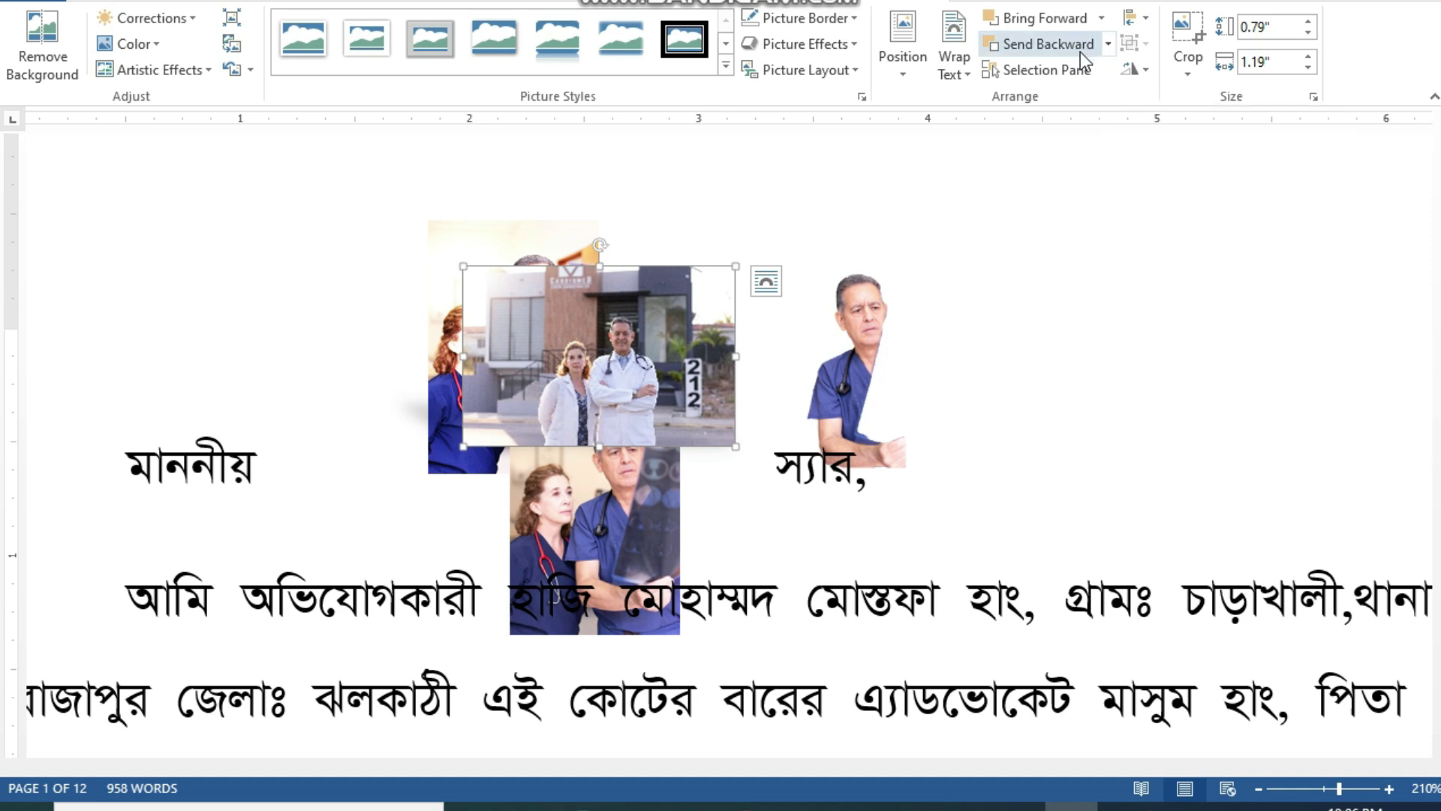
pyautogui.click(1050, 51)
pyautogui.click(1055, 53)
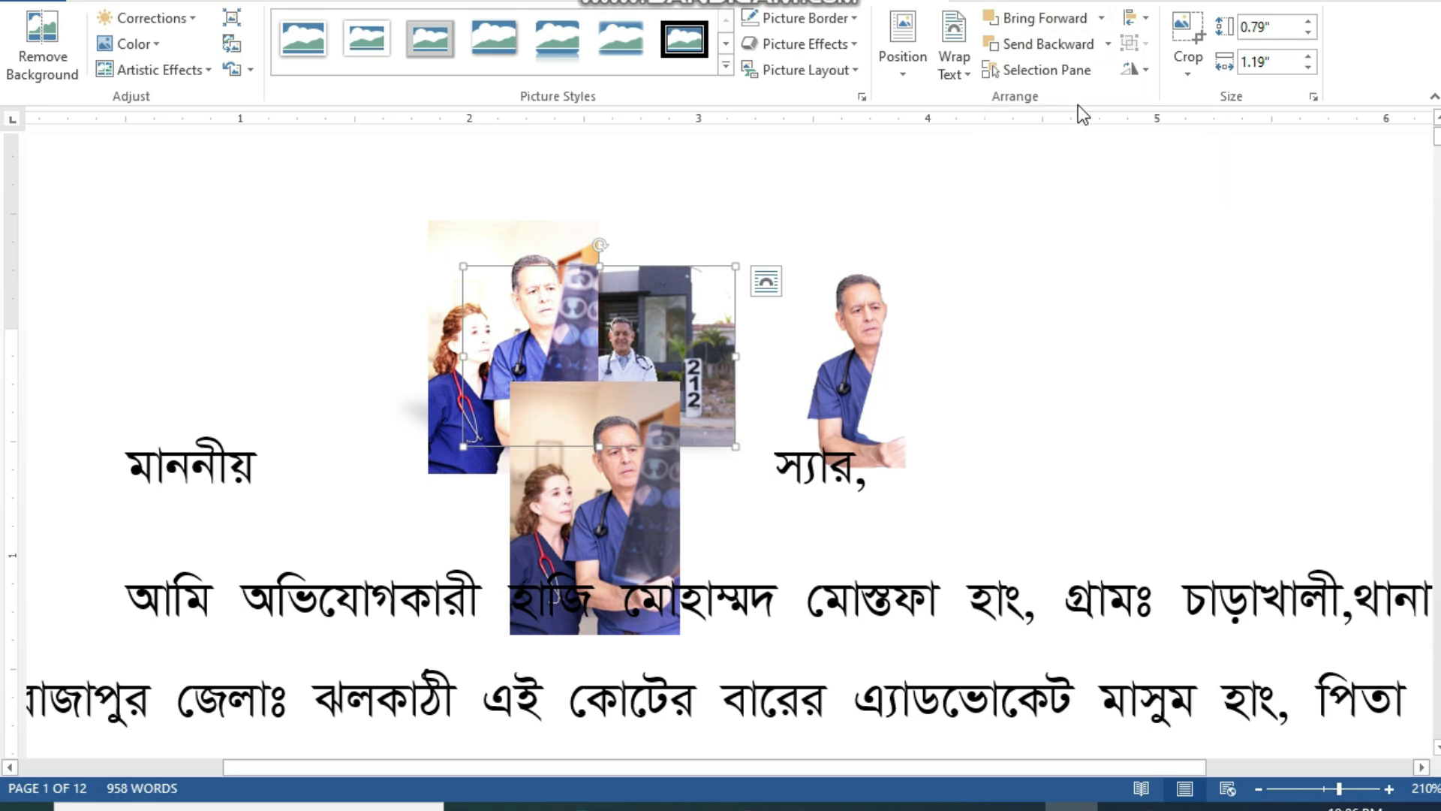
pyautogui.click(1063, 75)
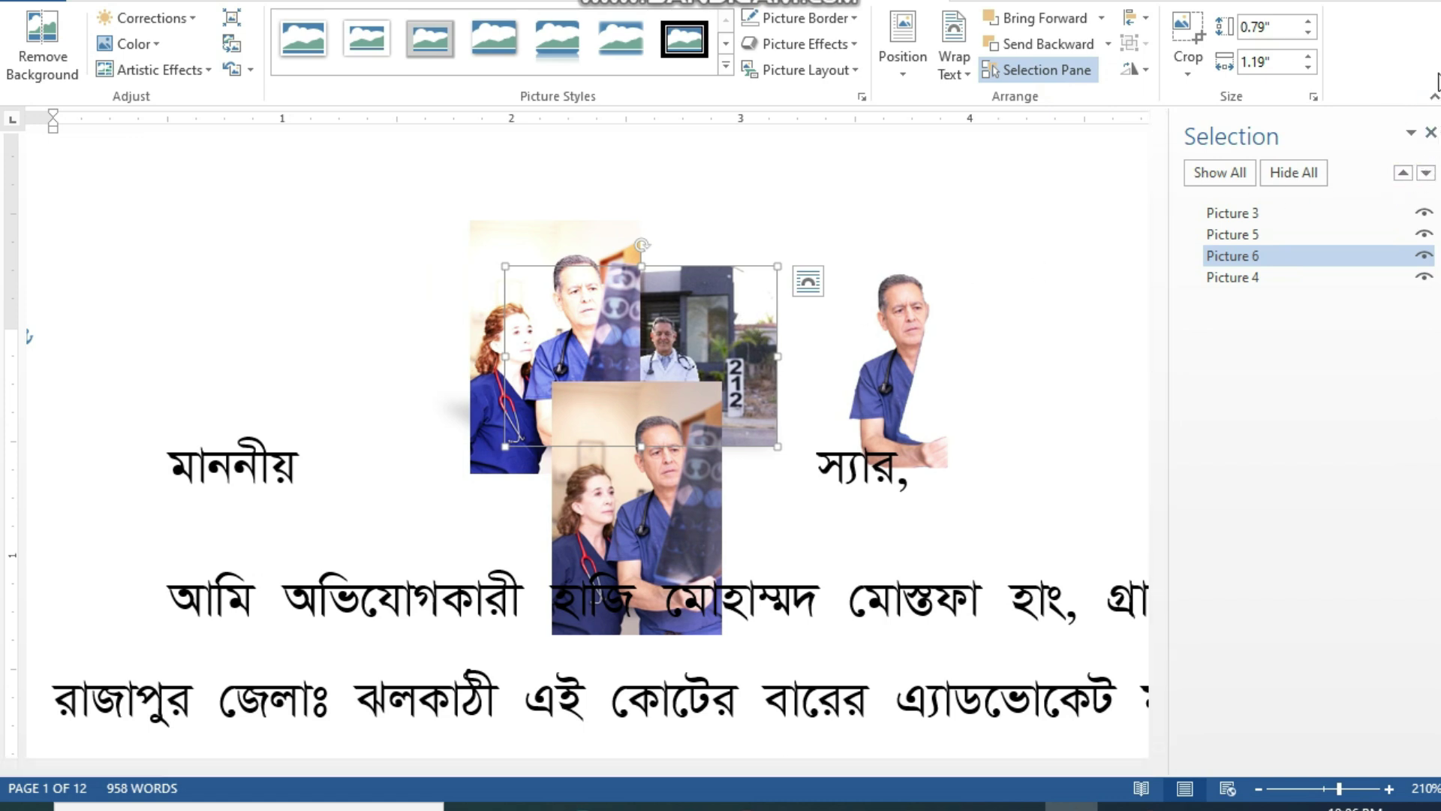
# - Close the Selection pane and drag the doctor, clinic and cutout photos into staggered positions
pyautogui.click(1432, 132)
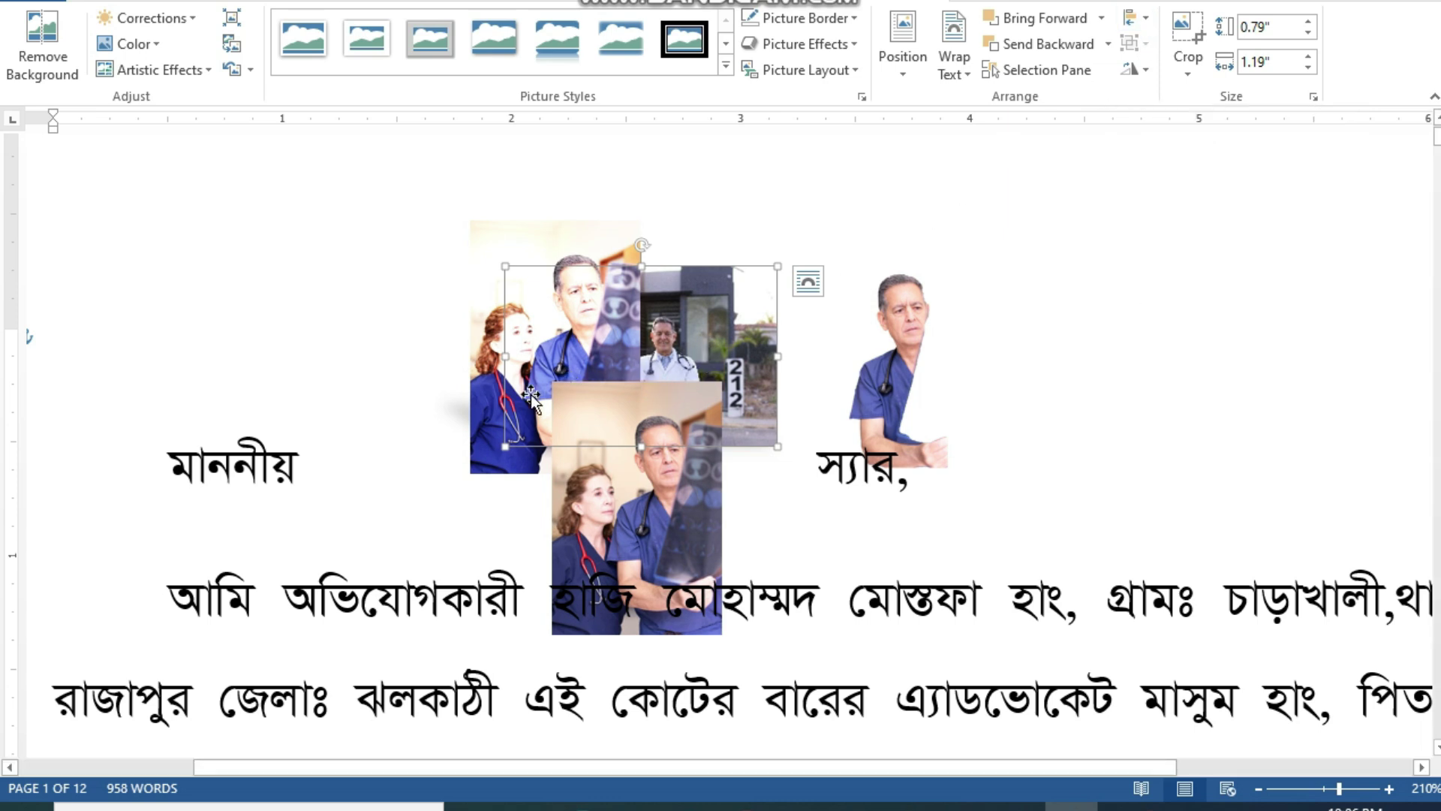
pyautogui.moveTo(481, 393); pyautogui.dragTo(289, 395)
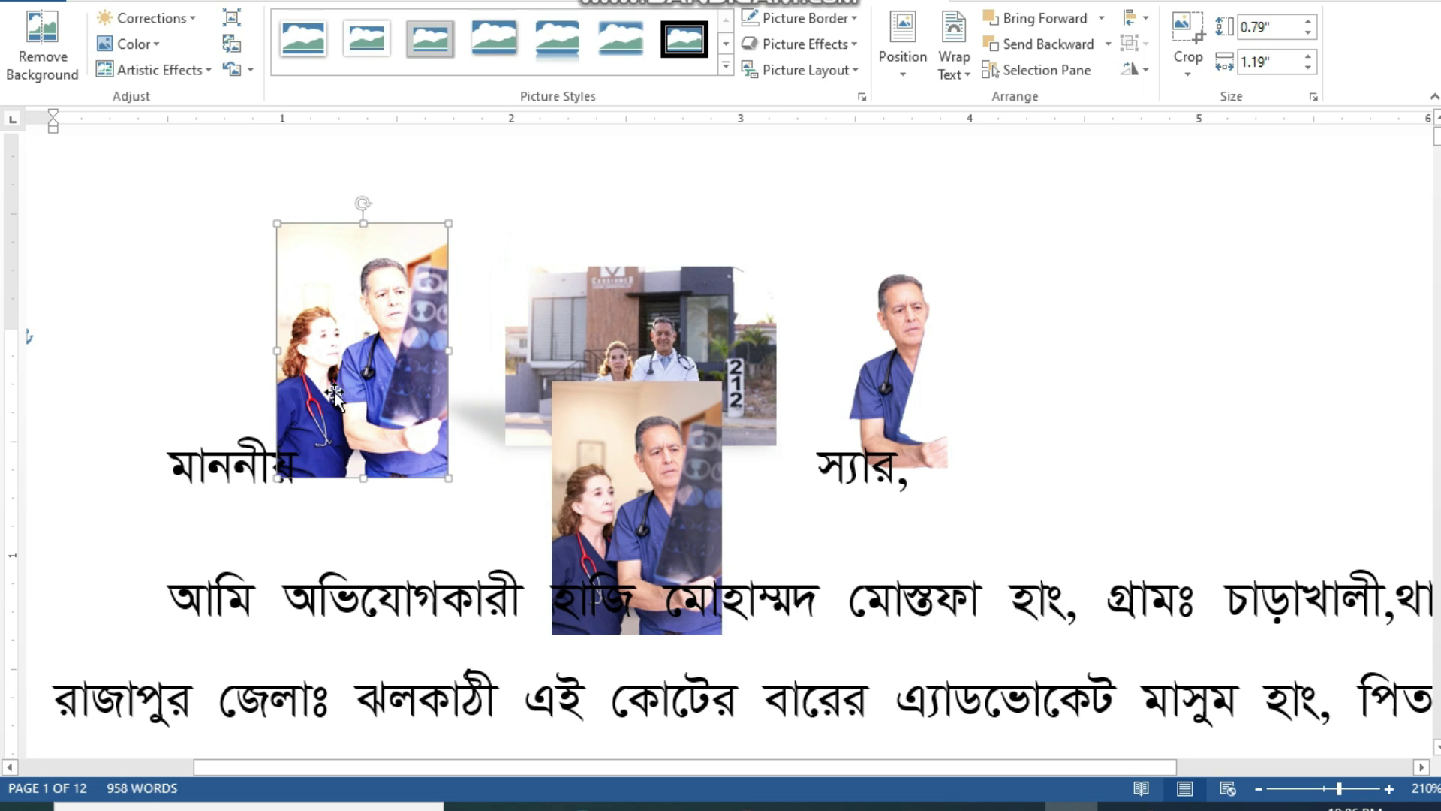
pyautogui.moveTo(547, 361); pyautogui.dragTo(455, 261)
pyautogui.click(559, 416)
pyautogui.moveTo(640, 469); pyautogui.dragTo(749, 416)
pyautogui.click(846, 434)
pyautogui.moveTo(884, 497); pyautogui.dragTo(859, 716)
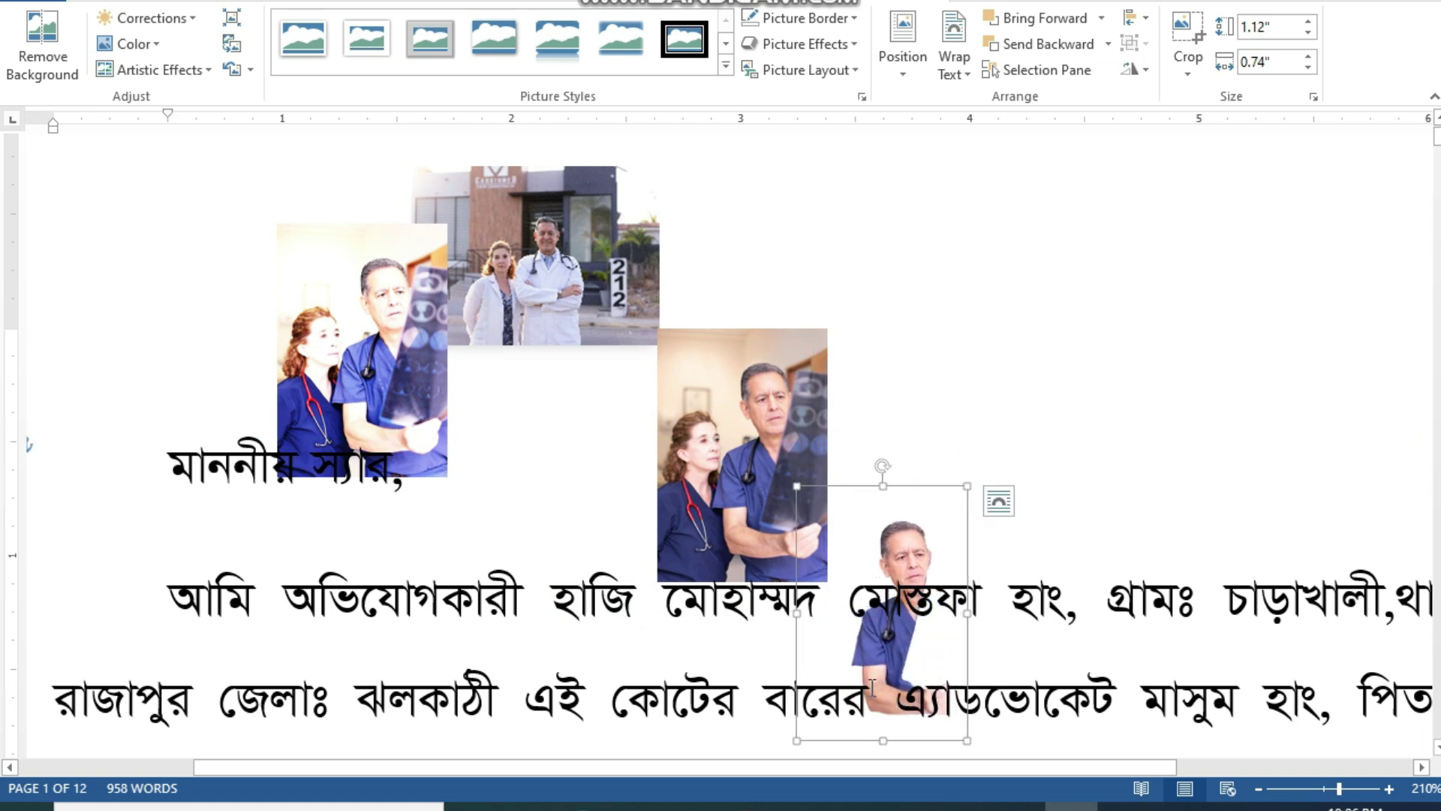
# - Select all four photos and apply Align Middle so they sit in one row
pyautogui.keyDown('shift'); pyautogui.click(726, 495); pyautogui.keyUp('shift')
pyautogui.keyDown('shift'); pyautogui.click(576, 300); pyautogui.keyUp('shift')
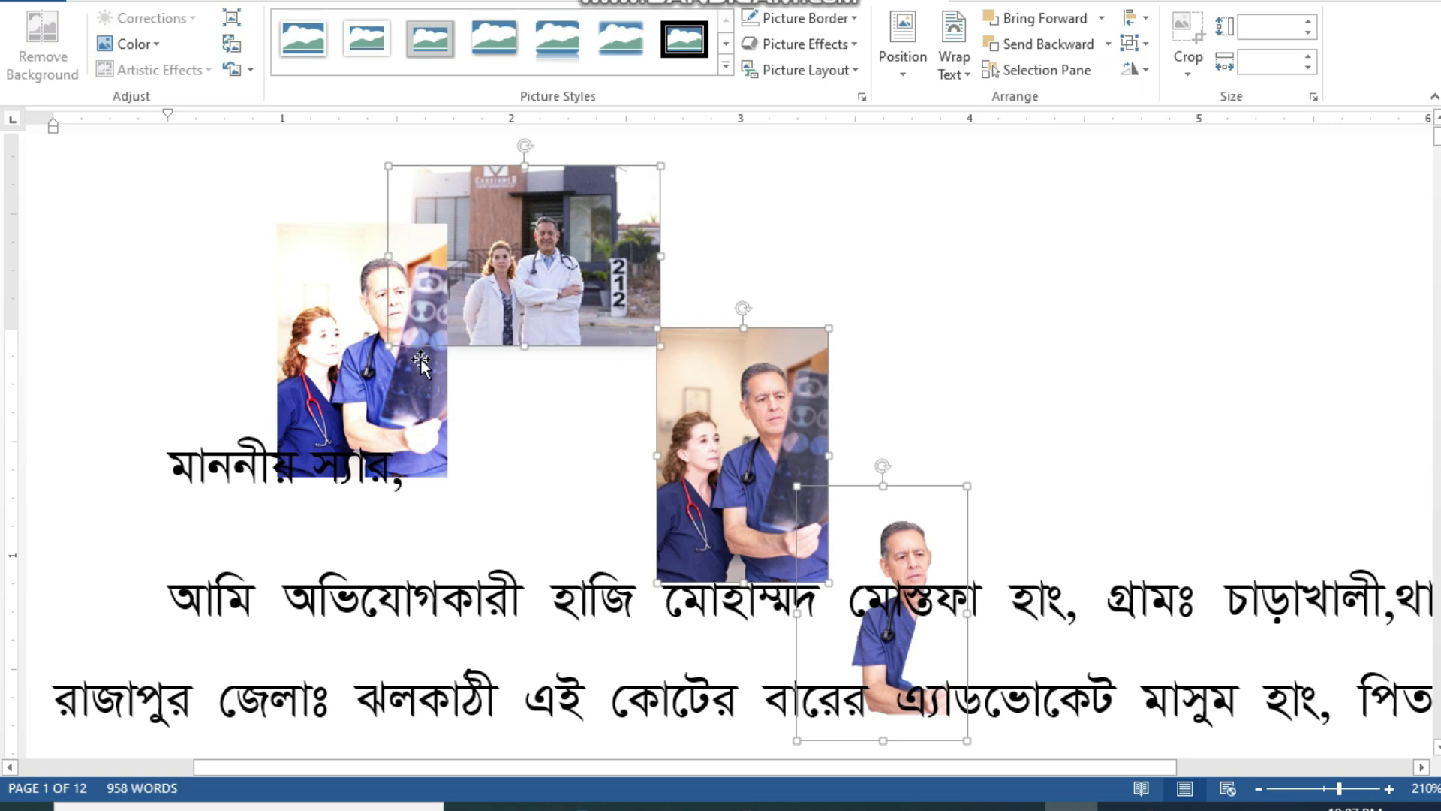
pyautogui.keyDown('shift'); pyautogui.click(400, 398); pyautogui.keyUp('shift')
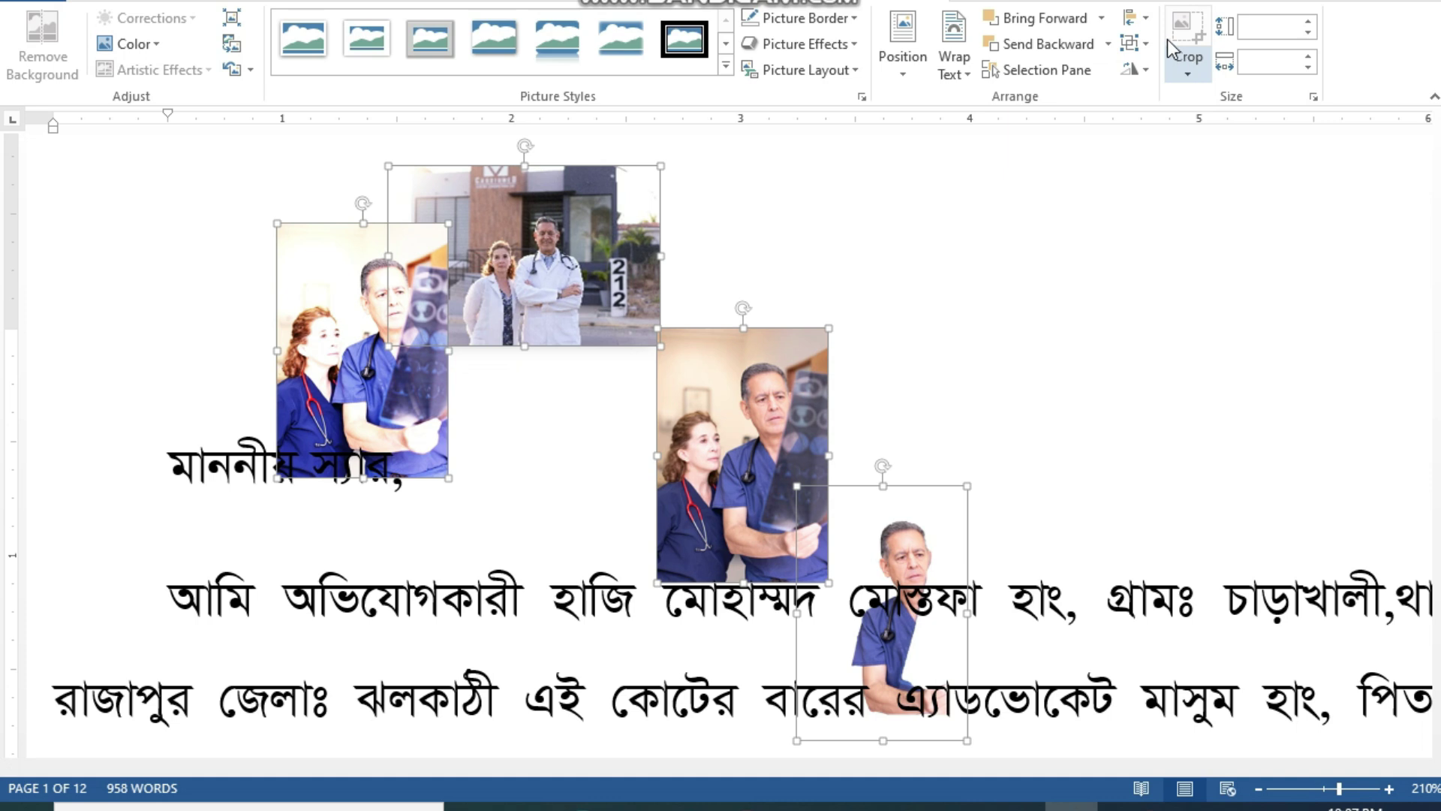
pyautogui.click(1147, 21)
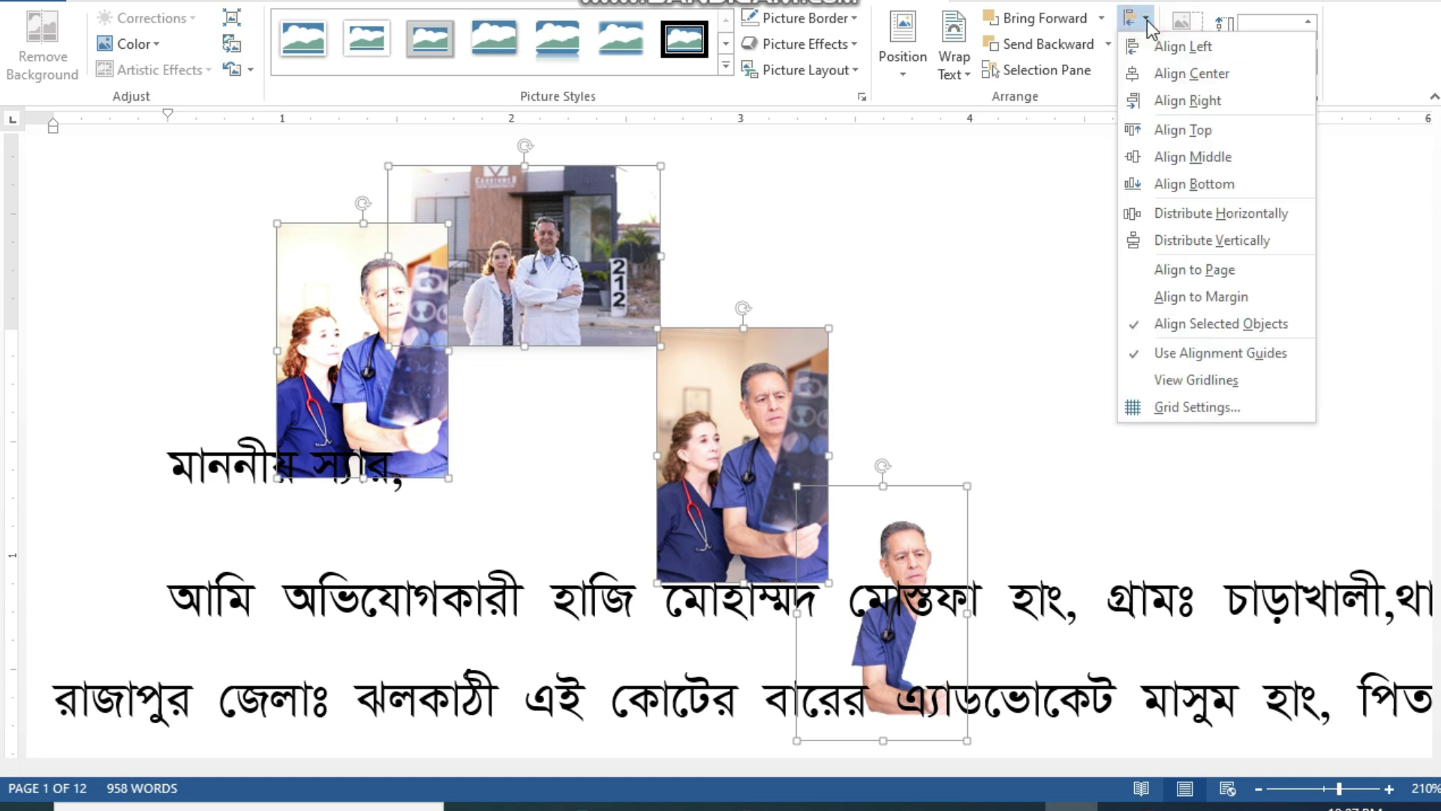
pyautogui.click(1182, 162)
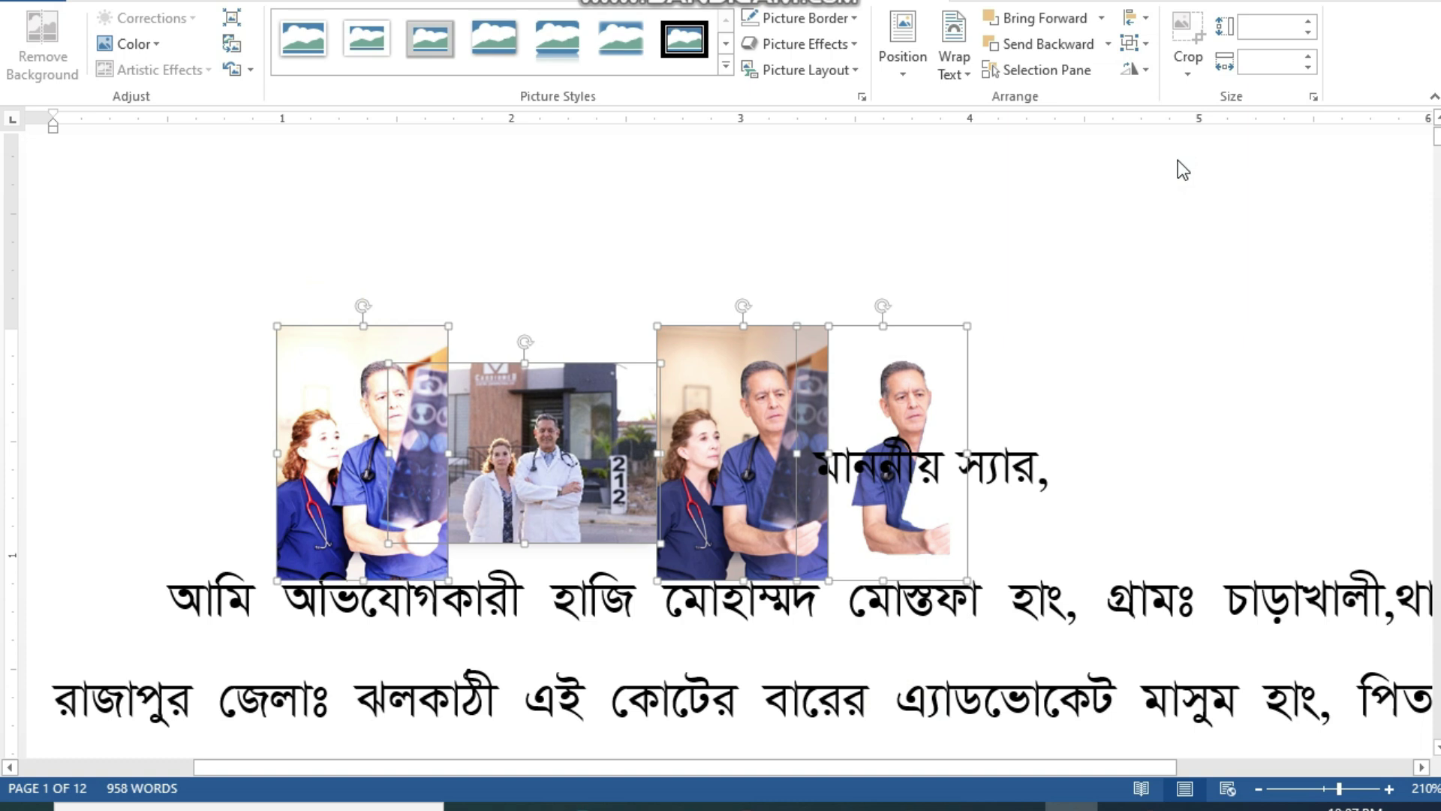
pyautogui.click(1134, 17)
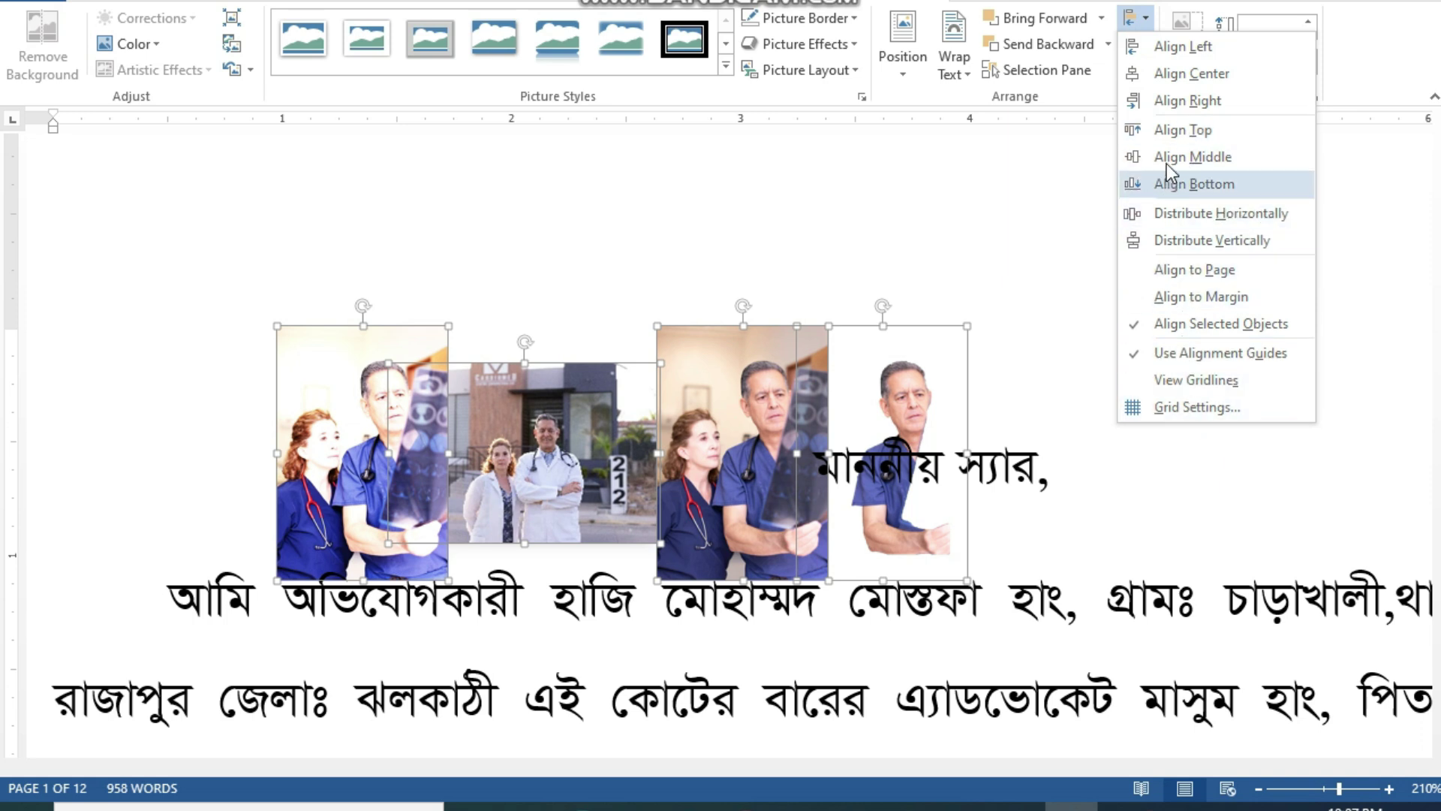
pyautogui.click(969, 290)
pyautogui.click(1017, 334)
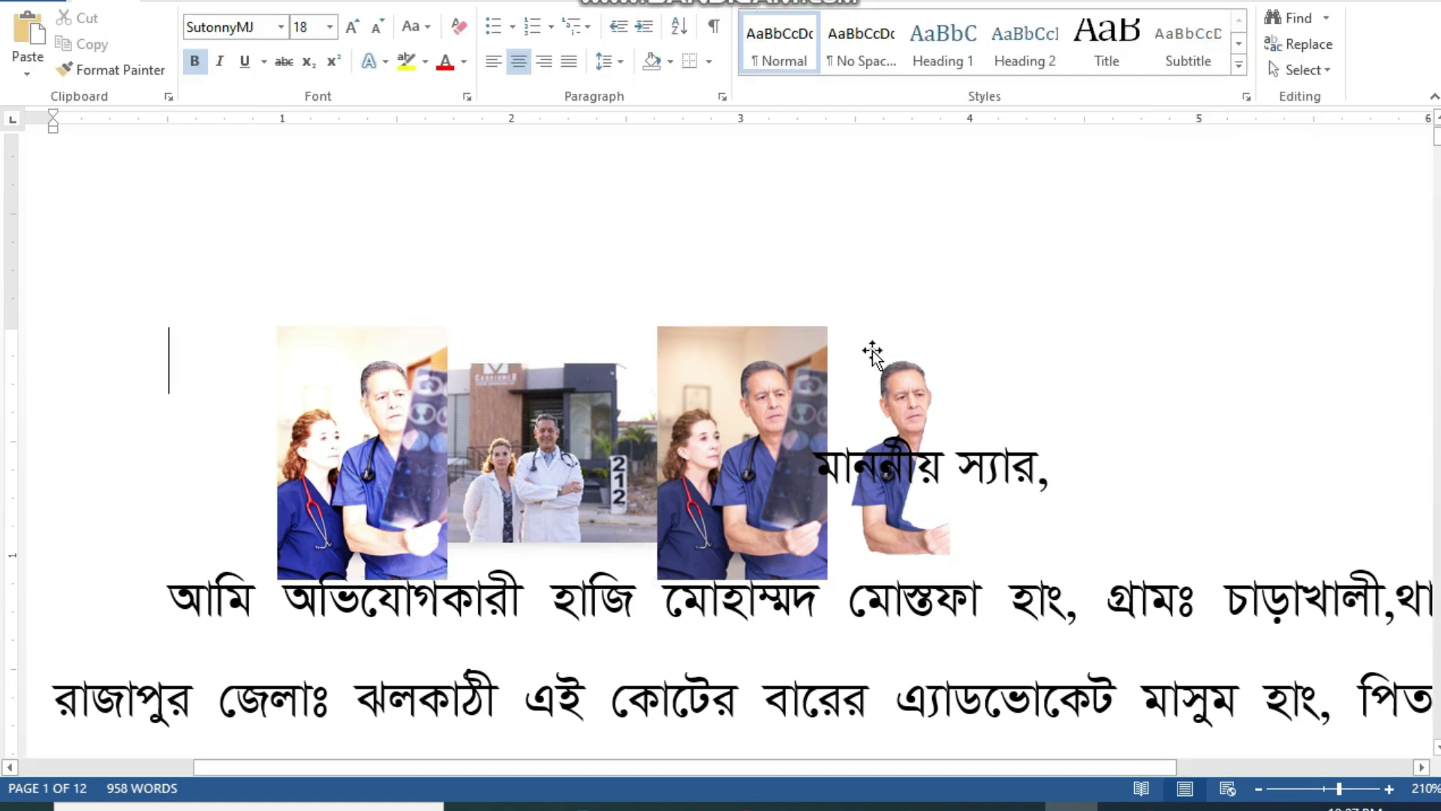
pyautogui.click(755, 363)
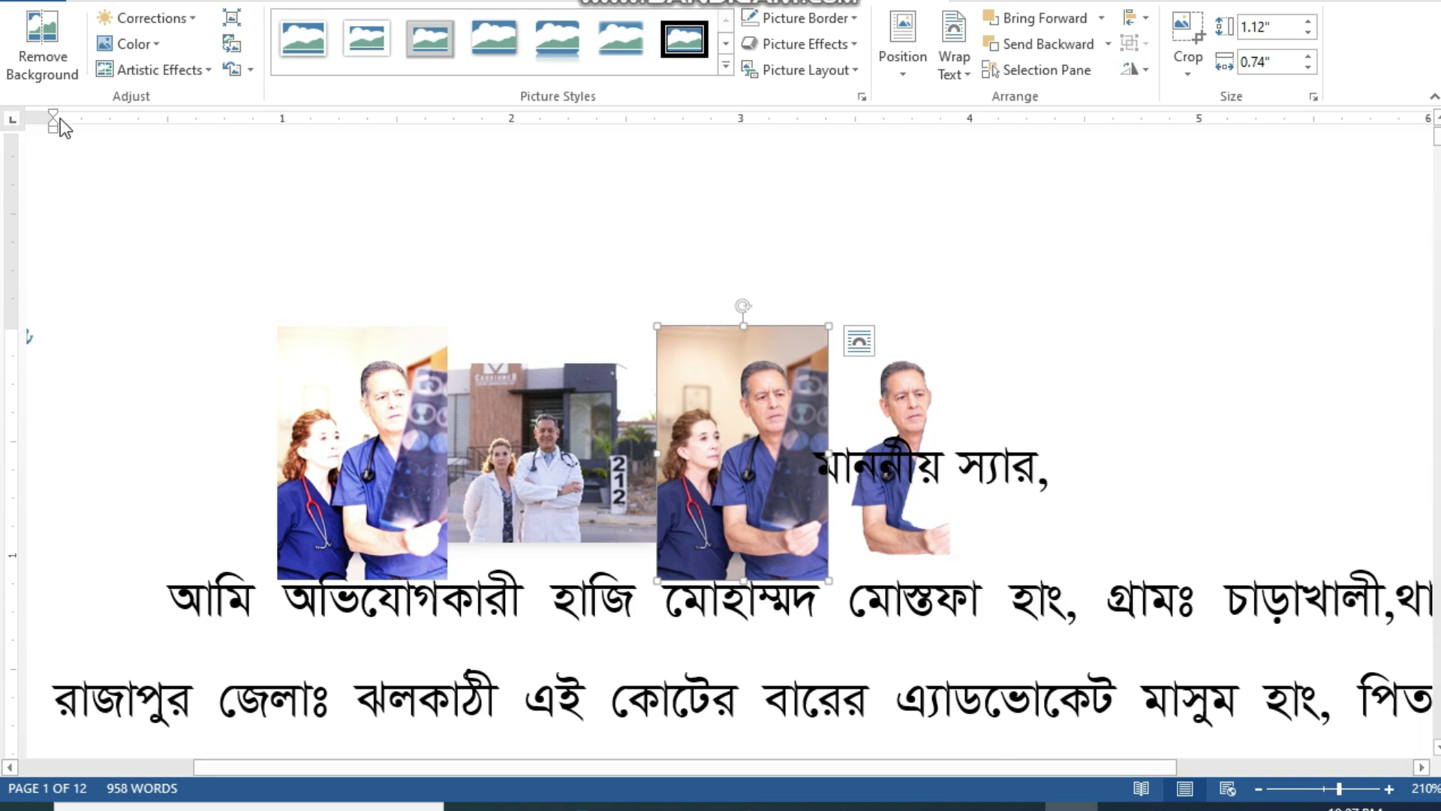
# - Switch Home's Select tool to Select Objects mode
pyautogui.click(331, 362)
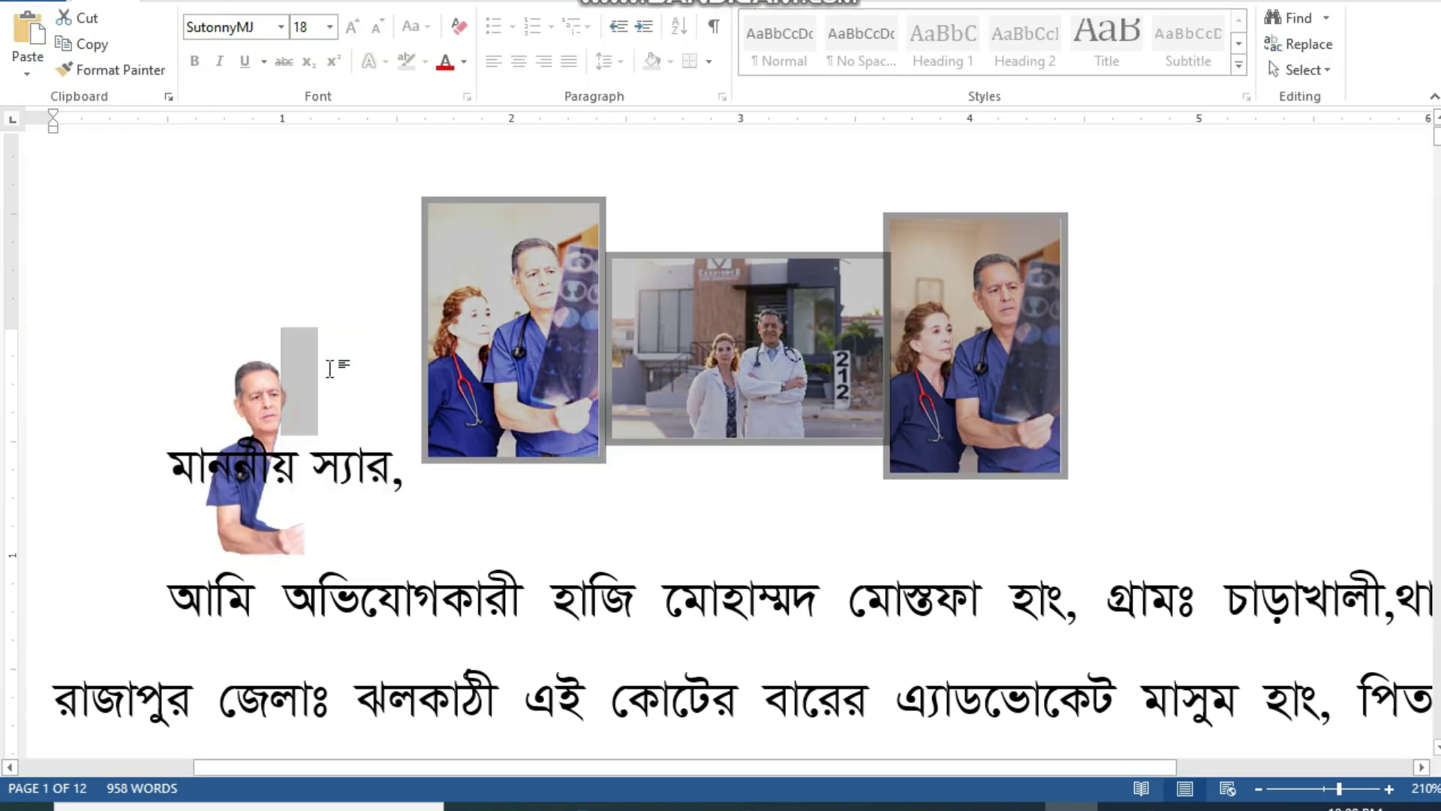
pyautogui.click(215, 378)
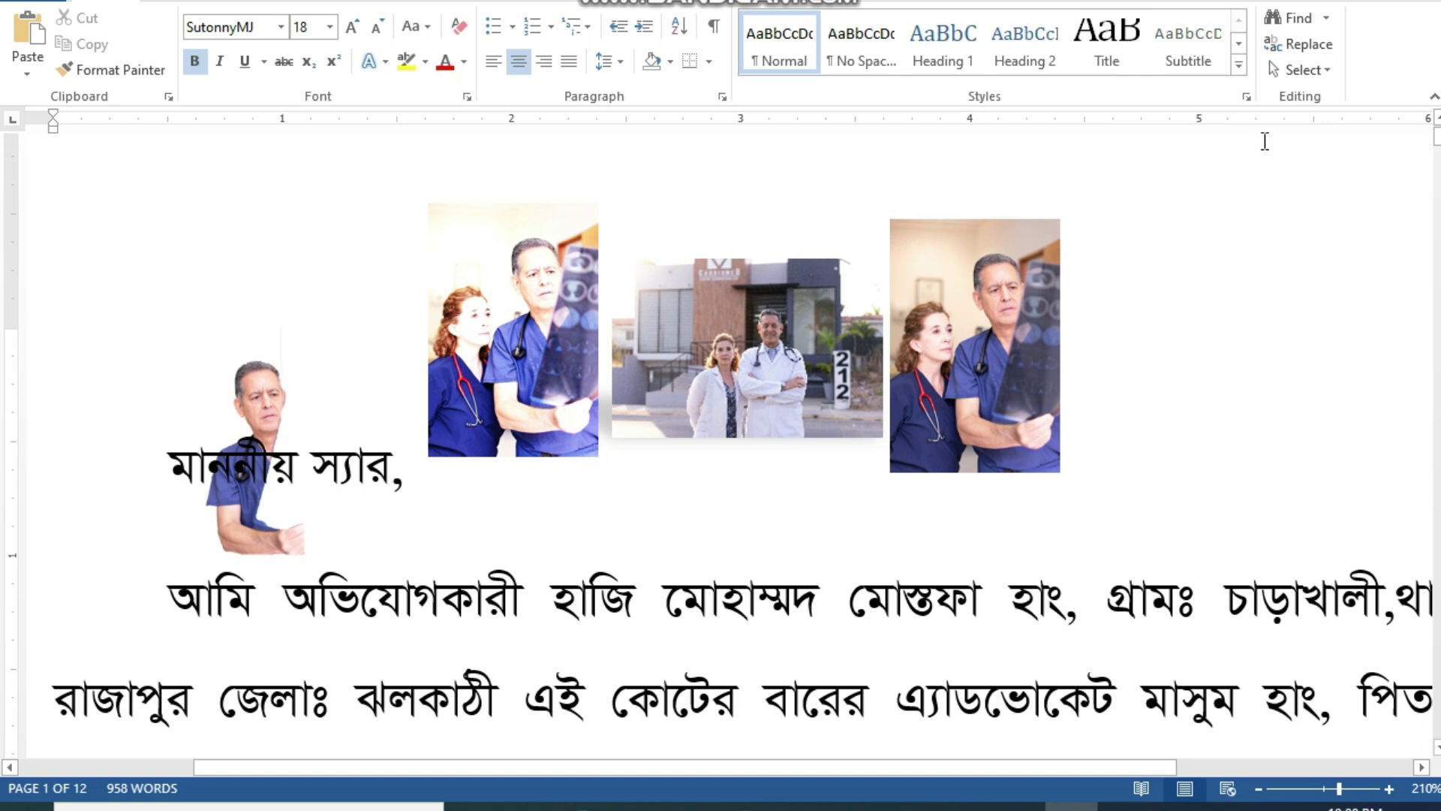
pyautogui.click(1296, 69)
pyautogui.click(330, 342)
pyautogui.click(1290, 70)
pyautogui.click(1151, 134)
# - Drag the cutout doctor photo up into the row and select all four photos
pyautogui.moveTo(235, 466); pyautogui.dragTo(367, 394)
pyautogui.keyDown('shift'); pyautogui.click(535, 392); pyautogui.keyUp('shift')
pyautogui.keyDown('shift'); pyautogui.click(689, 382); pyautogui.keyUp('shift')
pyautogui.keyDown('shift'); pyautogui.click(926, 390); pyautogui.keyUp('shift')
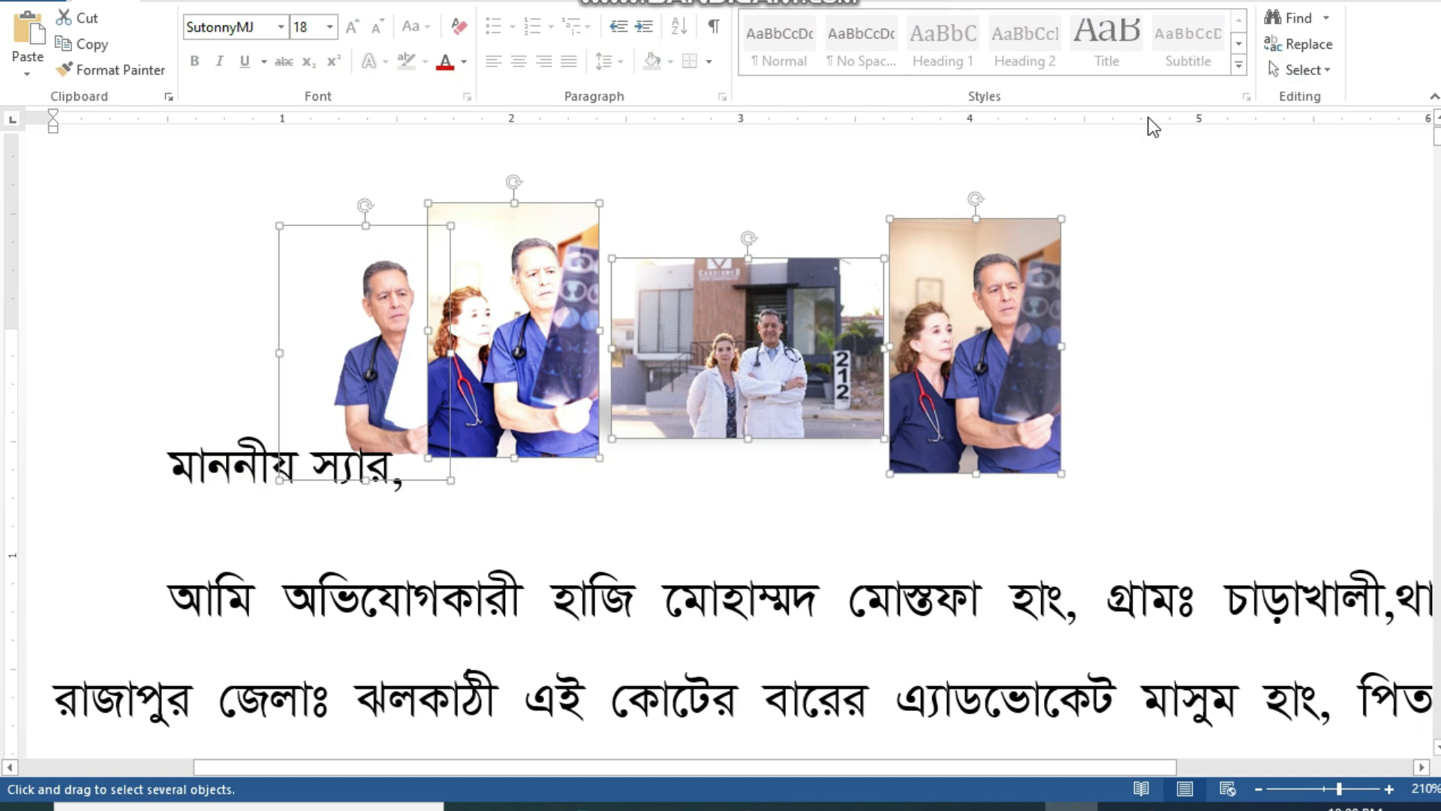
# - Group the four selected photos into one object and nudge it down over the salutation
pyautogui.click(906, 6)
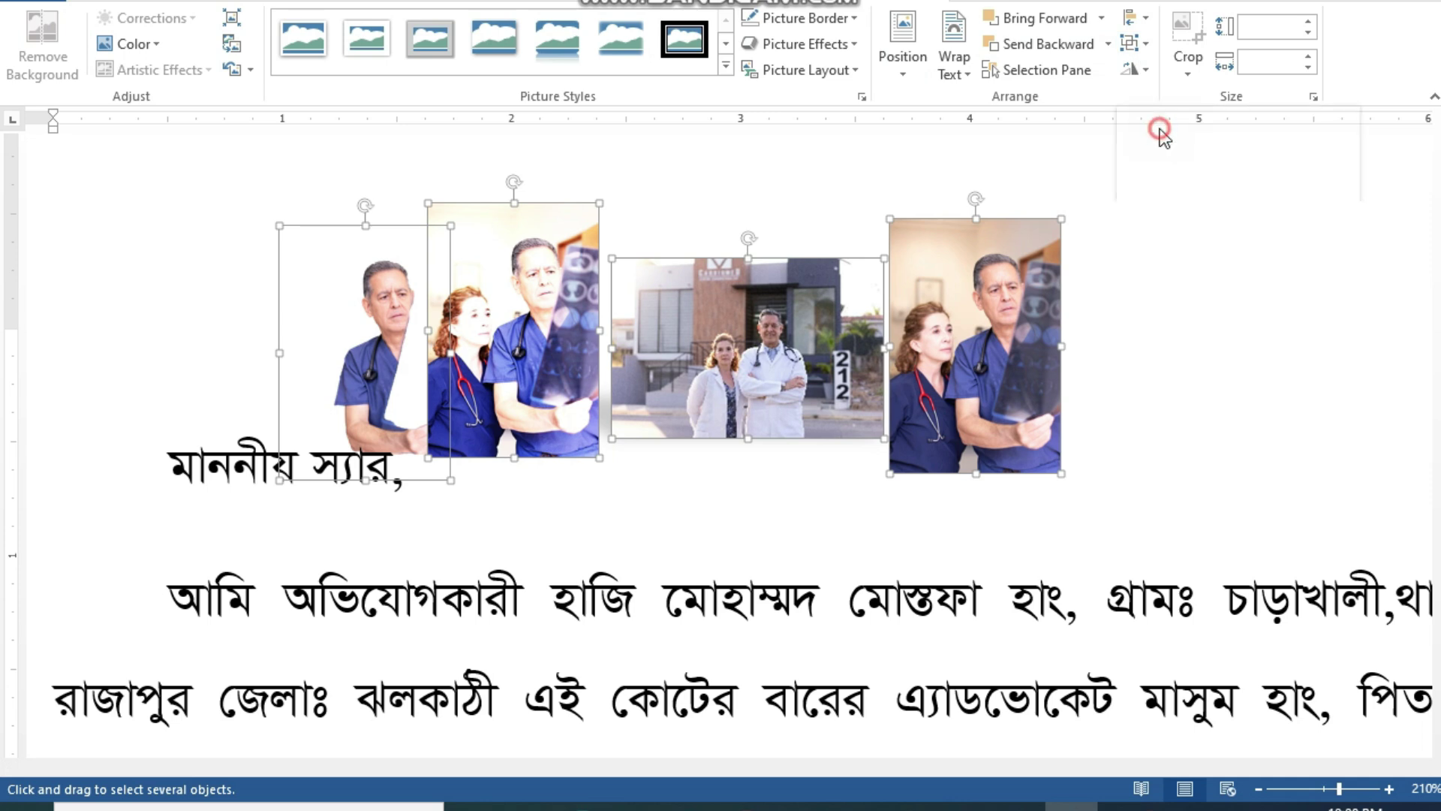
pyautogui.click(1137, 49)
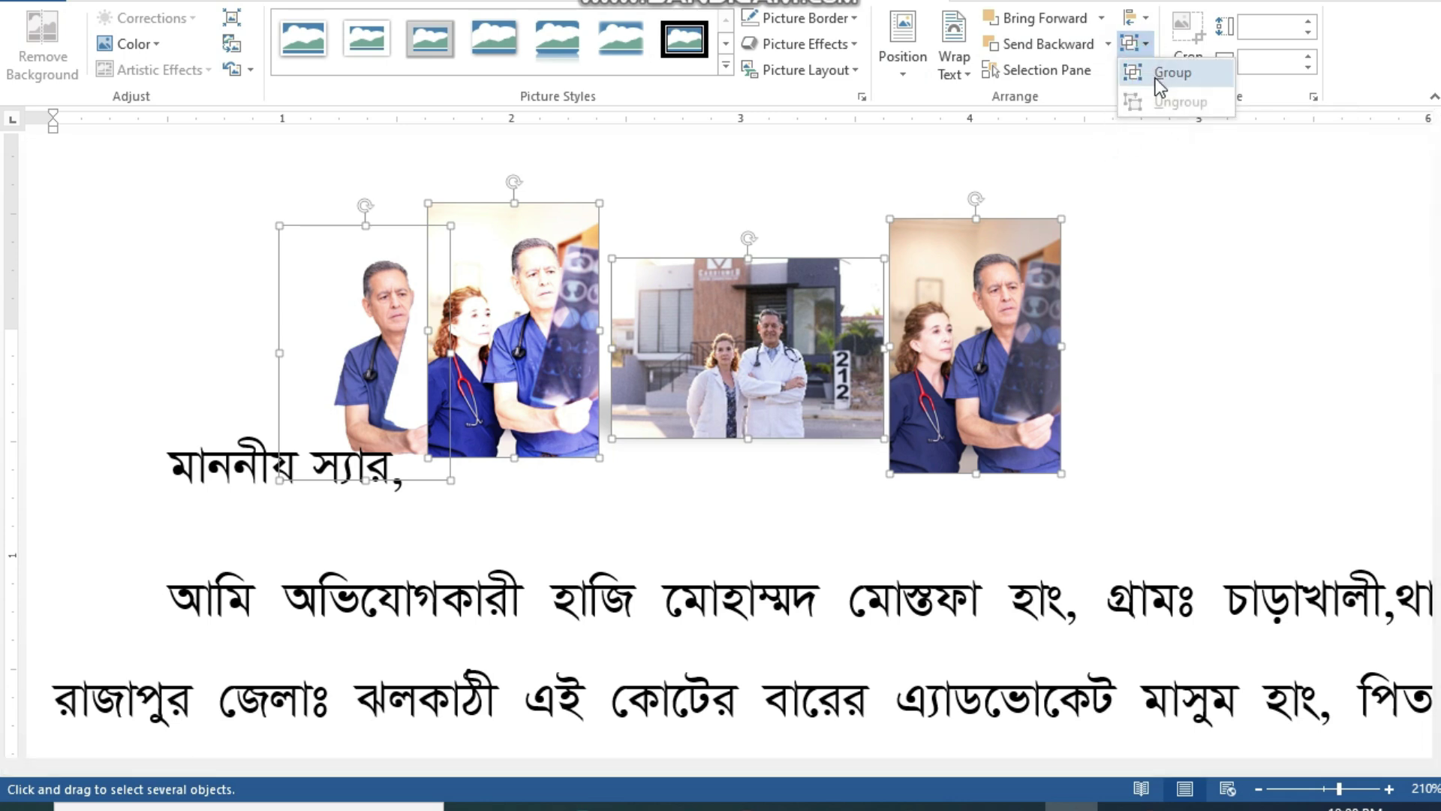
pyautogui.click(1152, 63)
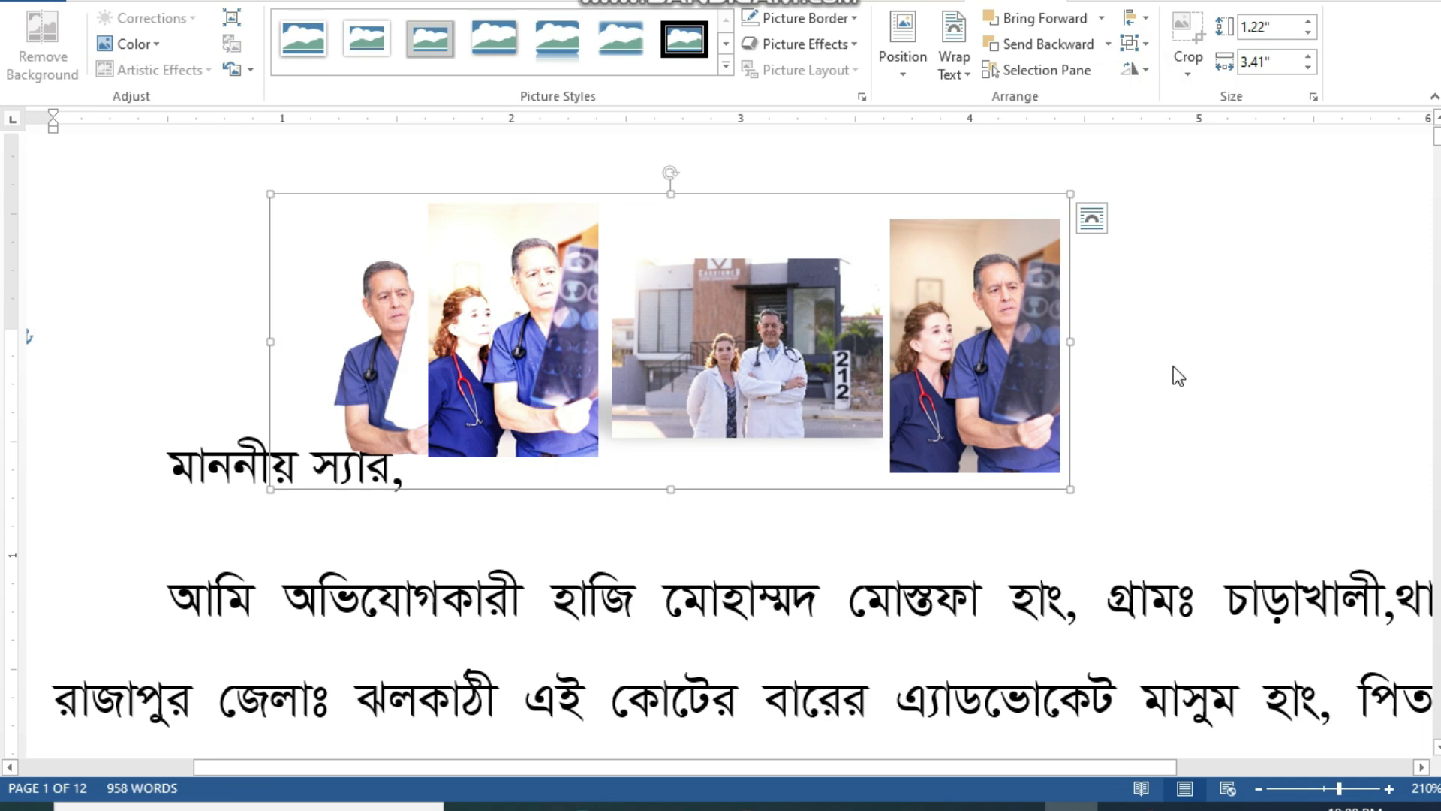
pyautogui.moveTo(1078, 282); pyautogui.dragTo(1107, 313)
pyautogui.moveTo(982, 406); pyautogui.dragTo(980, 406)
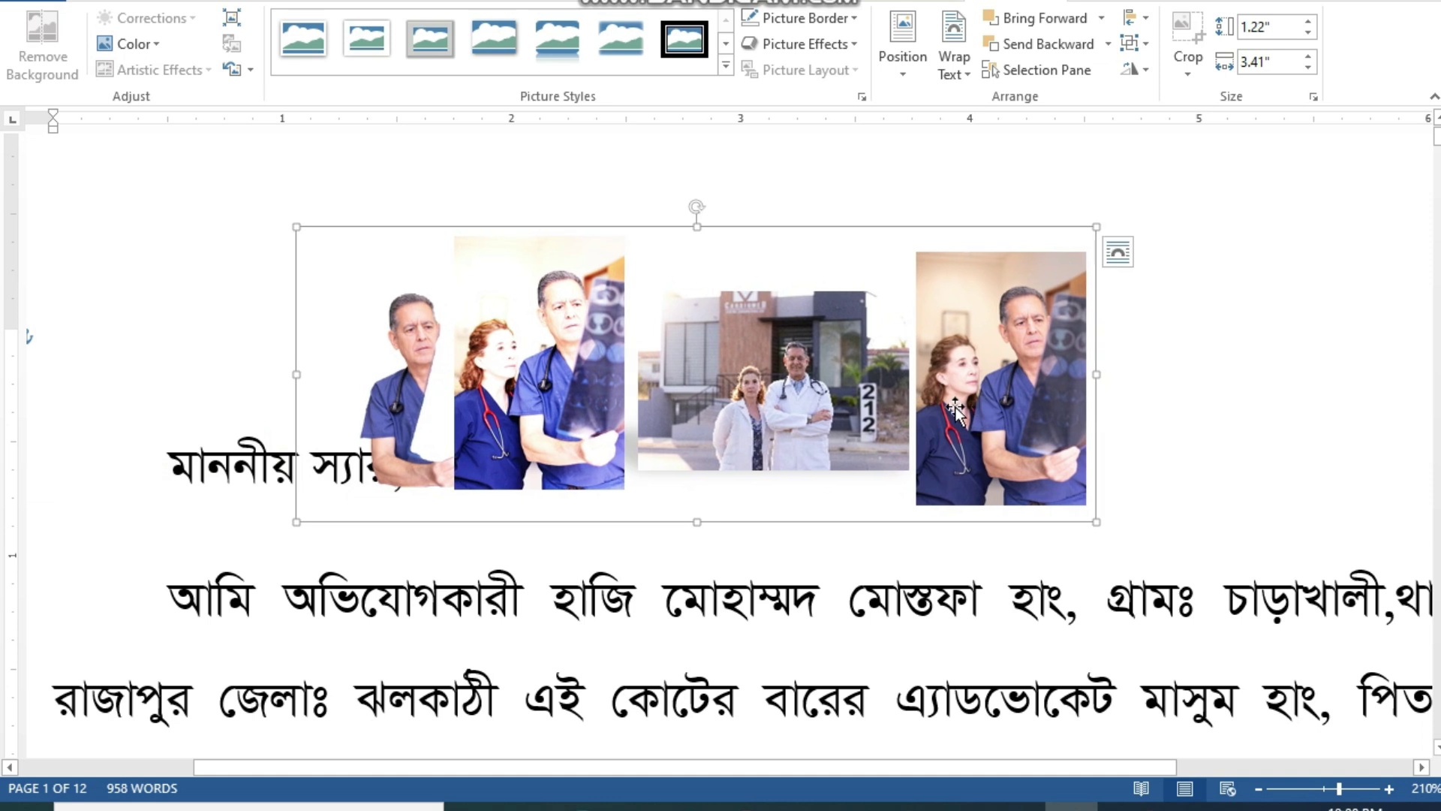
pyautogui.click(956, 406)
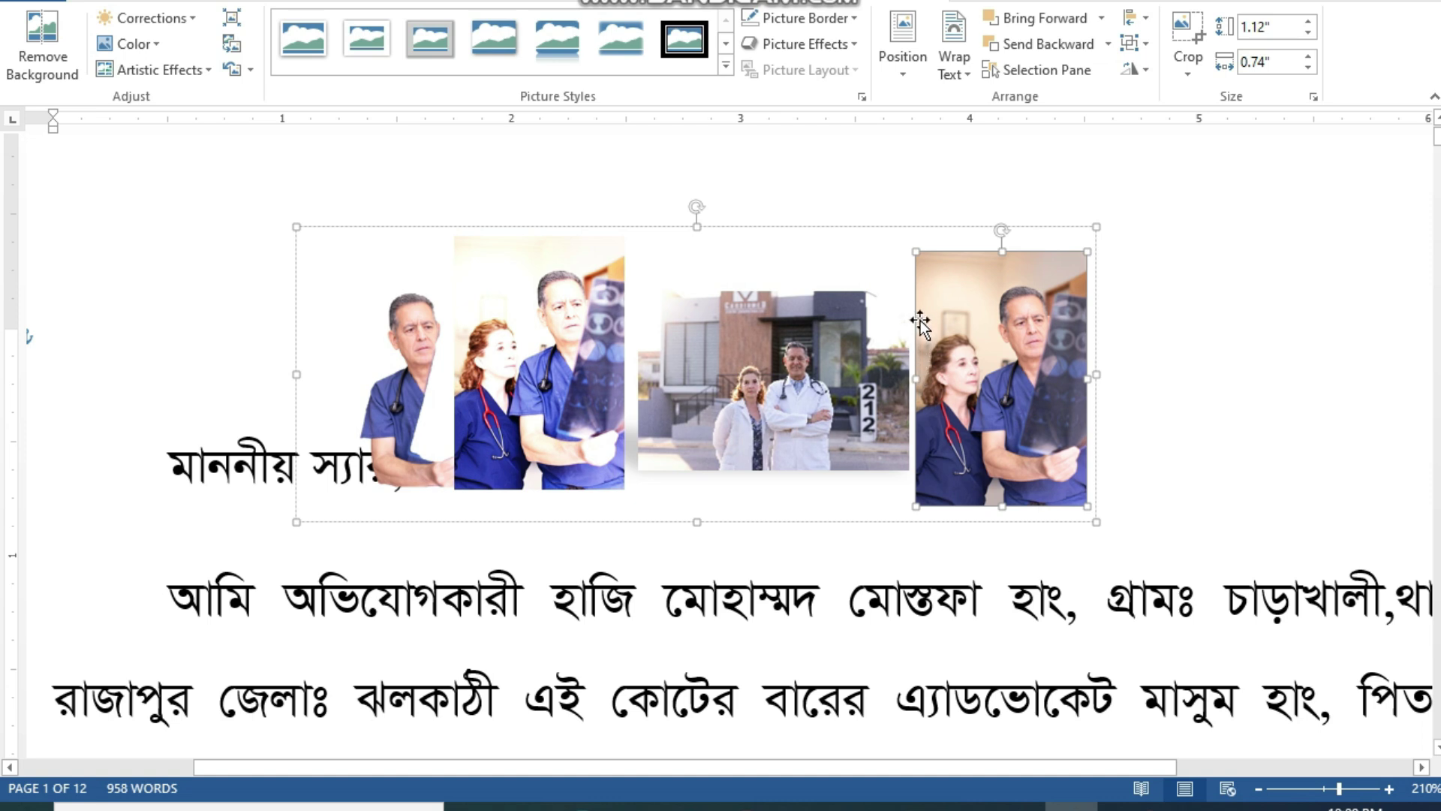
# - Enlarge the middle clinic photo slightly using its corner handle
pyautogui.click(814, 347)
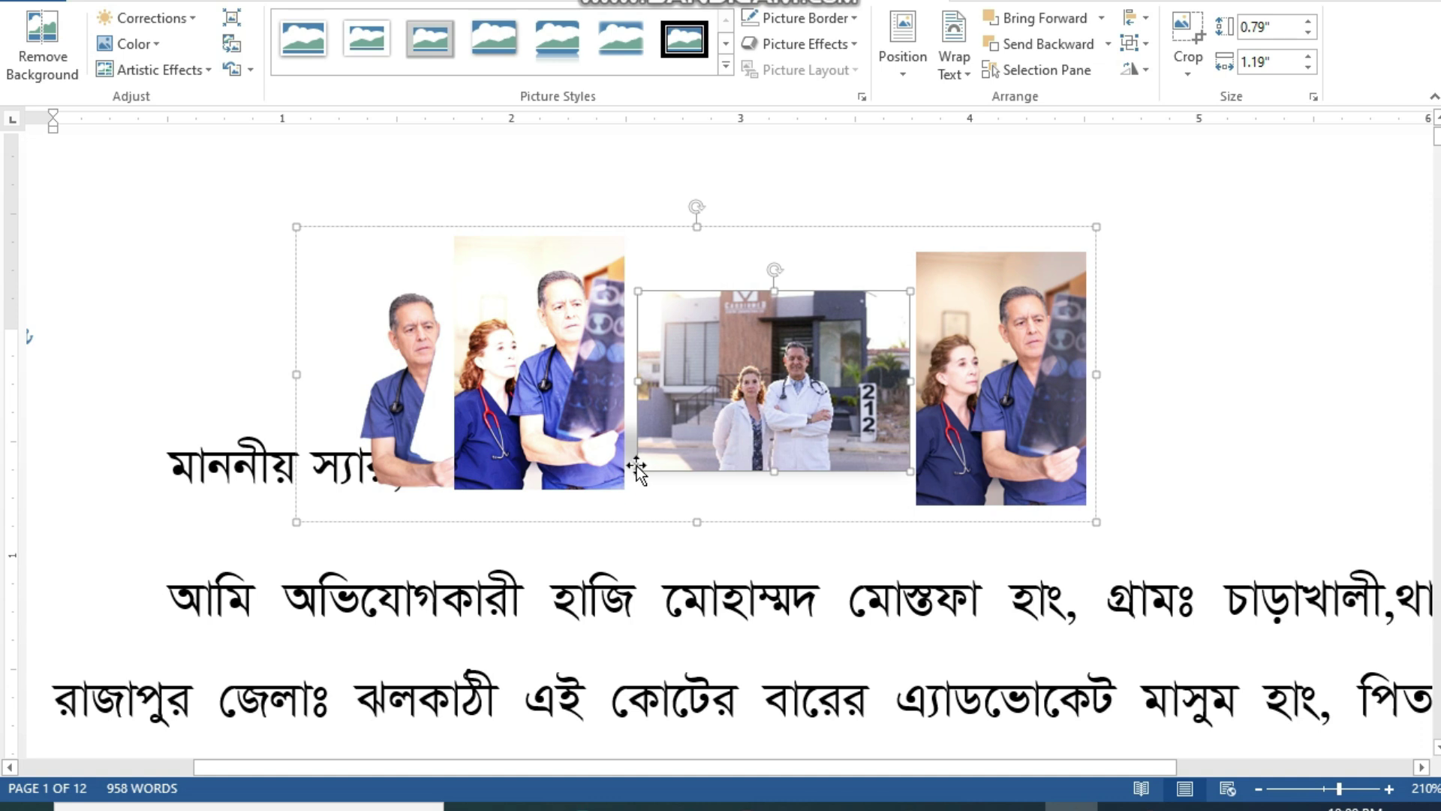
pyautogui.moveTo(636, 471); pyautogui.dragTo(624, 482)
pyautogui.moveTo(833, 387); pyautogui.dragTo(835, 388)
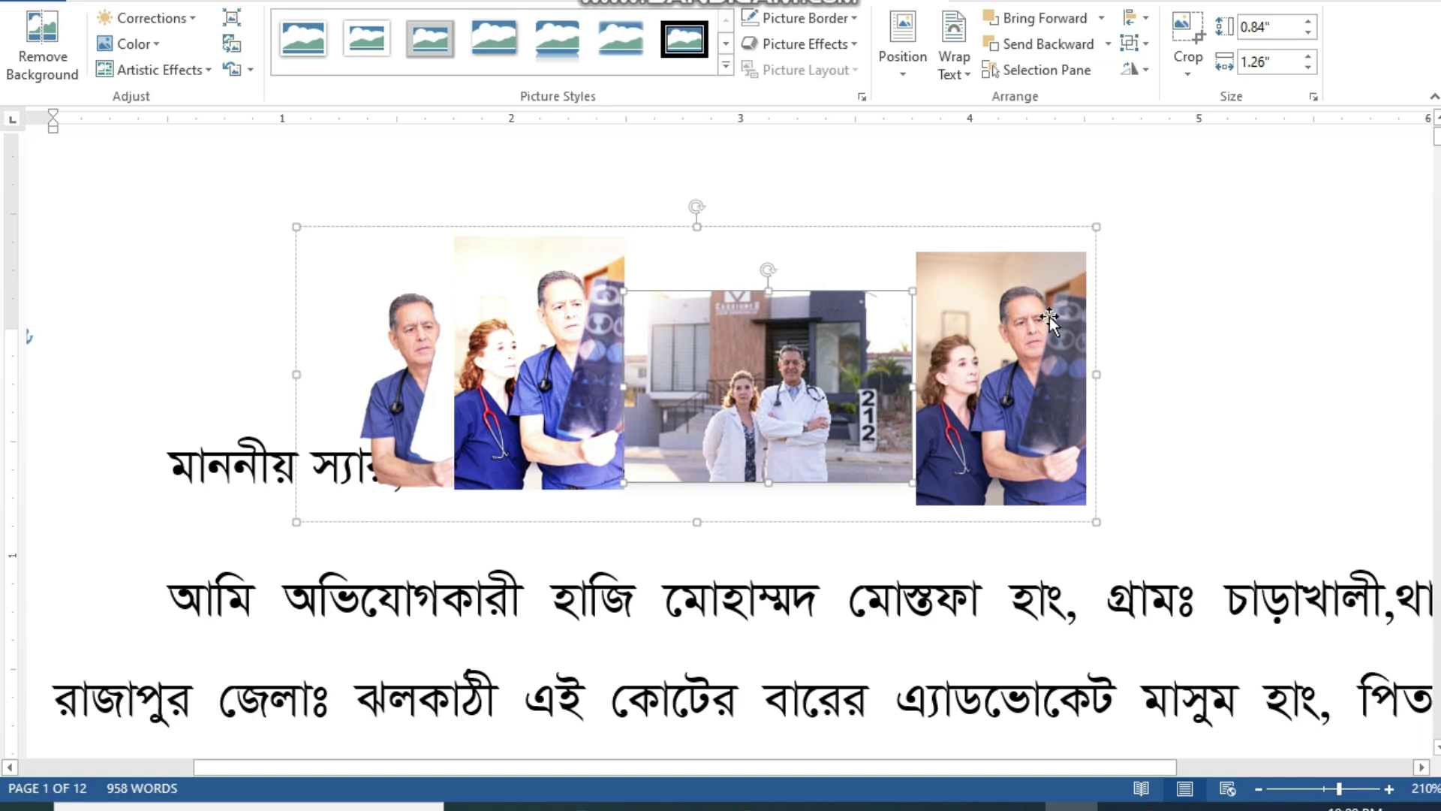
# - Ungroup the four photos via the right-click Group menu so each is separate
pyautogui.rightClick(1008, 321)
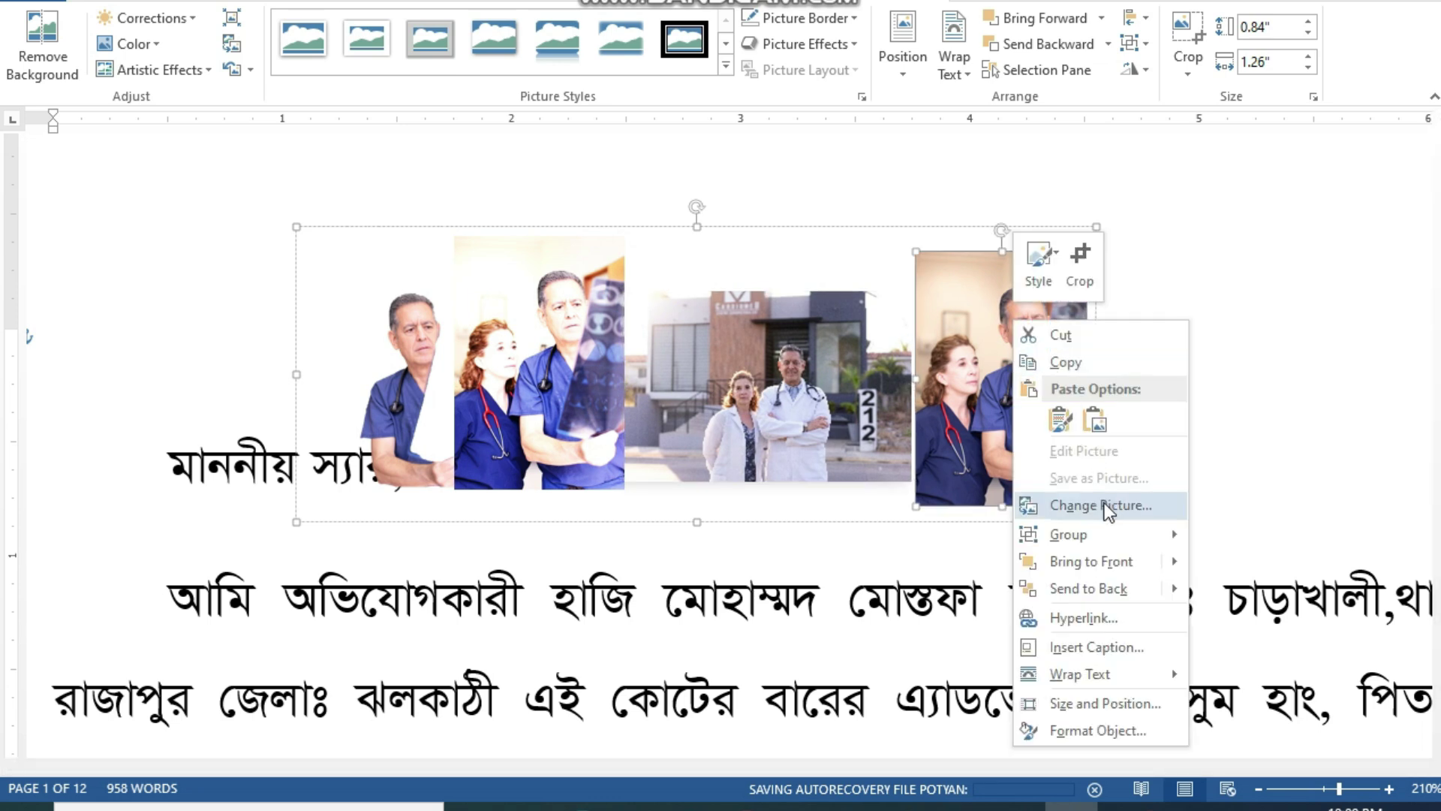
pyautogui.moveTo(1105, 534)
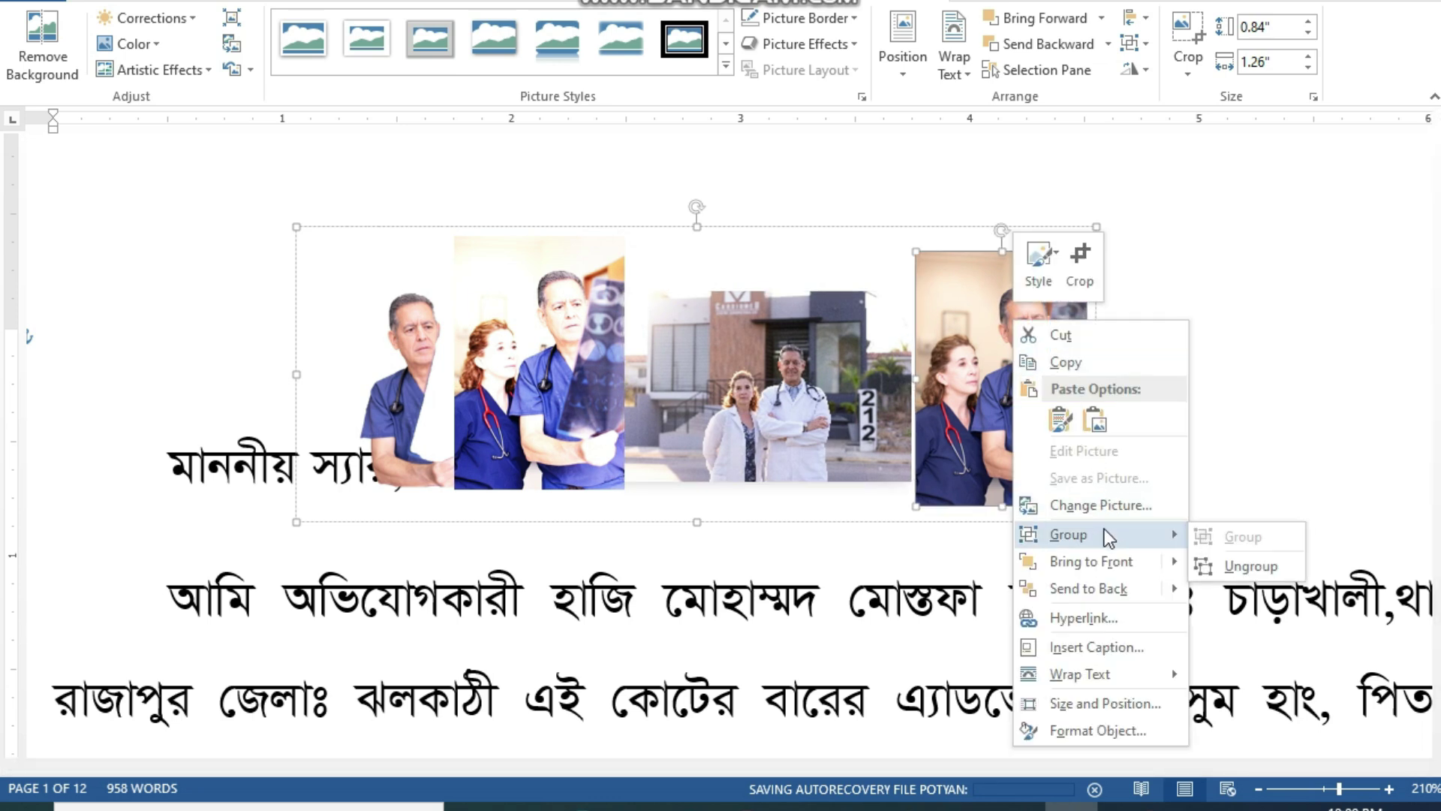
pyautogui.click(1231, 566)
pyautogui.click(1244, 467)
pyautogui.click(990, 423)
pyautogui.click(802, 409)
pyautogui.click(556, 415)
# - Shift the clinic photo slightly up and right, then reselect it
pyautogui.moveTo(759, 422); pyautogui.dragTo(770, 394)
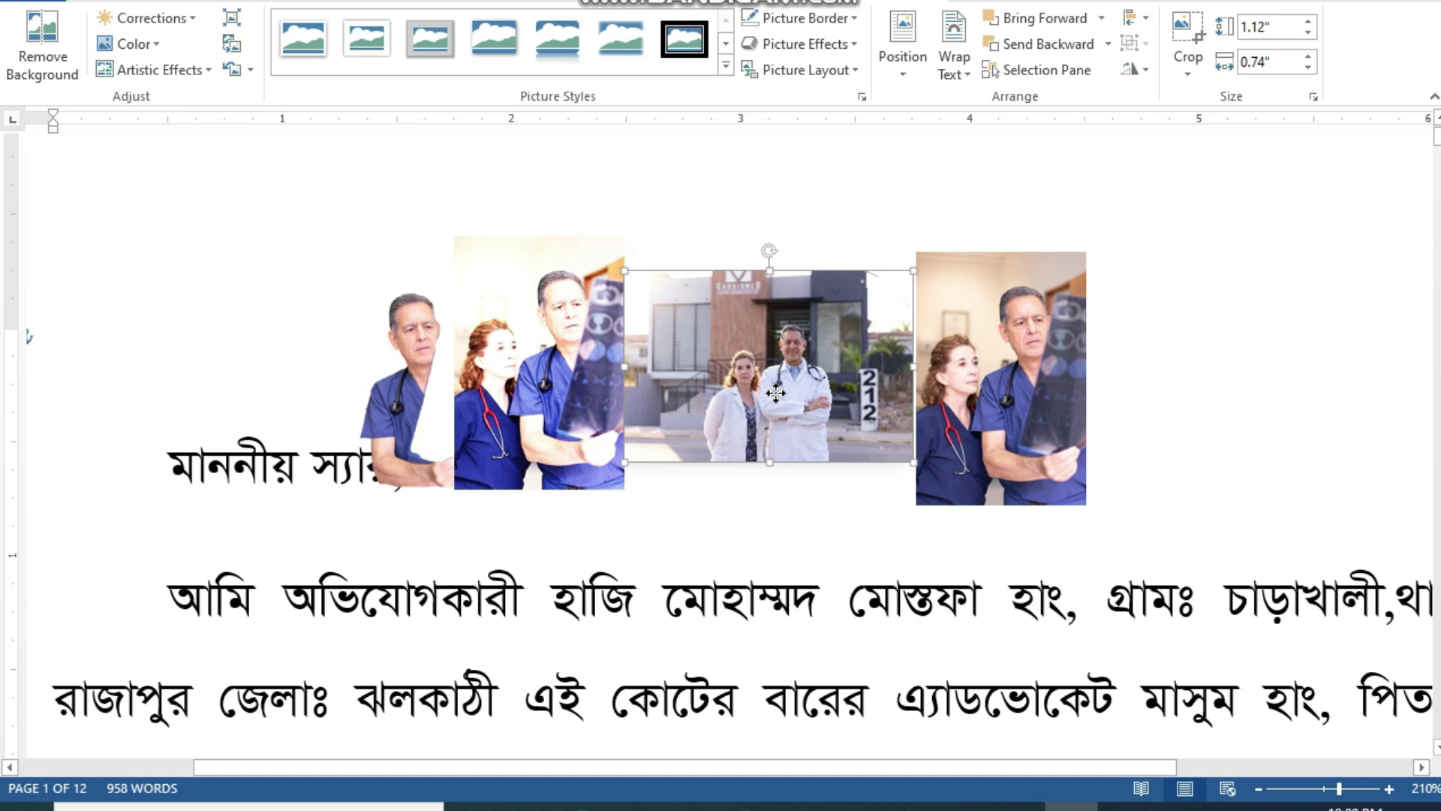
pyautogui.click(1176, 449)
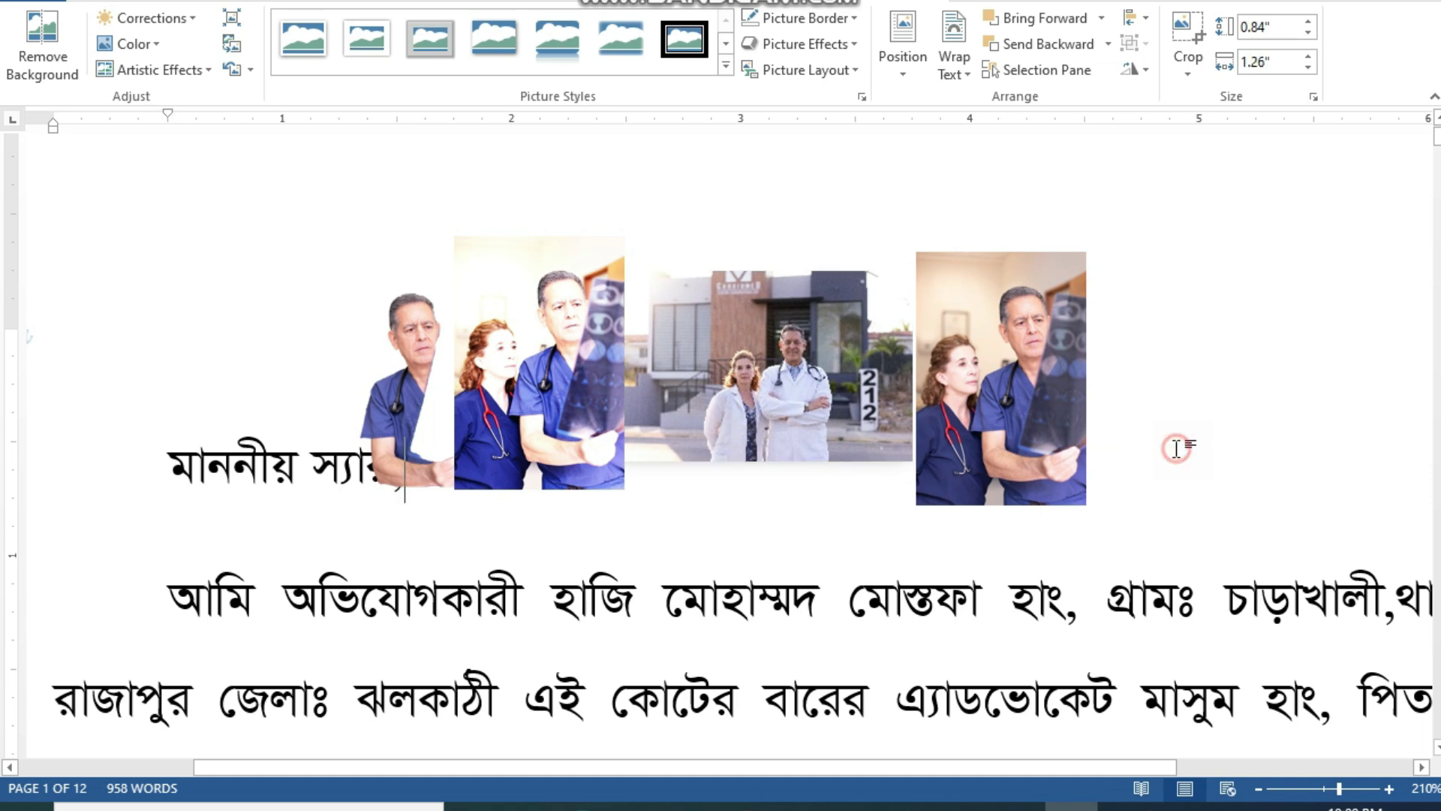
pyautogui.click(848, 390)
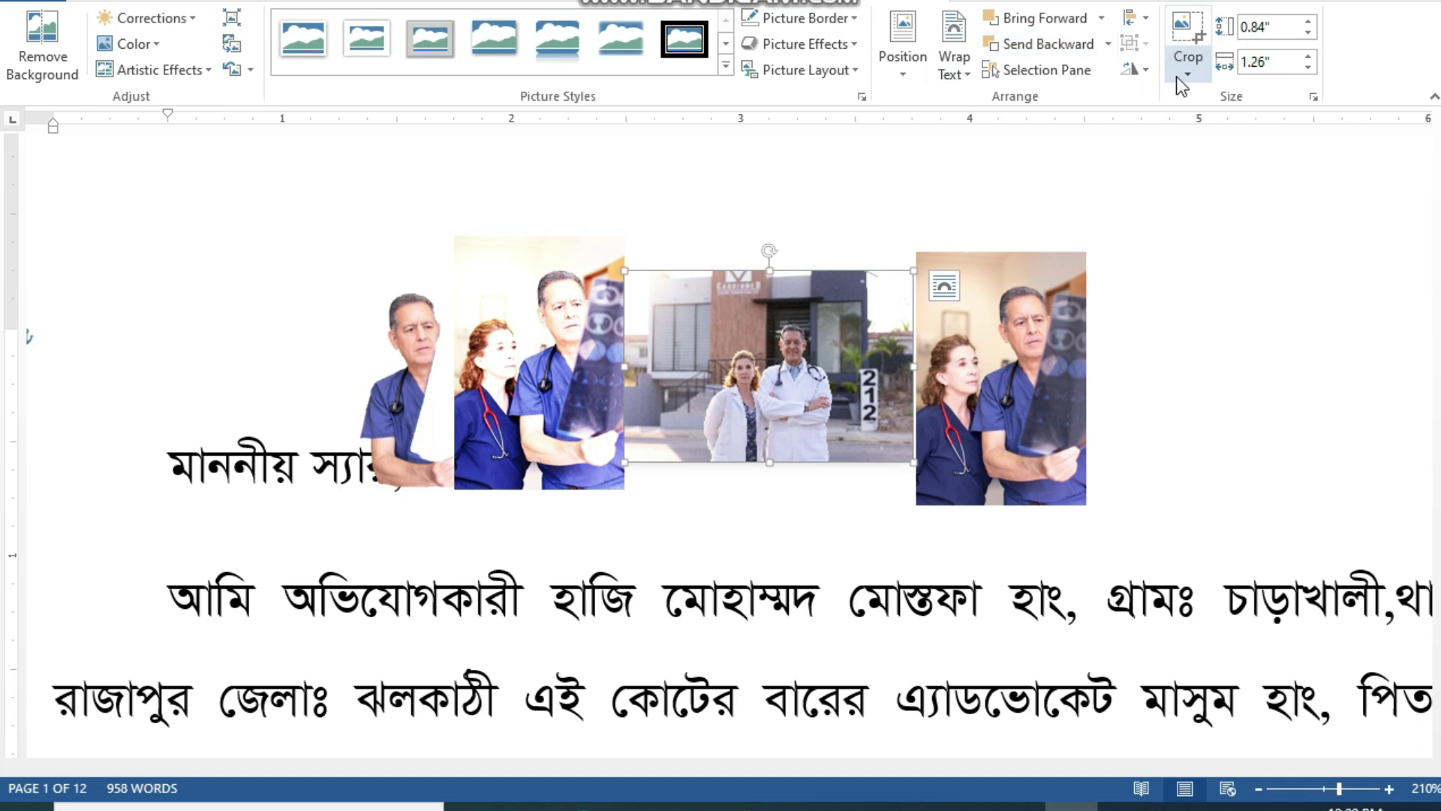
pyautogui.click(1146, 72)
# - Rotate the clinic photo 90° right, then rotate it back to landscape
pyautogui.click(1006, 315)
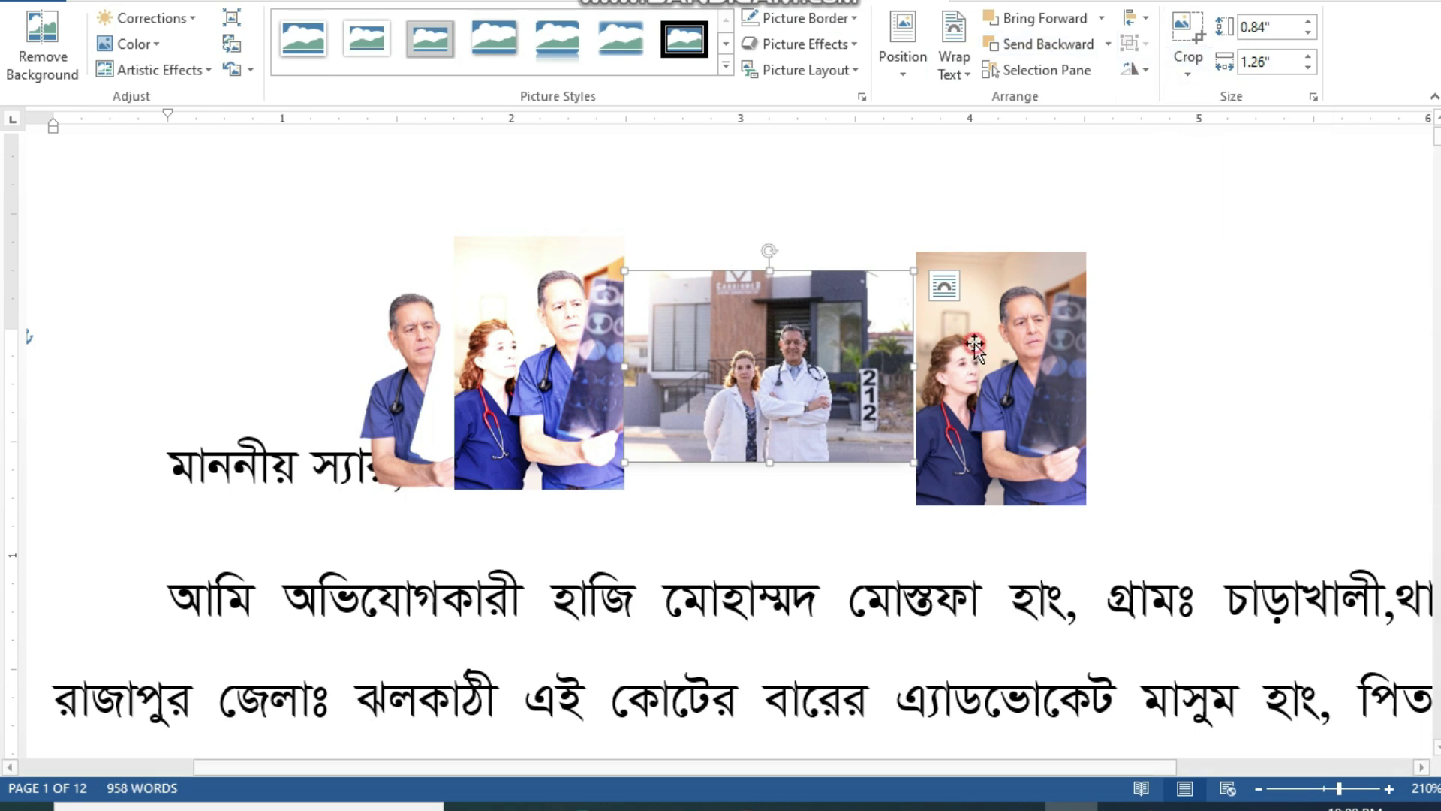
pyautogui.click(1146, 74)
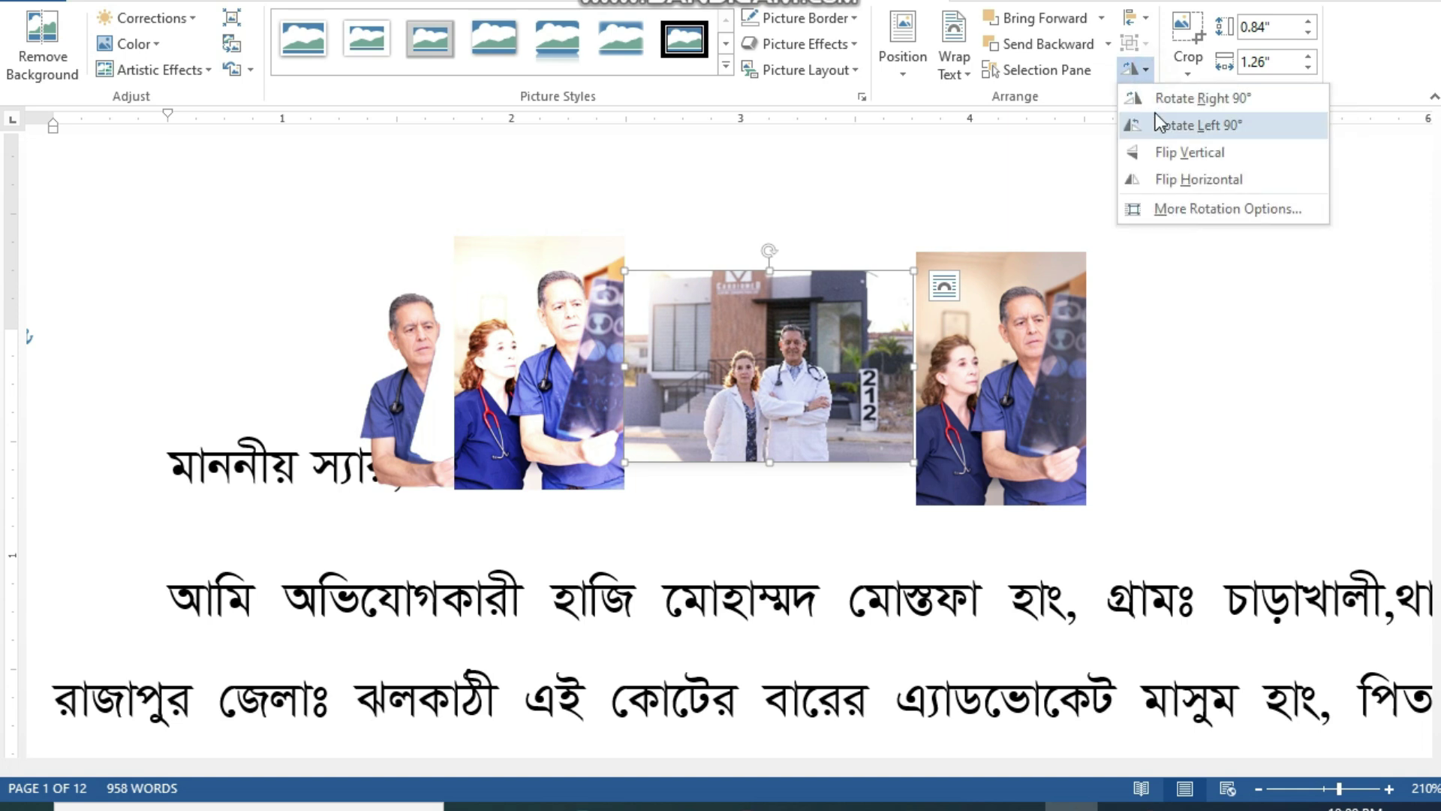
pyautogui.click(1140, 103)
pyautogui.click(1133, 70)
pyautogui.click(1148, 135)
# - Flip the clinic photo vertically and check More Rotation Options without changing anything
pyautogui.click(1133, 75)
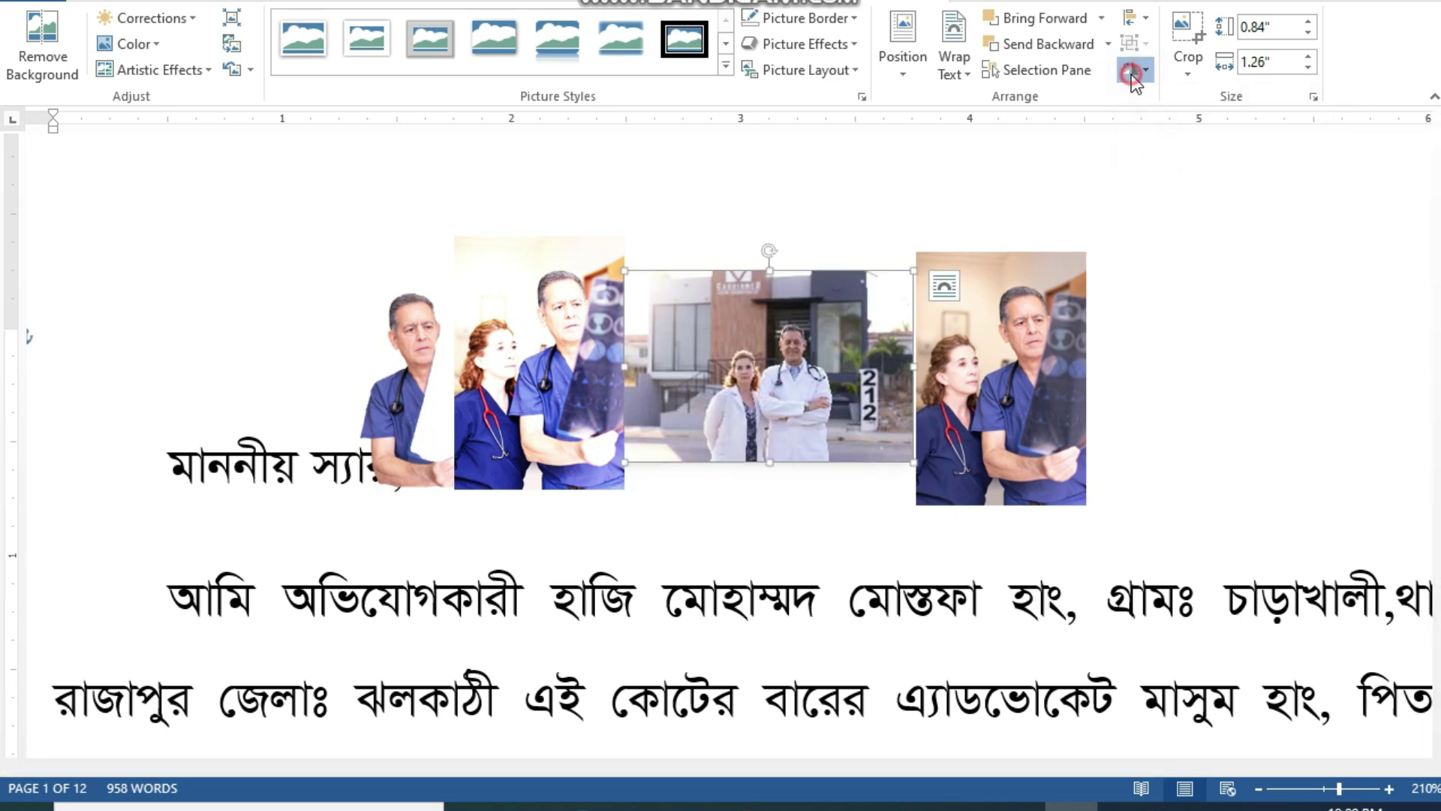
pyautogui.click(1144, 153)
pyautogui.click(1133, 69)
pyautogui.click(1144, 149)
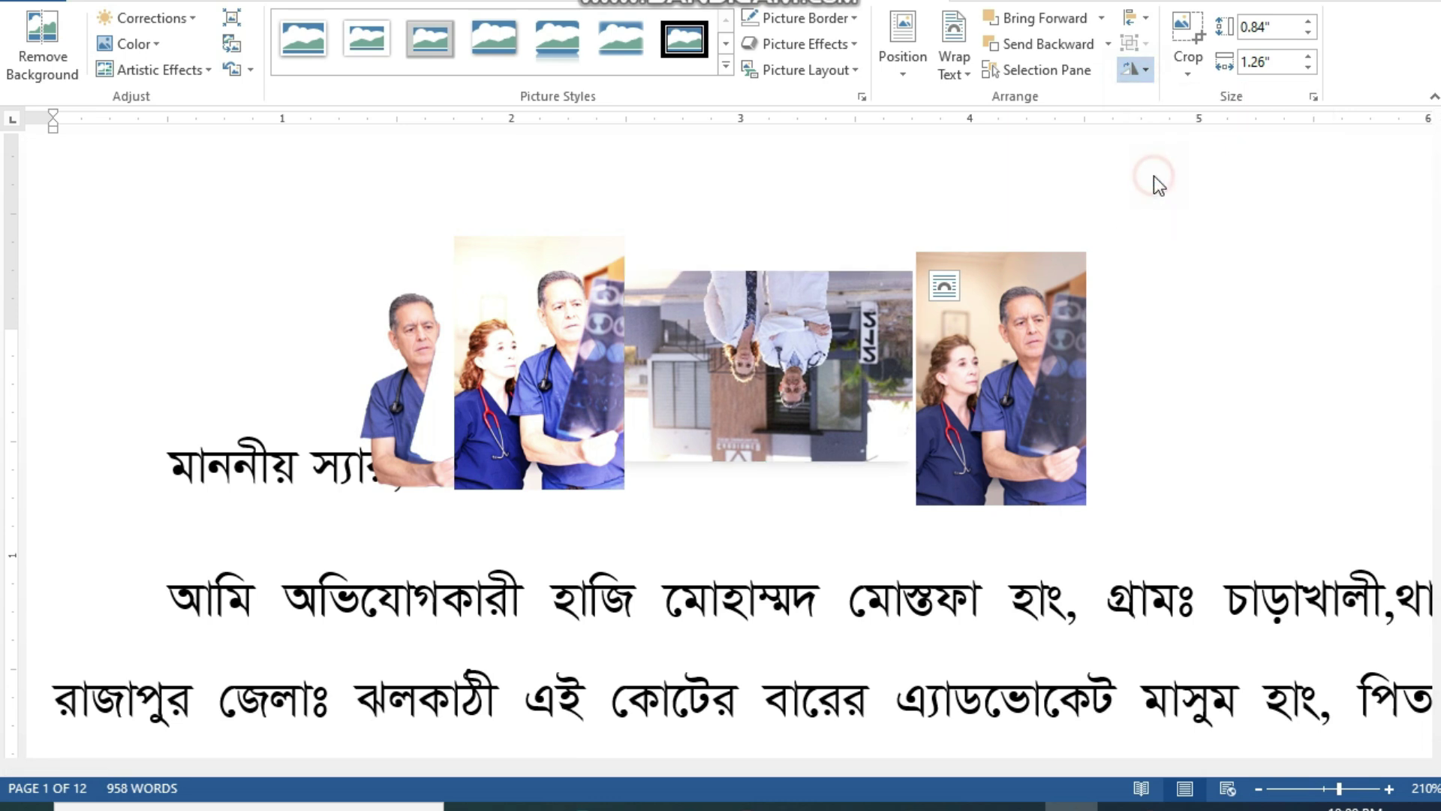
pyautogui.click(1137, 70)
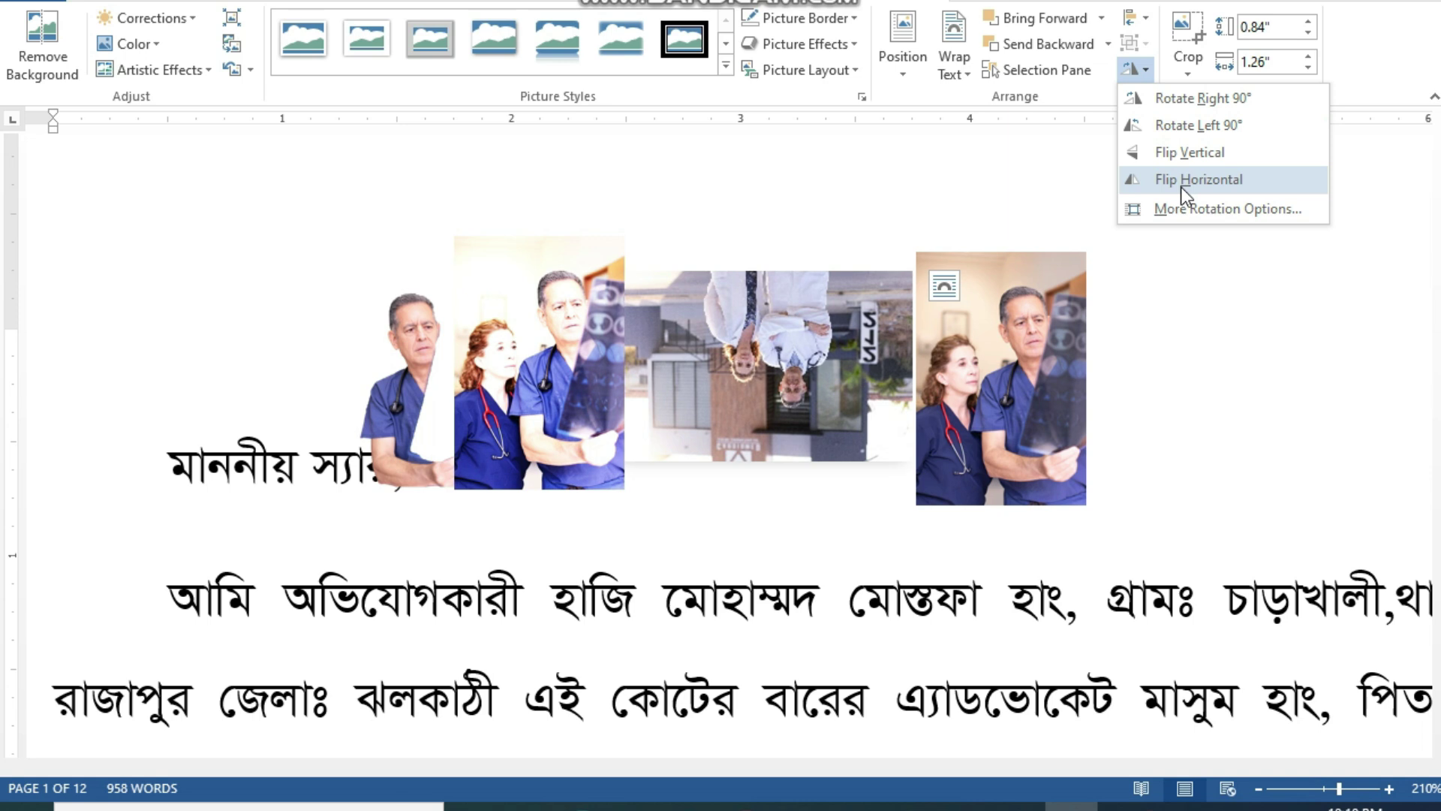
pyautogui.click(1132, 212)
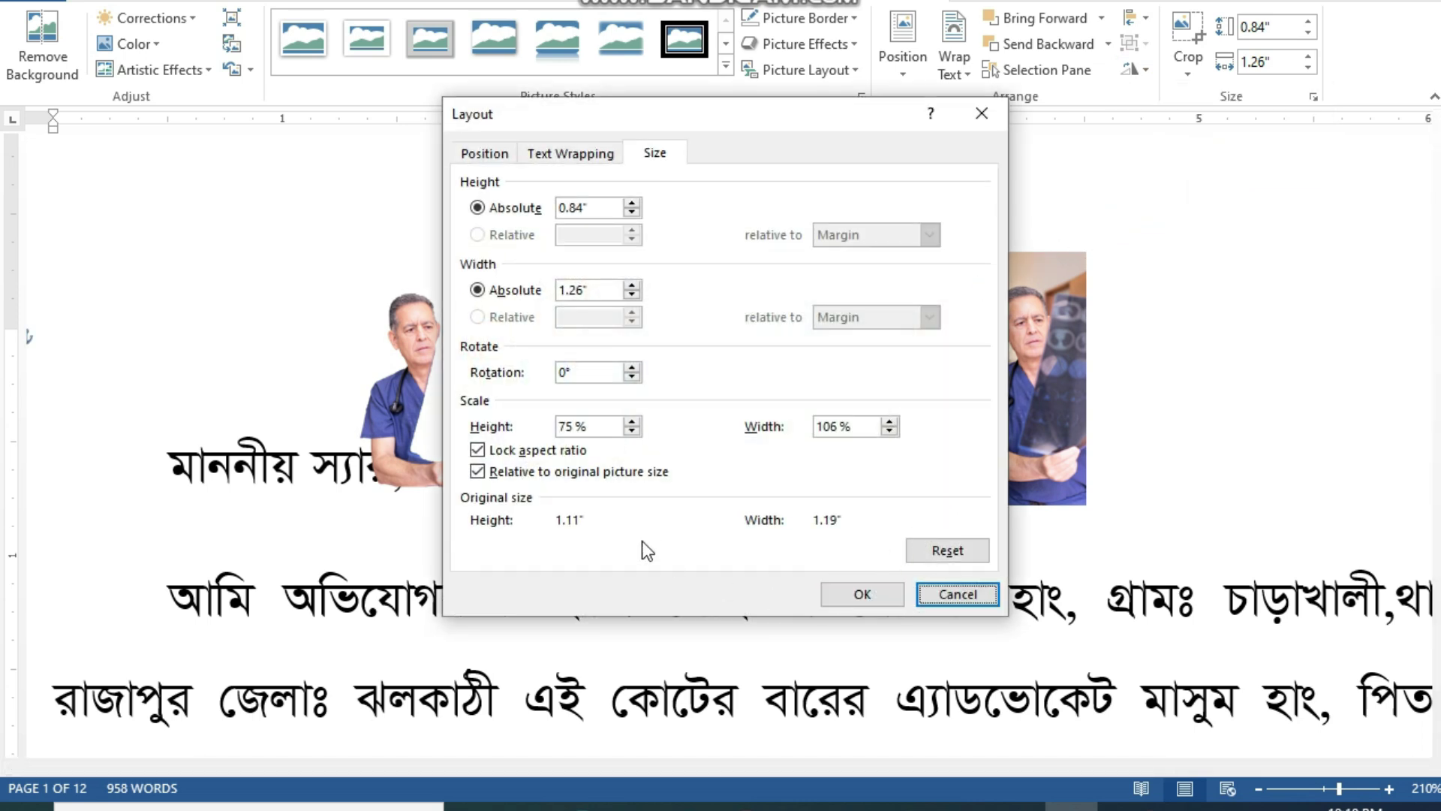
pyautogui.click(934, 595)
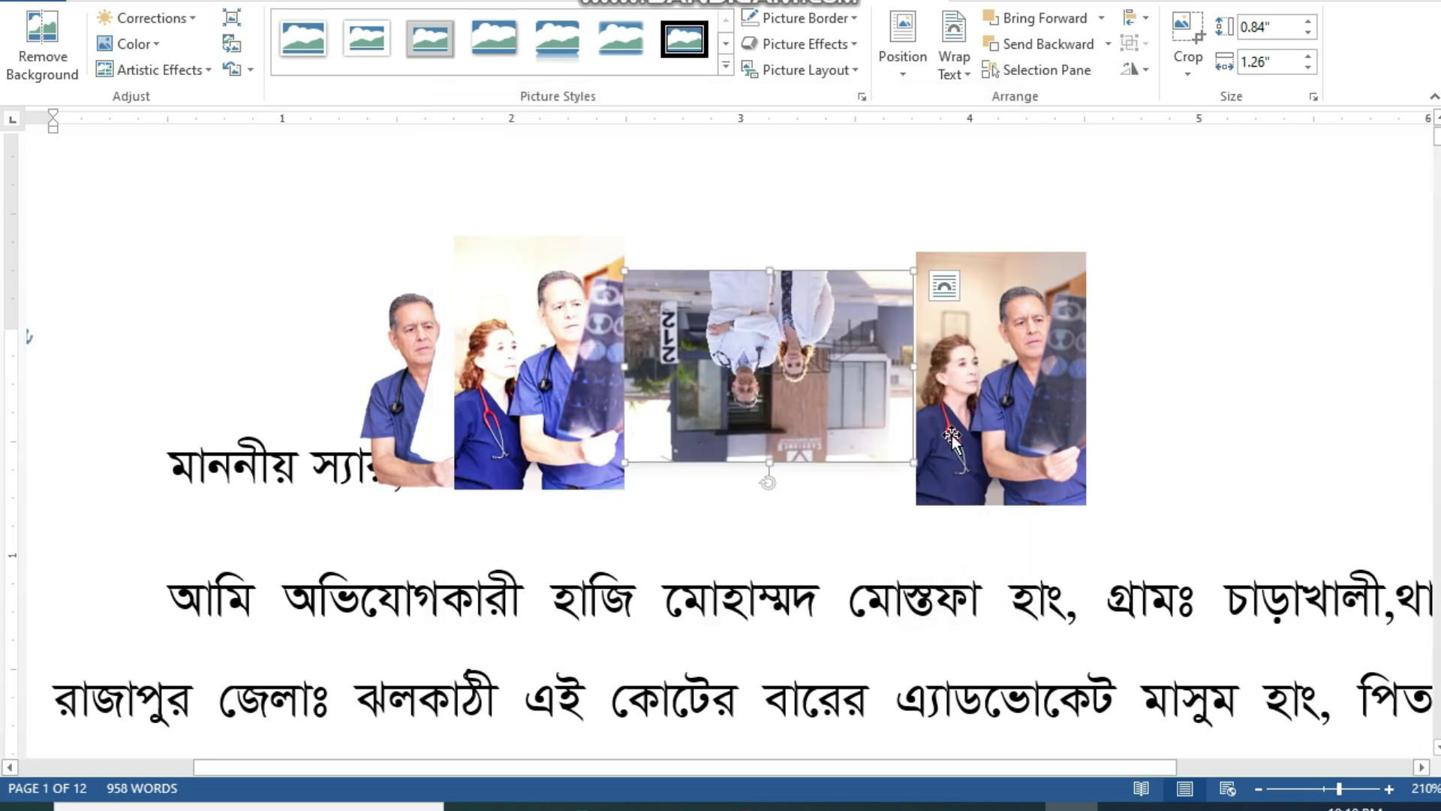
# - Undo the flips with Ctrl+Z and move the clinic photo right of the x-ray photo
pyautogui.hotkey('ctrl', 'z')
pyautogui.hotkey('ctrl', 'z')
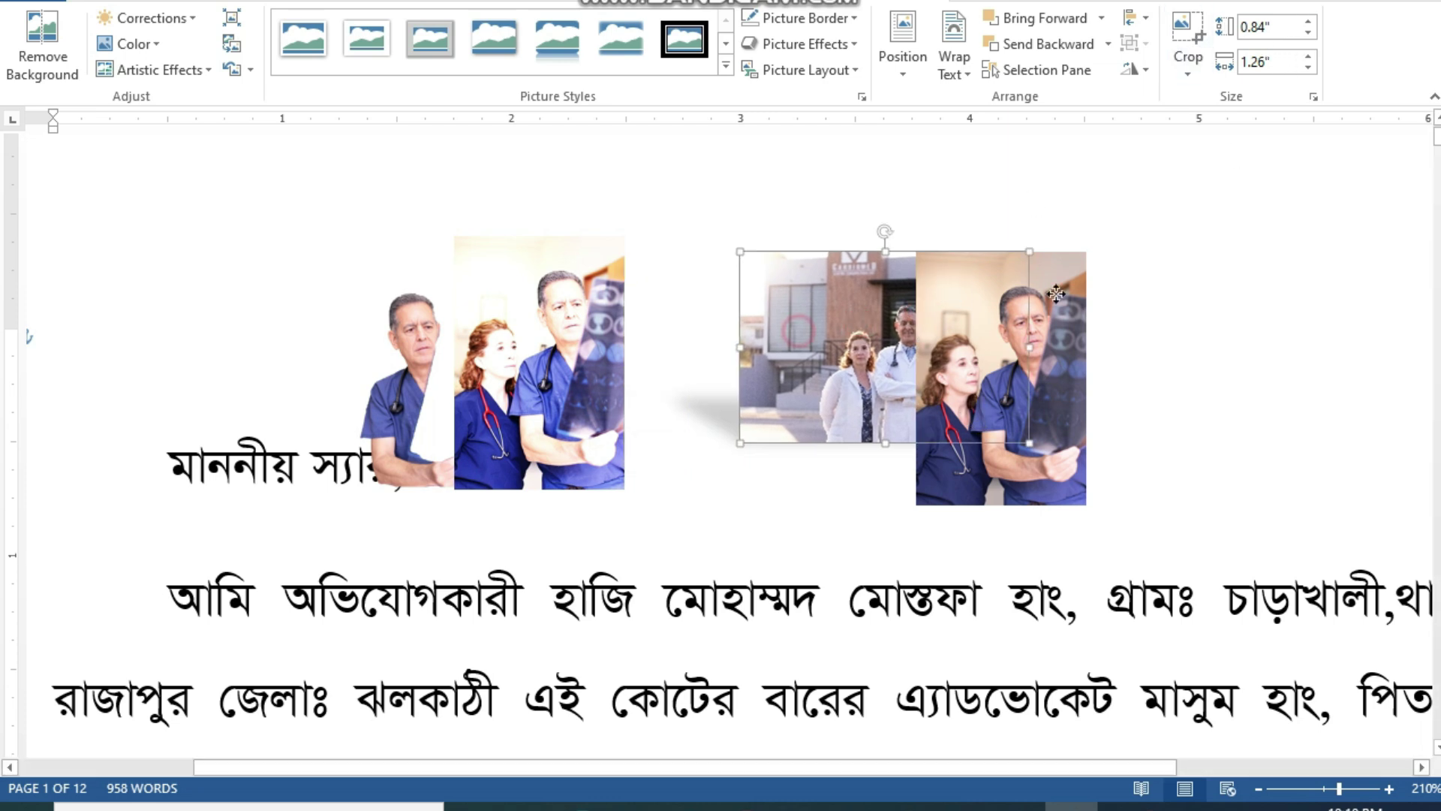
pyautogui.hotkey('ctrl', 'z')
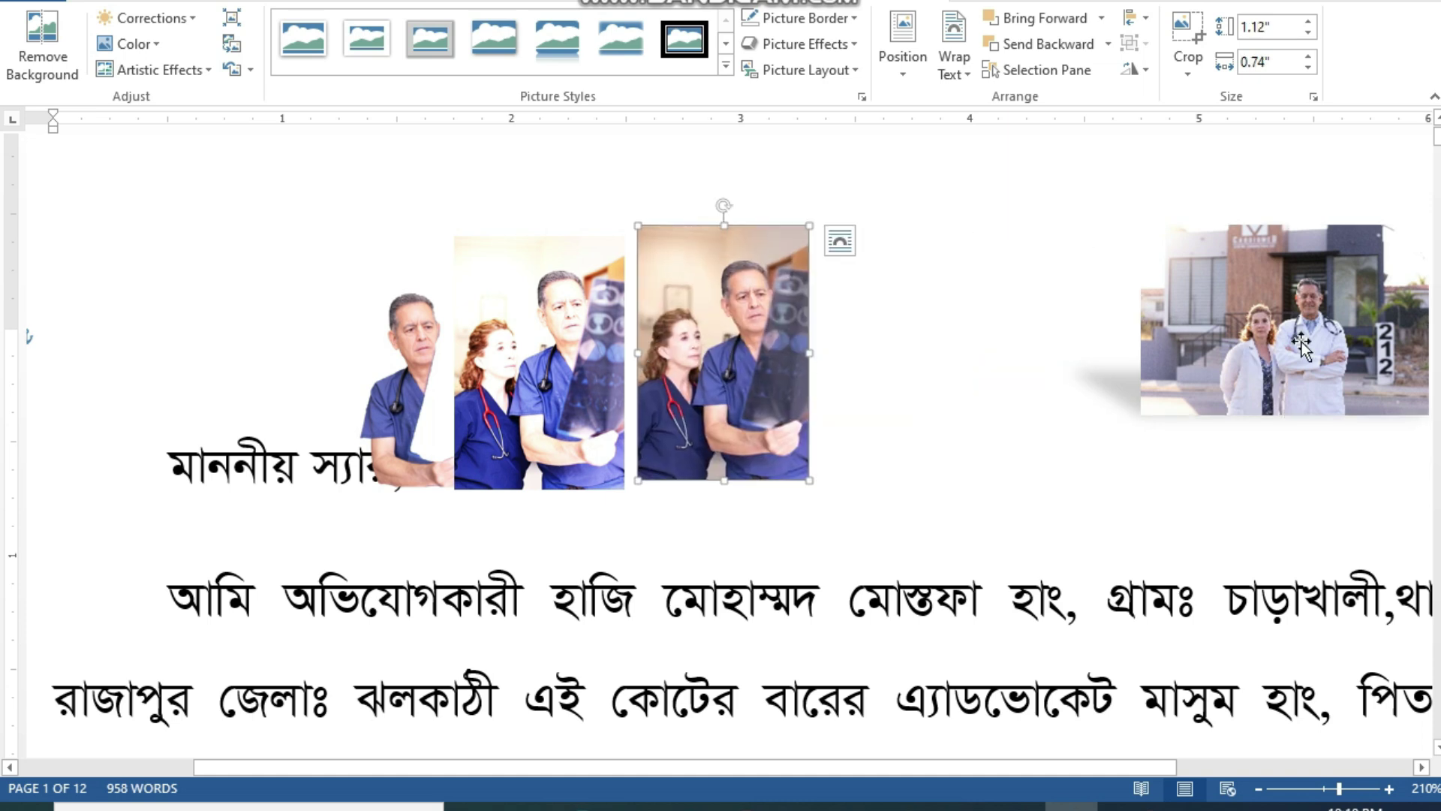
pyautogui.moveTo(1345, 337); pyautogui.dragTo(1075, 334)
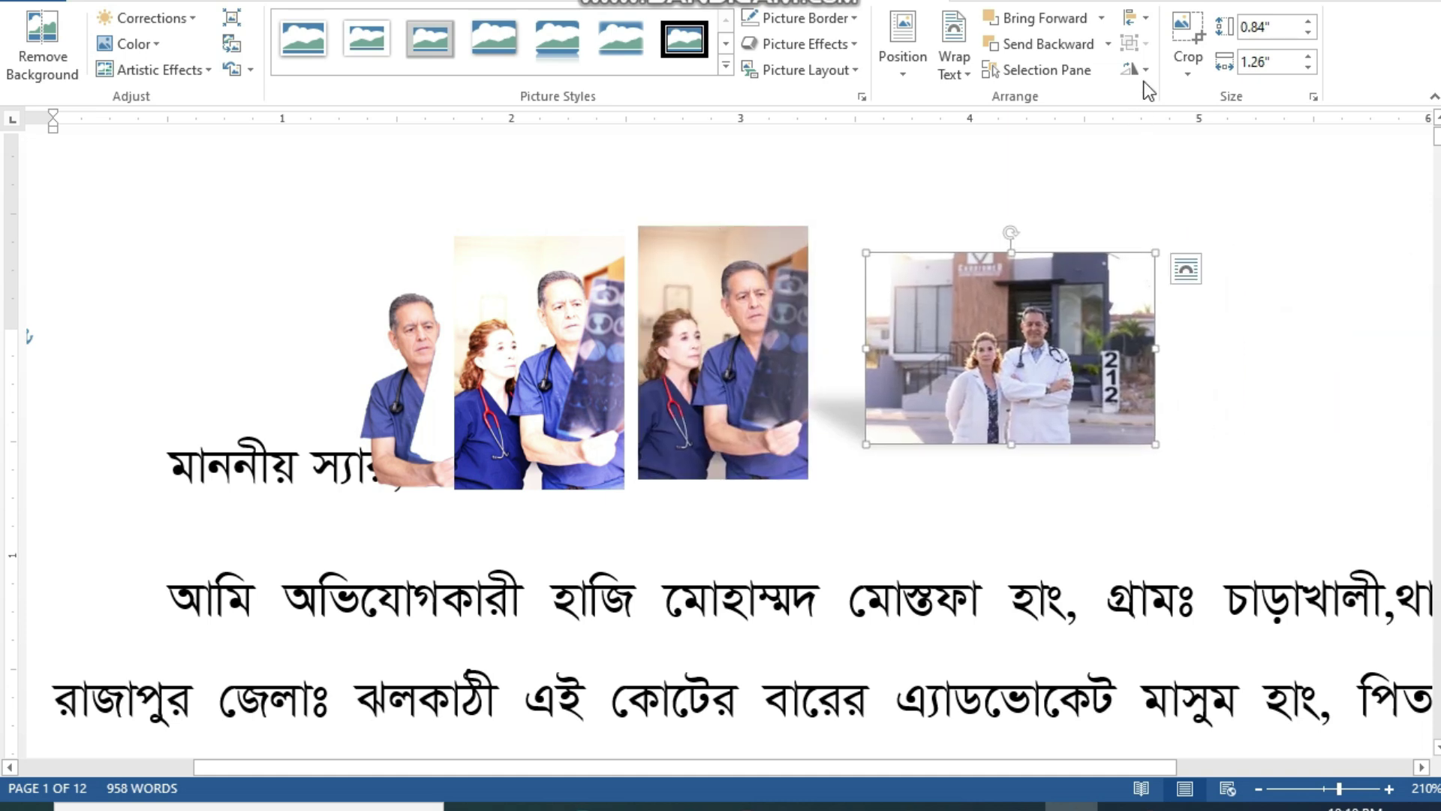
# - Crop the clinic photo to the right-hand male doctor, about 0.47" by 0.33"
pyautogui.click(1191, 74)
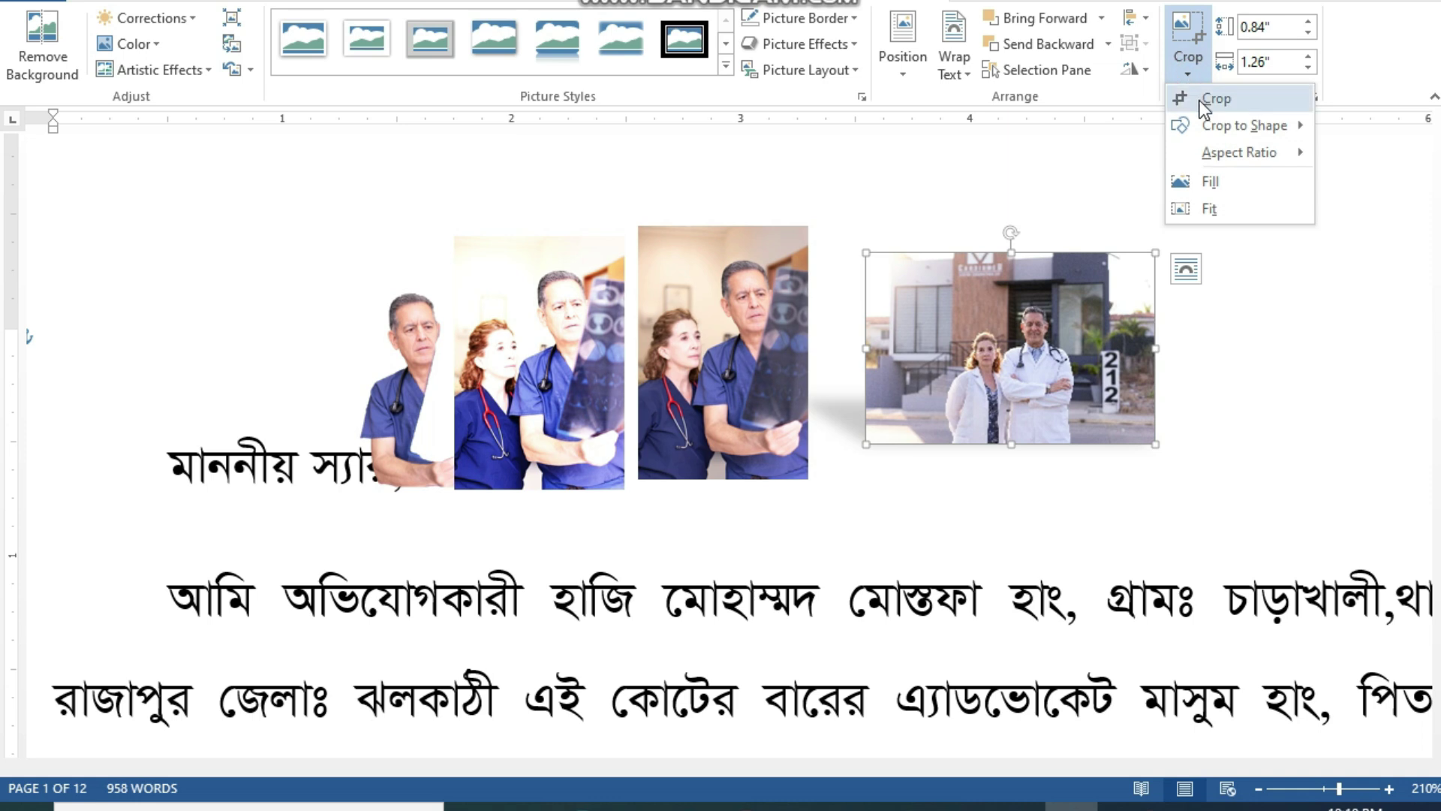
pyautogui.click(1205, 101)
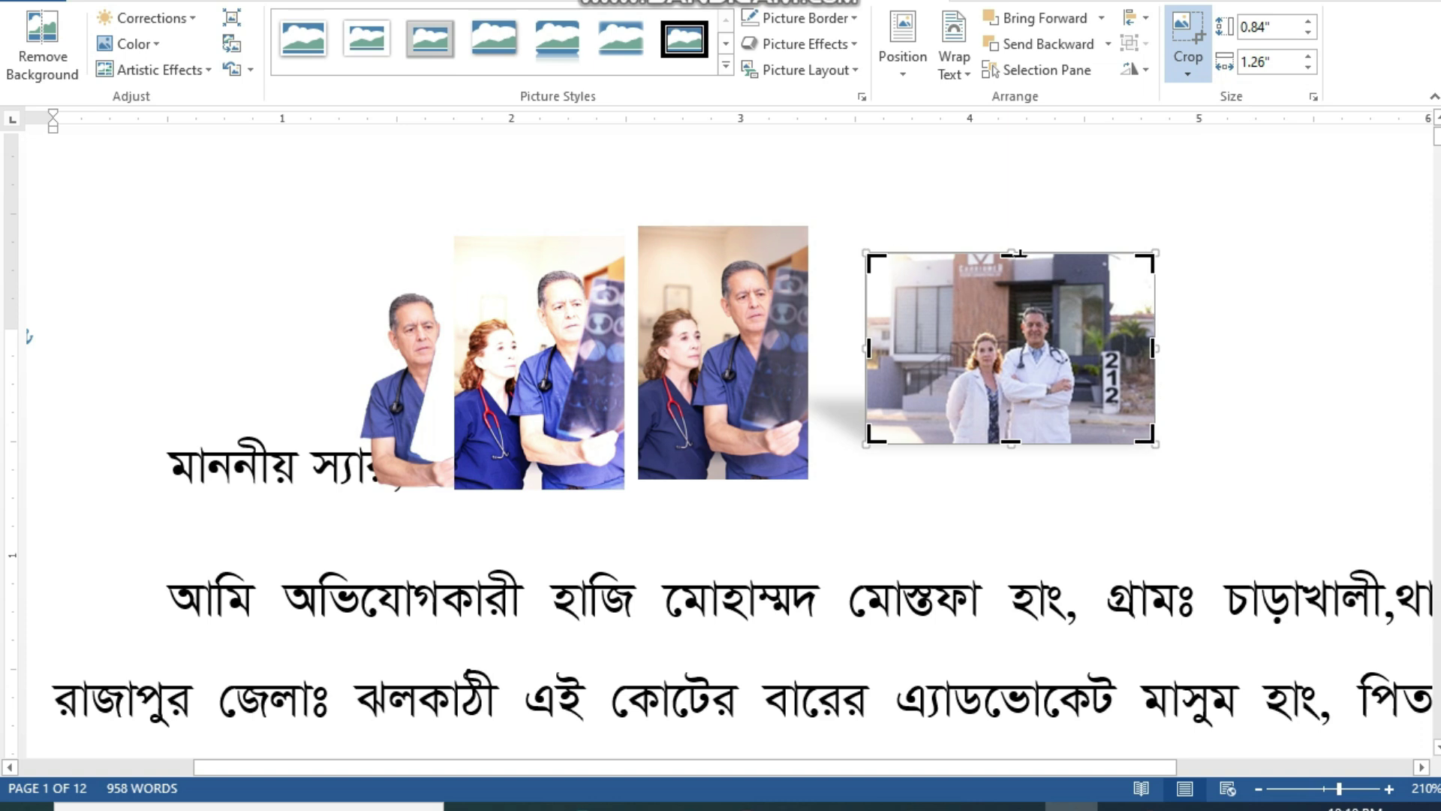
pyautogui.scroll(9, 1073, 223)
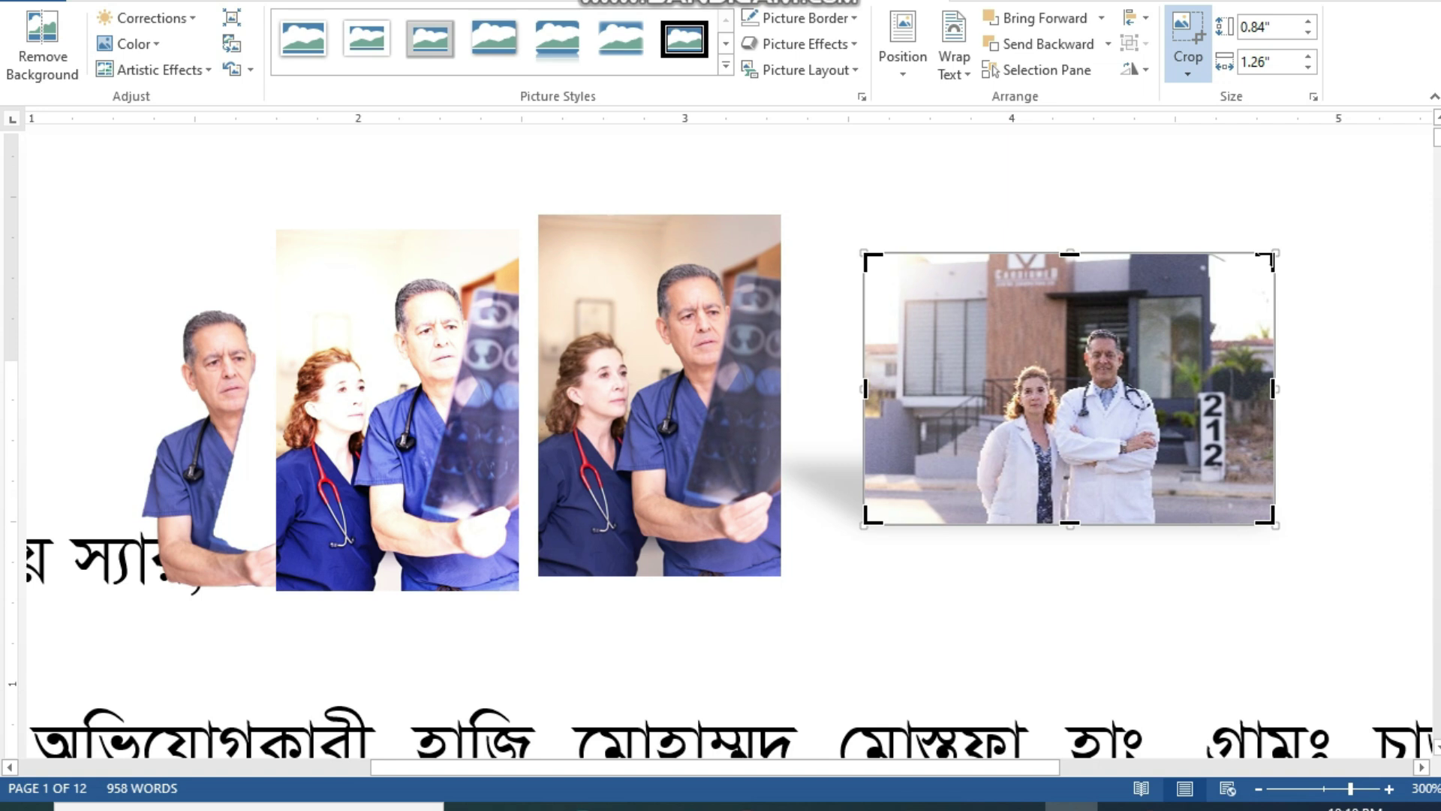
pyautogui.moveTo(1270, 253); pyautogui.dragTo(1160, 319)
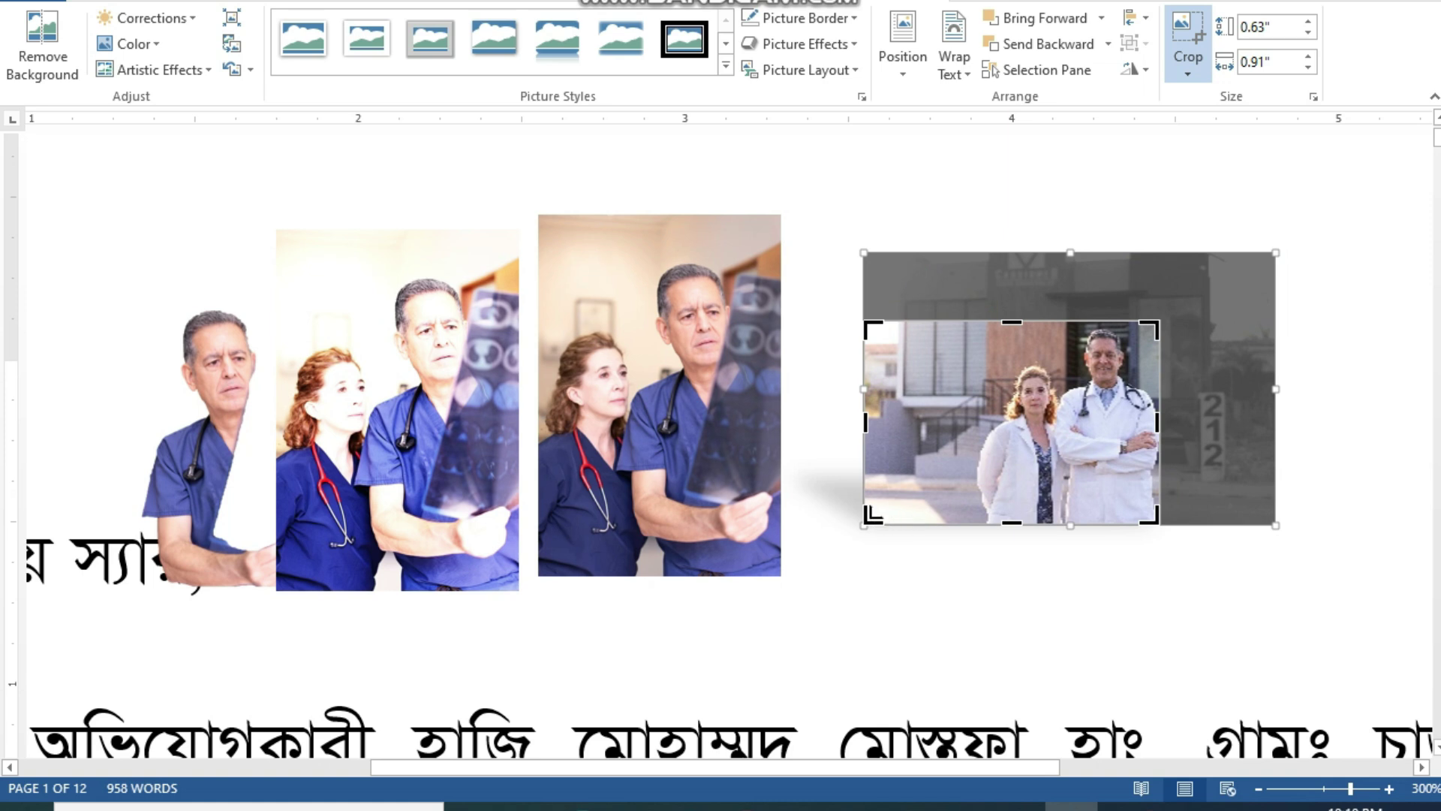
pyautogui.moveTo(869, 516); pyautogui.dragTo(1053, 471)
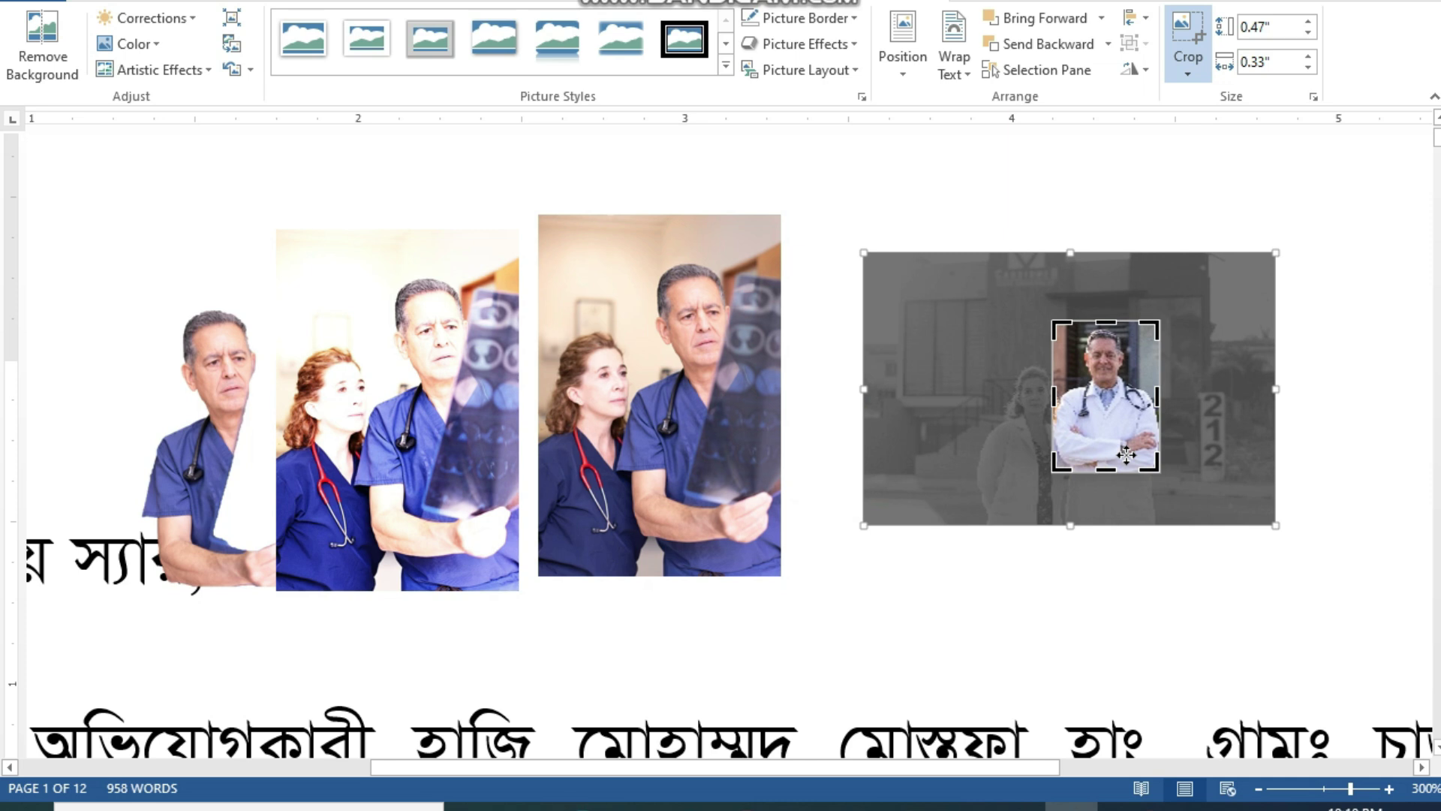
pyautogui.click(1127, 189)
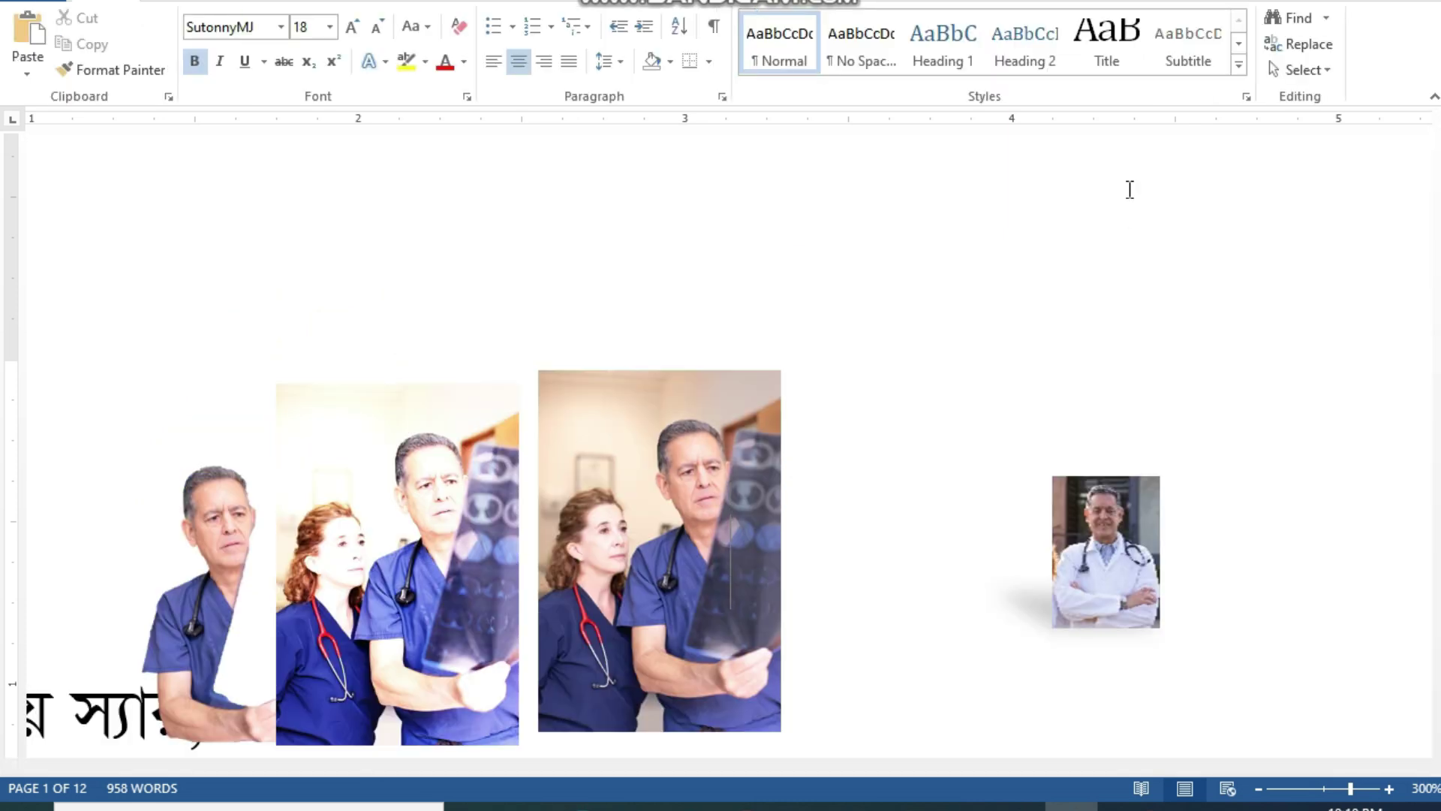
# - Reposition the cropped doctor photo and apply Crop > Fill, adjusting the image in its frame
pyautogui.moveTo(1119, 555); pyautogui.dragTo(1043, 471)
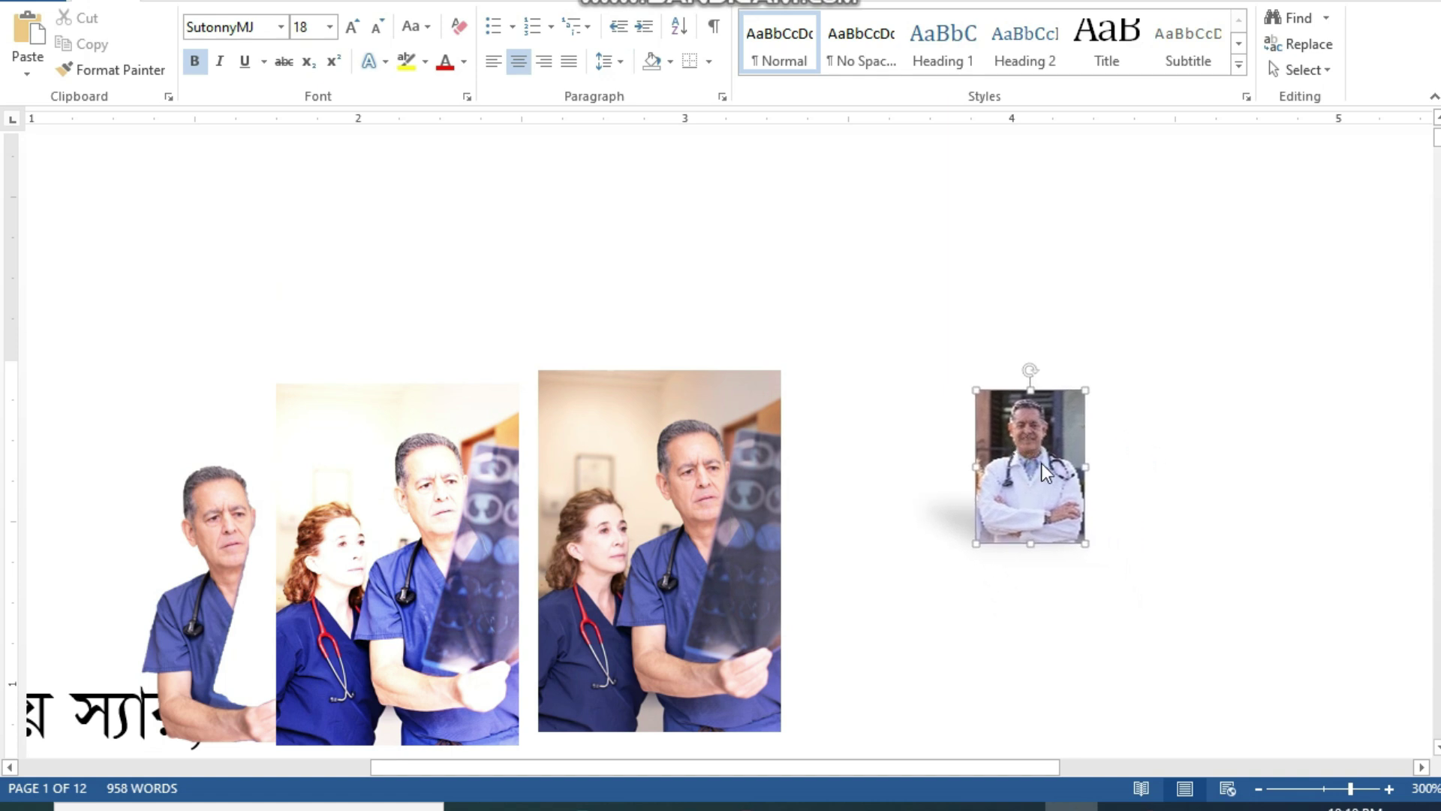
pyautogui.doubleClick(1047, 471)
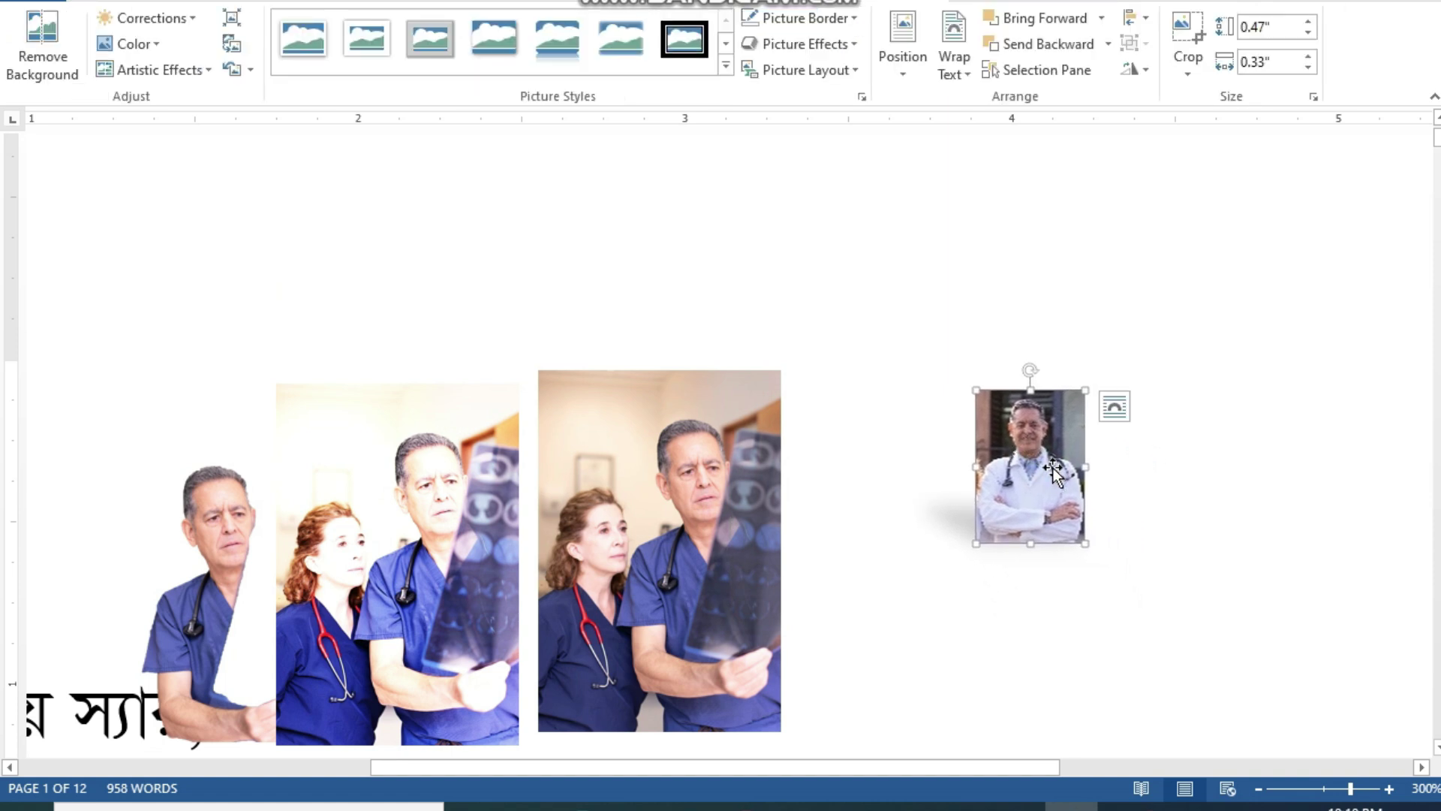
pyautogui.moveTo(1048, 466); pyautogui.dragTo(1042, 513)
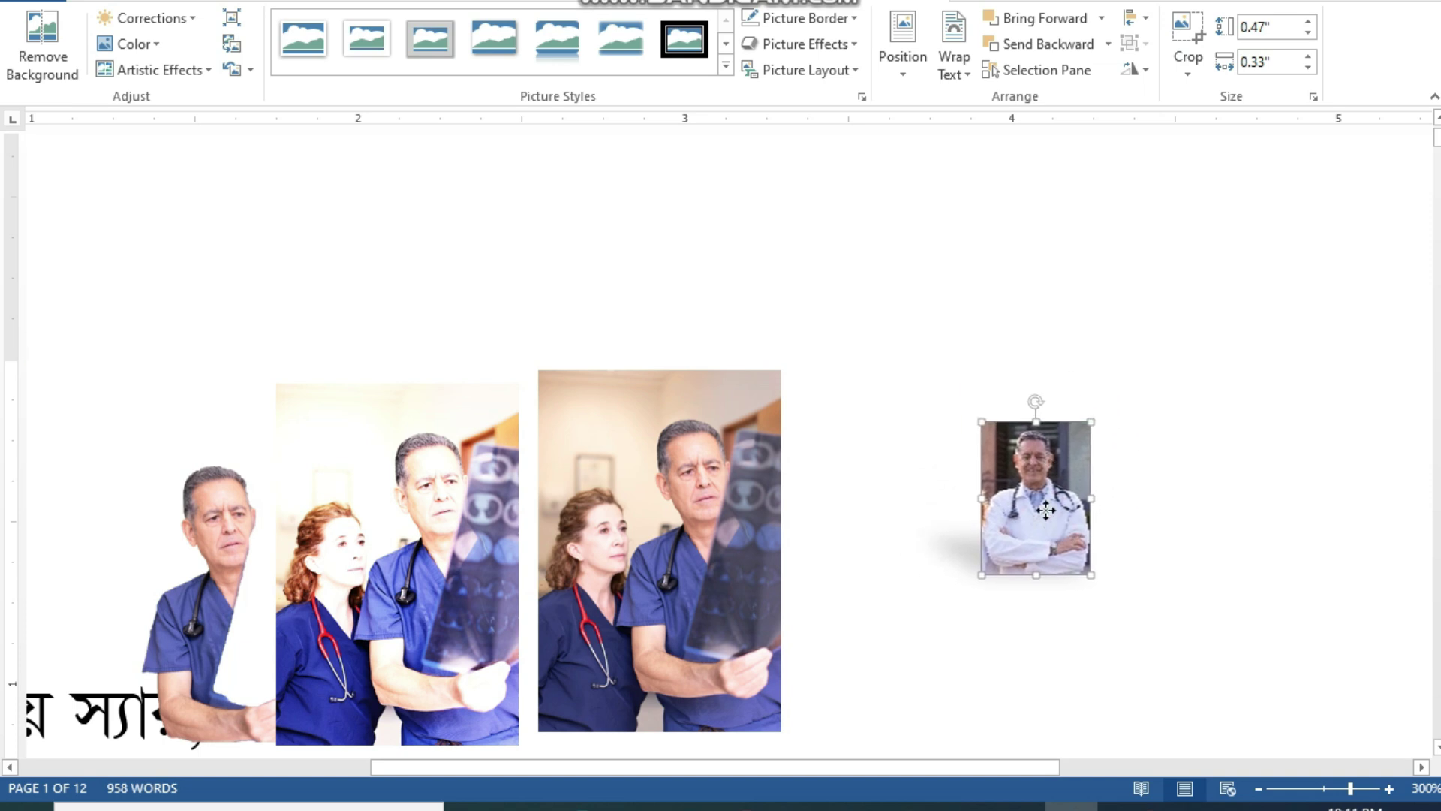
pyautogui.click(1188, 69)
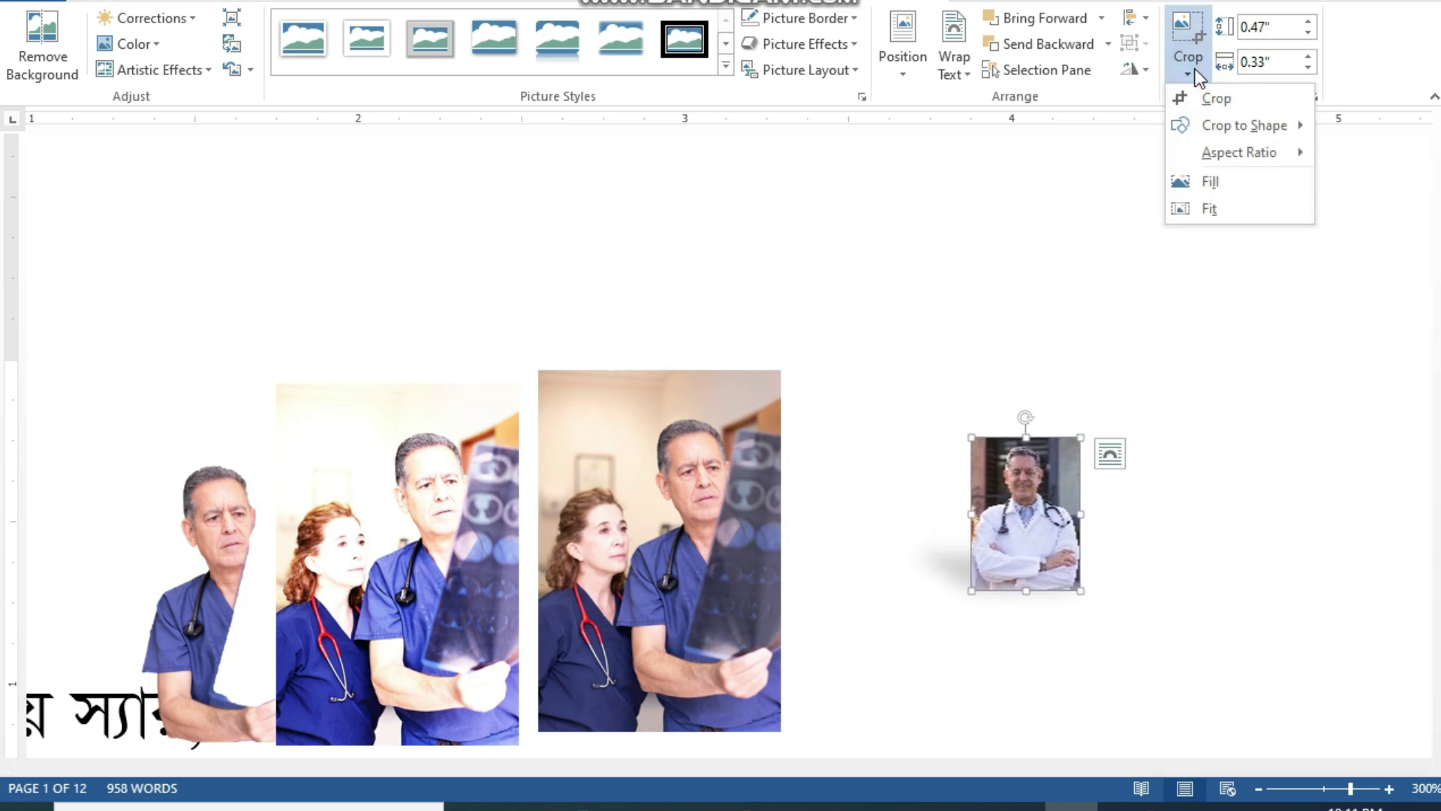
pyautogui.click(1212, 186)
pyautogui.moveTo(1085, 480); pyautogui.dragTo(1054, 498)
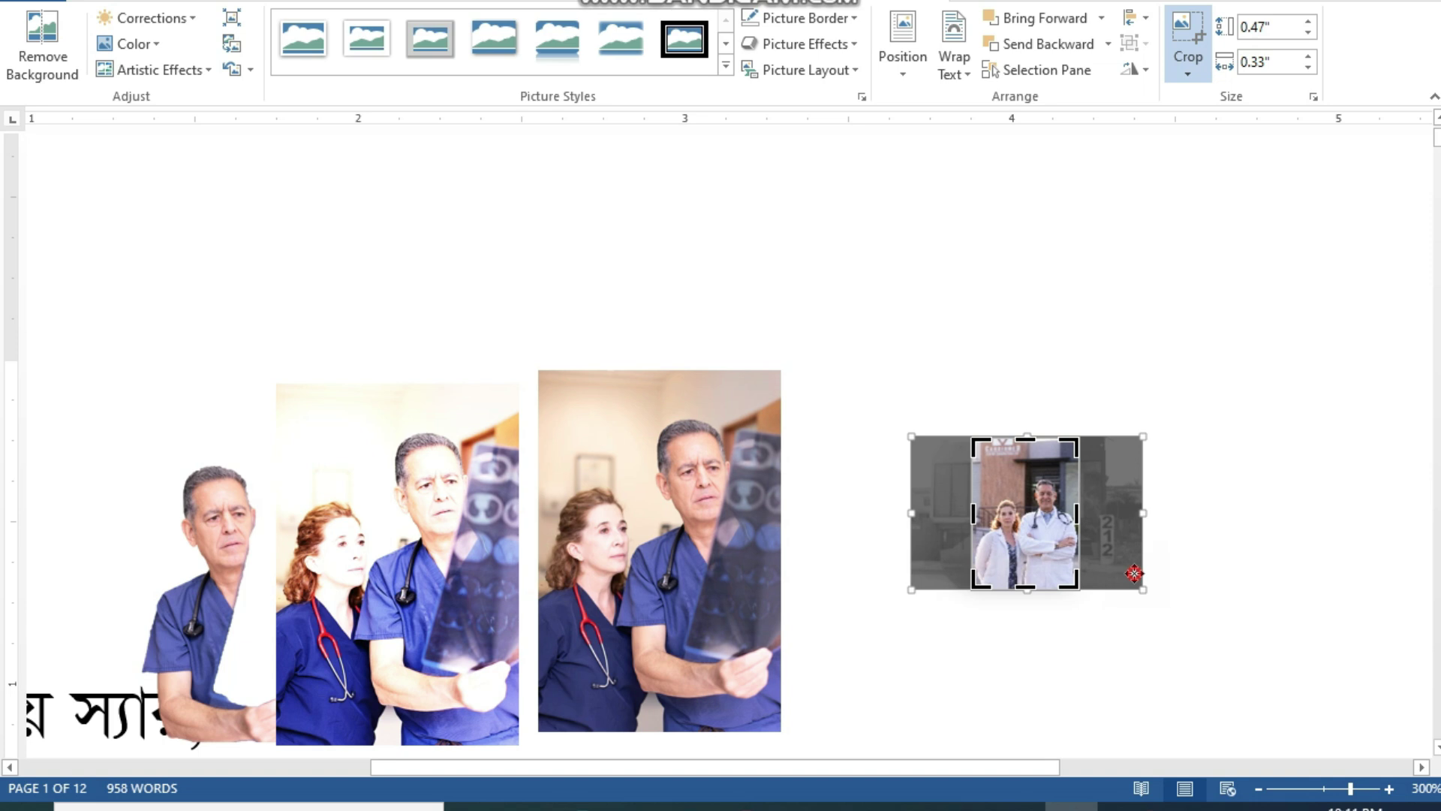
pyautogui.click(1197, 663)
pyautogui.click(1022, 550)
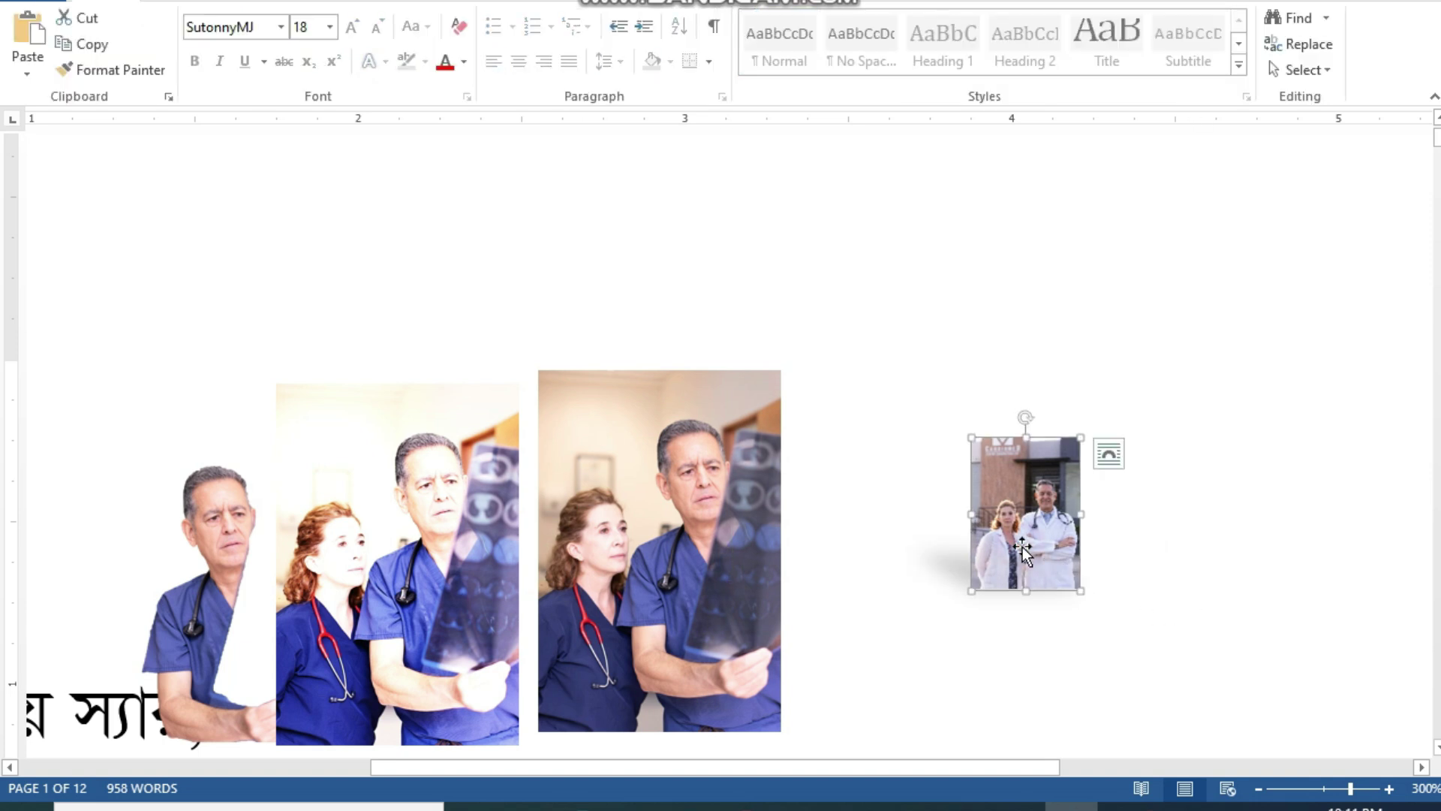
# - Apply Crop > Fit so the whole clinic image shows inside the small frame
pyautogui.click(900, 2)
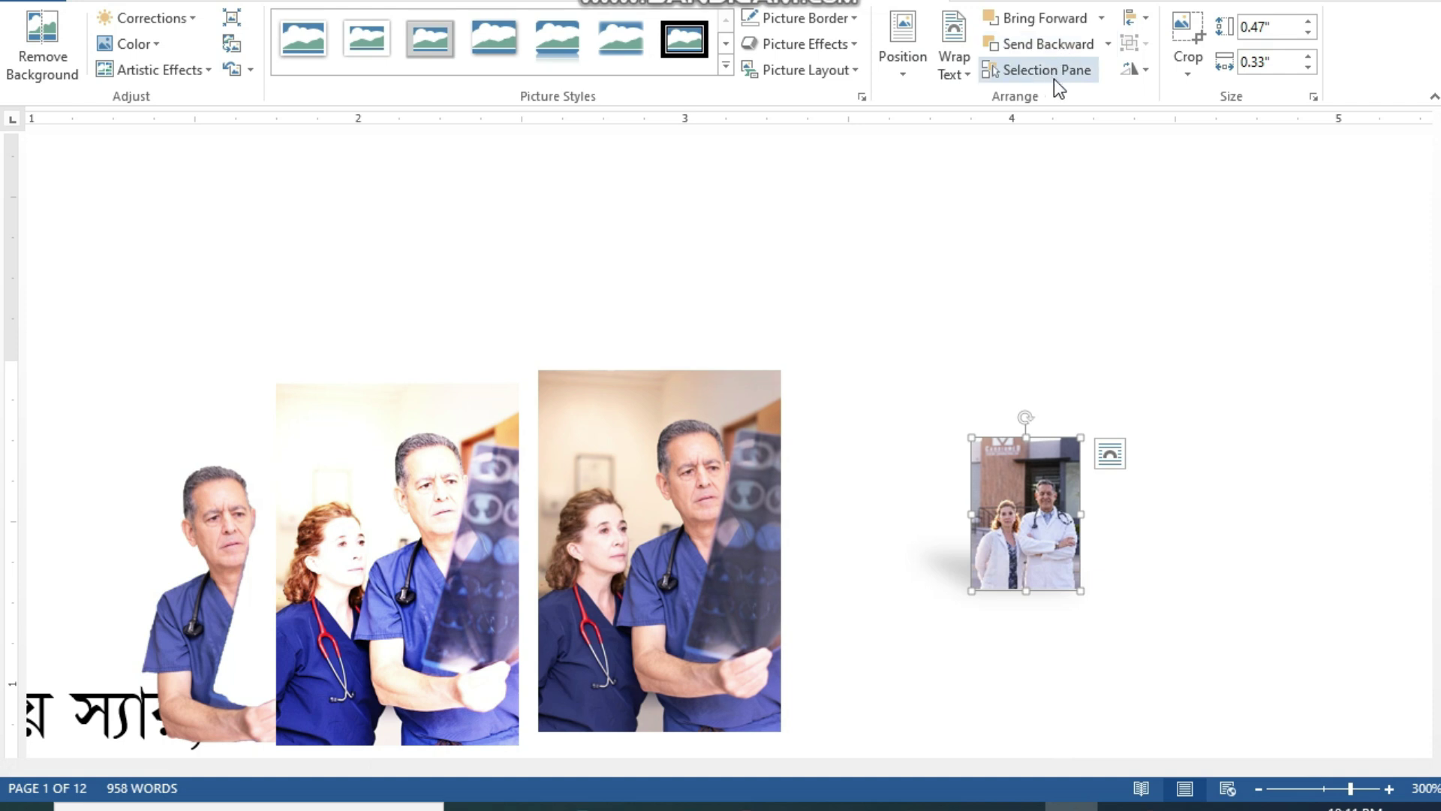
pyautogui.click(1186, 71)
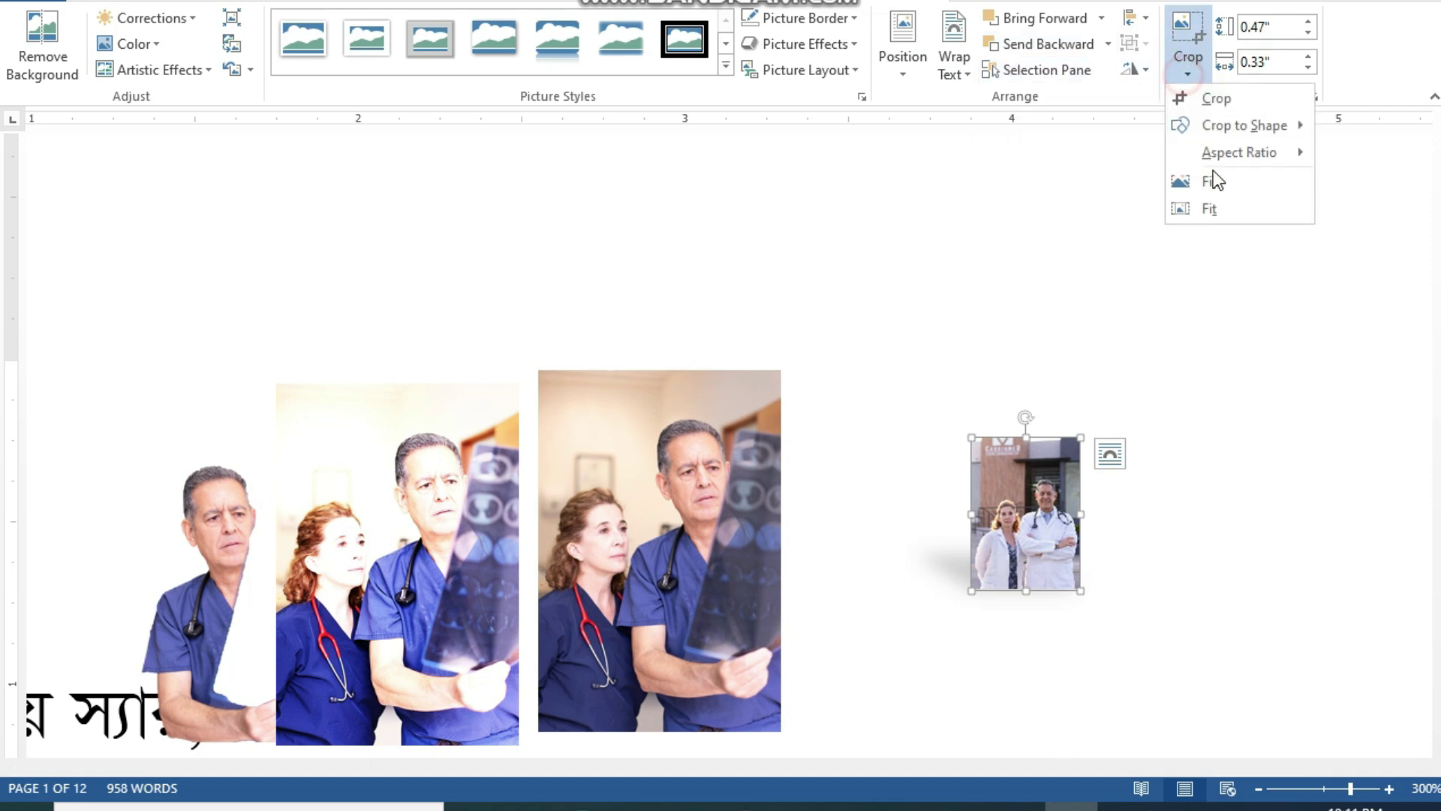
pyautogui.click(1222, 212)
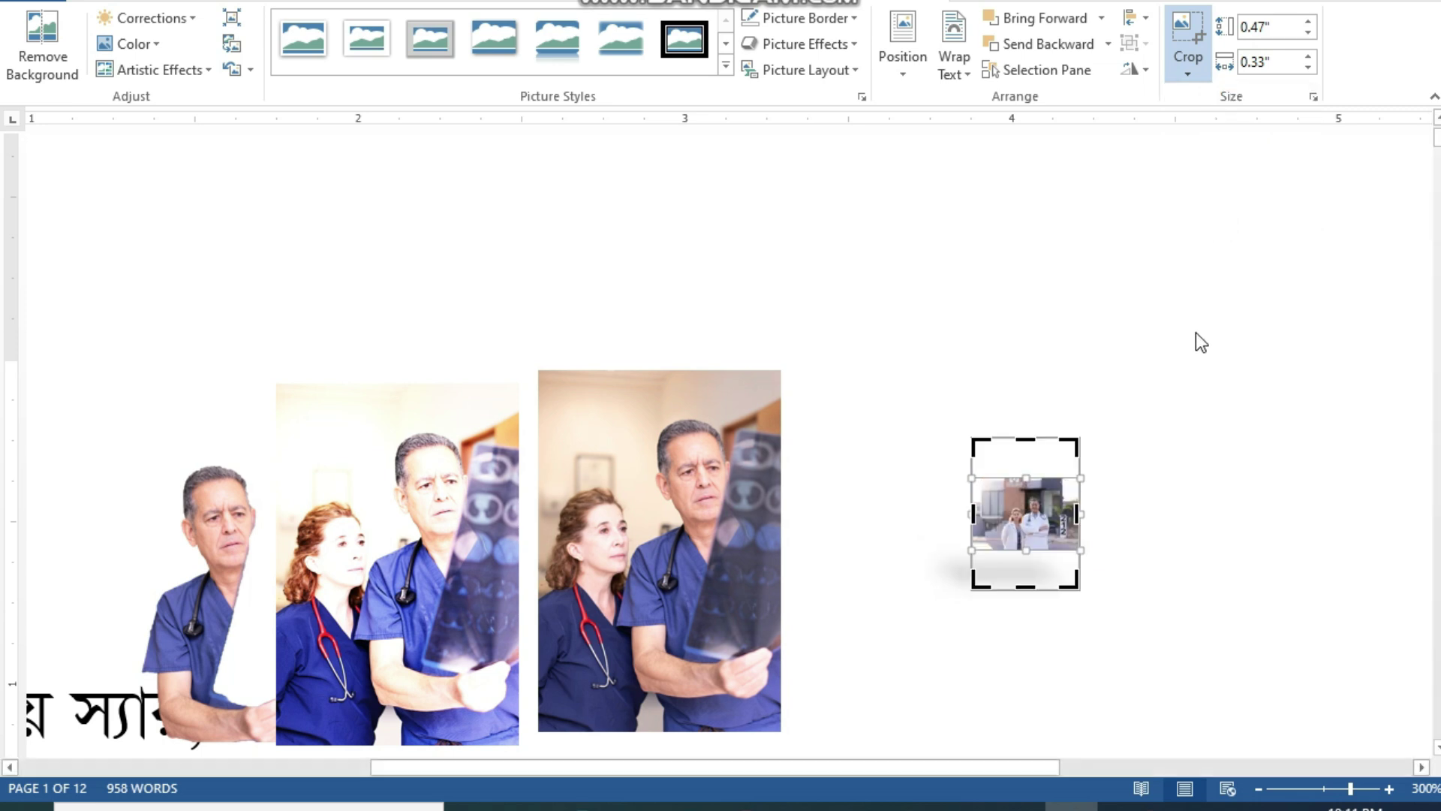
pyautogui.click(1146, 513)
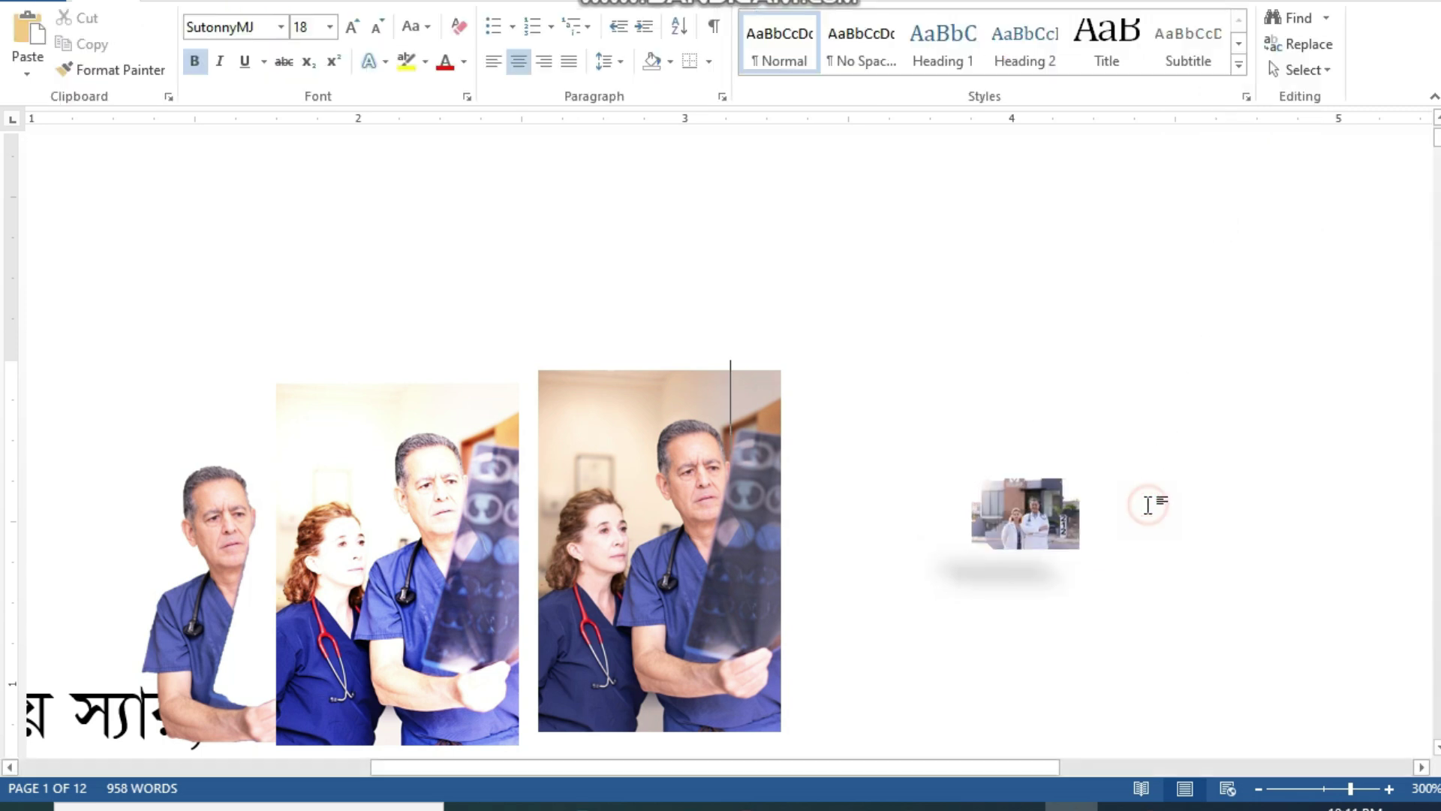
pyautogui.click(1043, 517)
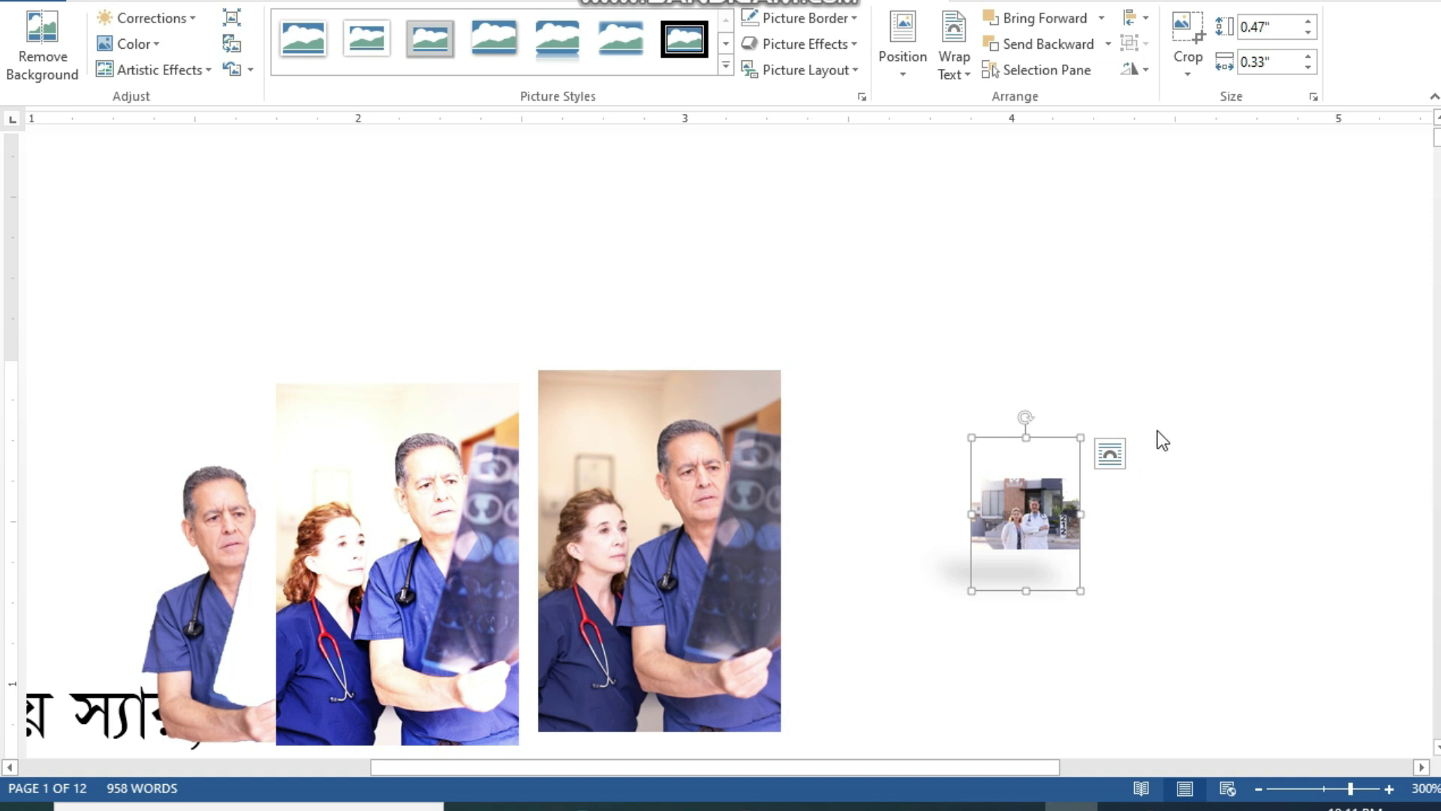
# - Crop the two-doctor photo to the Regular Pentagon shape
pyautogui.click(1186, 77)
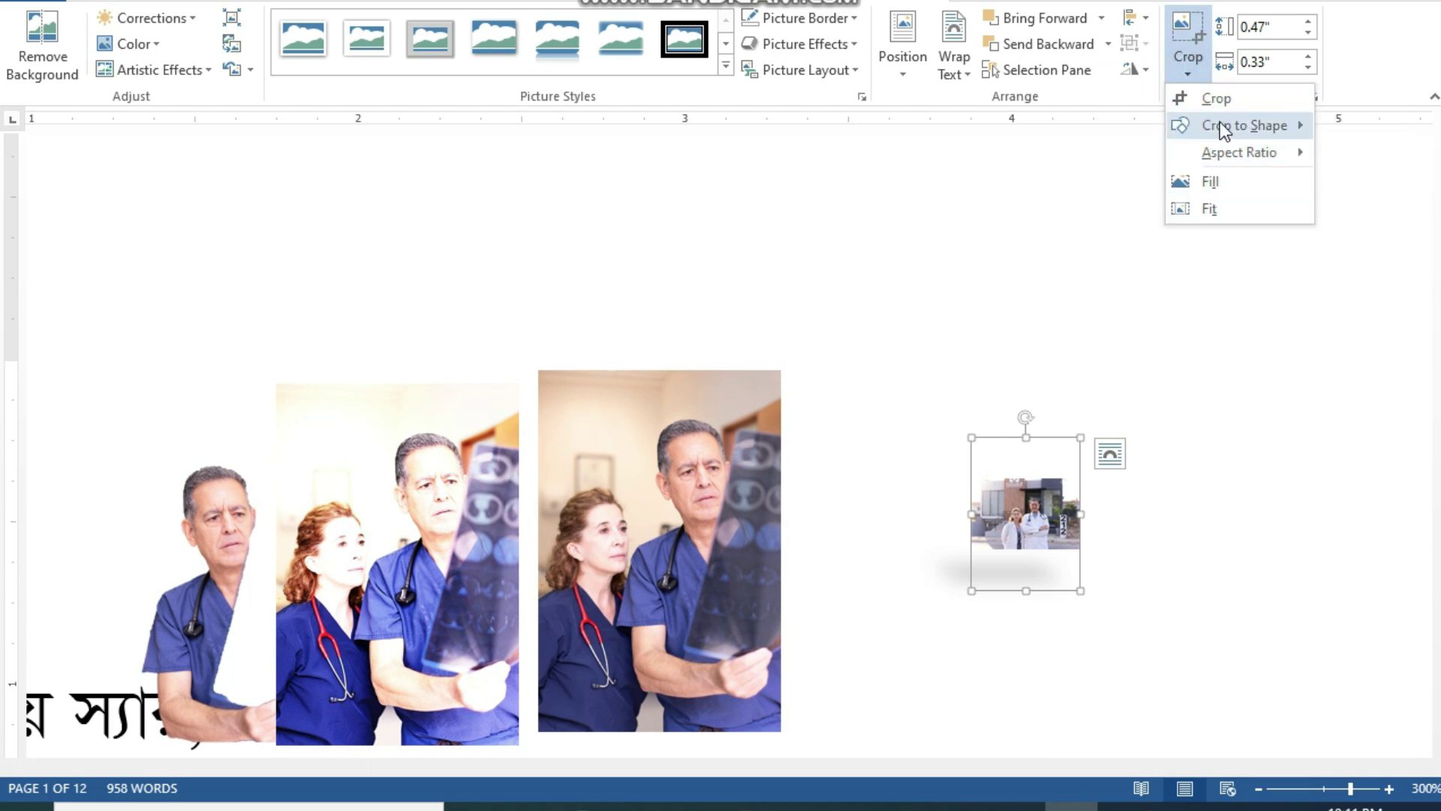
pyautogui.moveTo(1288, 134)
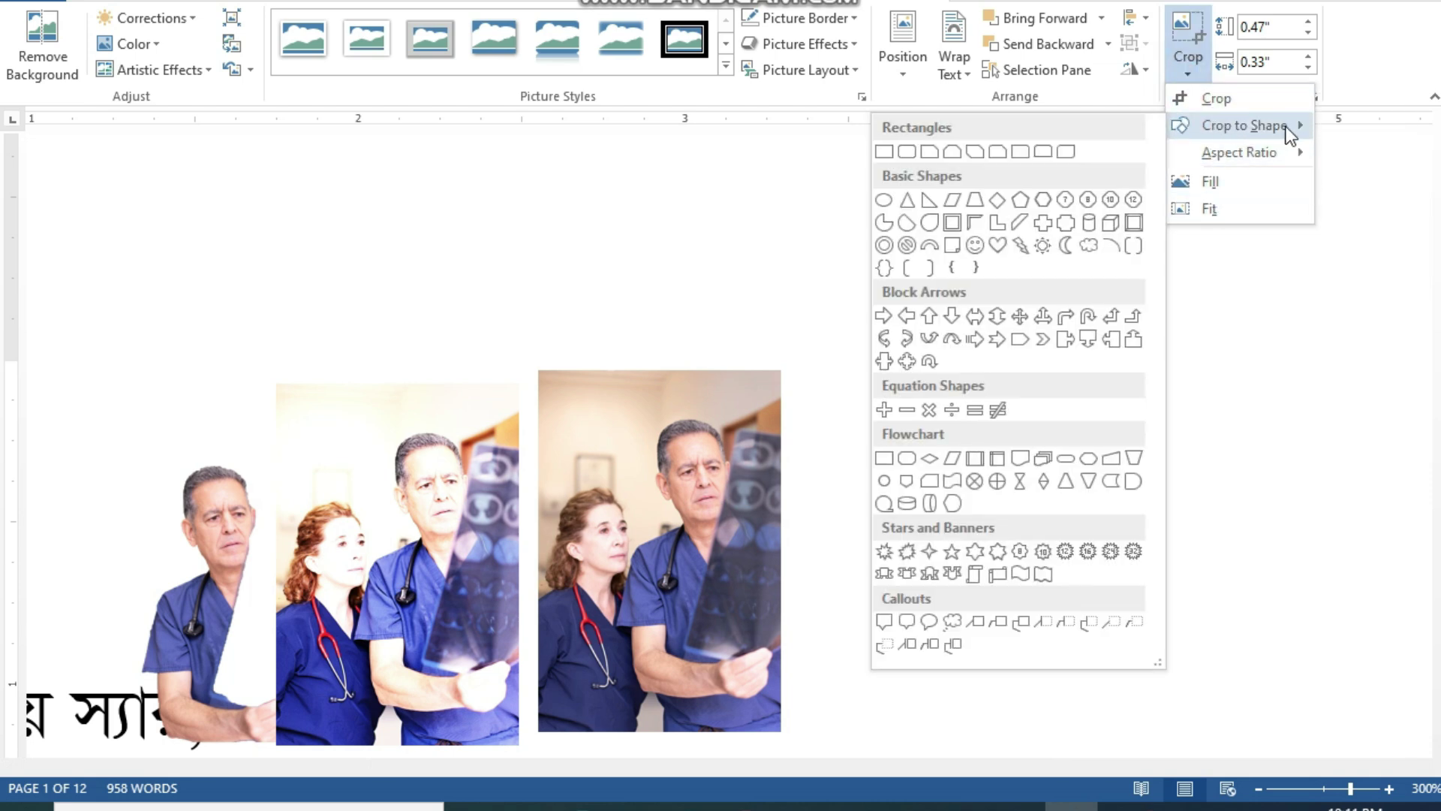
pyautogui.click(1033, 200)
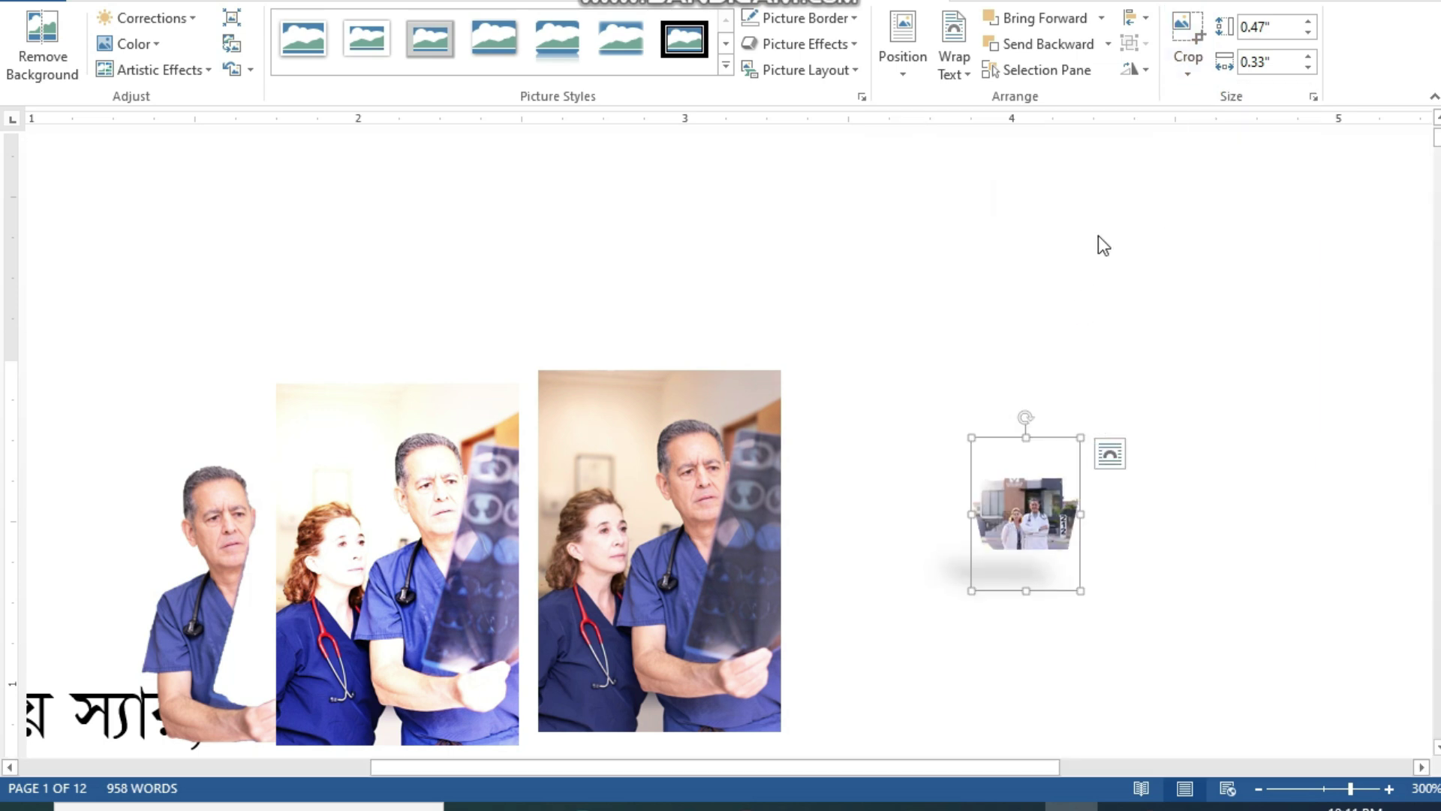
# - Adjust the pentagon crop so the two doctors fill and are centered in it
pyautogui.click(1182, 68)
pyautogui.click(1205, 100)
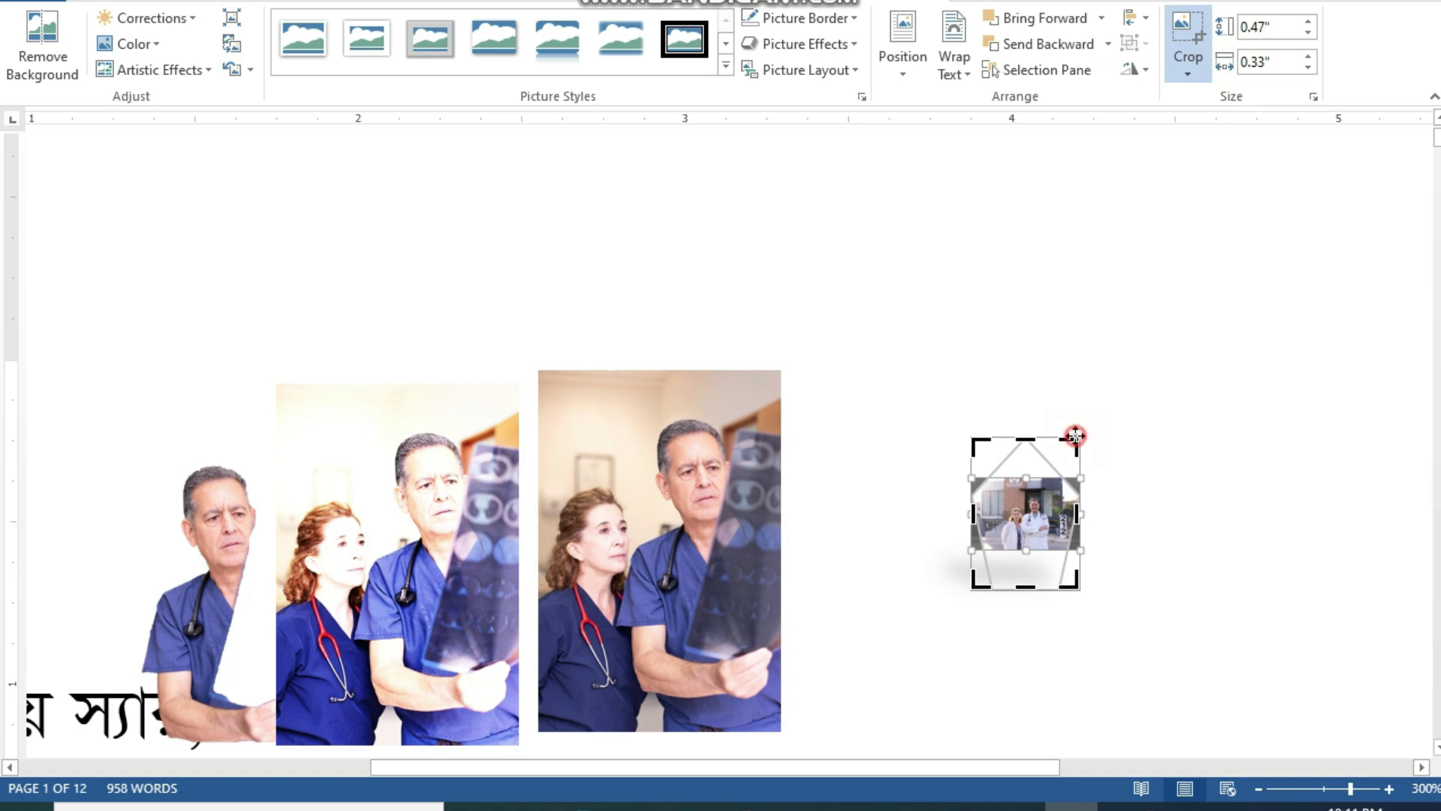
pyautogui.moveTo(1075, 436); pyautogui.dragTo(1206, 346)
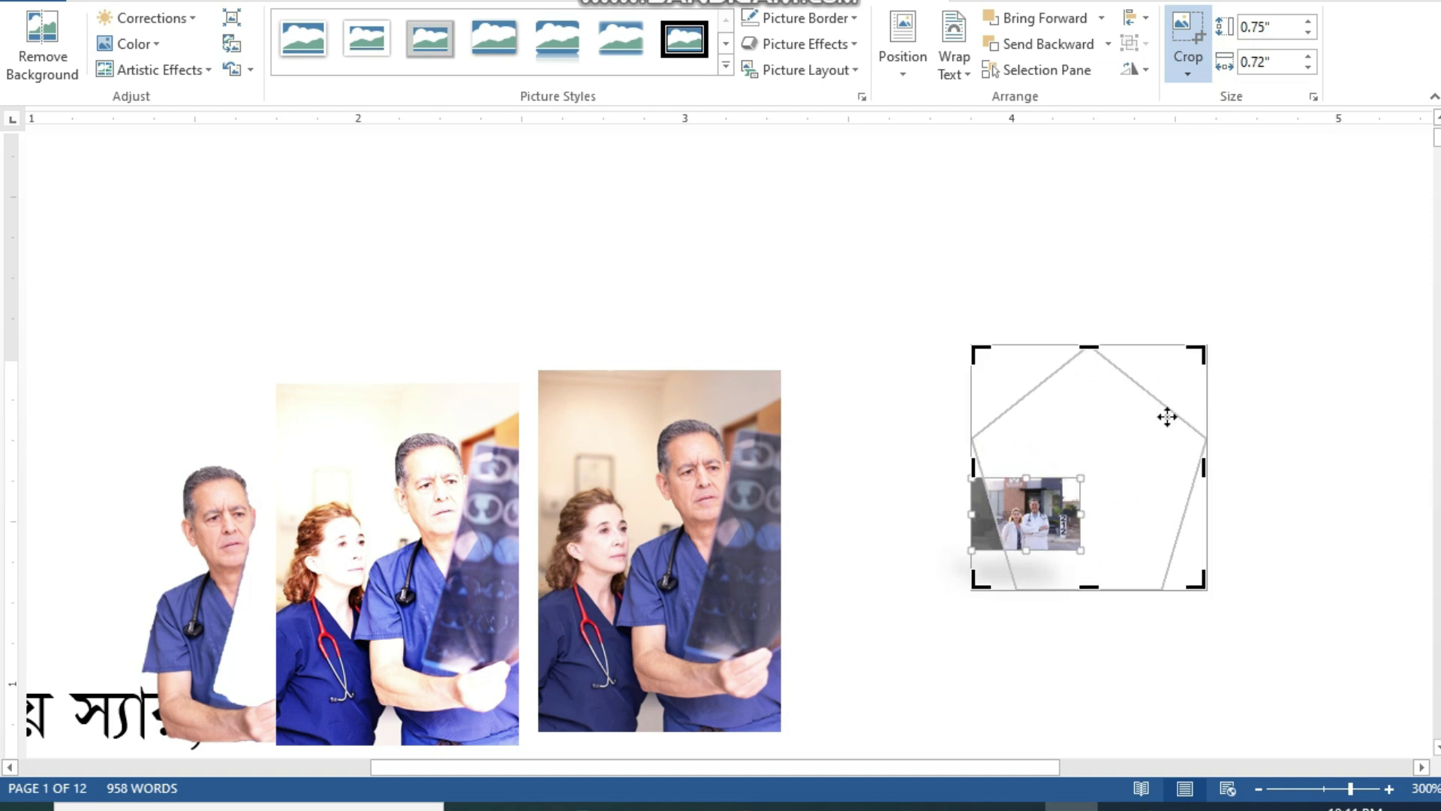
pyautogui.moveTo(1123, 447); pyautogui.dragTo(1298, 290)
pyautogui.moveTo(1265, 362); pyautogui.dragTo(1165, 423)
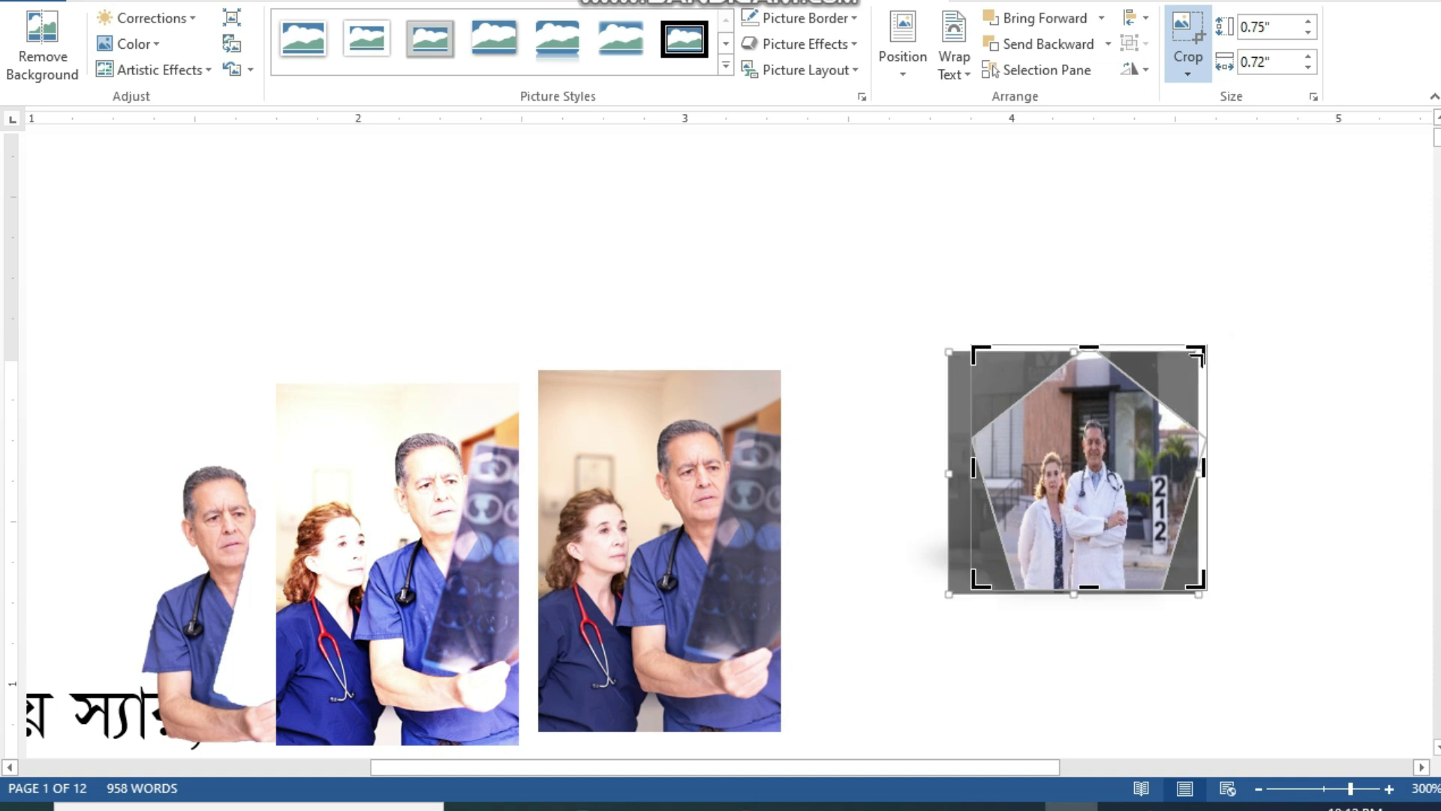
pyautogui.moveTo(1202, 348); pyautogui.dragTo(1276, 303)
pyautogui.click(1270, 309)
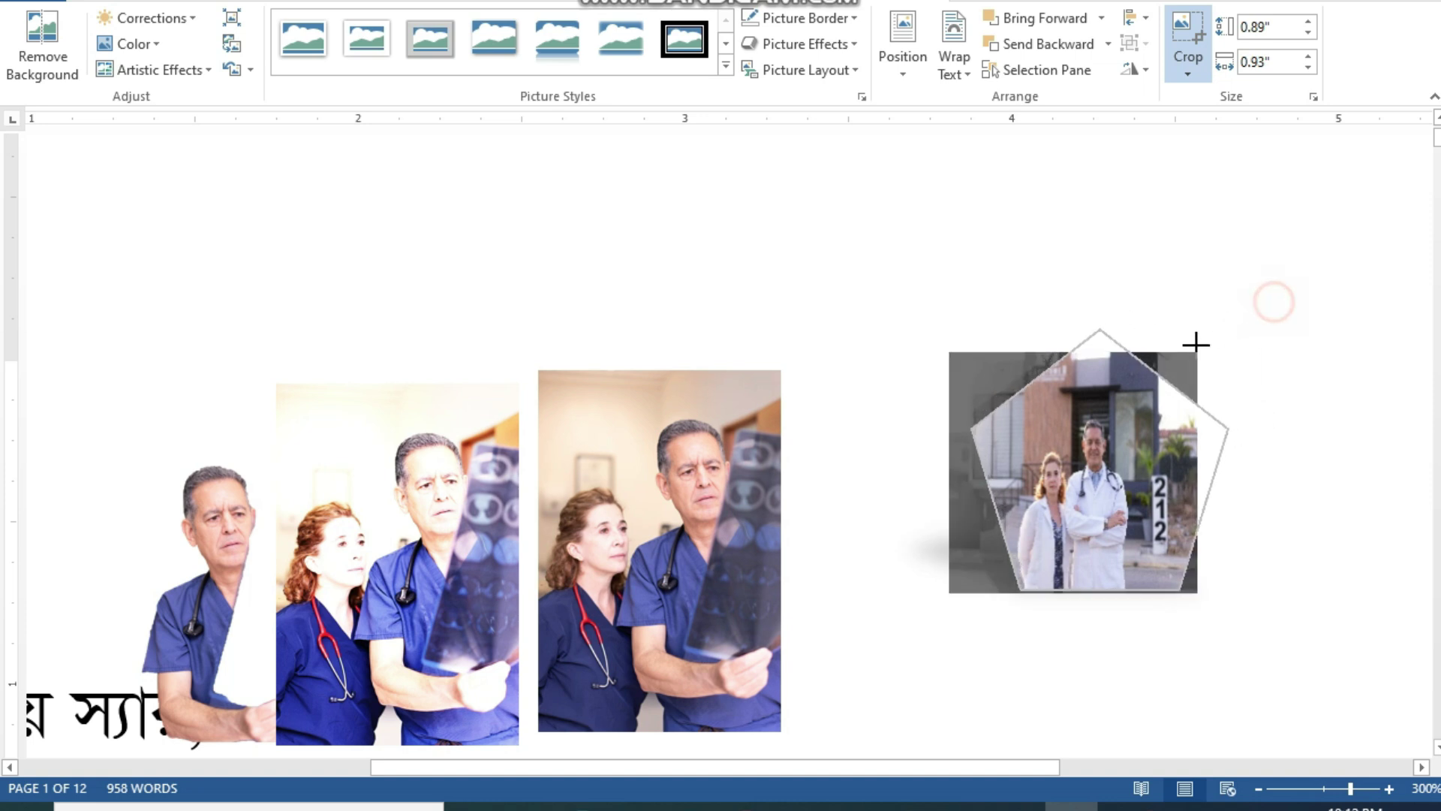
pyautogui.moveTo(1198, 349); pyautogui.dragTo(1281, 296)
pyautogui.moveTo(1248, 349); pyautogui.dragTo(1190, 376)
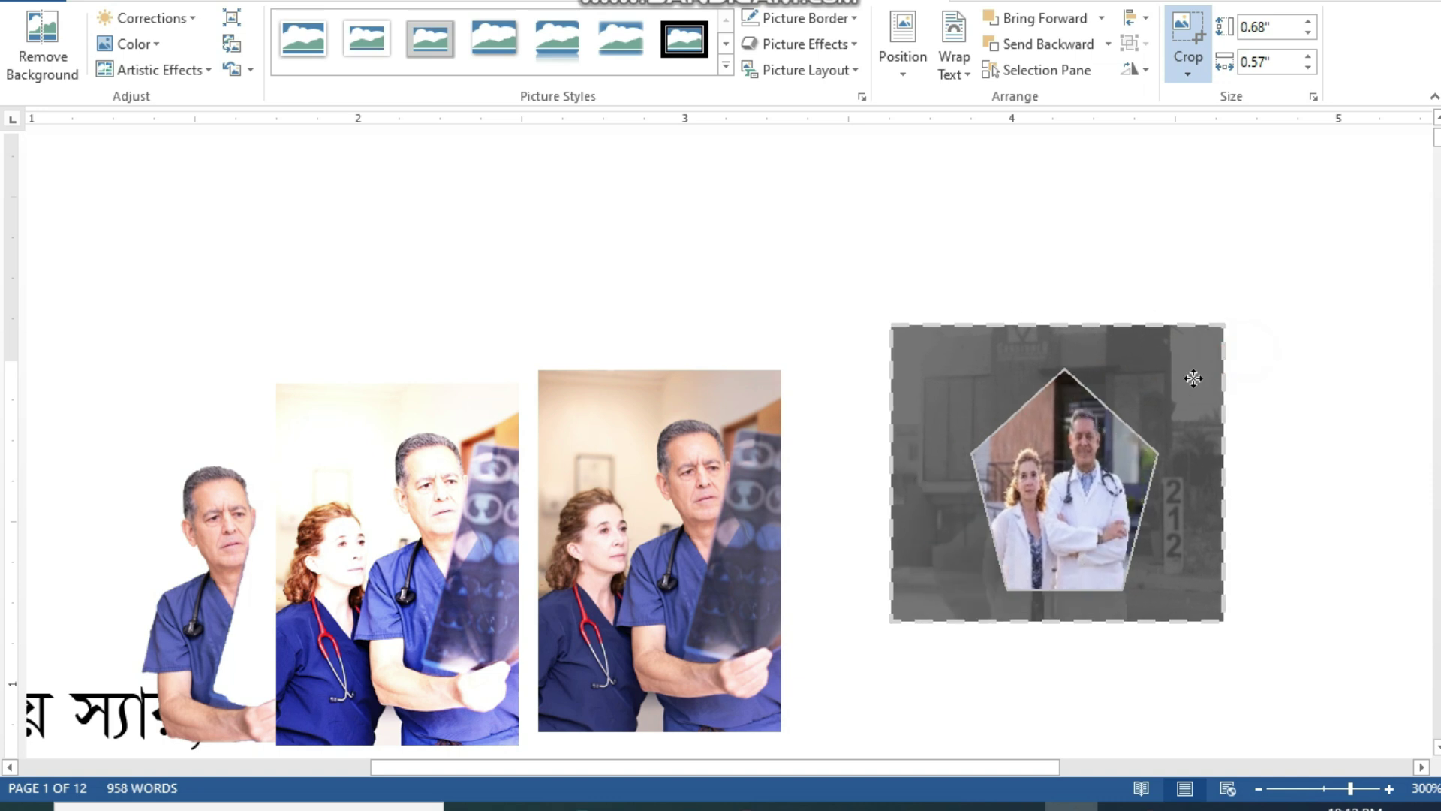
pyautogui.click(1268, 358)
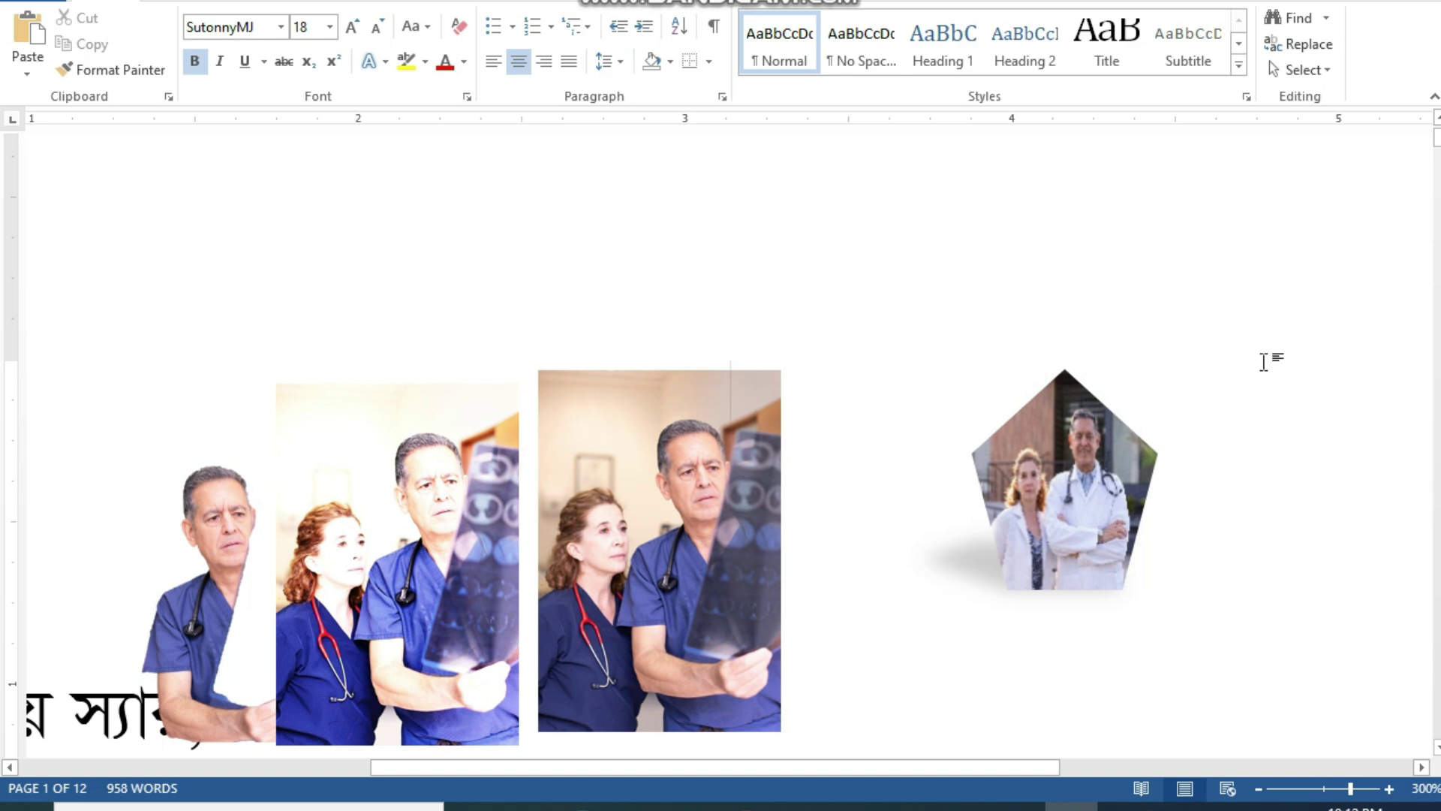
# - Resize the pentagon doctor photo with the Shape Height and Width spinners, narrowing it to 0.5" wide
pyautogui.click(1119, 444)
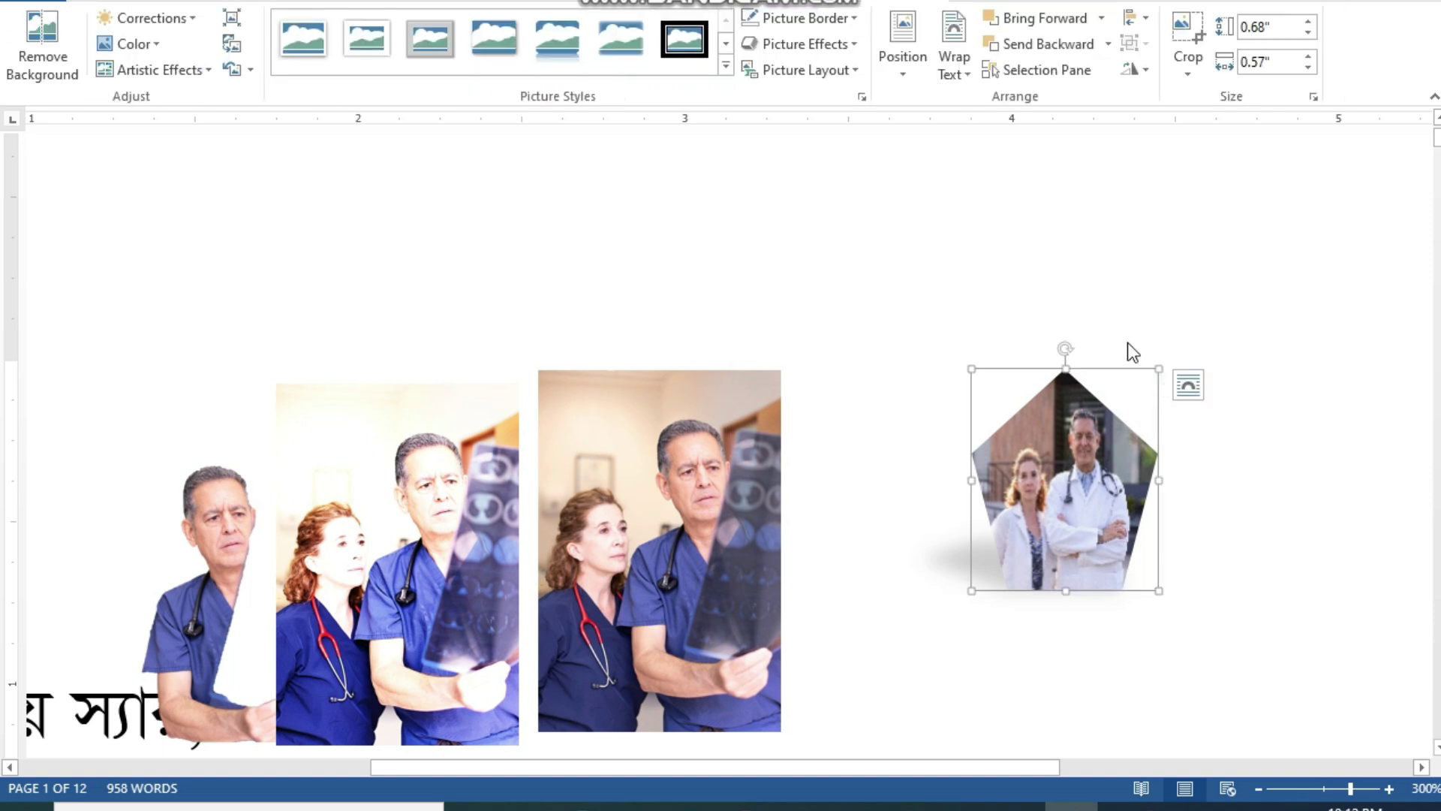
pyautogui.click(1308, 23)
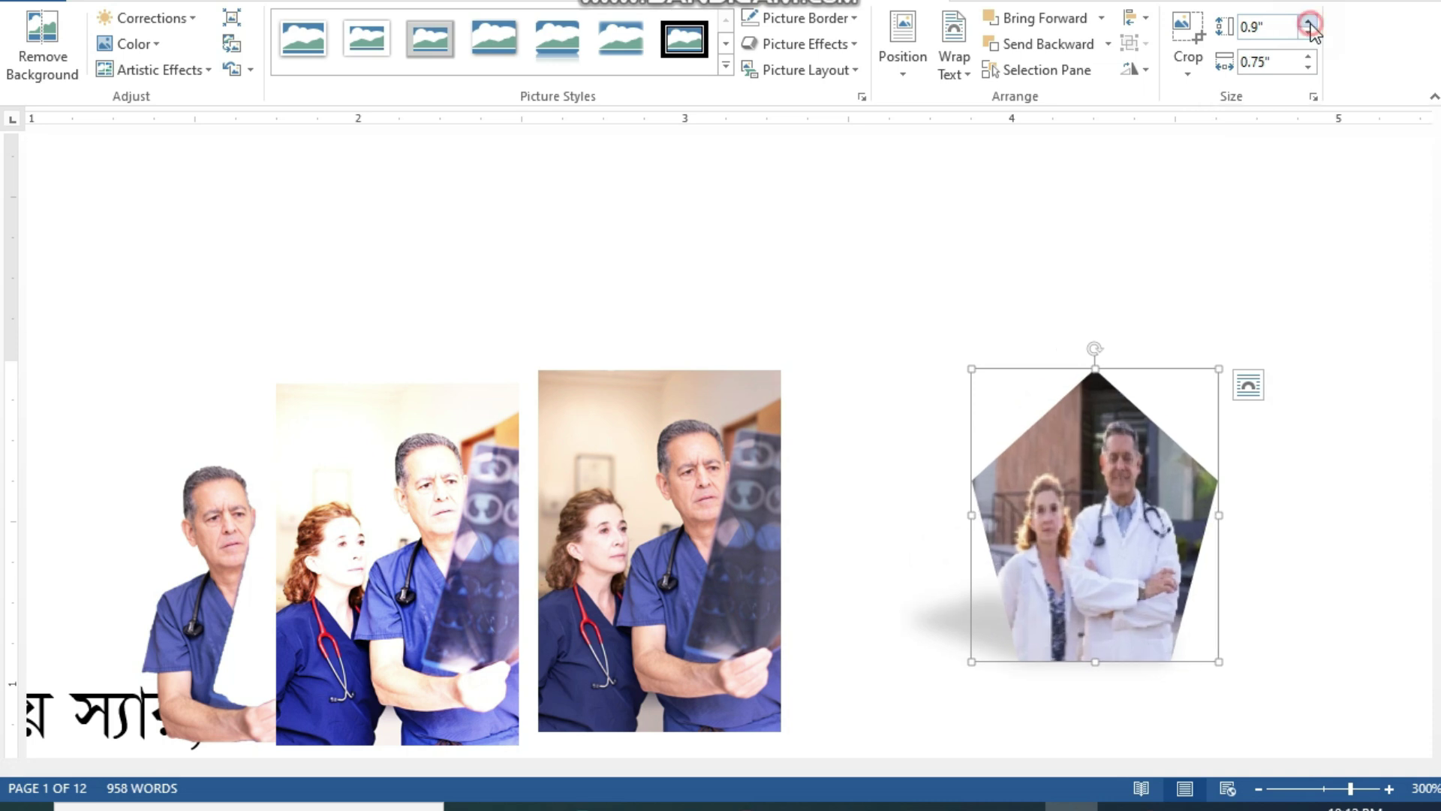
pyautogui.click(1309, 66)
pyautogui.click(1308, 66)
pyautogui.click(1308, 66)
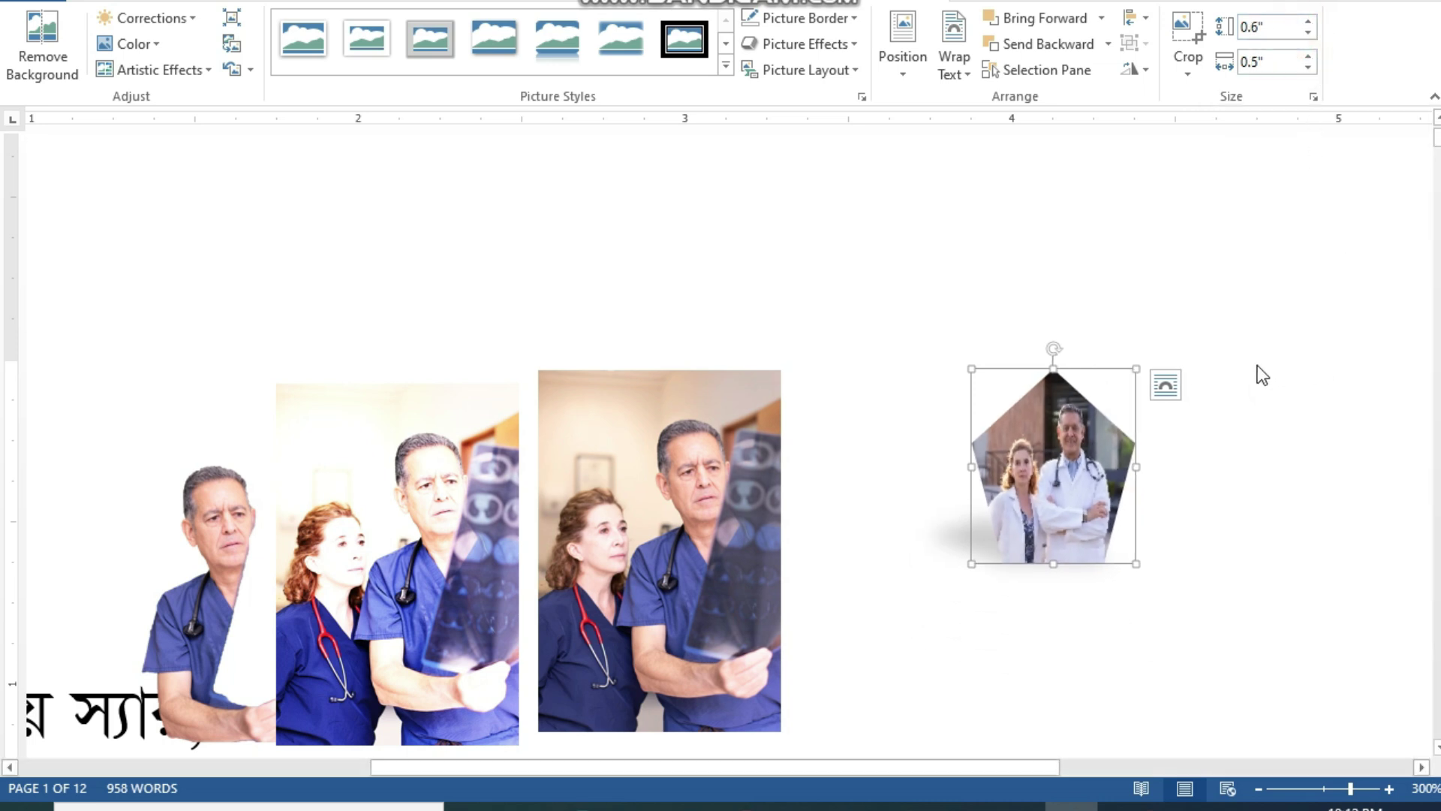